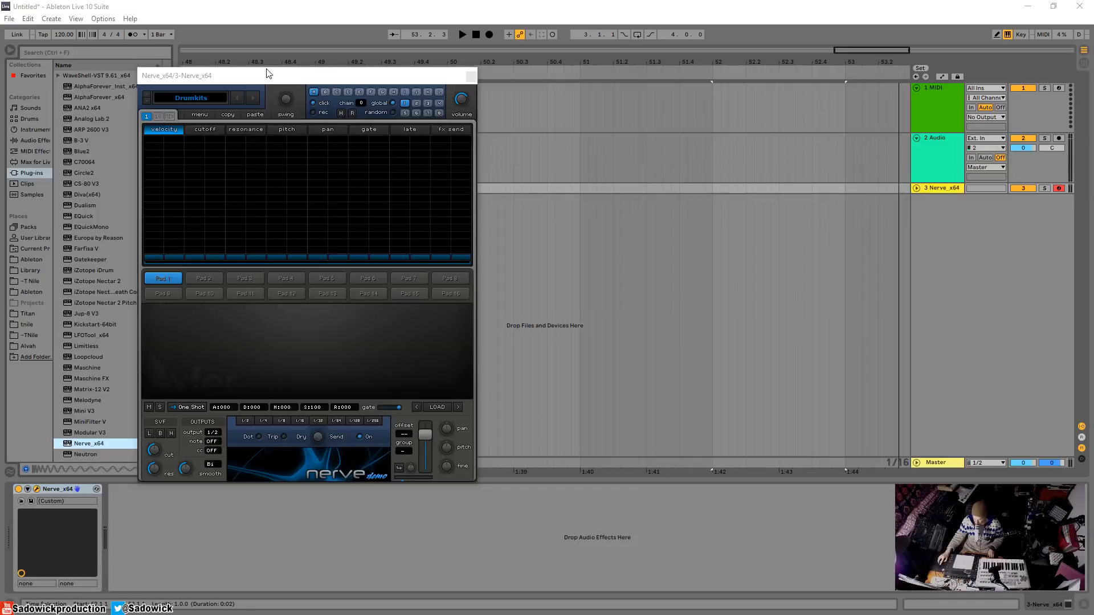
- Move the Nerve_x64 track above the MIDI and Audio tracks and set the project tempo to 127 BPM
left_click_drag(267, 73, 296, 62)
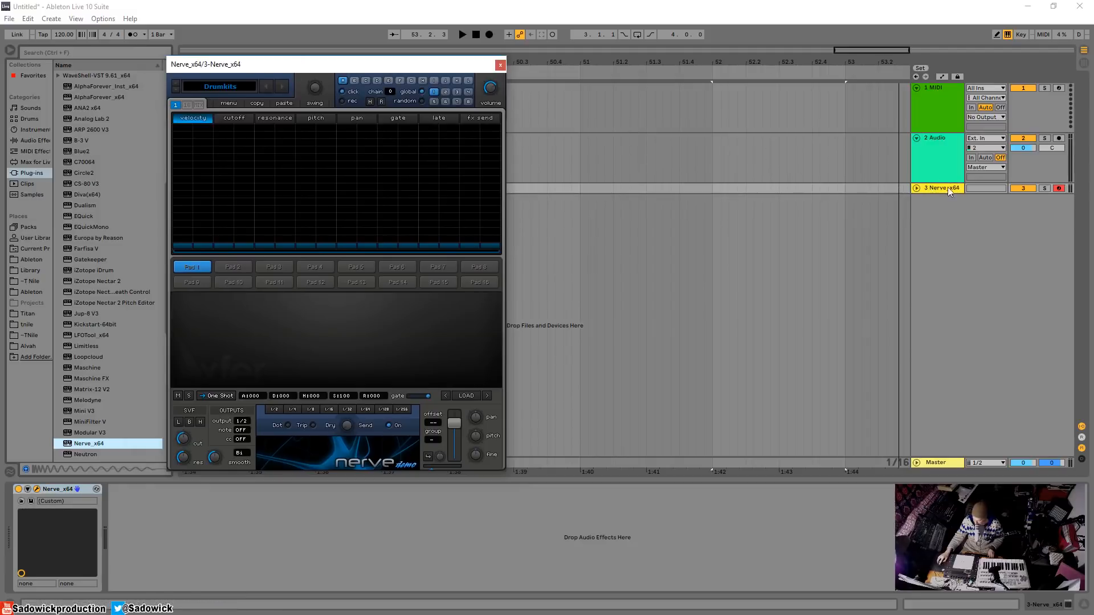
left_click_drag(914, 189, 937, 89)
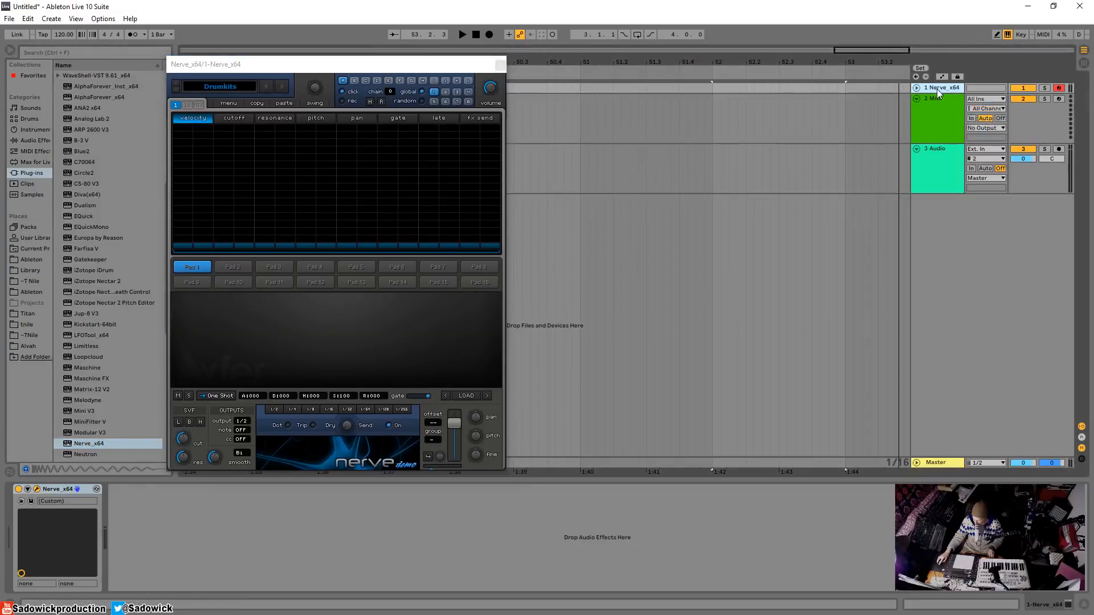
left_click_drag(1042, 116, 1038, 107)
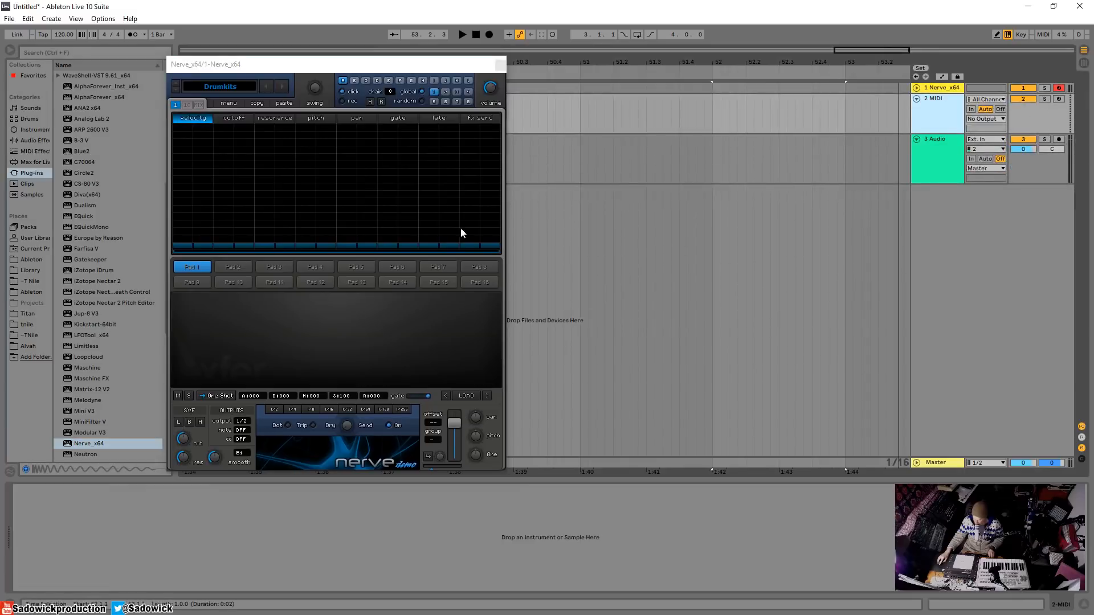
left_click_drag(280, 66, 367, 55)
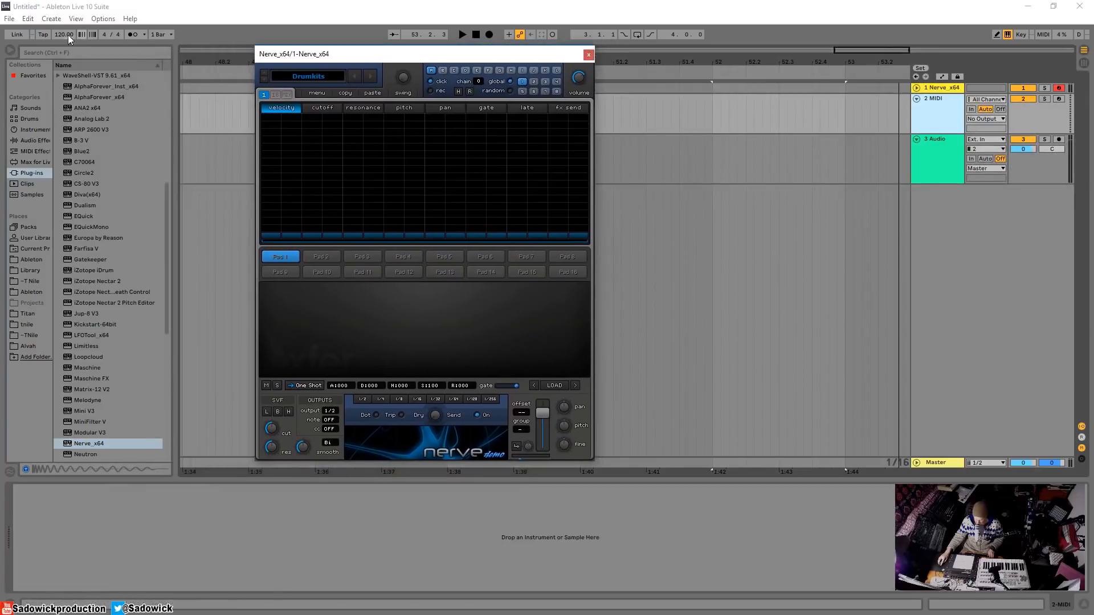
left_click_drag(64, 34, 64, 27)
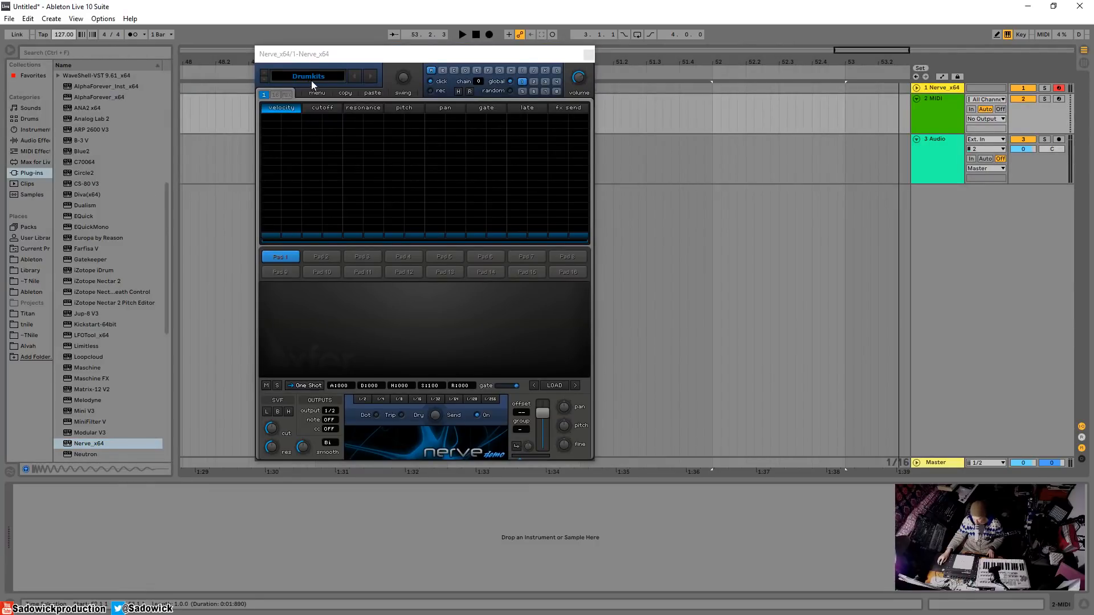
- Preview kicks in the Library's VES2 Bassdrums folder and load VES2 Bassdrum 003.wav onto Pad 1
left_click(36, 268)
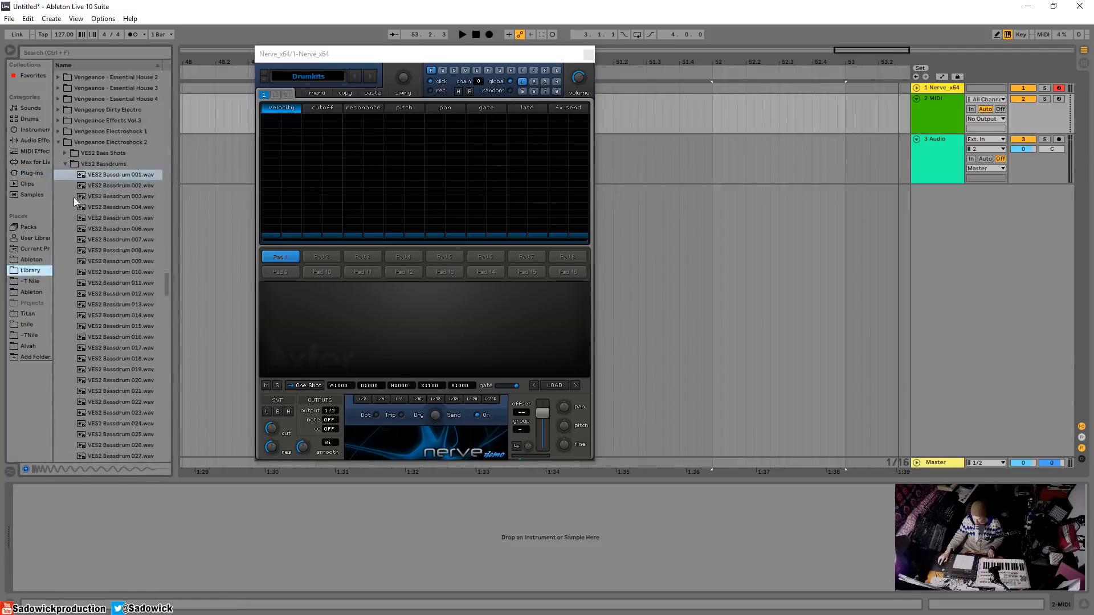
left_click(116, 185)
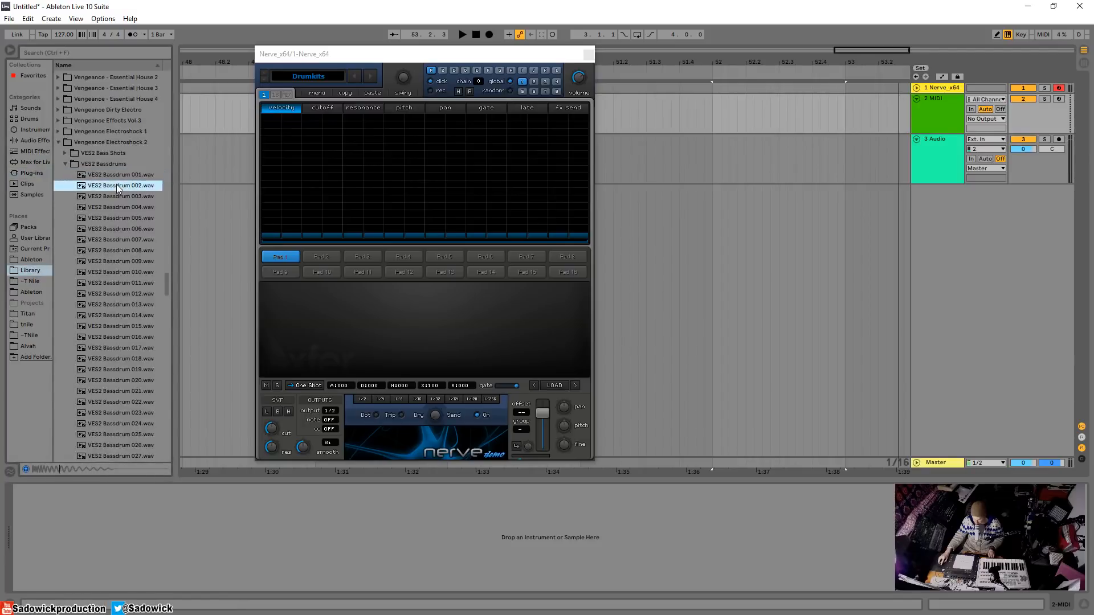
left_click(114, 197)
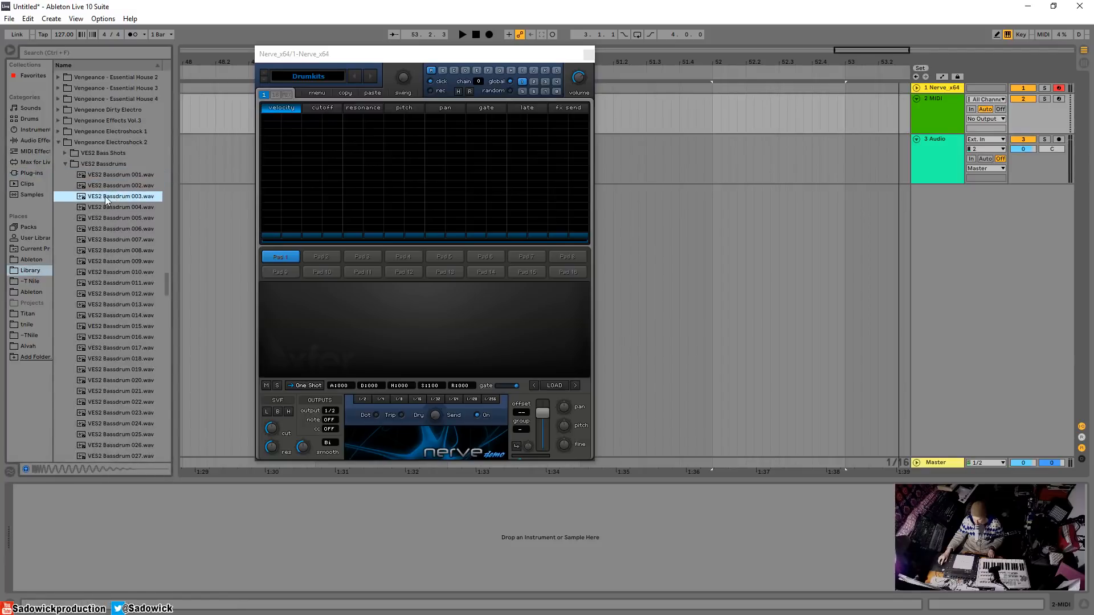
left_click_drag(105, 196, 279, 256)
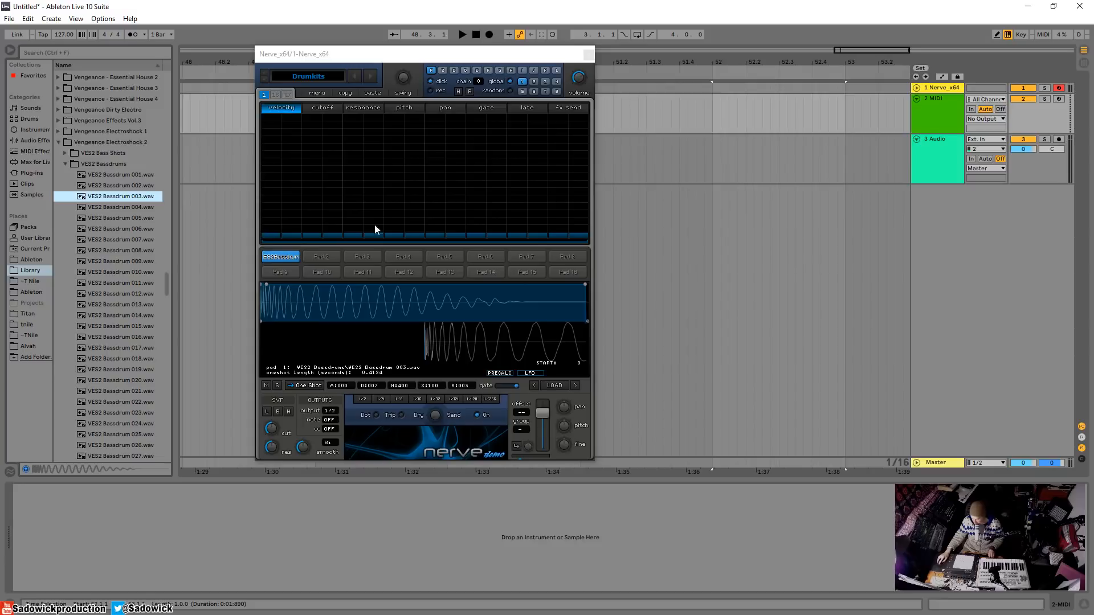
- Program full-velocity hits on steps 1, 5, 9 and 13 of the bass drum pad and audition the pattern
left_click_drag(272, 226, 271, 115)
left_click(352, 139)
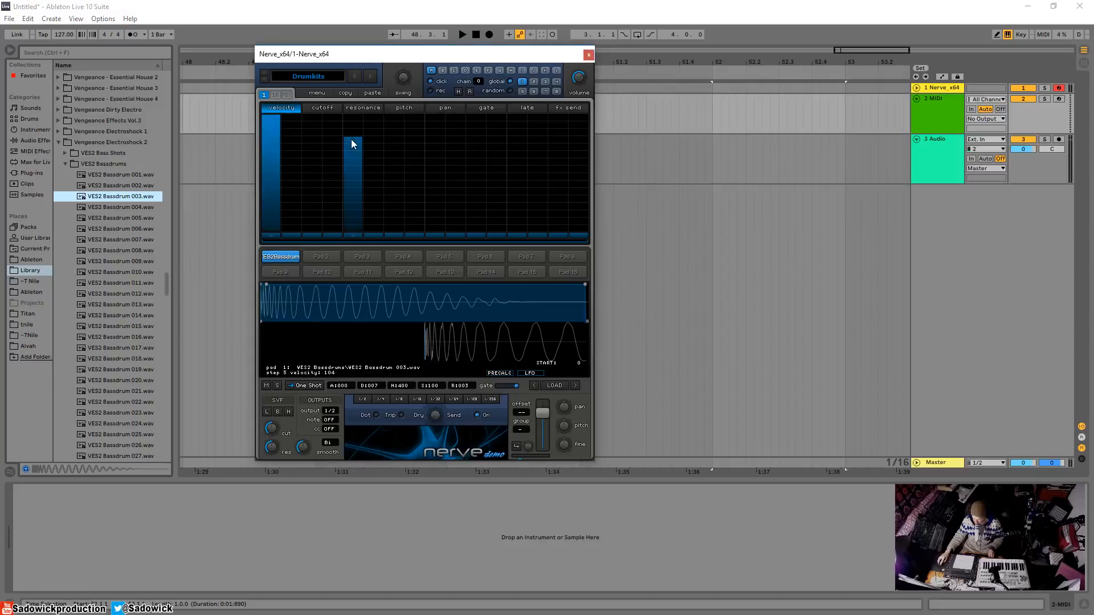
left_click(435, 118)
left_click(515, 123)
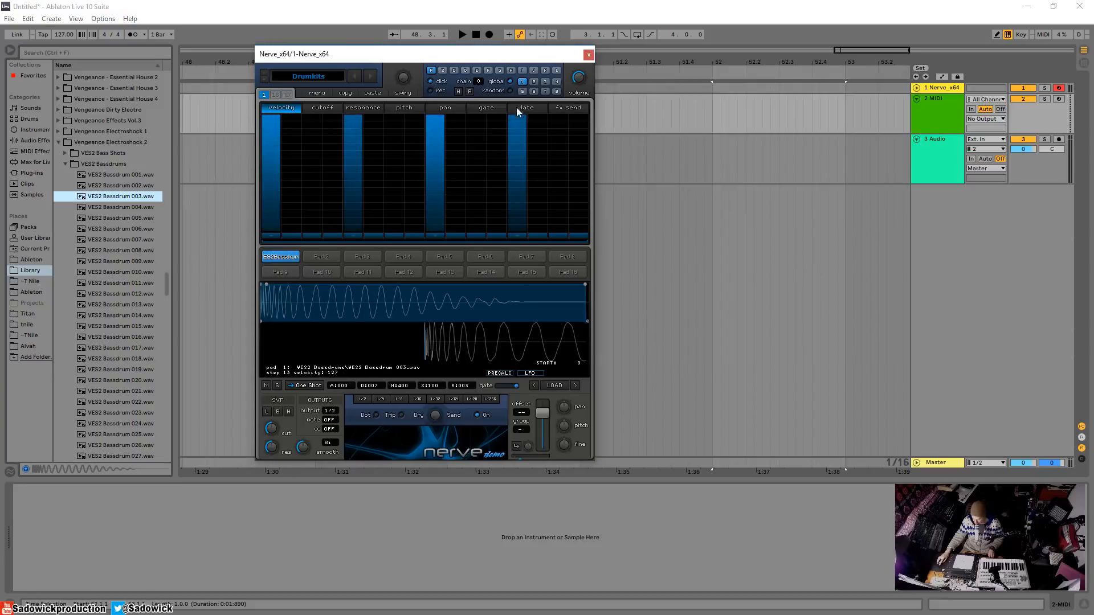
left_click_drag(548, 52, 489, 64)
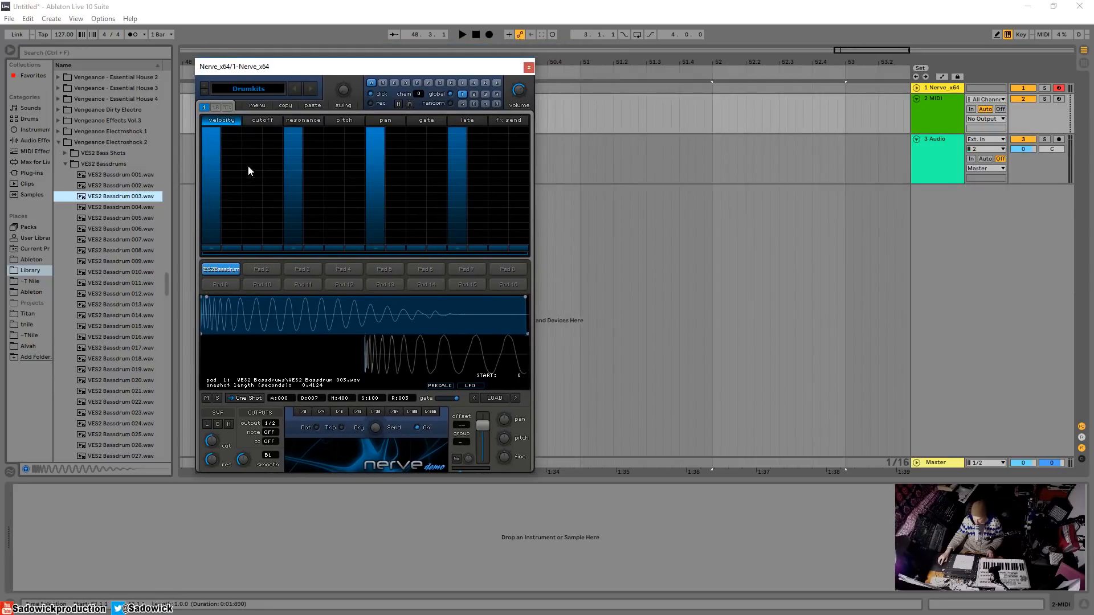
left_click(214, 136)
key("space")
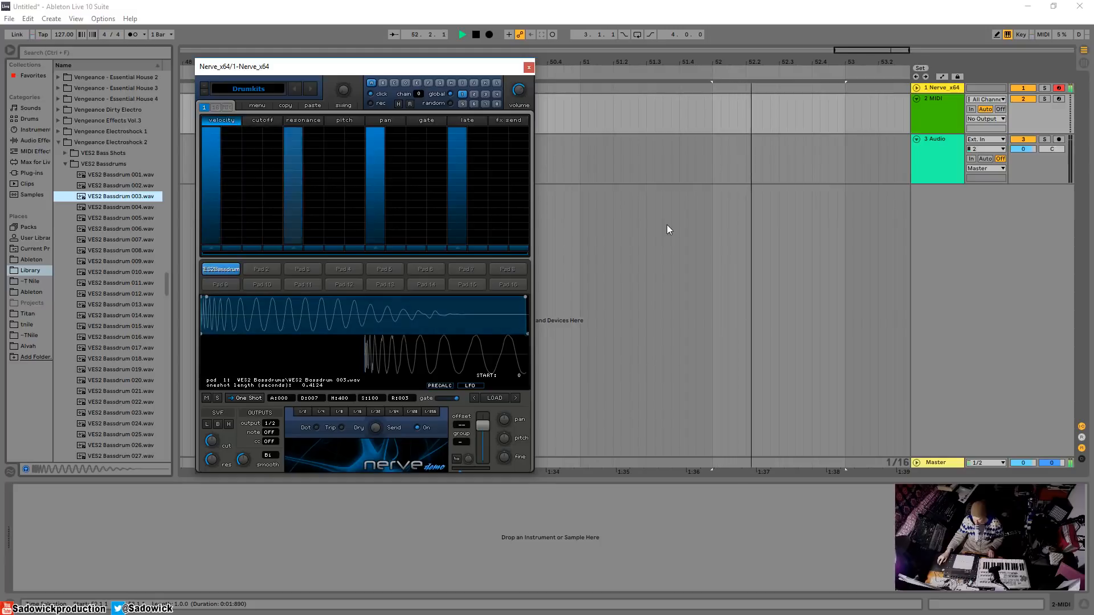
key("space")
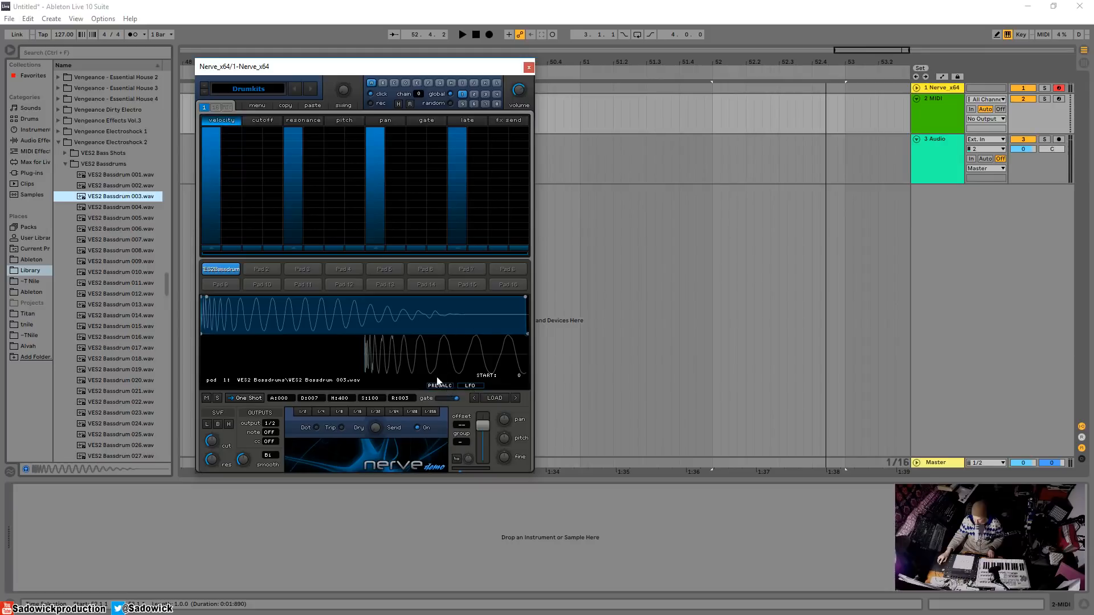
- Show the Precalc settings of the bass drum pad
left_click(436, 385)
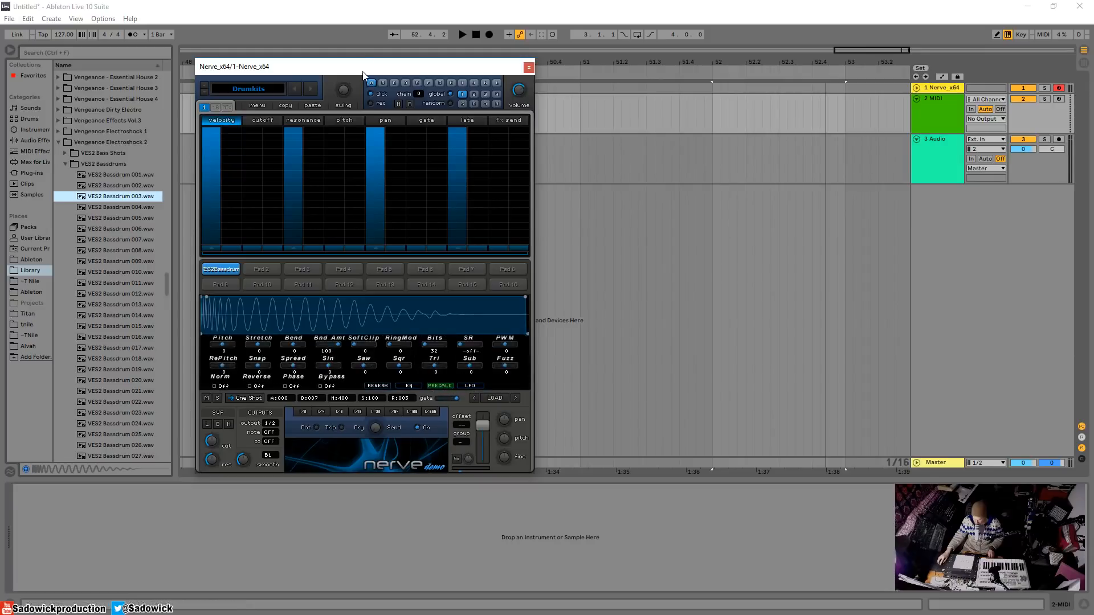
left_click_drag(364, 67, 358, 63)
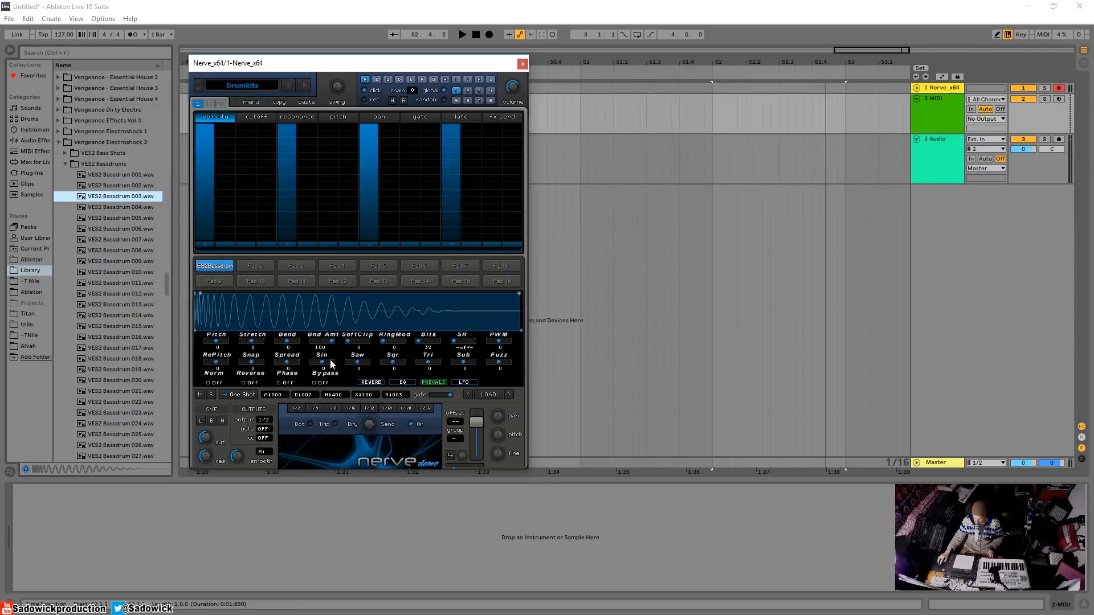
- Try different Sin amounts on the bass drum while playing the pattern
left_click_drag(323, 365, 464, 382)
key("space")
key("space")
left_click_drag(330, 361, 314, 366)
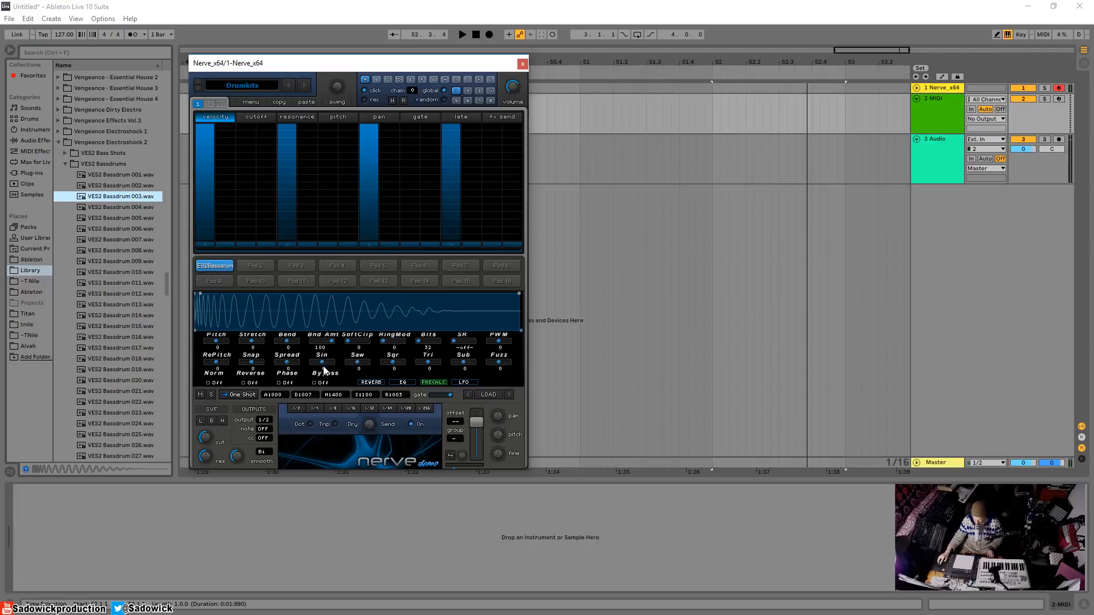
key("space")
mouse_move(323, 364)
left_mouse_down()
mouse_move(450, 379)
mouse_move(318, 373)
left_mouse_up()
key("space")
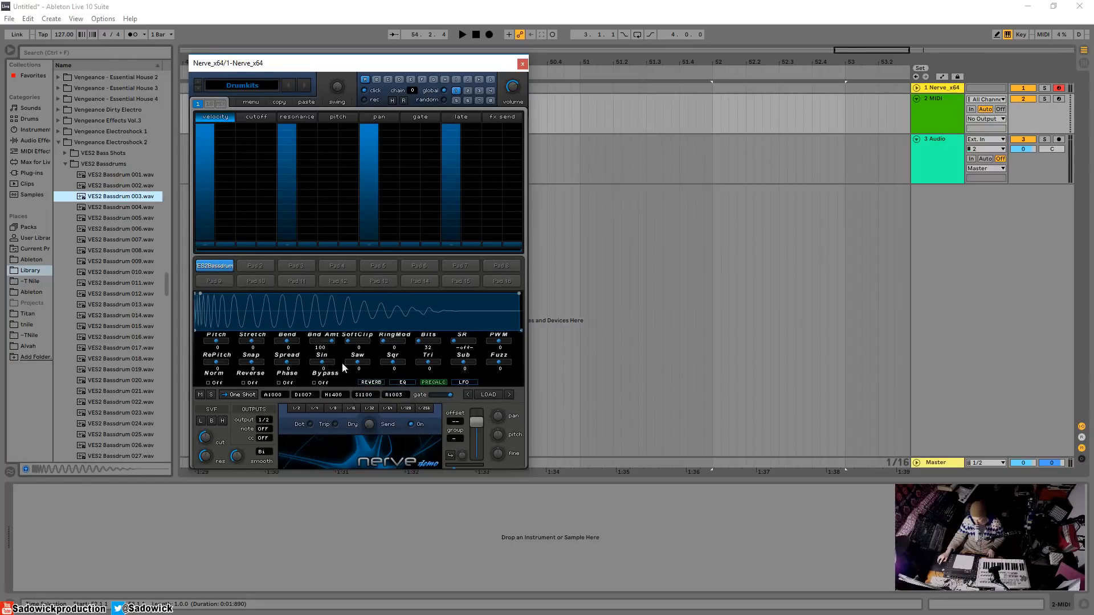
- Compare the bass drum's Sin setting at -99 and 100 by ear, then restore it to 0
left_click_drag(326, 365, 255, 373)
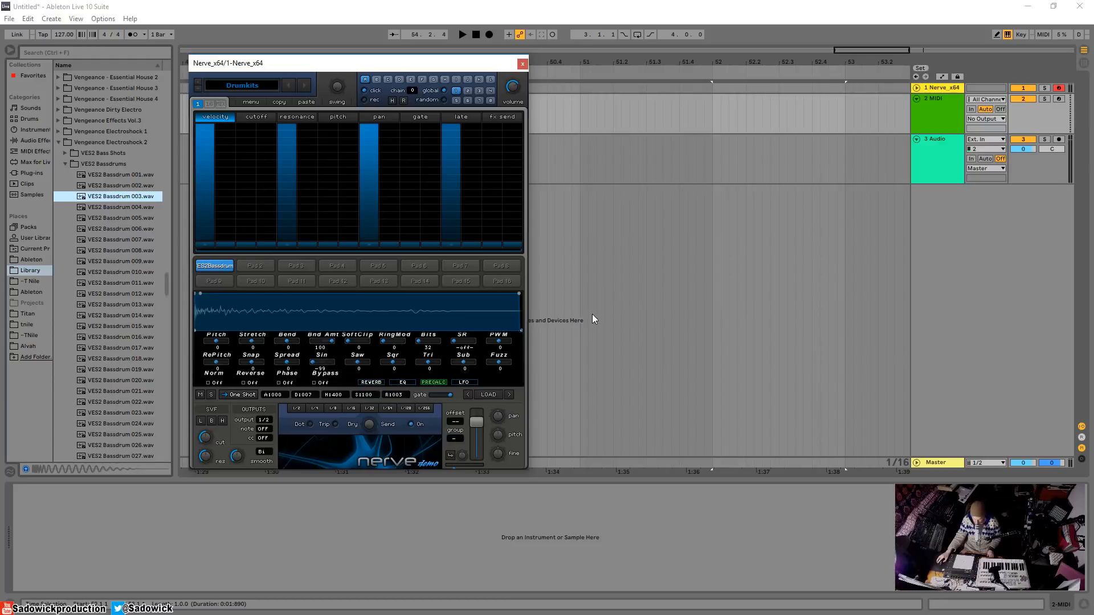
key("space")
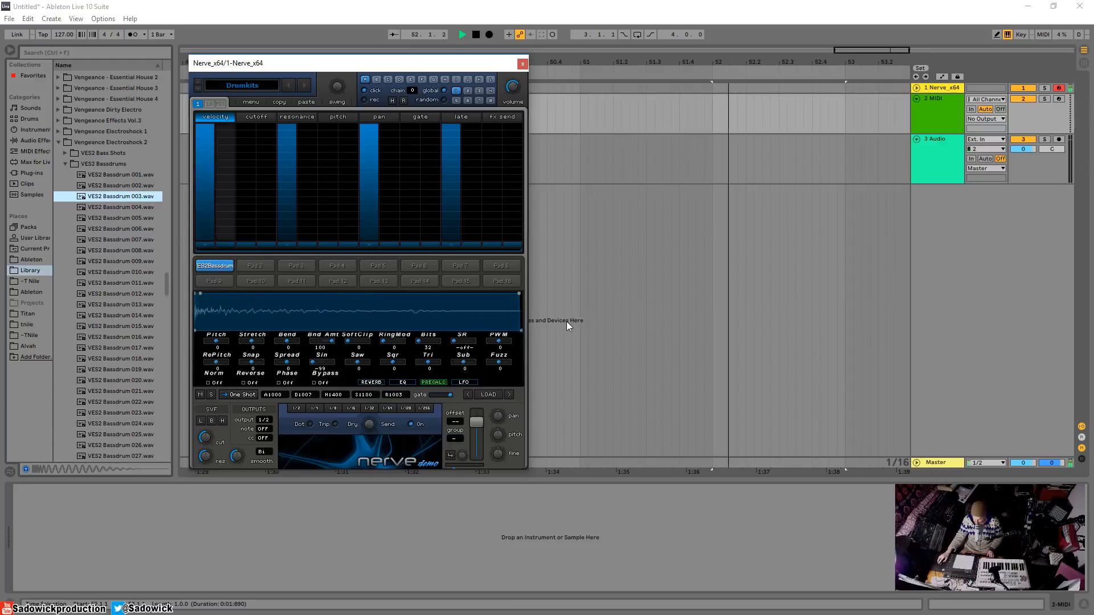
key("space")
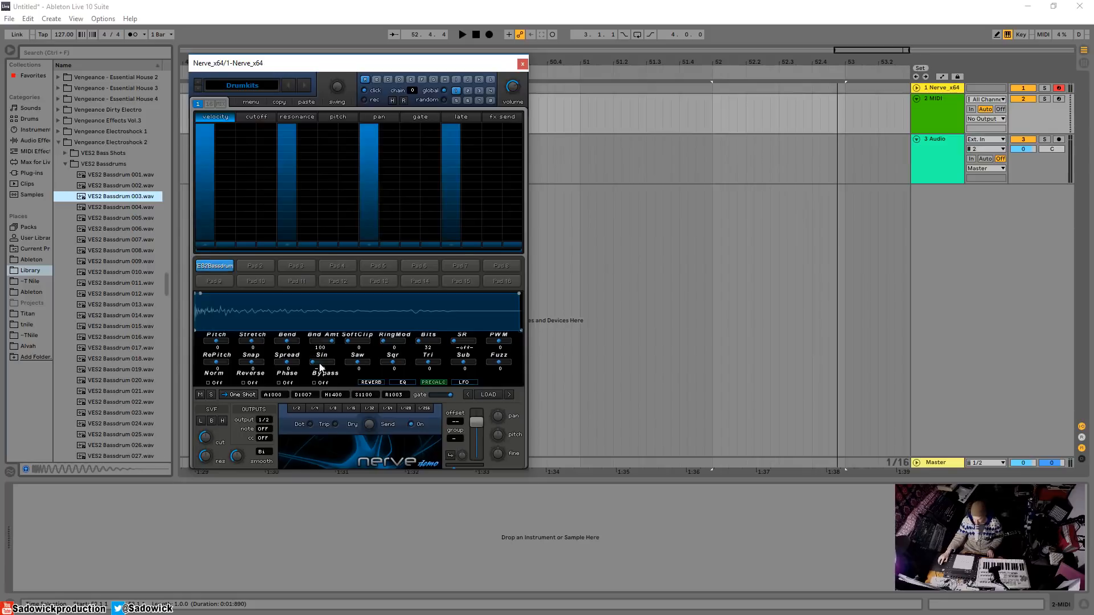
left_click_drag(314, 362, 388, 364)
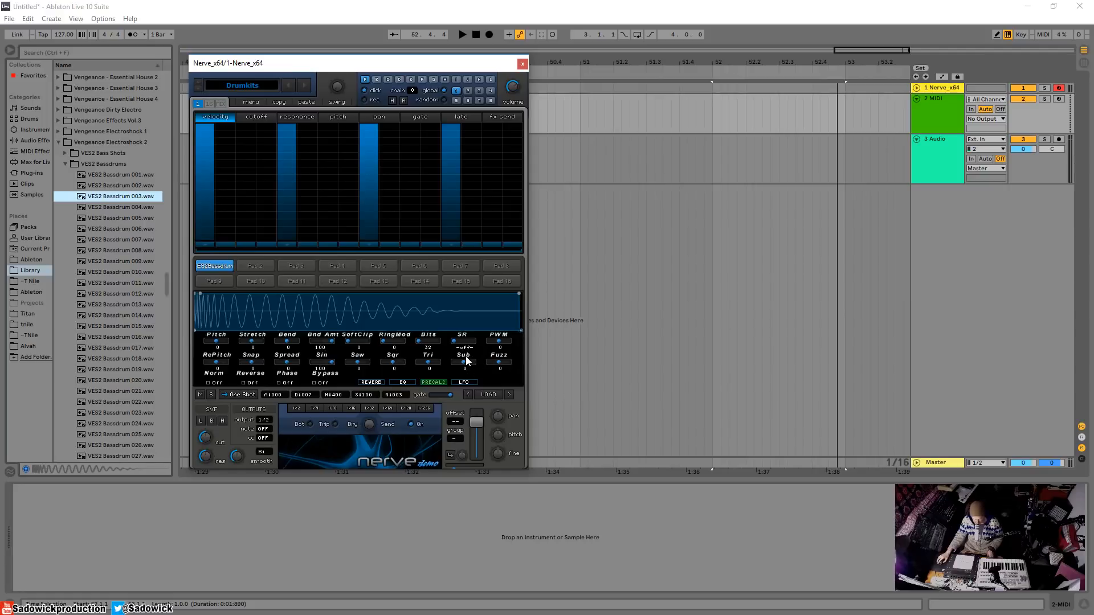
left_click_drag(331, 362, 218, 382)
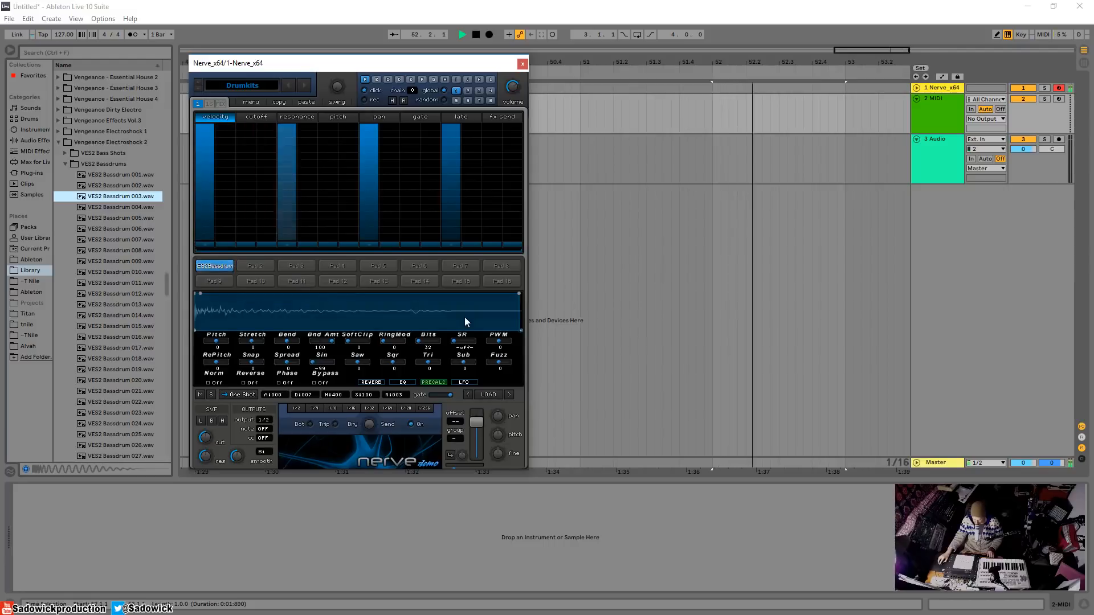
left_click_drag(315, 367, 788, 435)
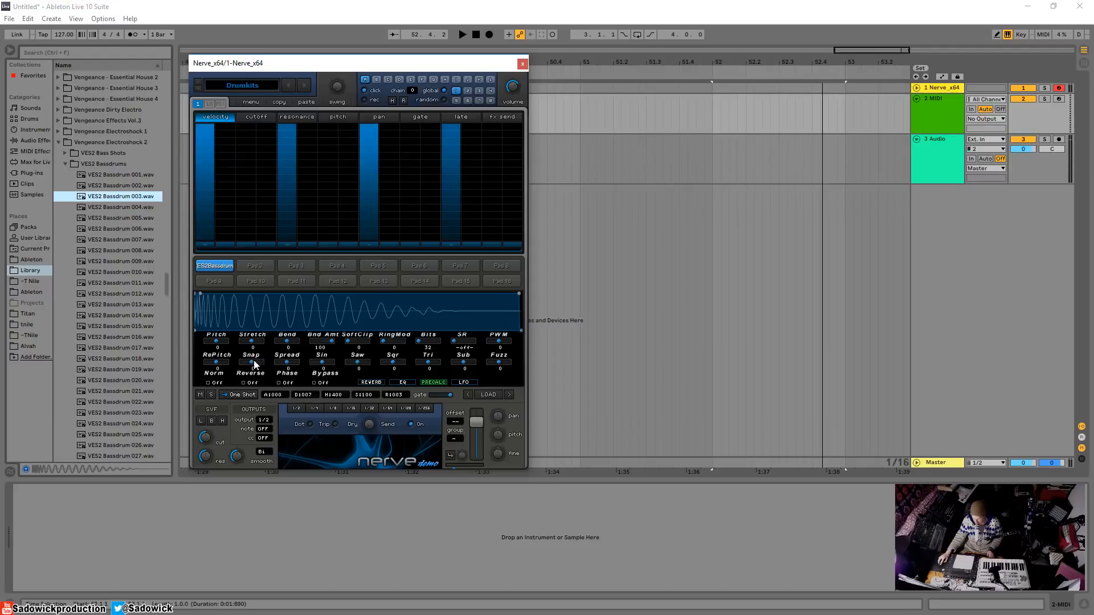
- Audition the bass drum's Snap at 100 and at a negative amount, then reset Snap to 0
key("space")
left_click_drag(251, 363, 386, 379)
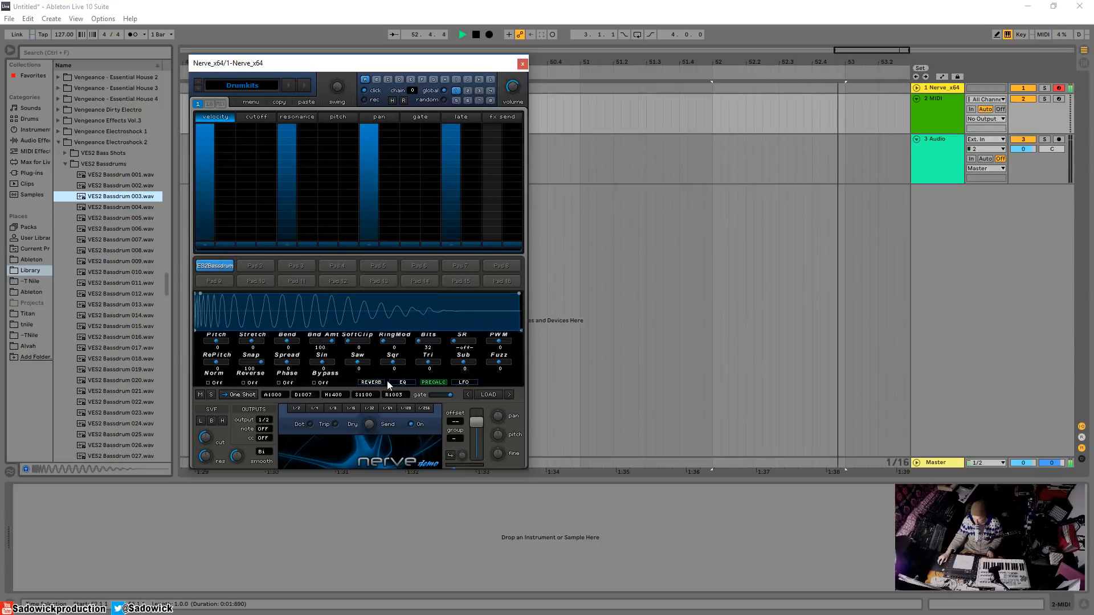
key("space")
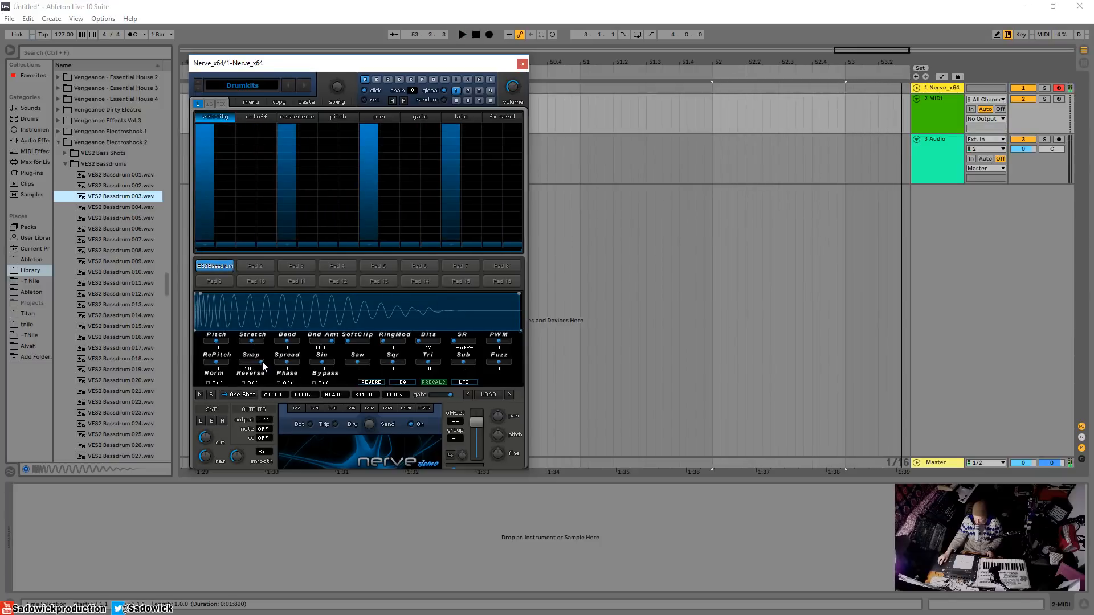
left_click_drag(262, 362, 239, 365)
key("space")
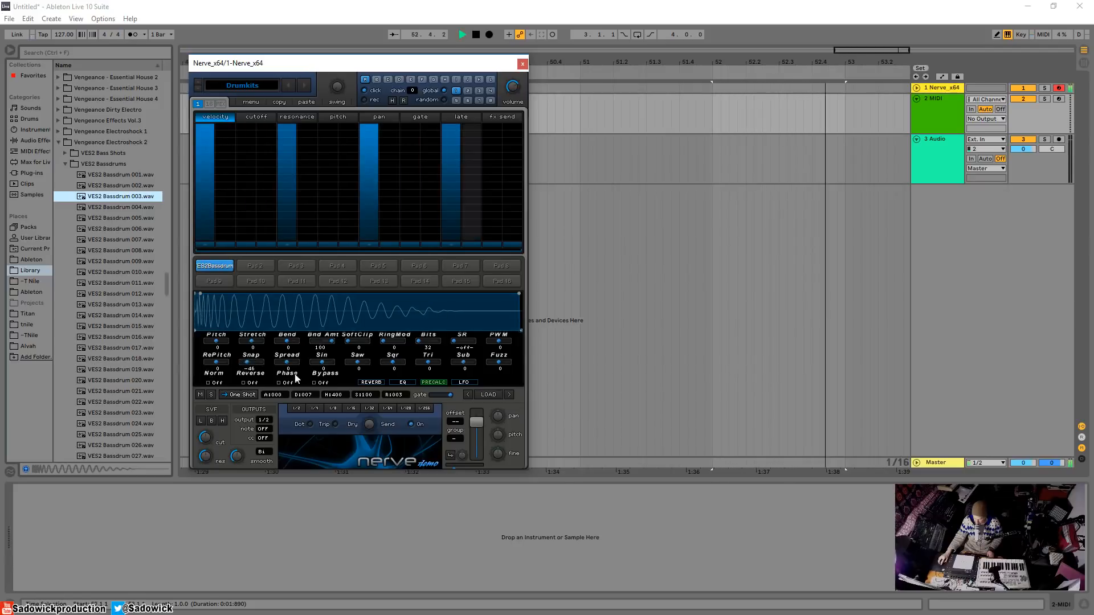
key("space")
double_click(253, 364)
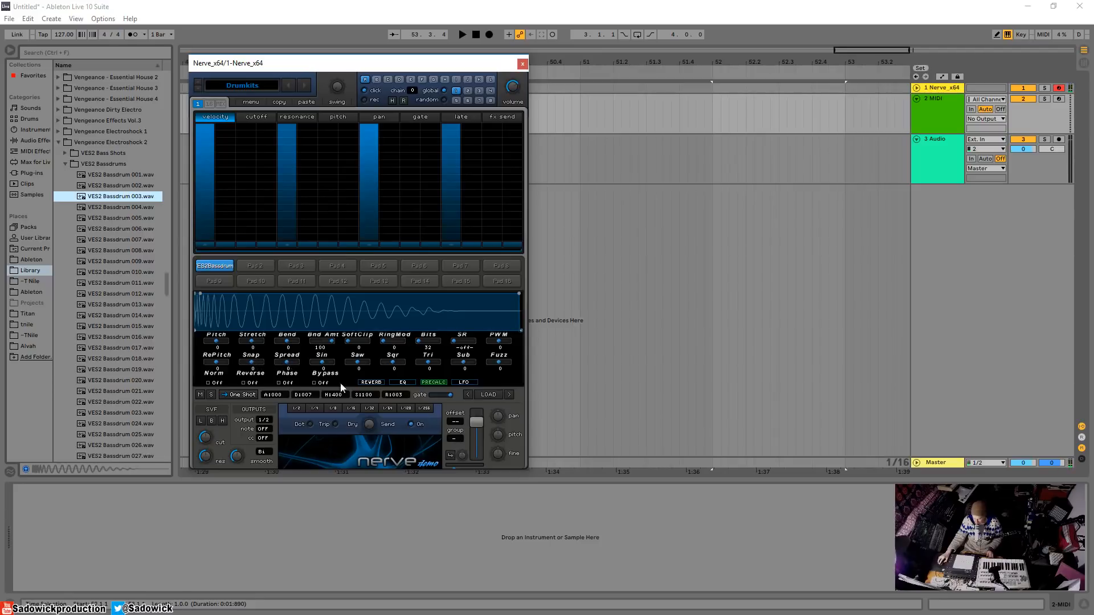
- Set the bass drum's Sin amount to 100 and audition the pattern
key("space")
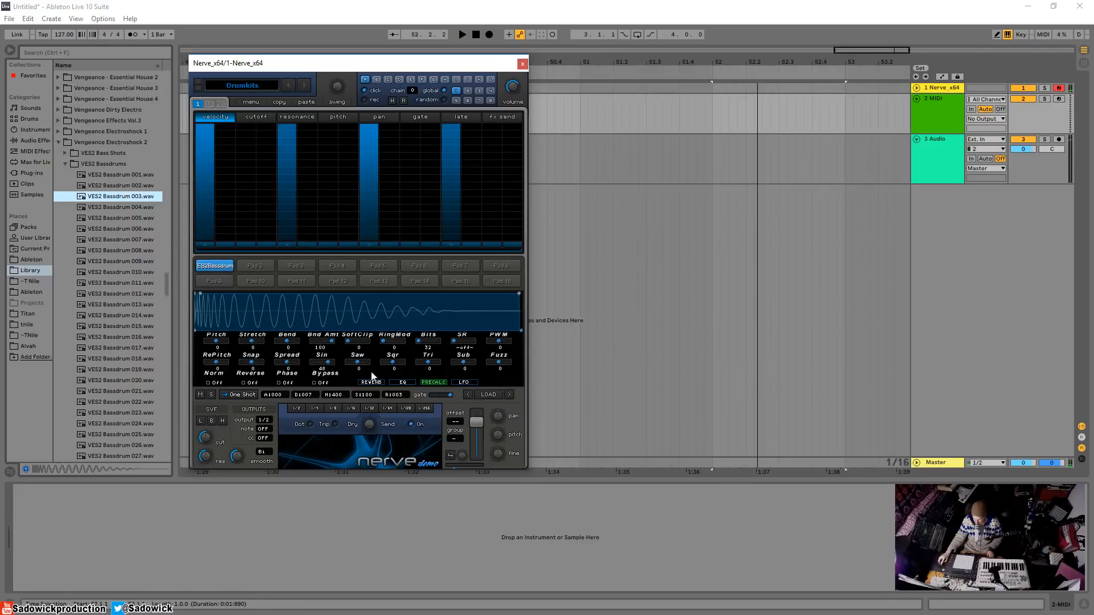
left_click_drag(322, 360, 328, 360)
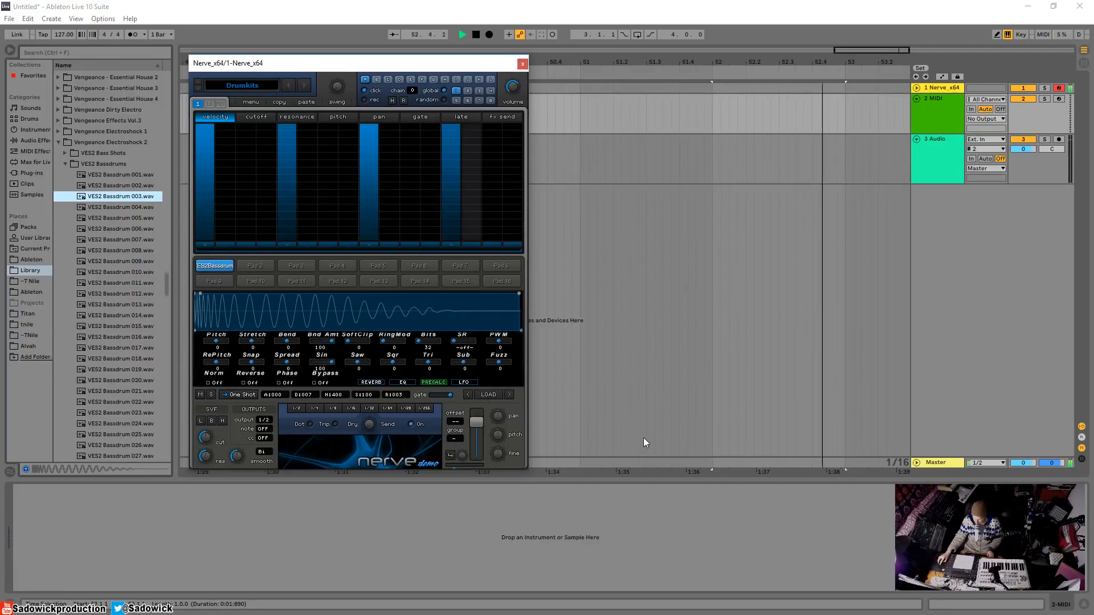
key("space")
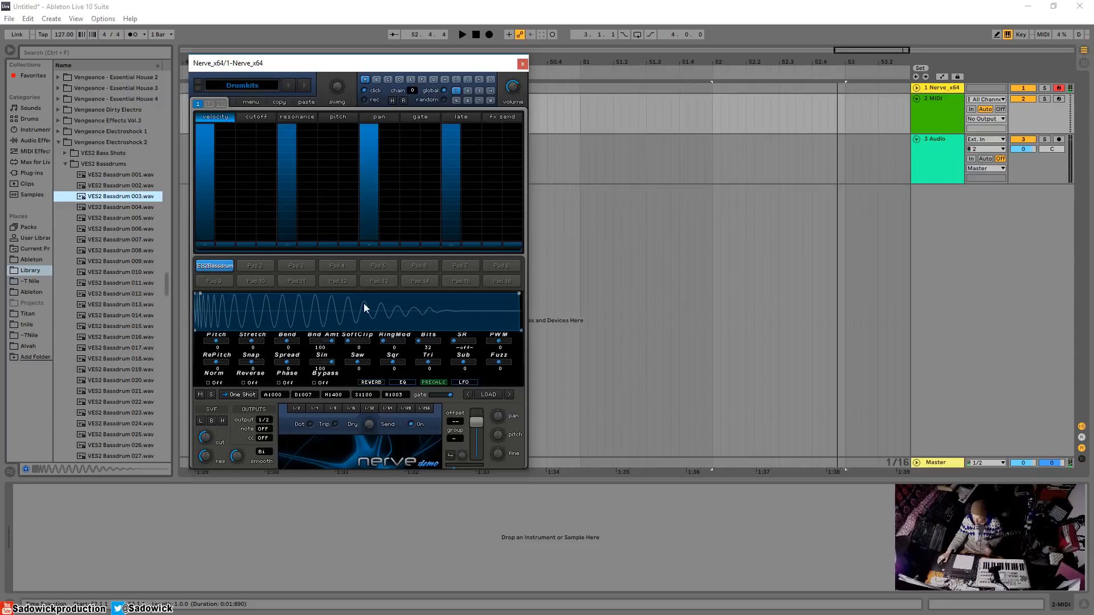
- Select Pad 3 and audition samples in the VES2 Percussive folder of VES2 Percussion
left_click(66, 163)
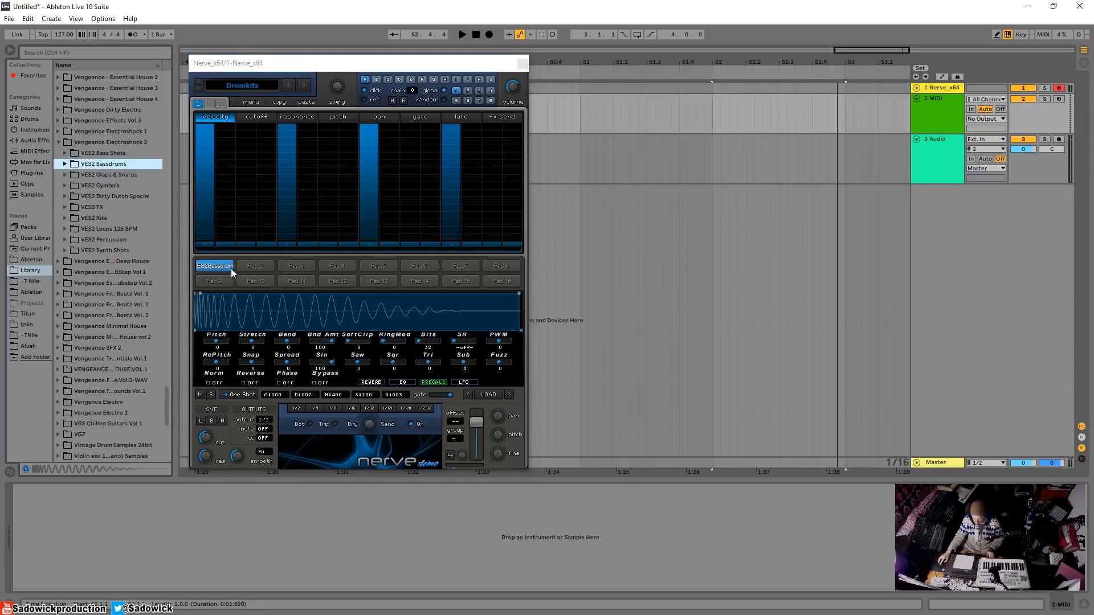
left_click(261, 266)
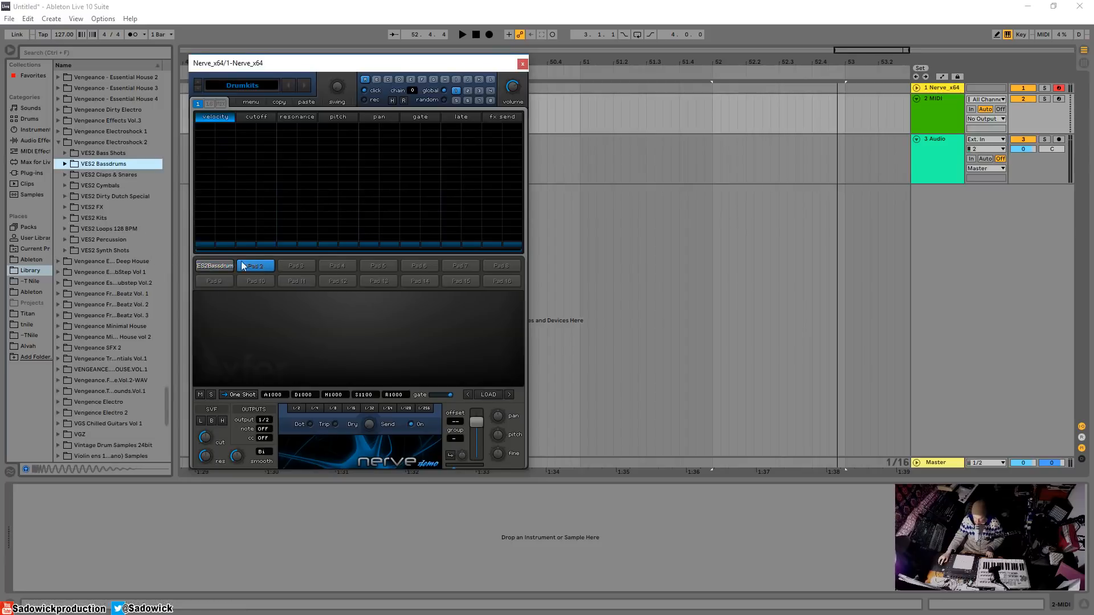
left_click(299, 265)
left_click(65, 240)
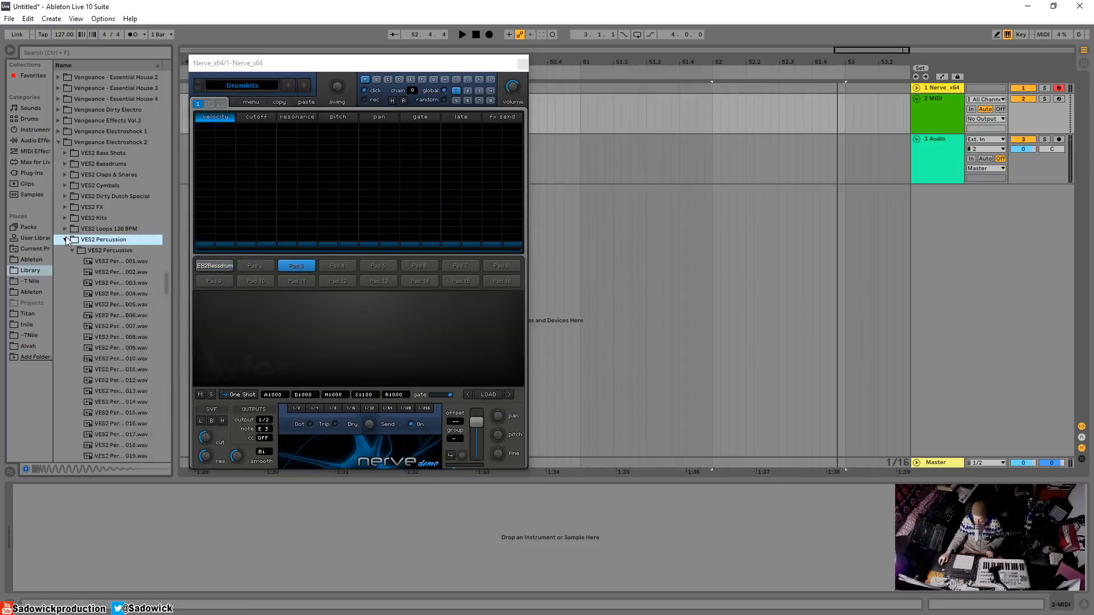
left_click(108, 267)
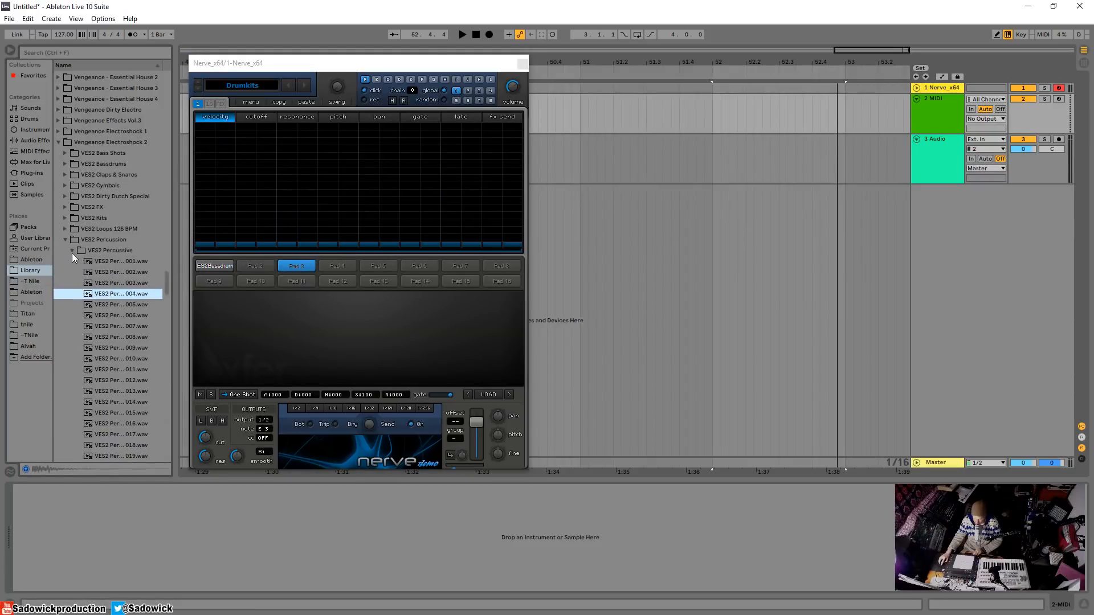
- Audition the samples in the VES2 Toms folder and load VES2 Toms 007.wav onto Pad 3
left_click(72, 250)
left_click(73, 261)
left_click(100, 271)
key("Down")
key("Down")
key("Down")
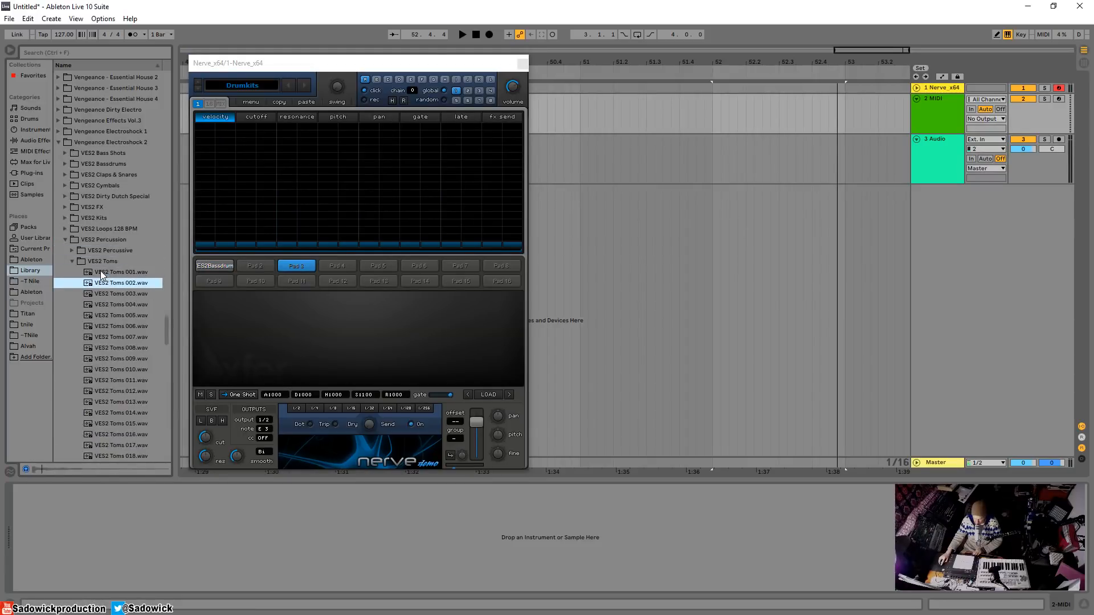
key("Down")
key("Down")
key("Down")
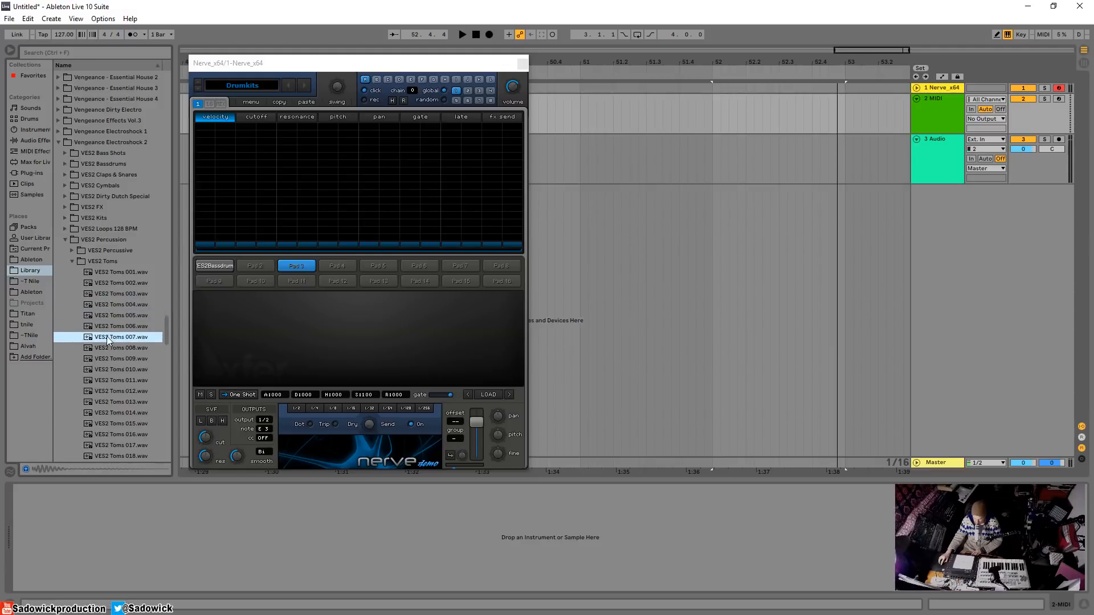
left_click_drag(107, 336, 301, 268)
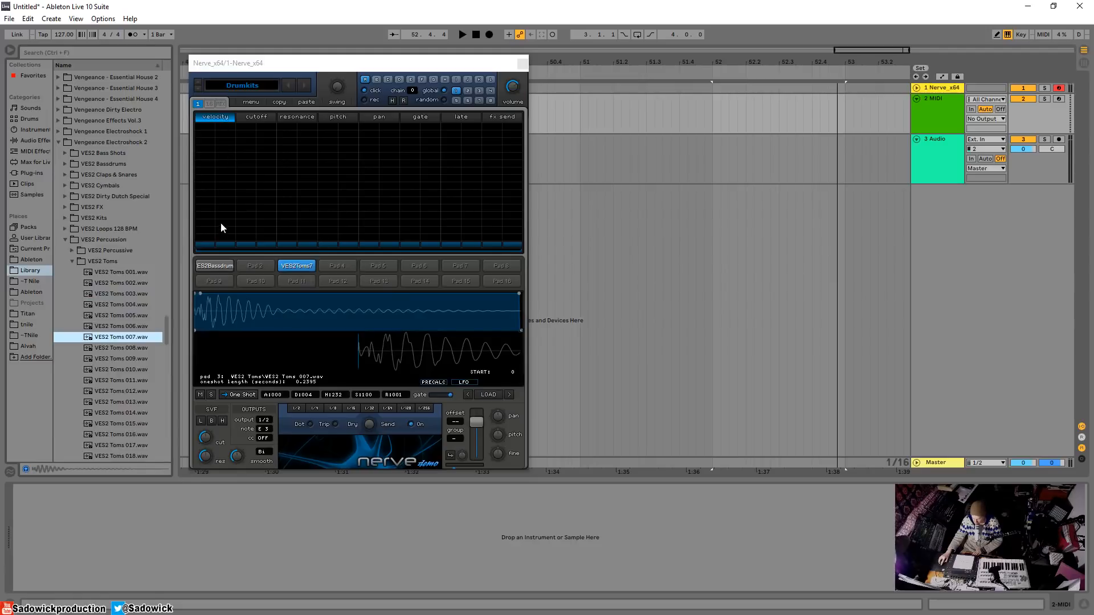
- Program full-velocity tom hits on every step except steps 1, 5, 9 and 13
mouse_move(220, 228)
left_mouse_down()
mouse_move(227, 124)
mouse_move(268, 125)
left_mouse_up()
left_click(221, 182)
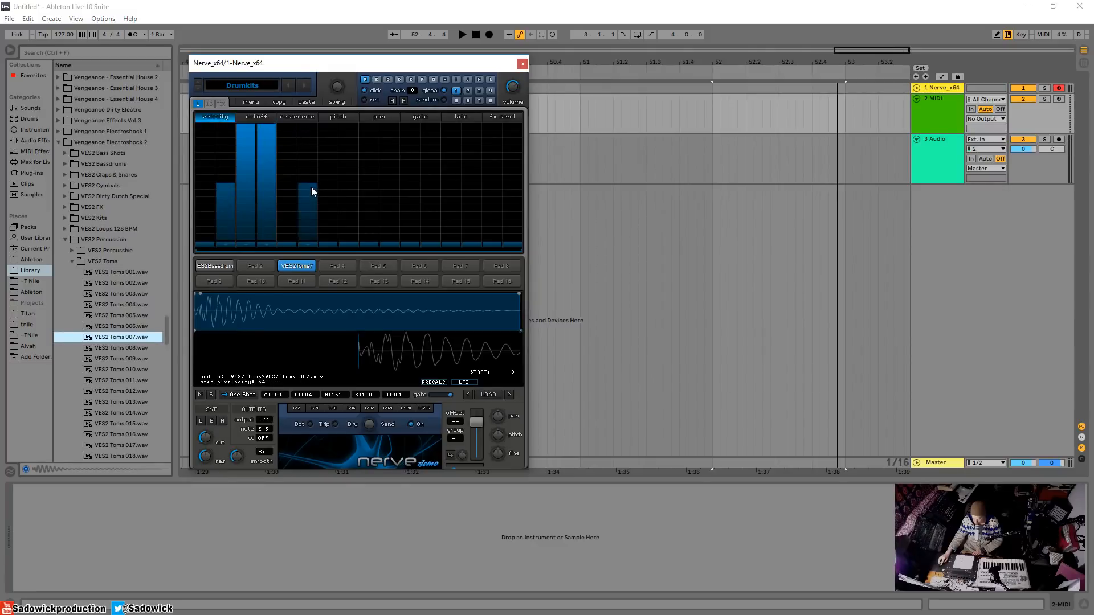
left_click(226, 126)
mouse_move(308, 127)
left_mouse_down()
mouse_move(342, 136)
mouse_move(507, 126)
left_mouse_up()
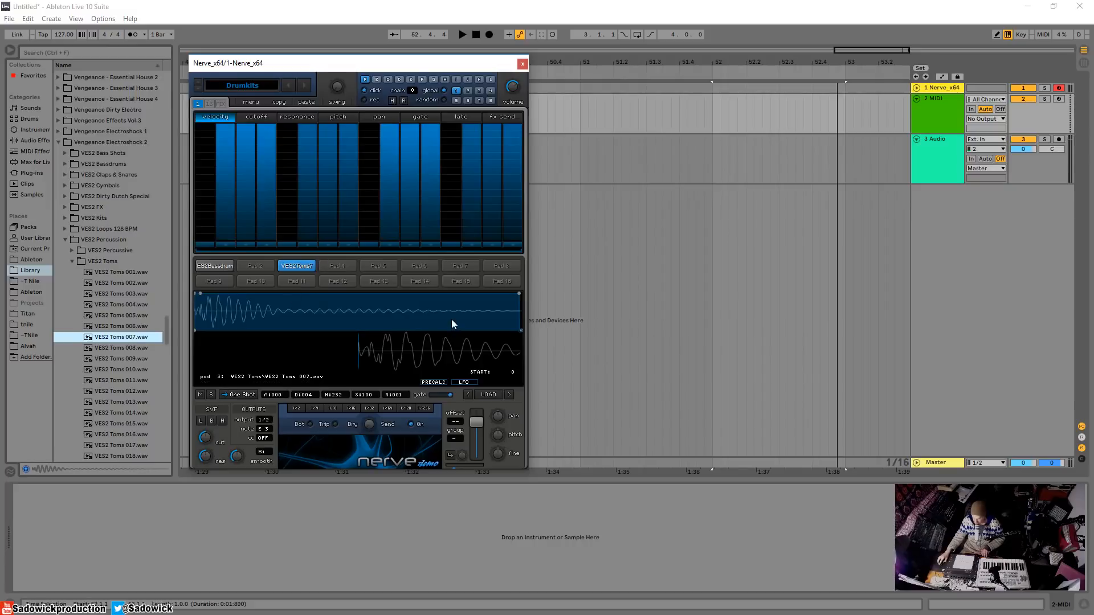
- Play the pattern, solo the tom pad and open its Precalc settings
key("space")
key("space")
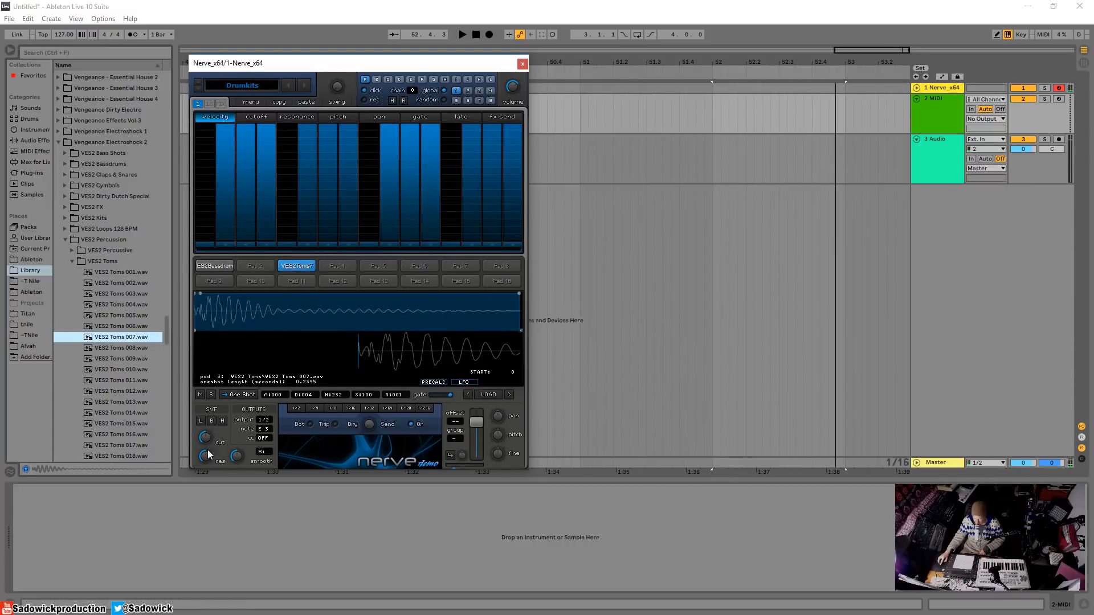
left_click(210, 394)
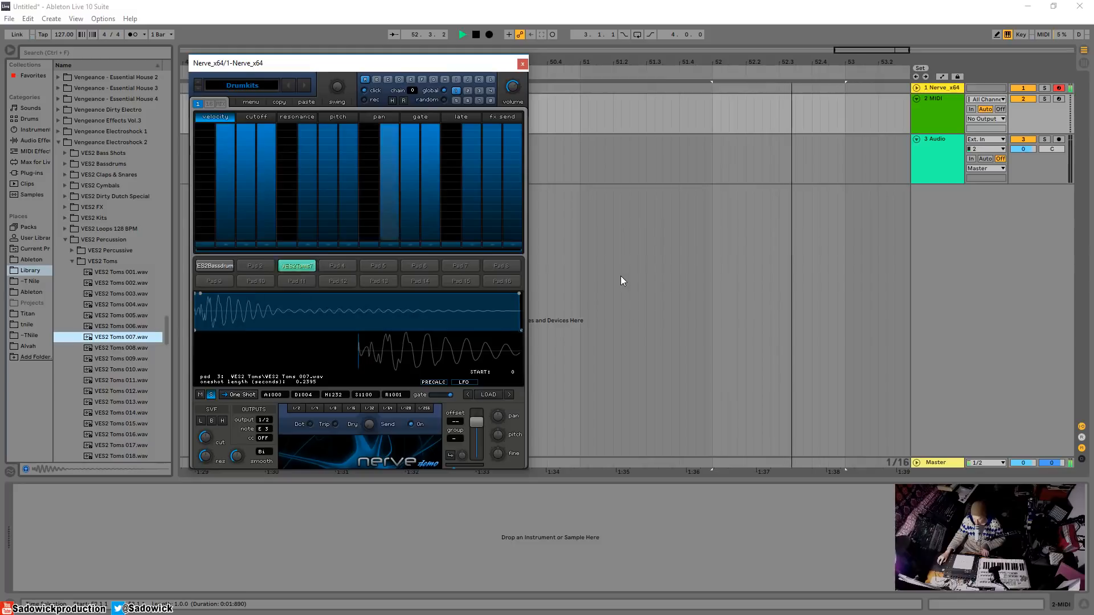
left_click(439, 381)
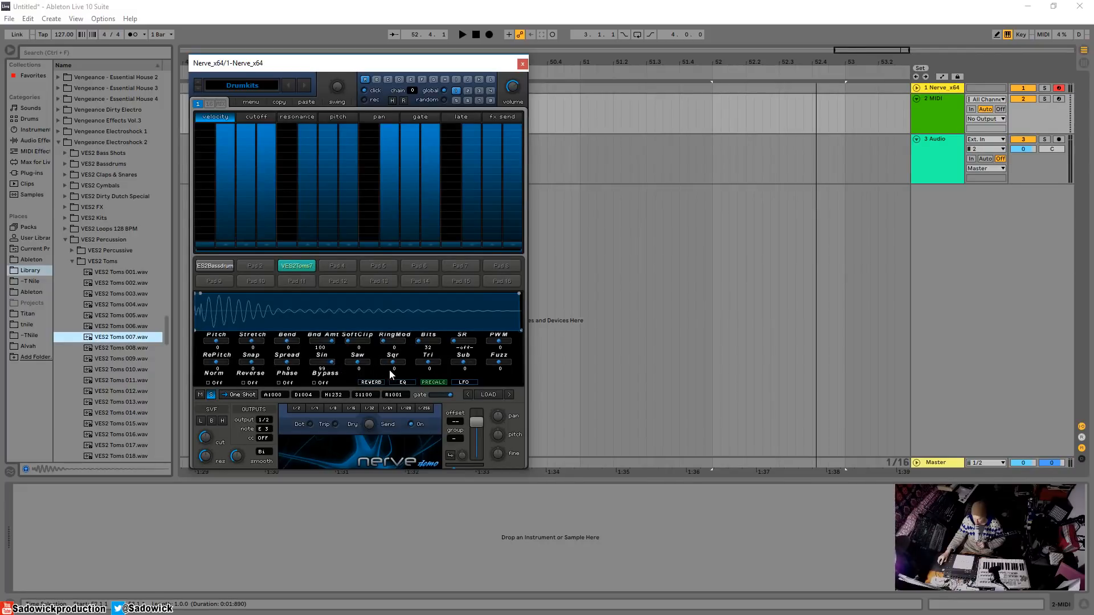
- Audition the tom's Sin amount at 100, then reset Sin to 0
key("space")
left_click(334, 364)
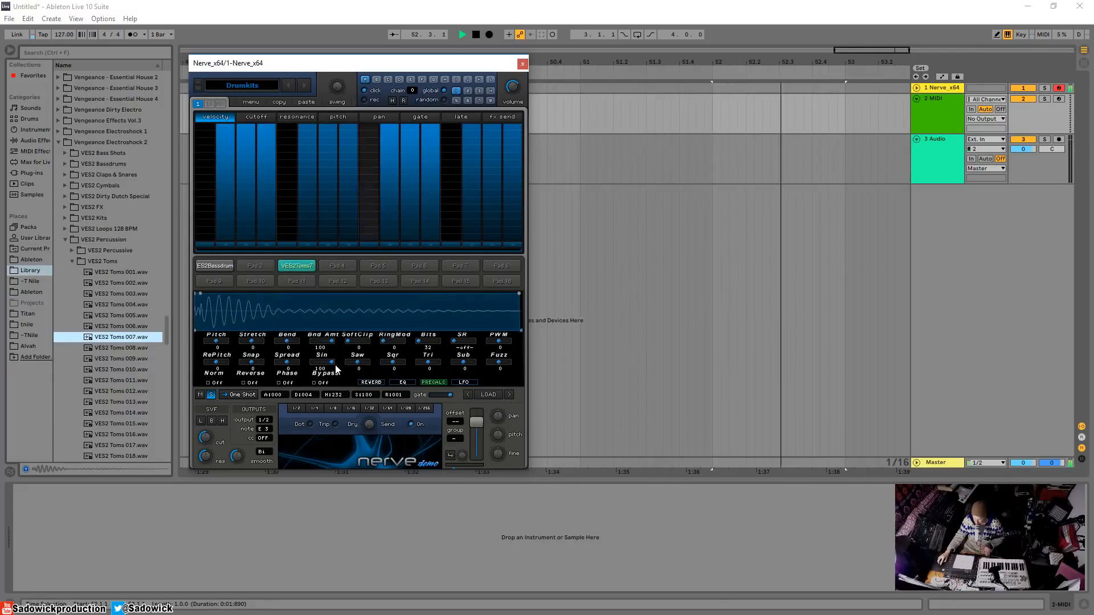
key("space")
left_click(332, 365, "ctrl")
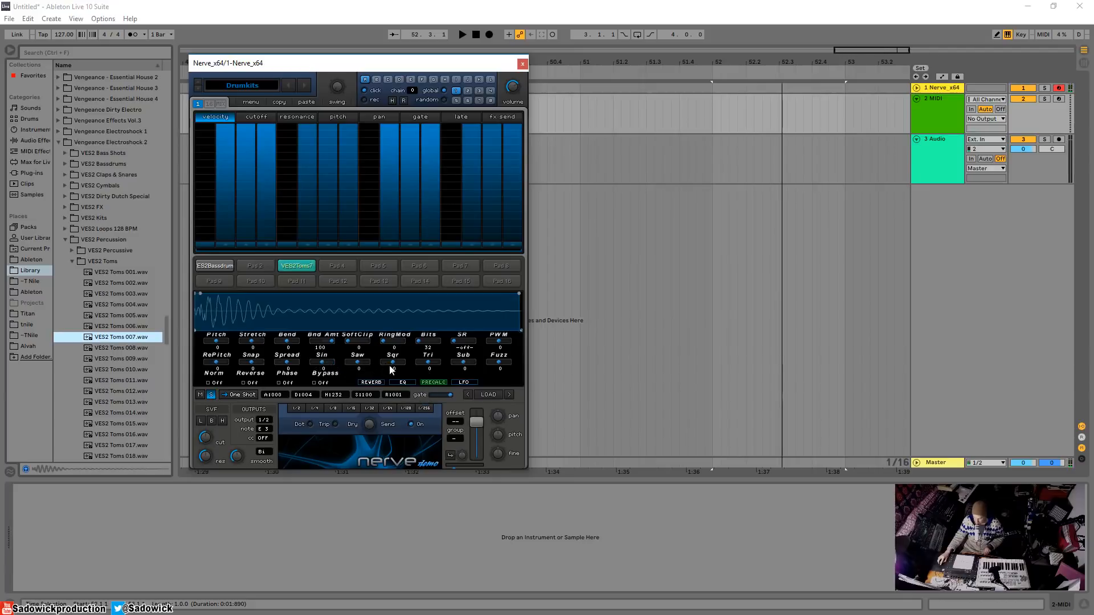
- Try the tom with Saw at 85 and the low-pass filter on, then reset both
left_click_drag(396, 365, 370, 367)
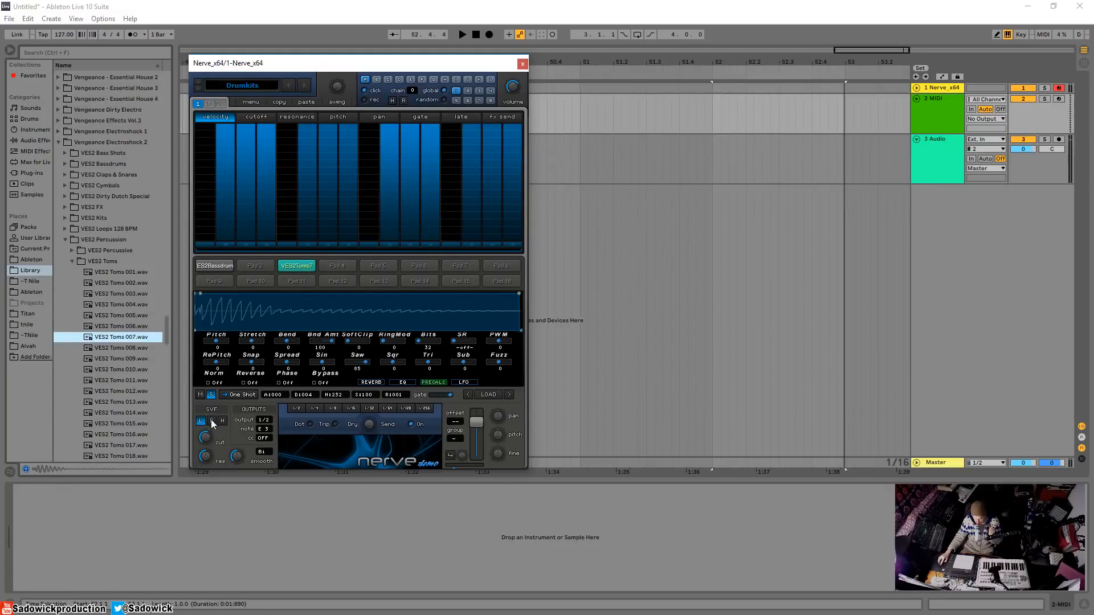
key("space")
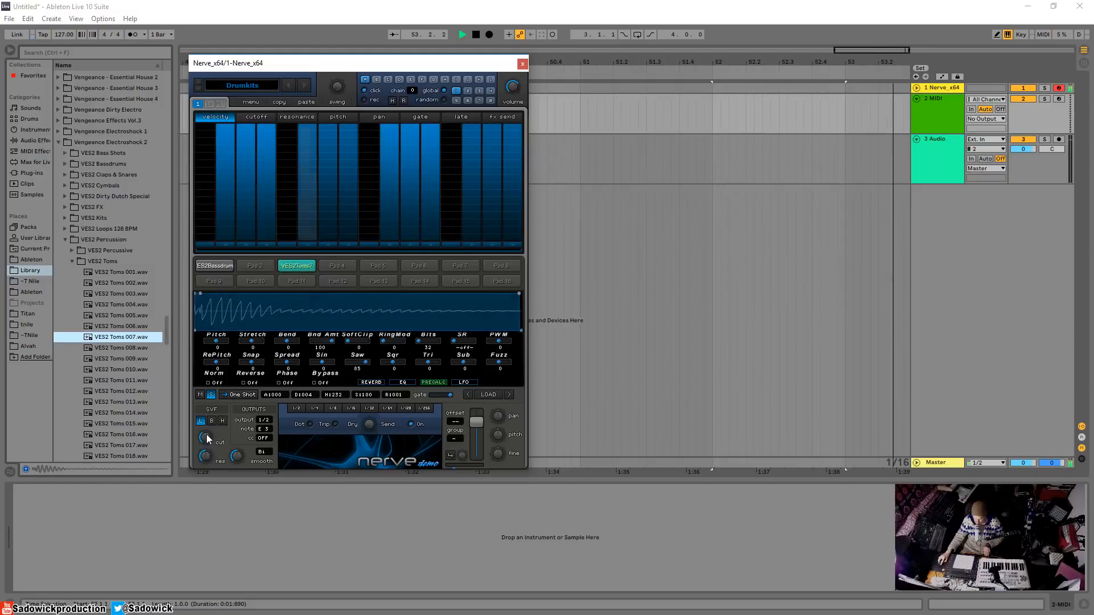
key("space")
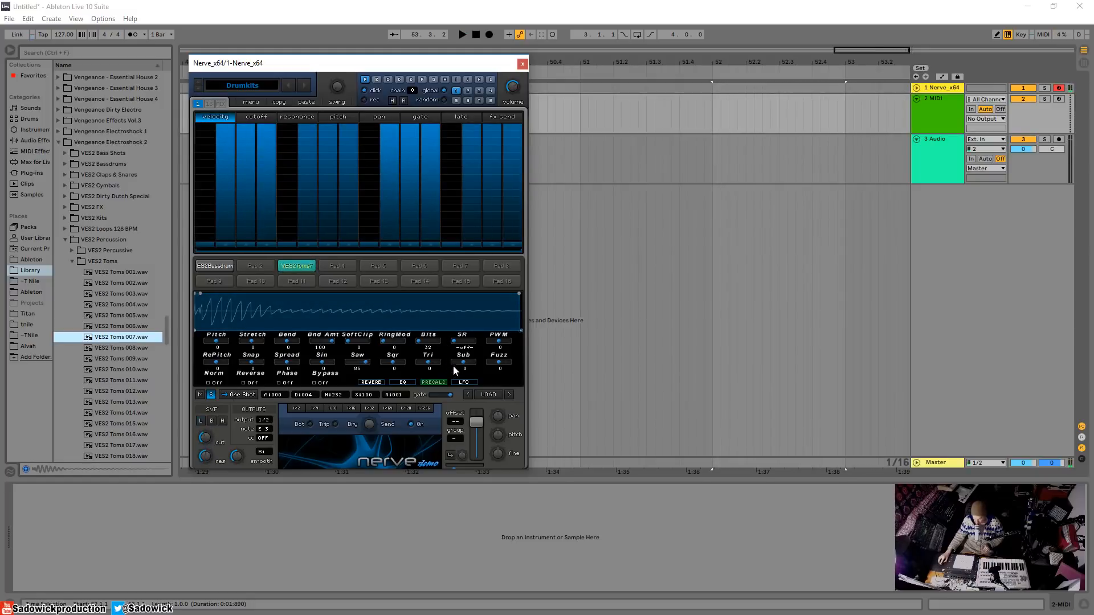
double_click(364, 361)
- Audition the tom's Sqr amount at 62, then reset Sqr to 0
left_click_drag(392, 363, 436, 372)
key("space")
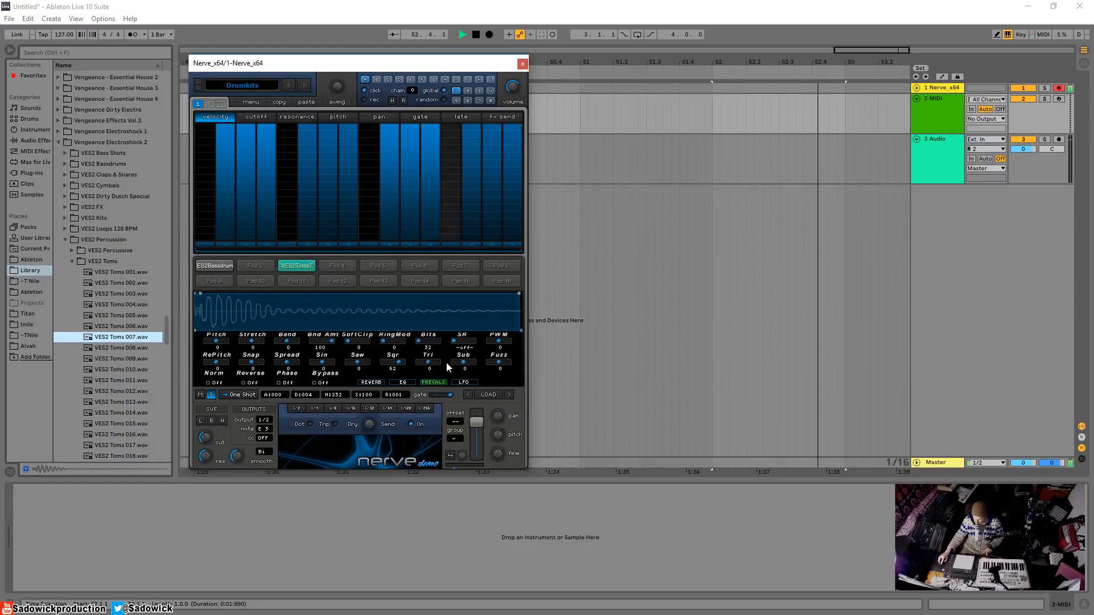
key("space")
left_click(401, 361, "ctrl")
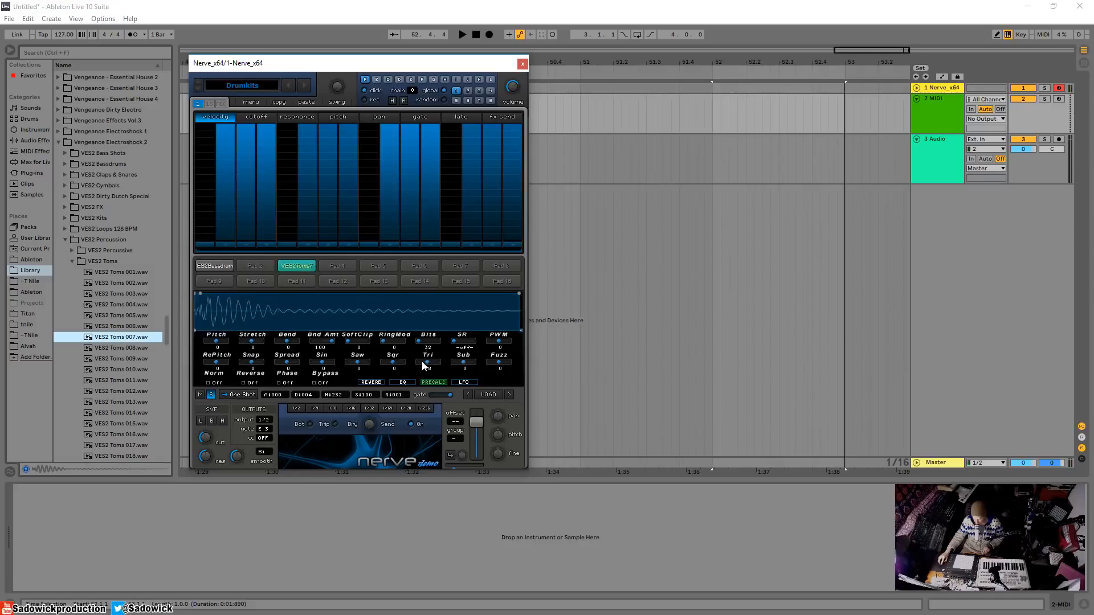
- Set the tom's Tri amount to 51, adjusting it by ear during playback
left_click_drag(422, 363, 438, 363)
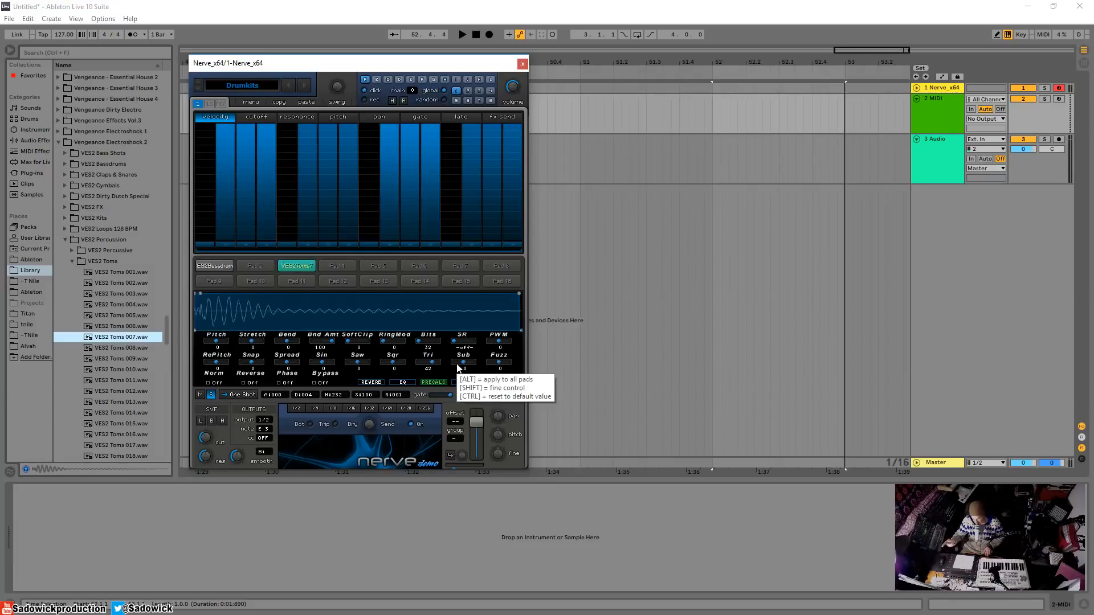
key("space")
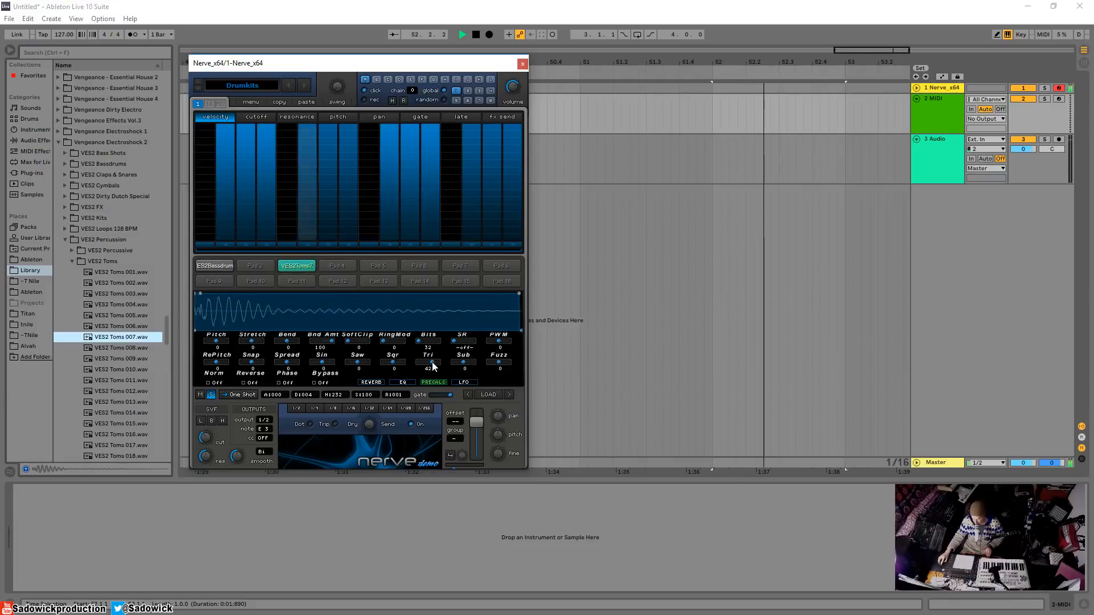
mouse_move(432, 363)
left_mouse_down()
mouse_move(449, 362)
mouse_move(437, 361)
left_mouse_up()
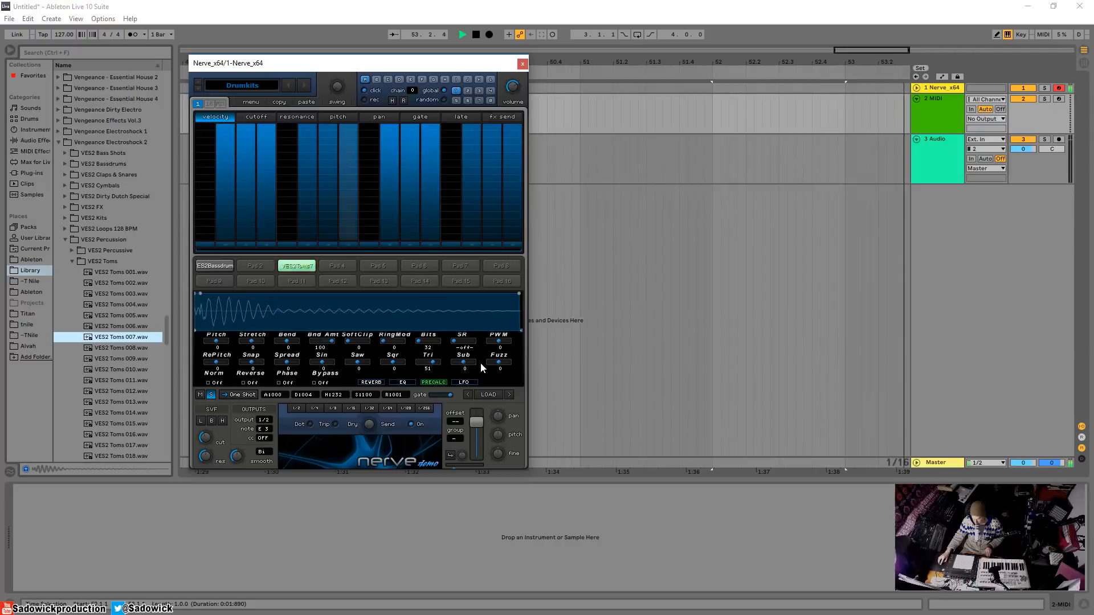
key("space")
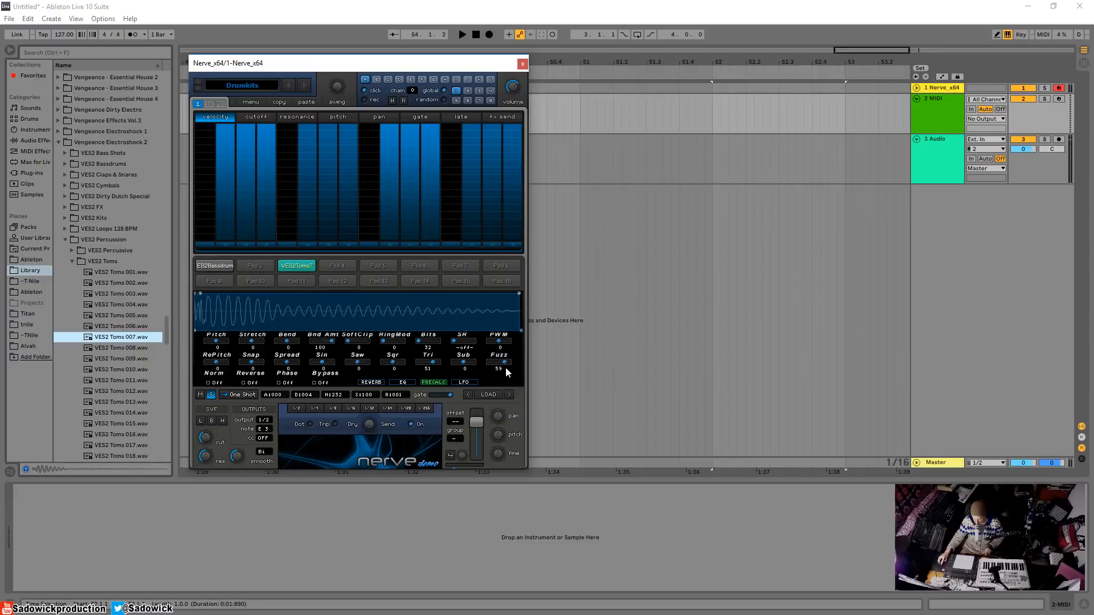
- Set the tom's Fuzz amount to 72 while auditioning the pattern
scroll(505, 367, "down", 3)
key("space")
left_click_drag(505, 367, 514, 363)
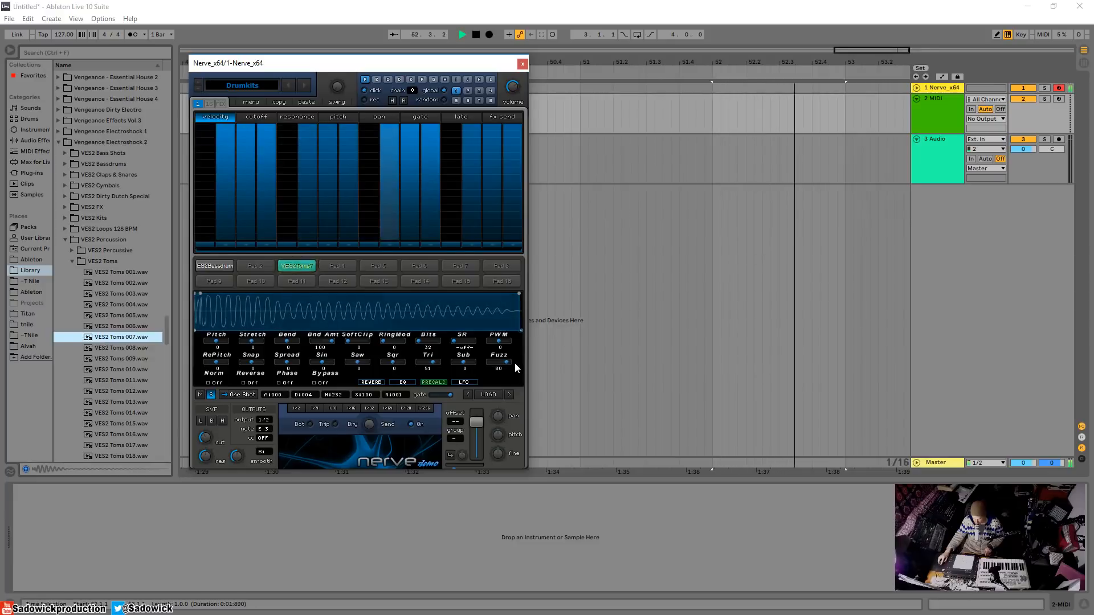
key("space")
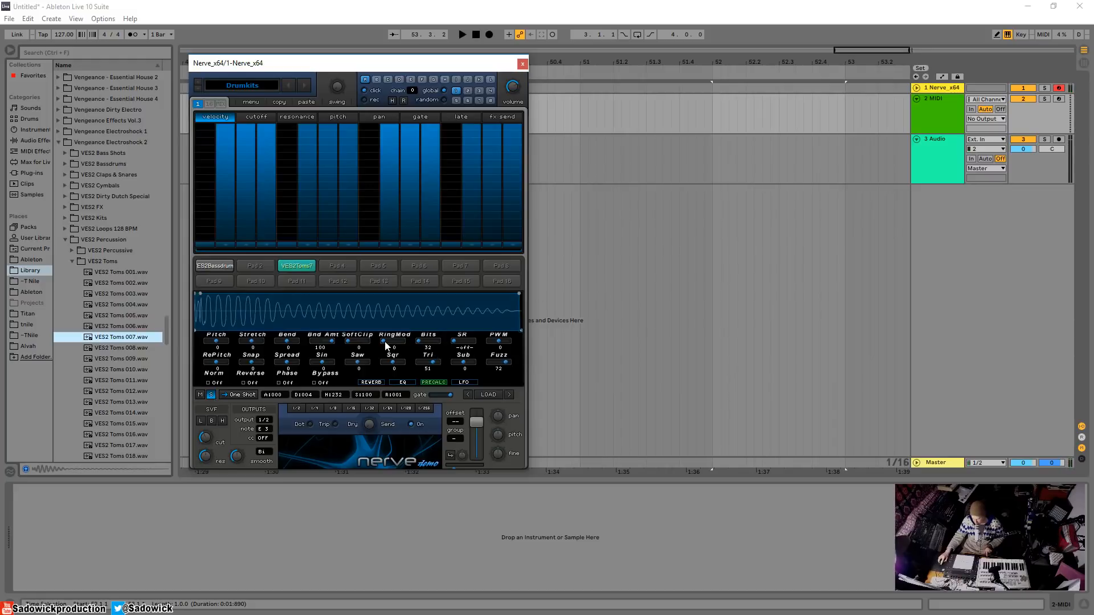
- Set the tom's RingMod amount to 75 and audition the pattern
left_click_drag(385, 343, 415, 343)
key("space")
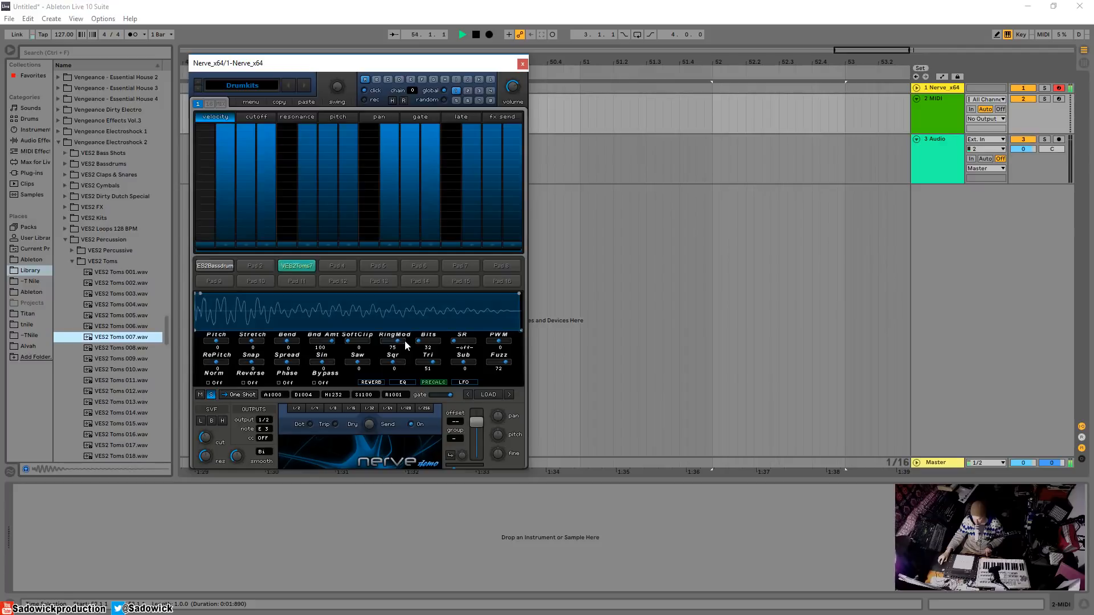
key("space")
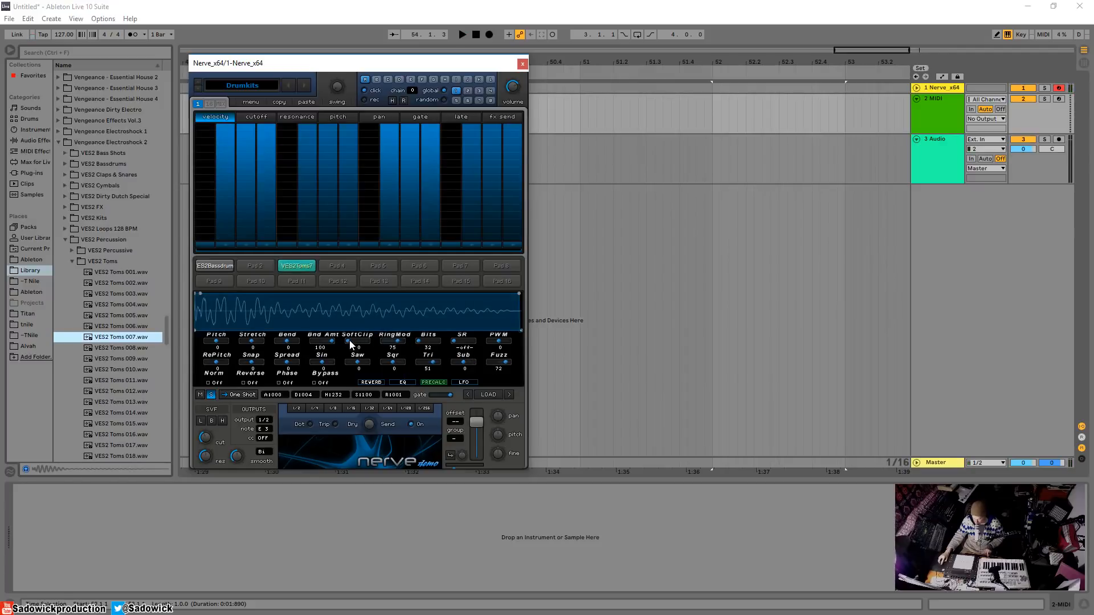
- Set the tom's SoftClip amount to 10 and listen to the result
left_click_drag(348, 343, 378, 350)
key("space")
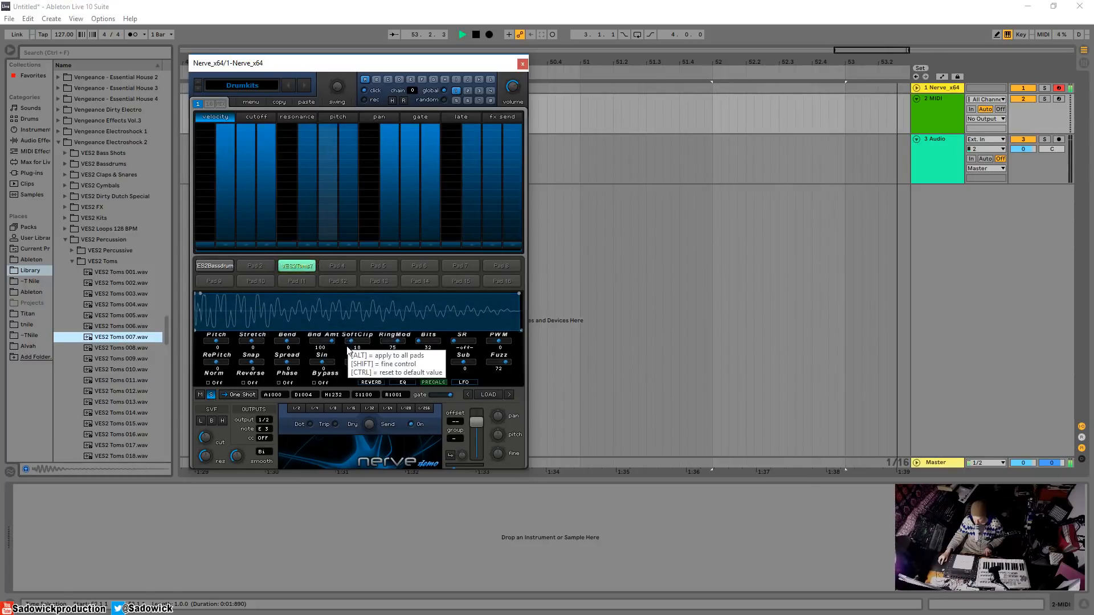
key("space")
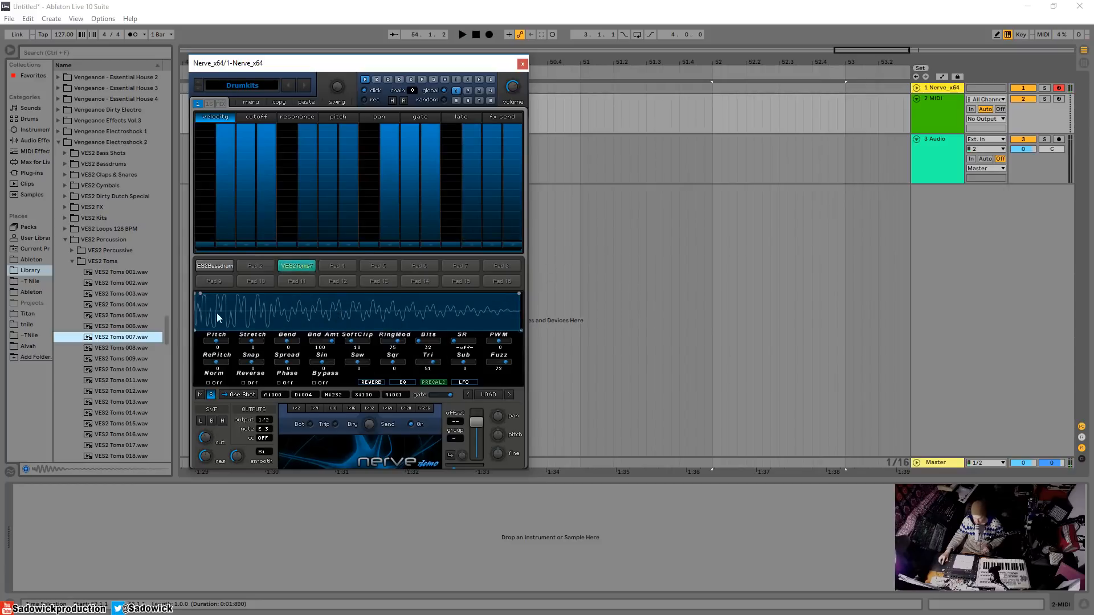
- Shape the tom's volume envelope on the waveform by ear, with D at 11, H at 95 and R at 82
mouse_move(517, 295)
left_mouse_down()
mouse_move(373, 292)
mouse_move(418, 329)
mouse_move(436, 333)
mouse_move(442, 319)
left_mouse_up()
key("space")
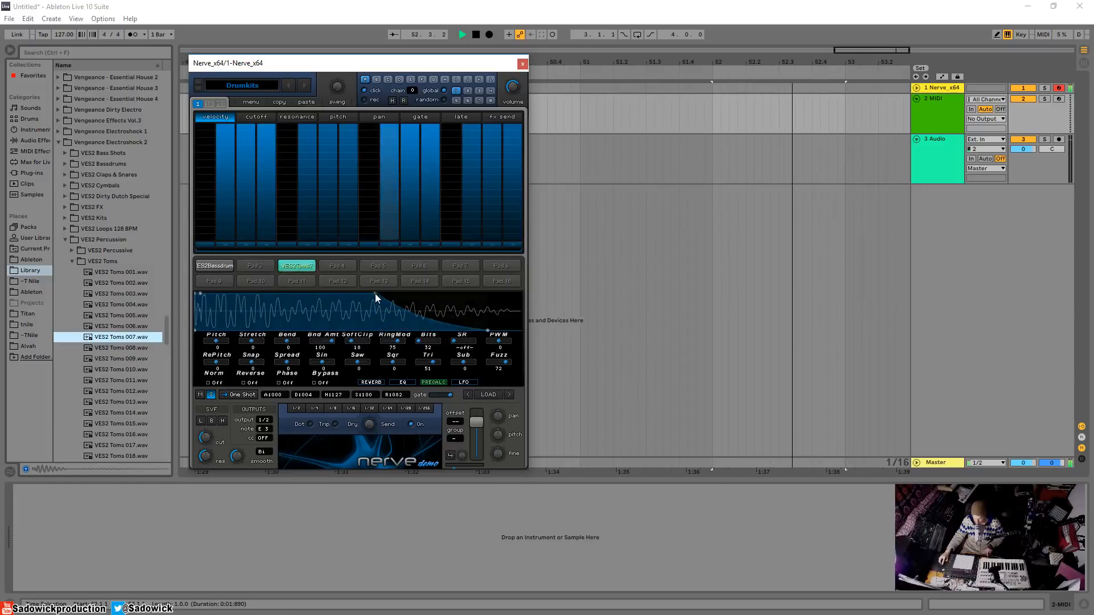
left_click_drag(375, 294, 327, 290)
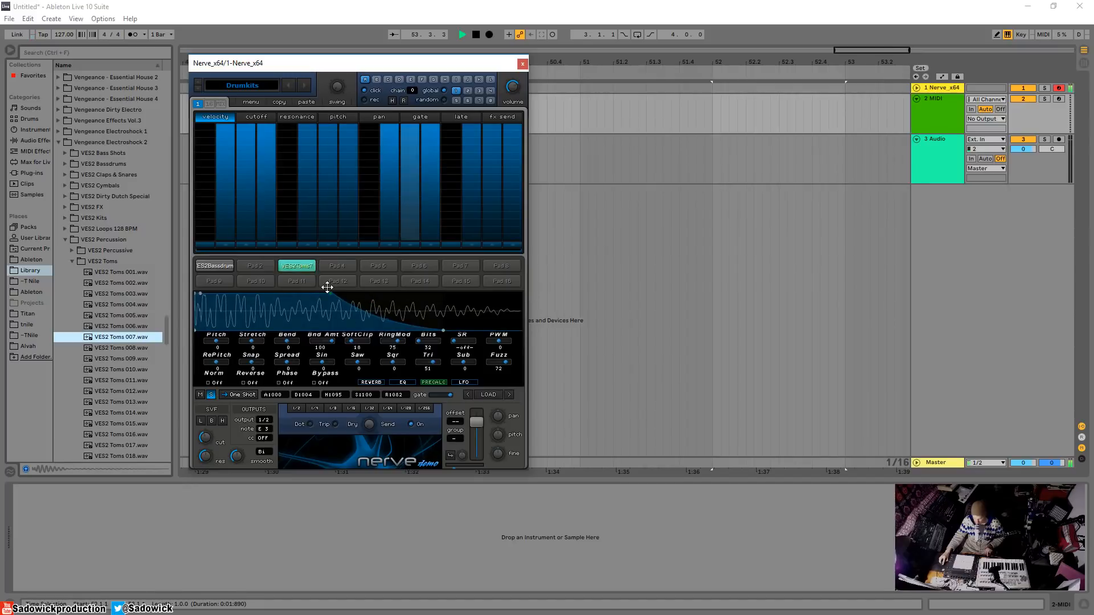
key("space")
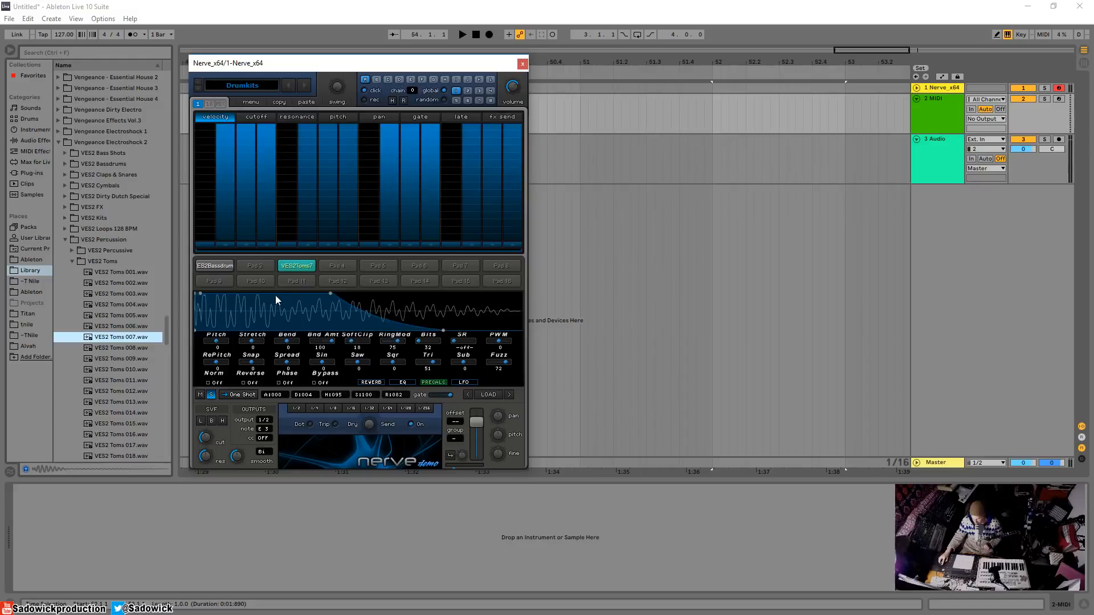
mouse_move(198, 296)
left_mouse_down()
mouse_move(220, 305)
mouse_move(209, 285)
left_mouse_up()
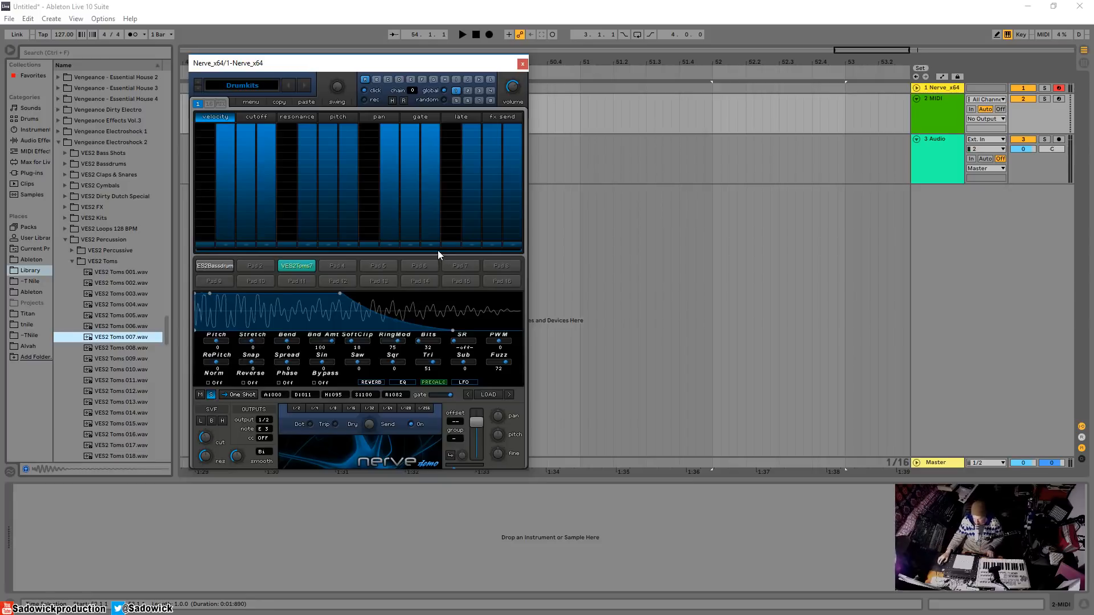
- Enable the tom's TAL plate reverb with the Wet amount raised to 40, auditioning the pattern
left_click_drag(402, 64, 399, 61)
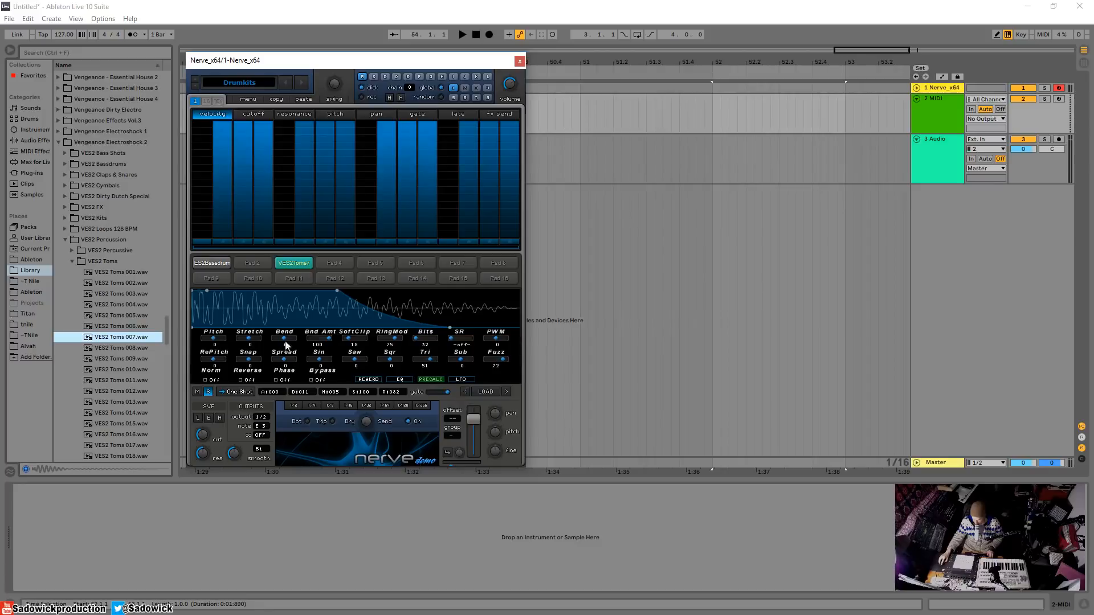
left_click(401, 380)
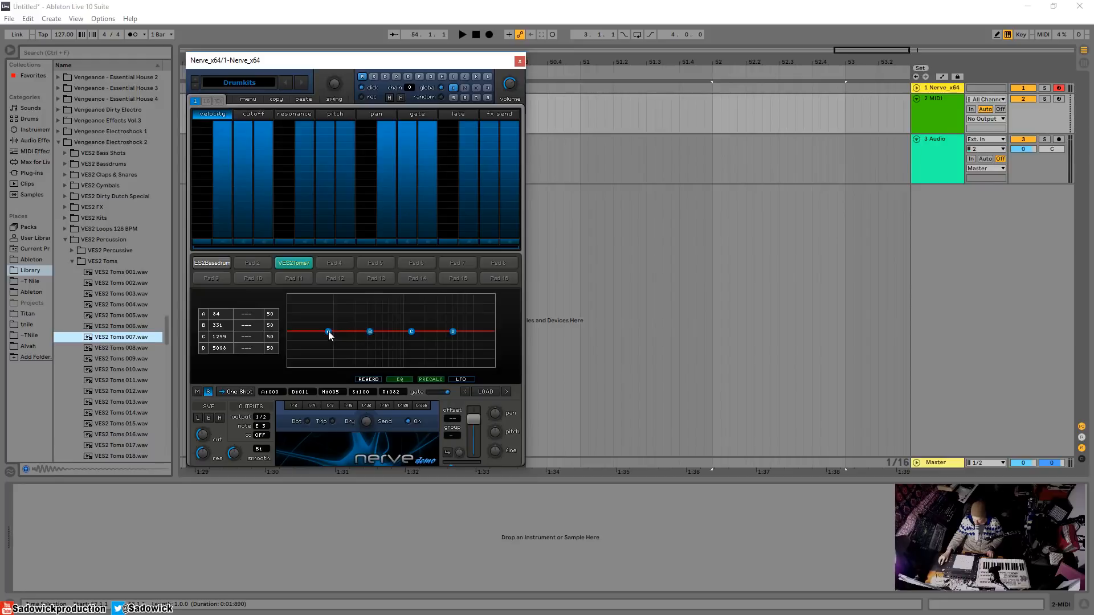
left_click(369, 380)
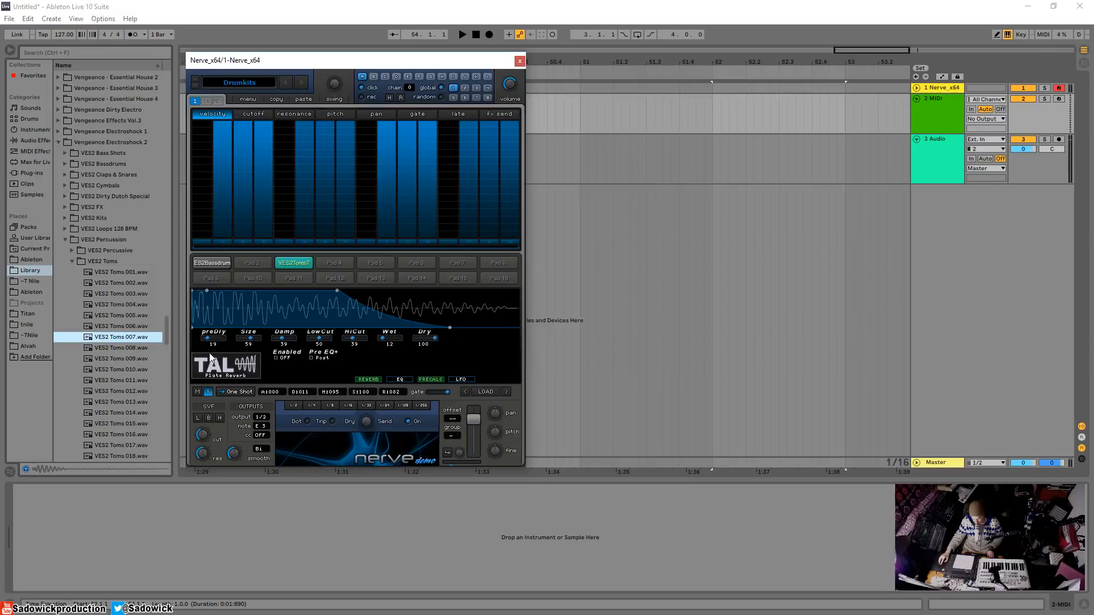
key("space")
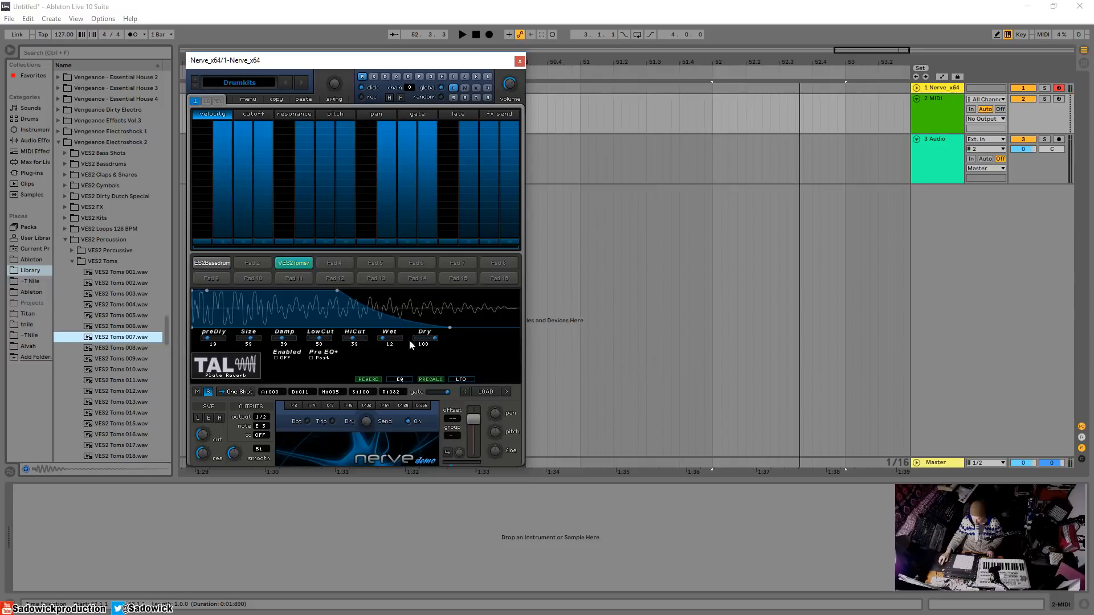
left_click_drag(383, 339, 391, 341)
key("space")
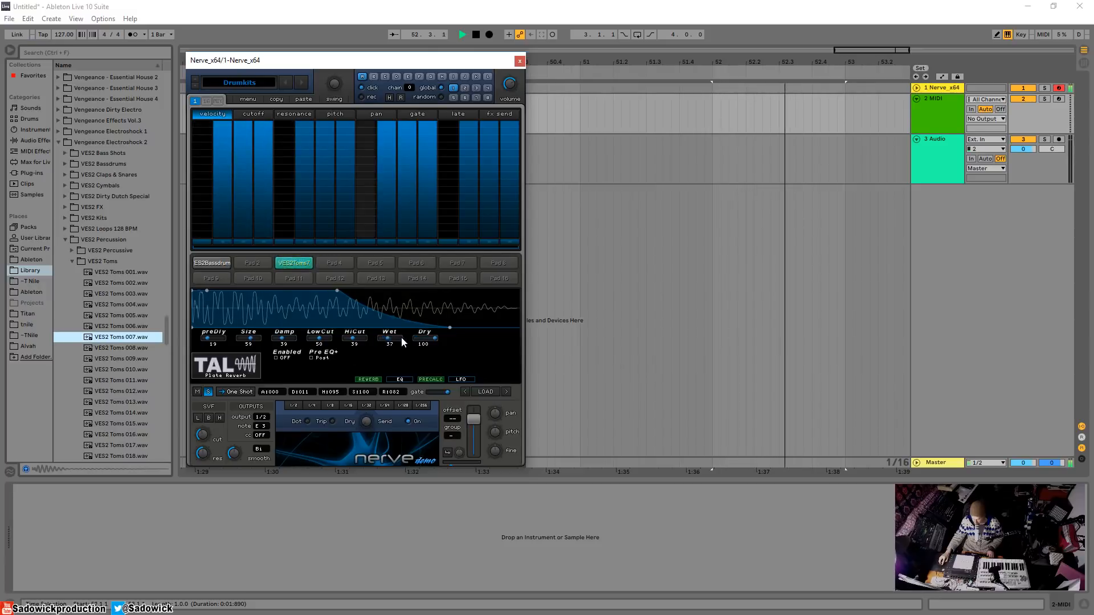
left_click(375, 378)
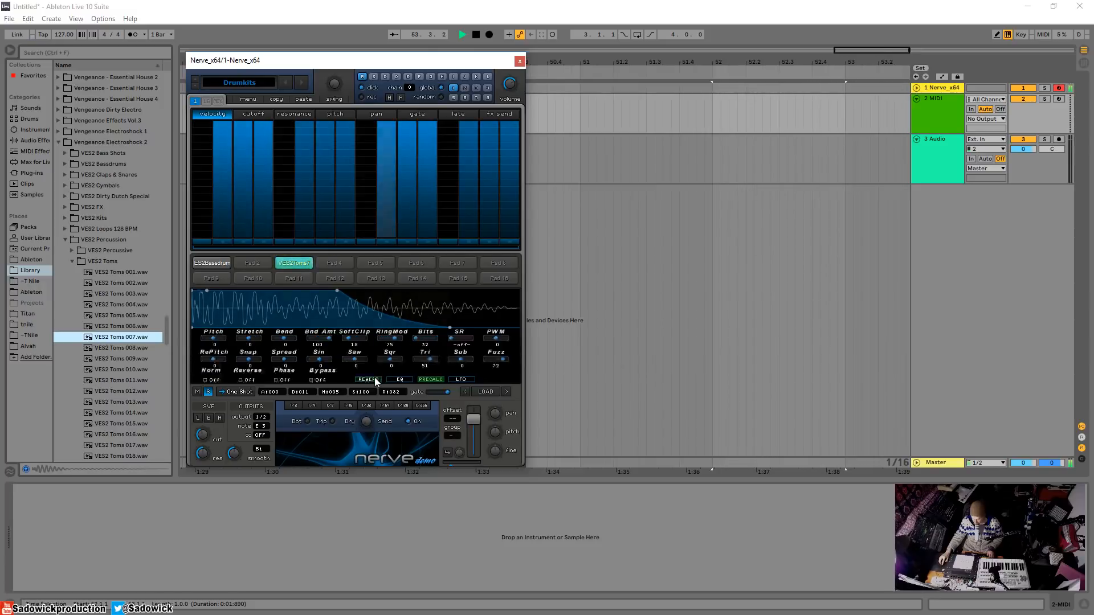
left_click(374, 378)
key("space")
left_click(277, 358)
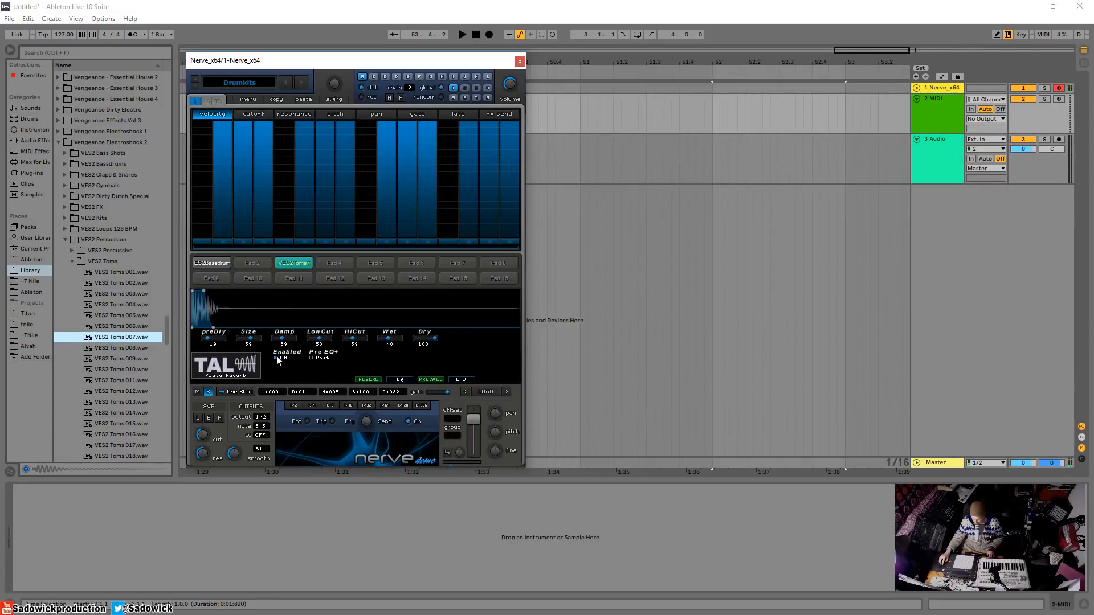
- Audition the tom with reverb and set the reverb's Wet amount to 56
key("space")
key("space")
left_click_drag(387, 339, 391, 339)
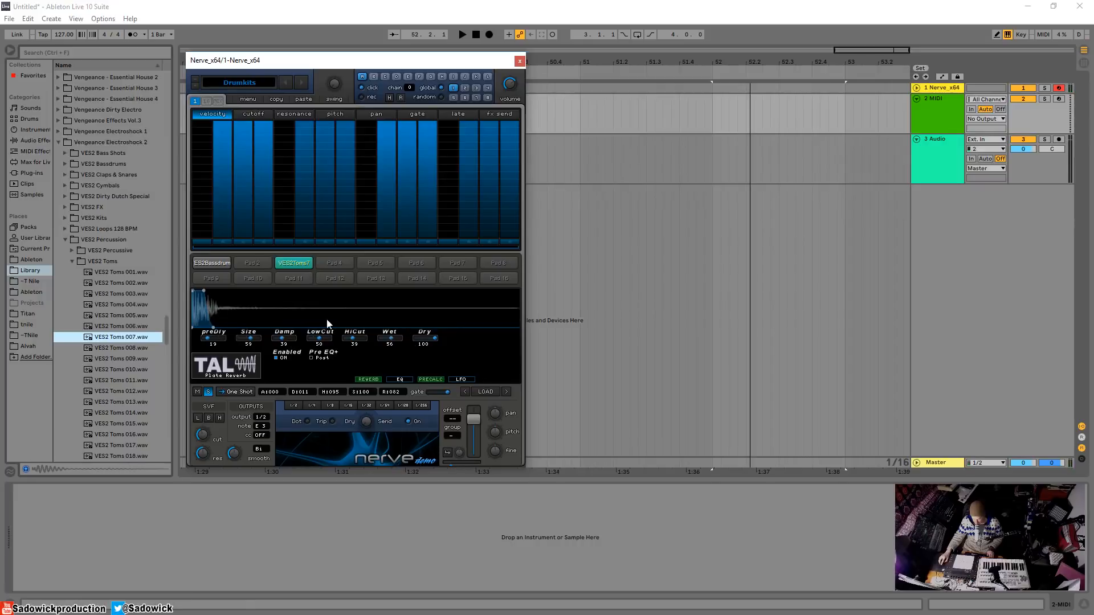
- Lengthen the tom envelope's hold to 921 and audition the pattern
left_click_drag(207, 294, 298, 286)
key("space")
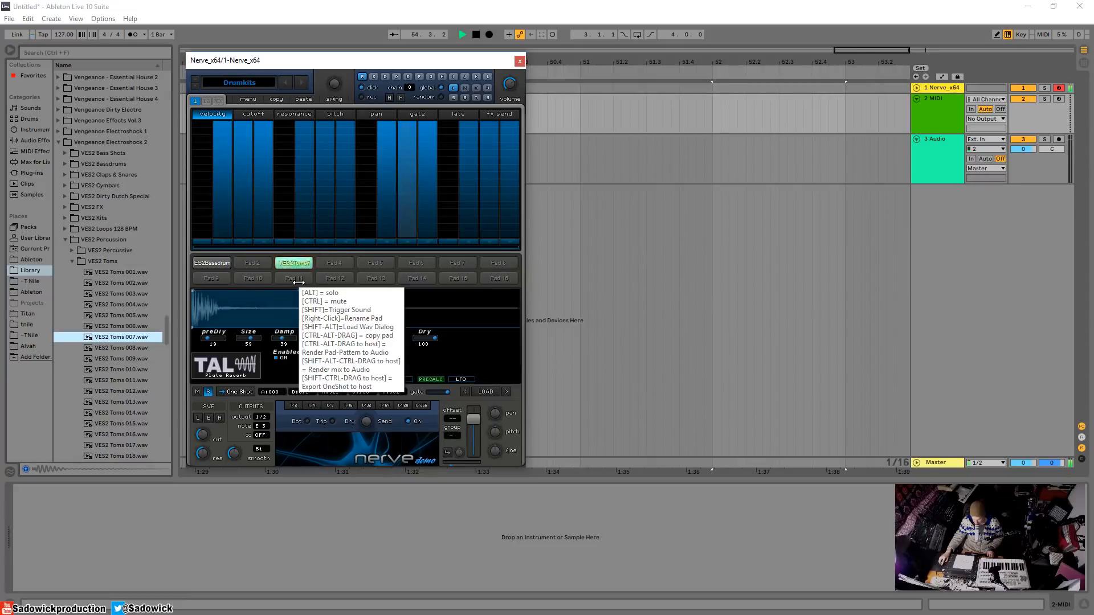
key("space")
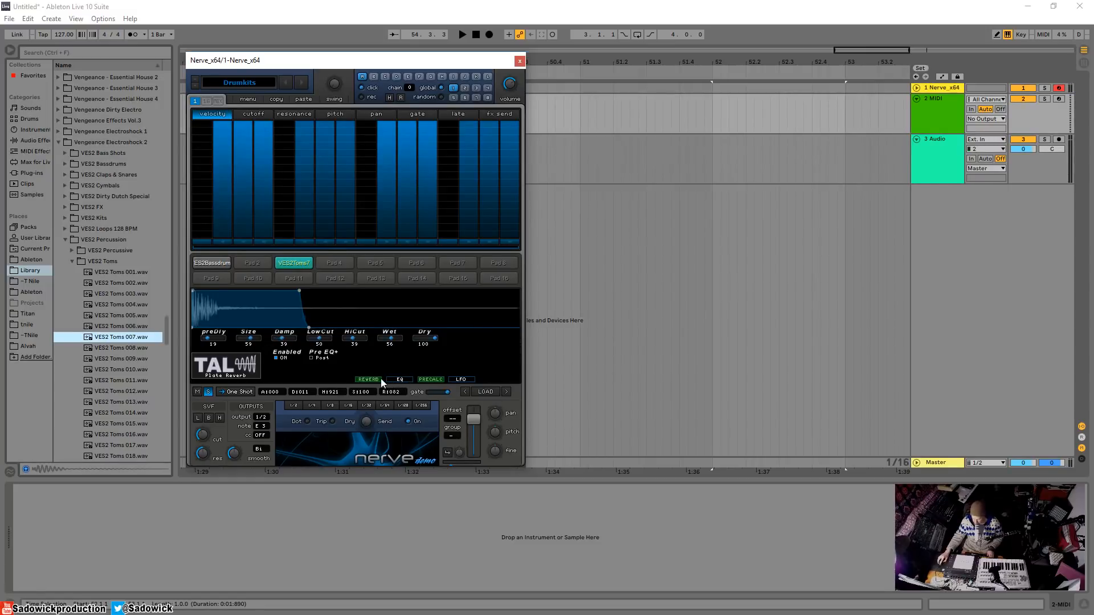
- Shape the tom's EQ with band A at 91, +1.87 and band B at 237, -5.43, and audition the result
left_click(401, 379)
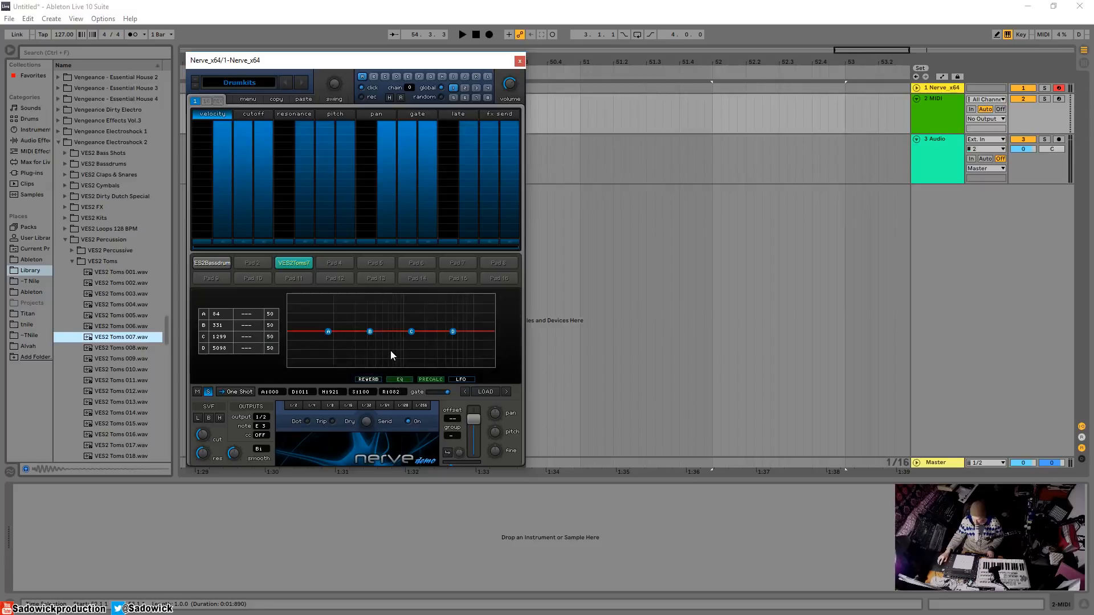
left_click_drag(367, 329, 360, 353)
key("space")
key("space")
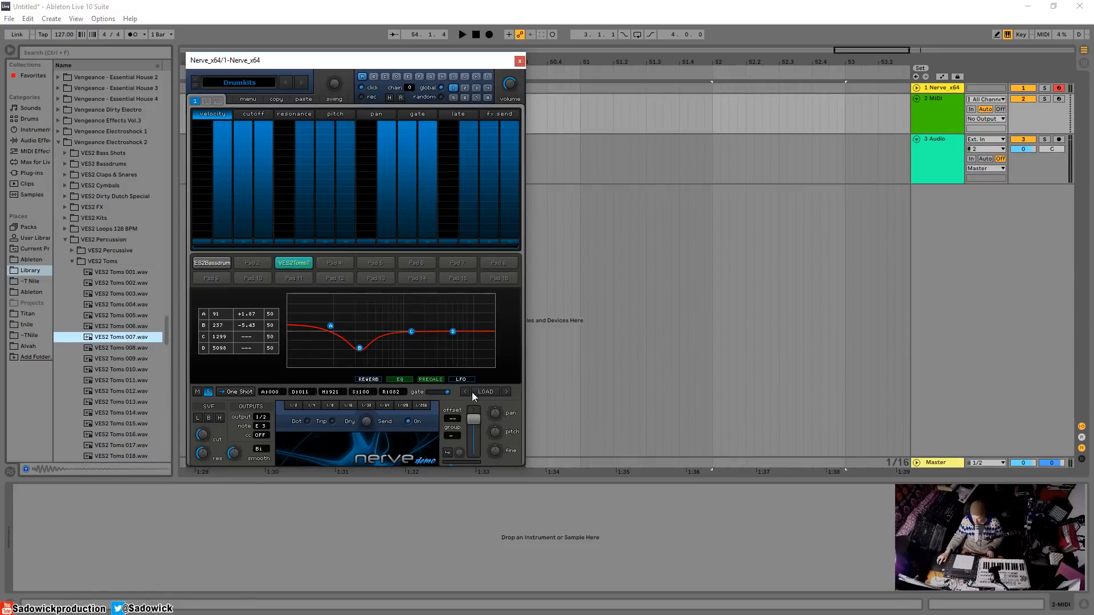
- Try shifting the tom sample's start point to 9021 and 2391 on its waveform, and return it to 0
left_click(424, 379)
left_click(431, 380)
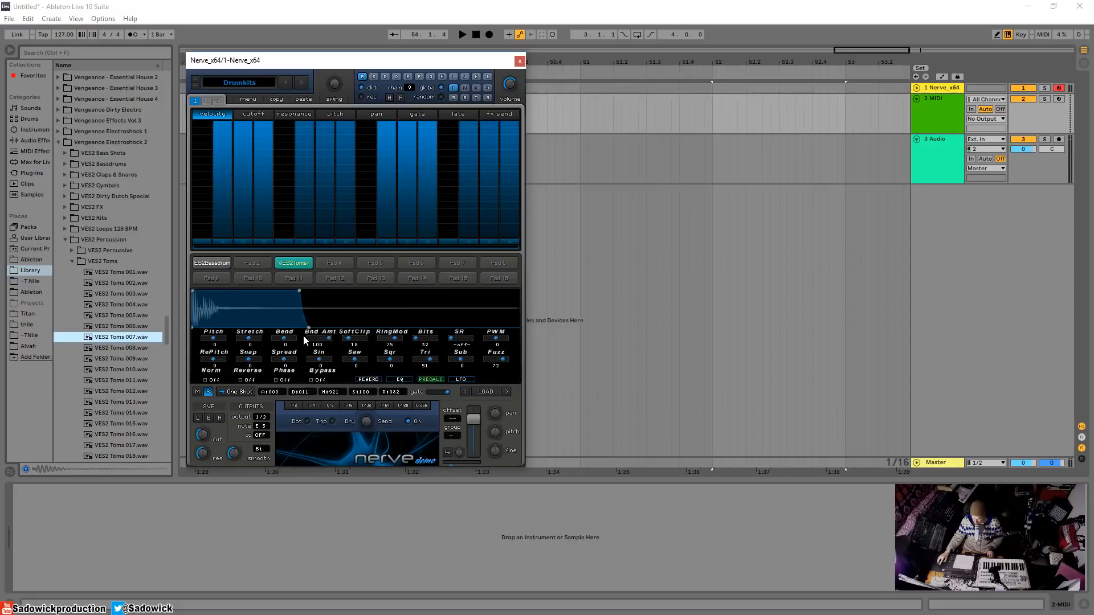
left_click(431, 380)
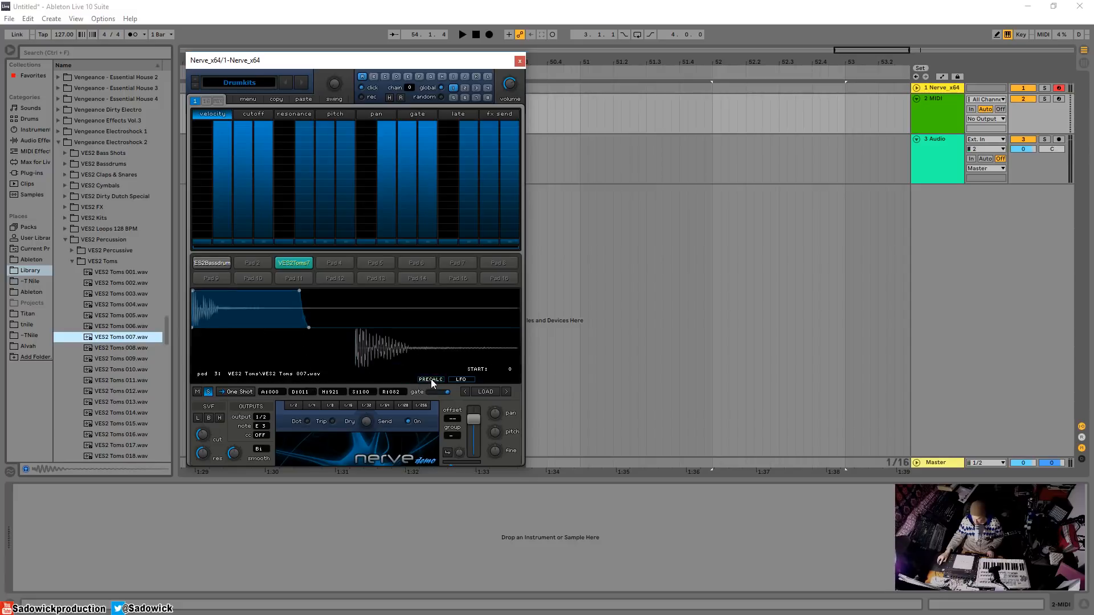
scroll(371, 347, "up", 5)
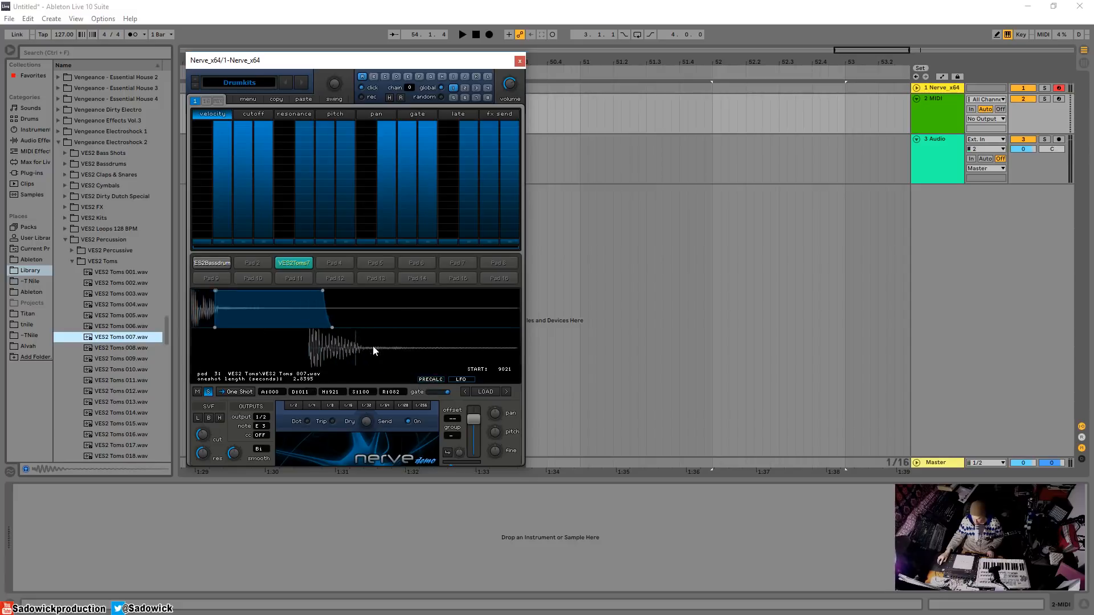
scroll(341, 350, "down", 5)
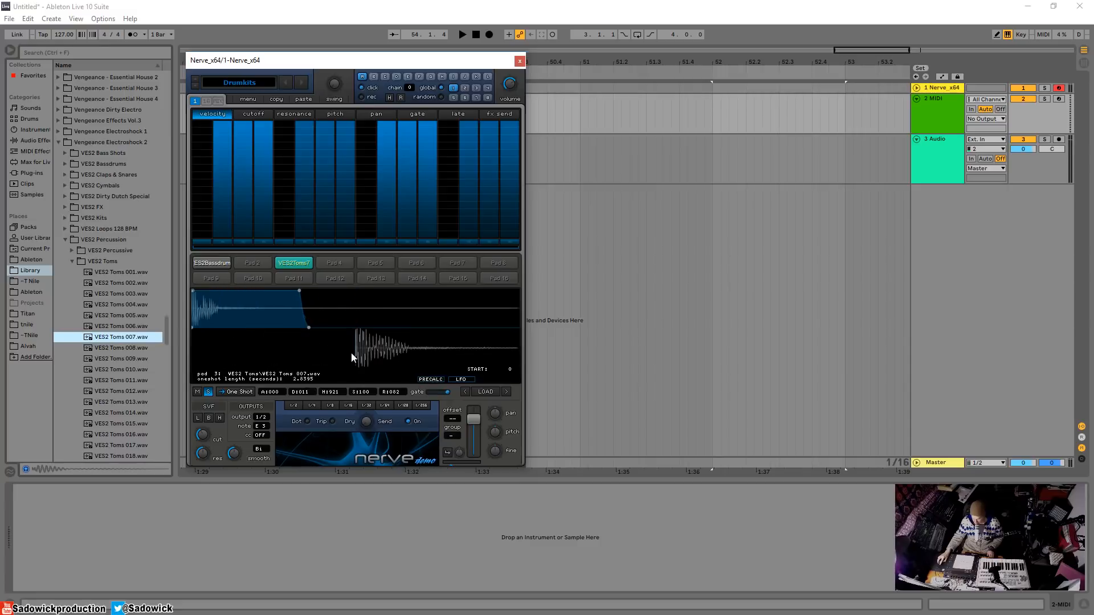
scroll(356, 349, "up", 2)
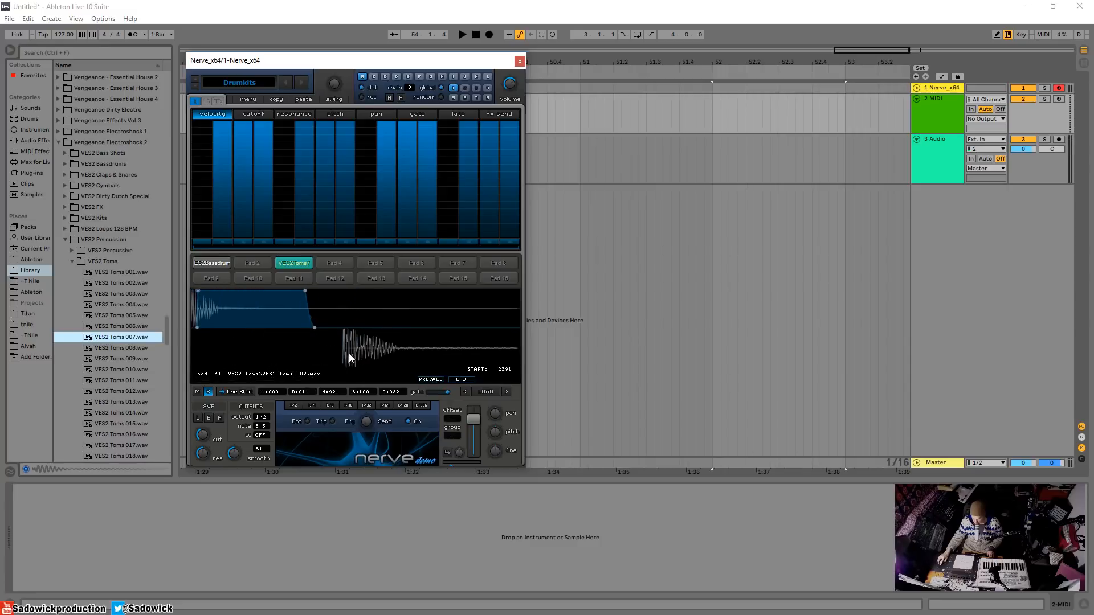
scroll(349, 356, "down", 2)
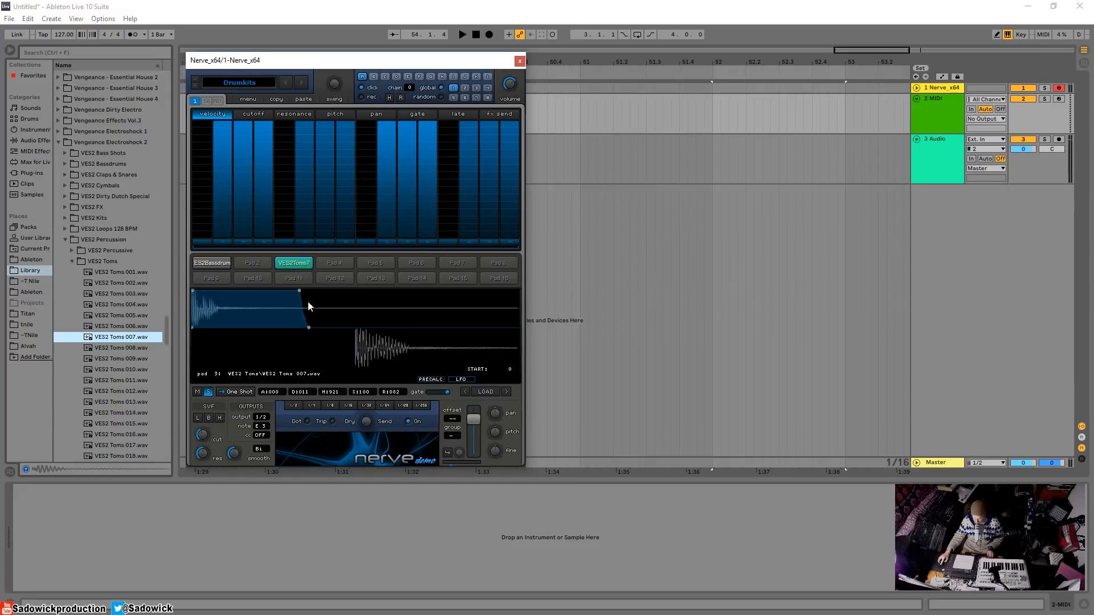
left_click(435, 379)
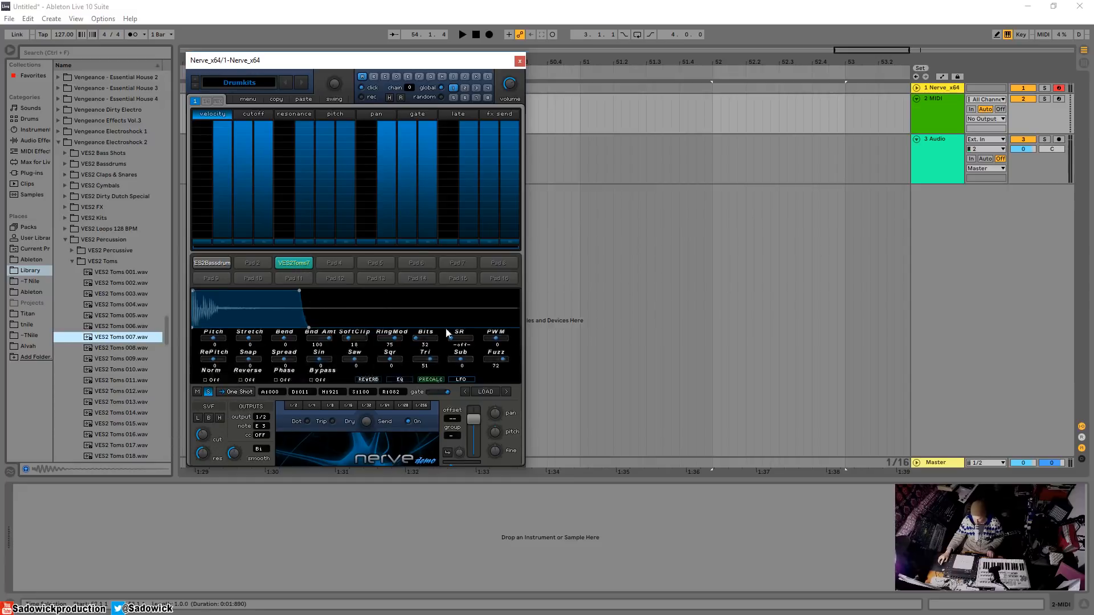
left_click(433, 380)
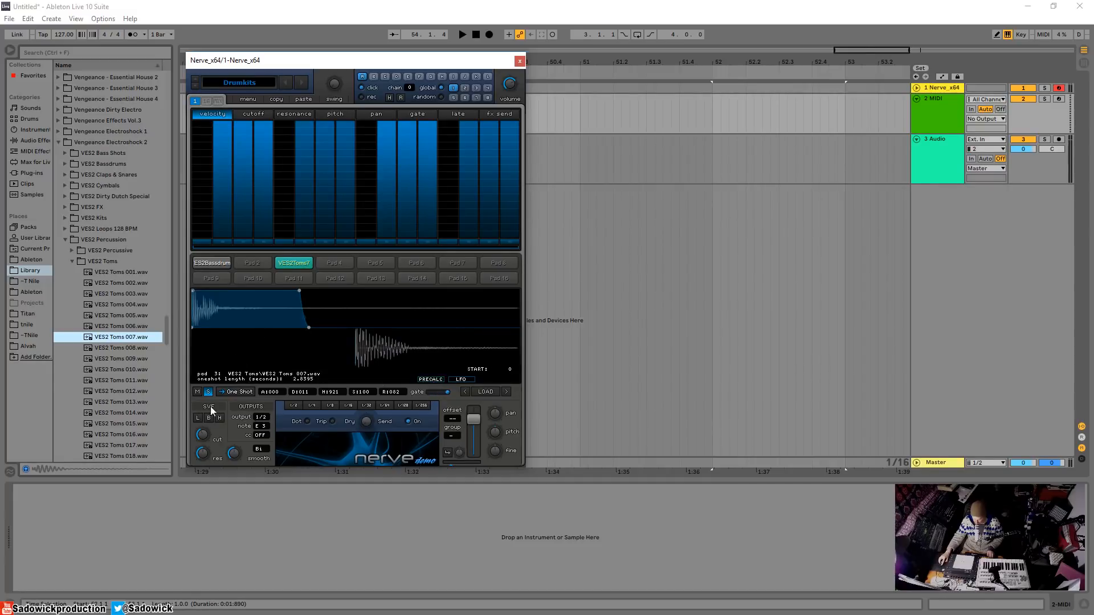
- Turn on the low-pass mode of the tom's SVF filter and audition the pattern
left_click(197, 418)
key("space")
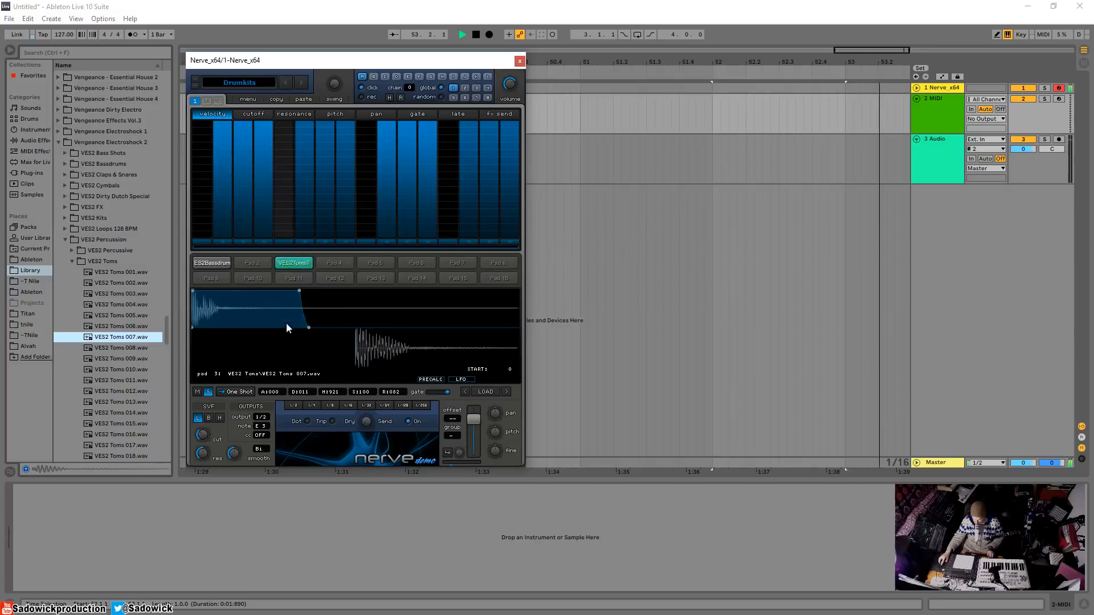
key("space")
- Shorten the tom envelope's hold to 64 and set its release to 141 while auditioning the pattern
left_click_drag(250, 291, 198, 287)
key("space")
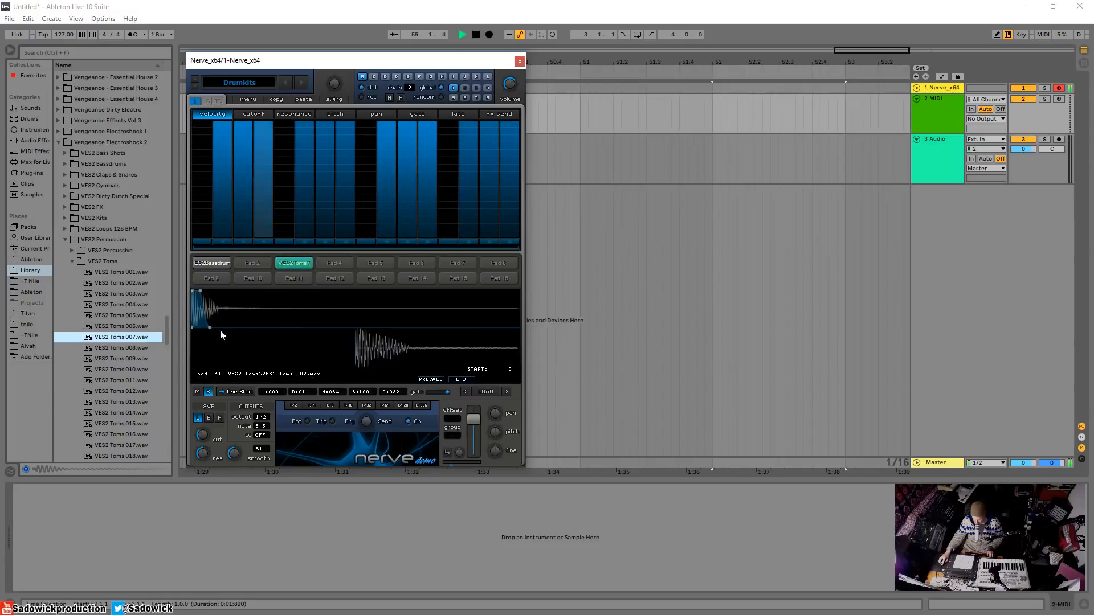
left_click_drag(210, 328, 213, 327)
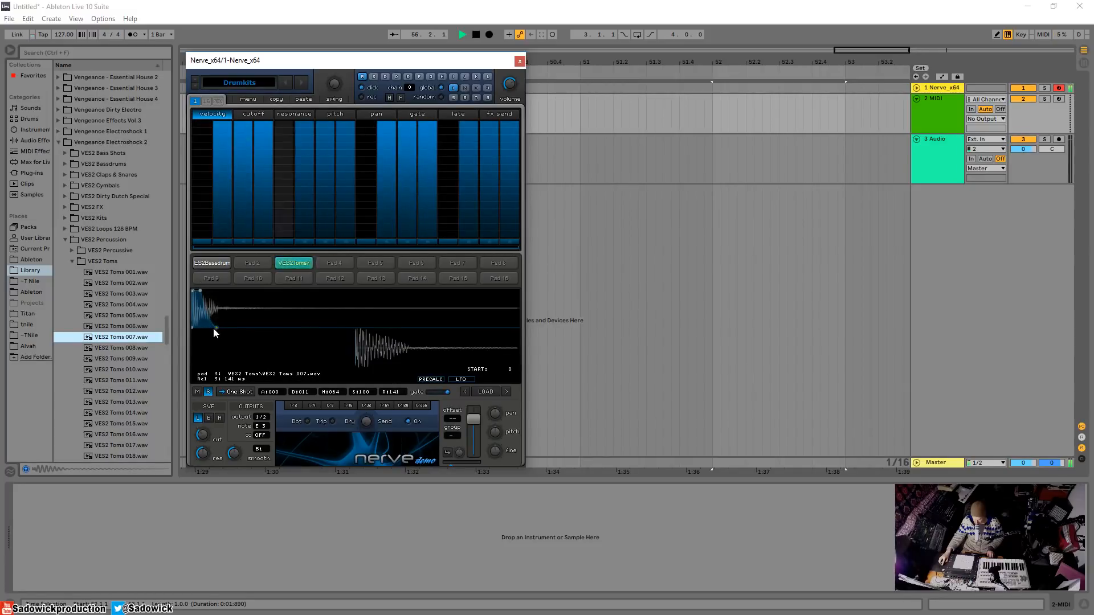
key("space")
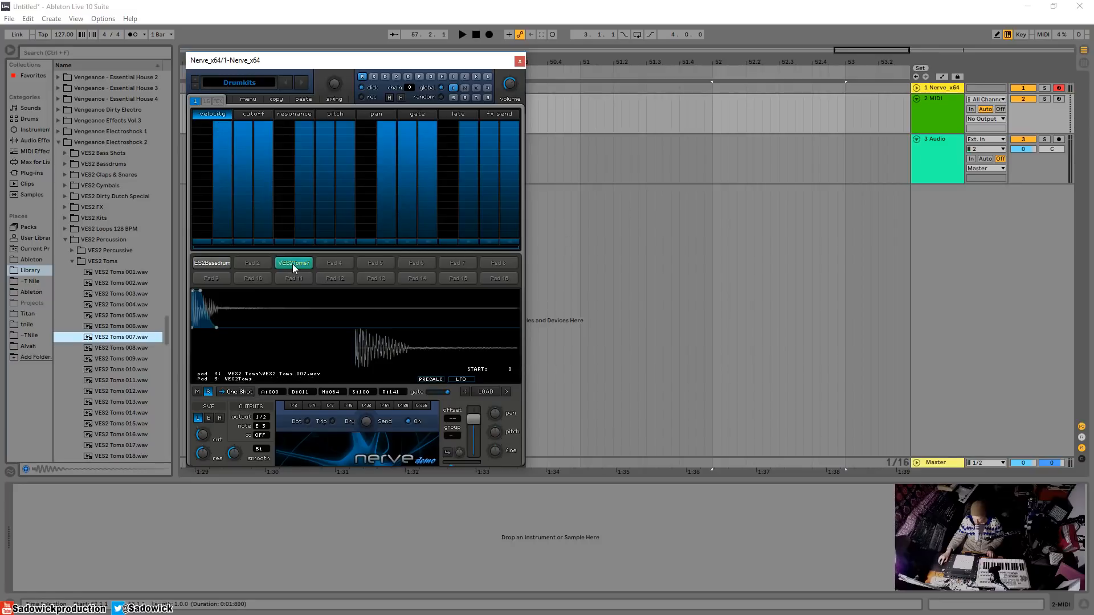
- Draw varied per-step cutoff values across the tom's 16-step pattern and start playback
left_click(258, 115)
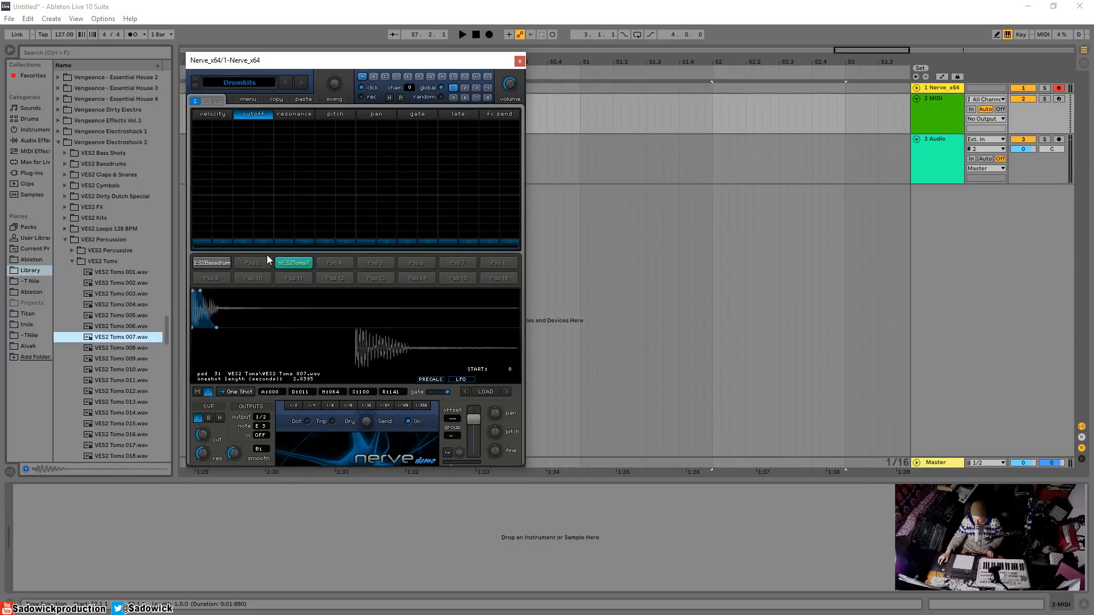
left_click(229, 117)
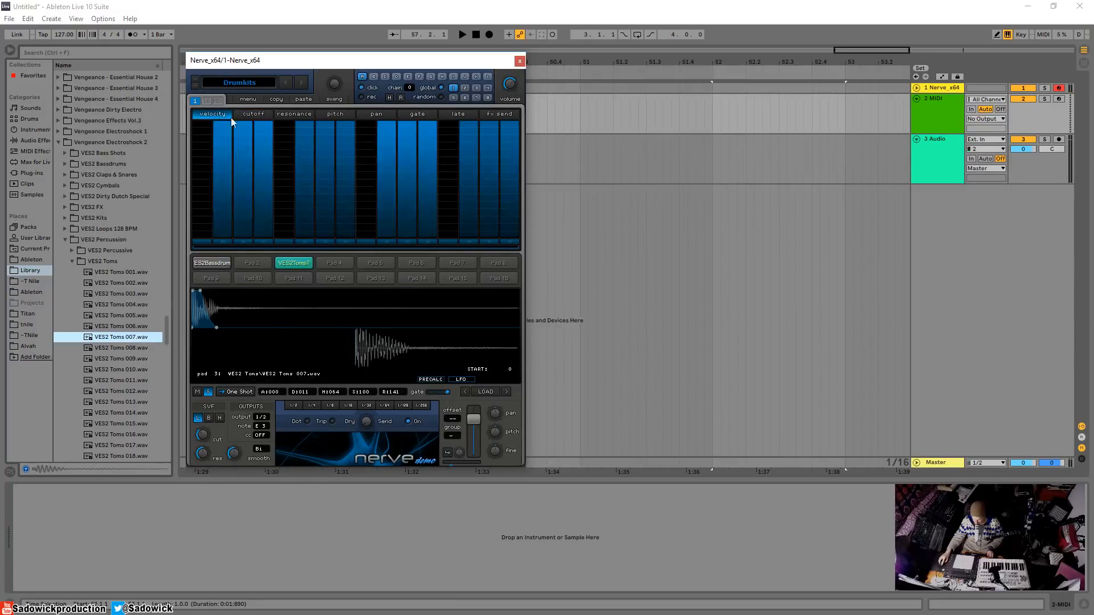
left_click(246, 117)
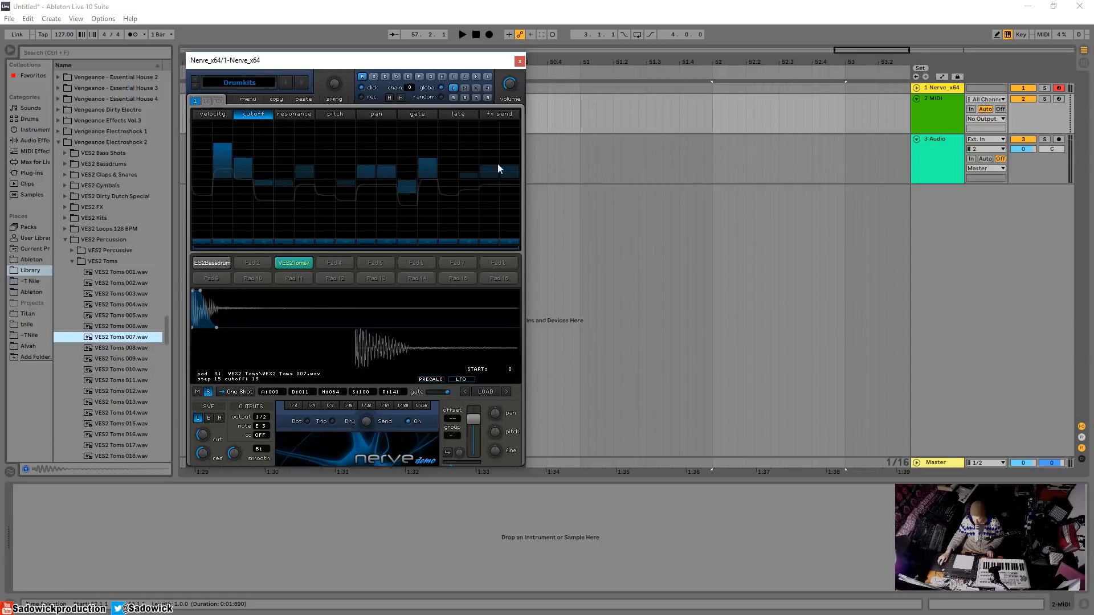
key("space")
- Set the tom's cutoff values on steps 2, 4, 5 and 6 to 6 while the pattern plays
left_click(223, 178)
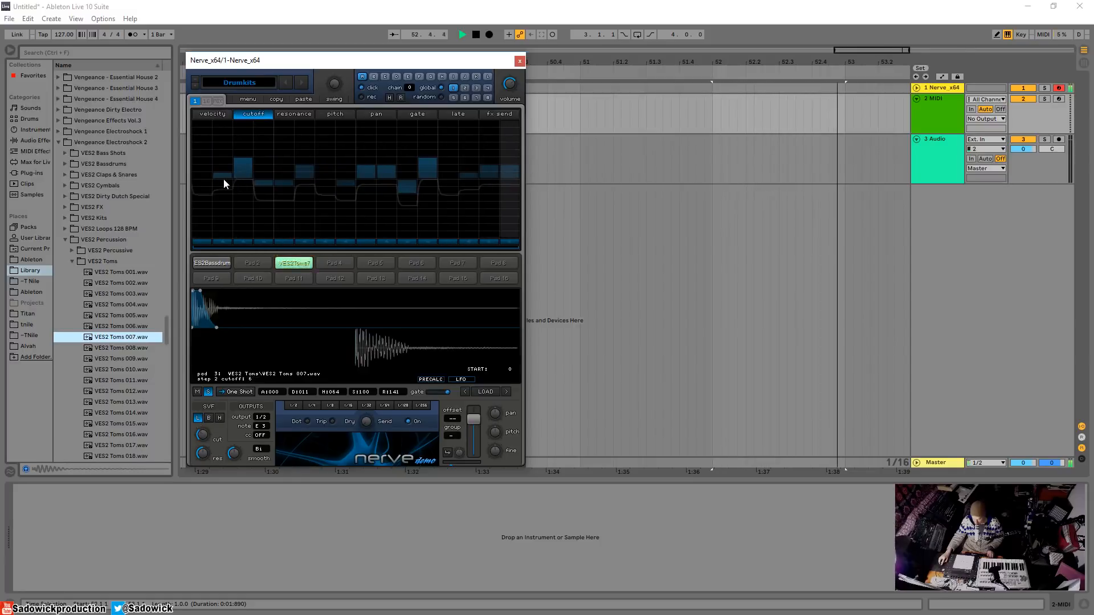
left_click(262, 173)
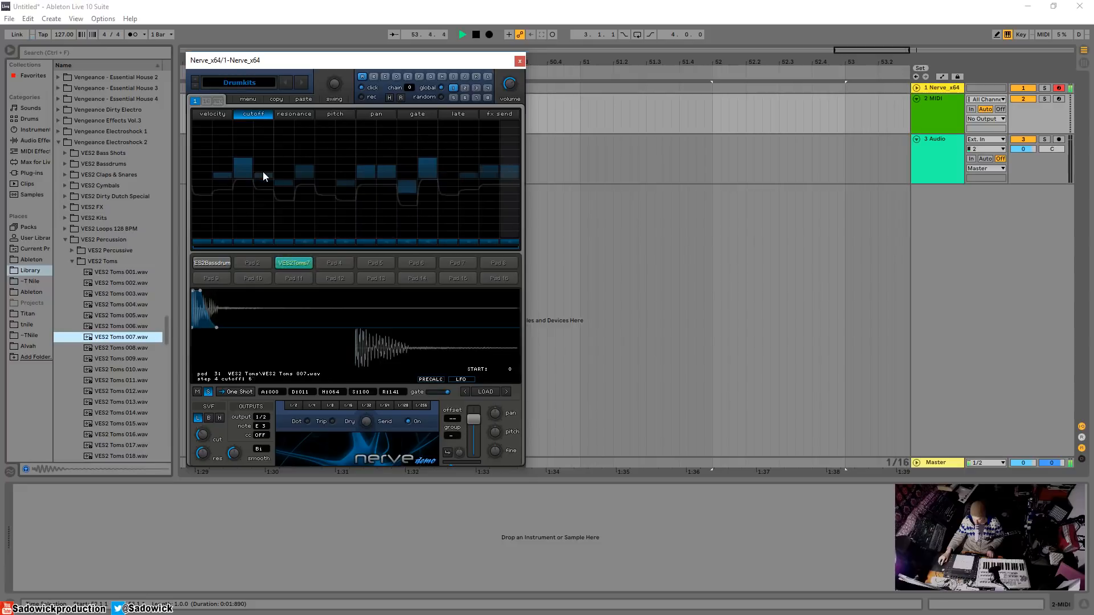
left_click(286, 176)
left_click(306, 179)
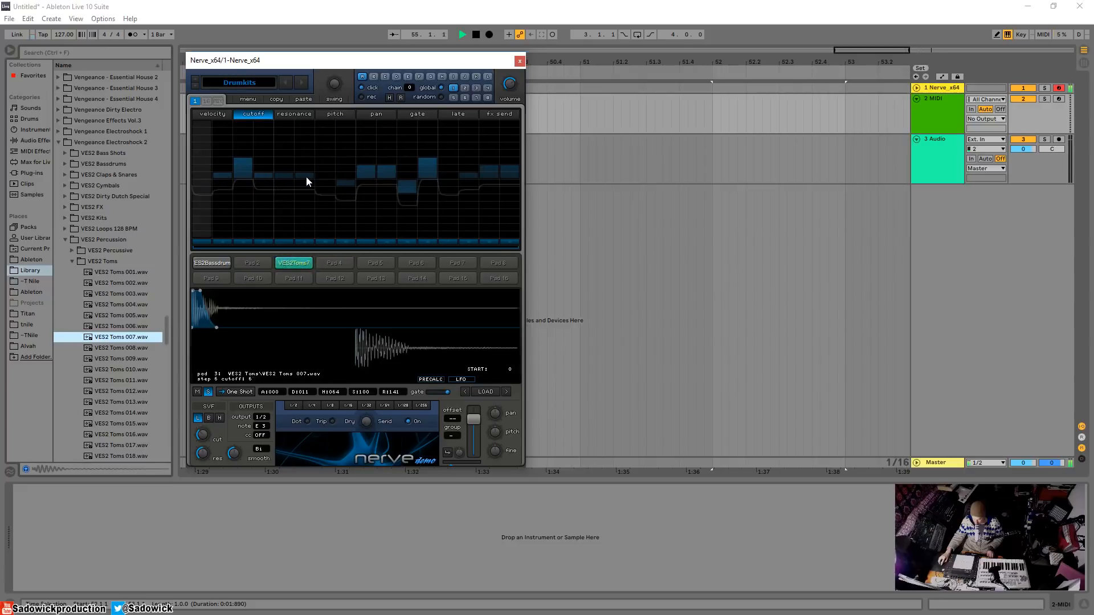
- Reset the tom's step 12 cutoff to the centre line, and set step 11 to 19 and step 10 to 6
left_click(428, 179)
left_click(406, 165)
left_click(408, 159)
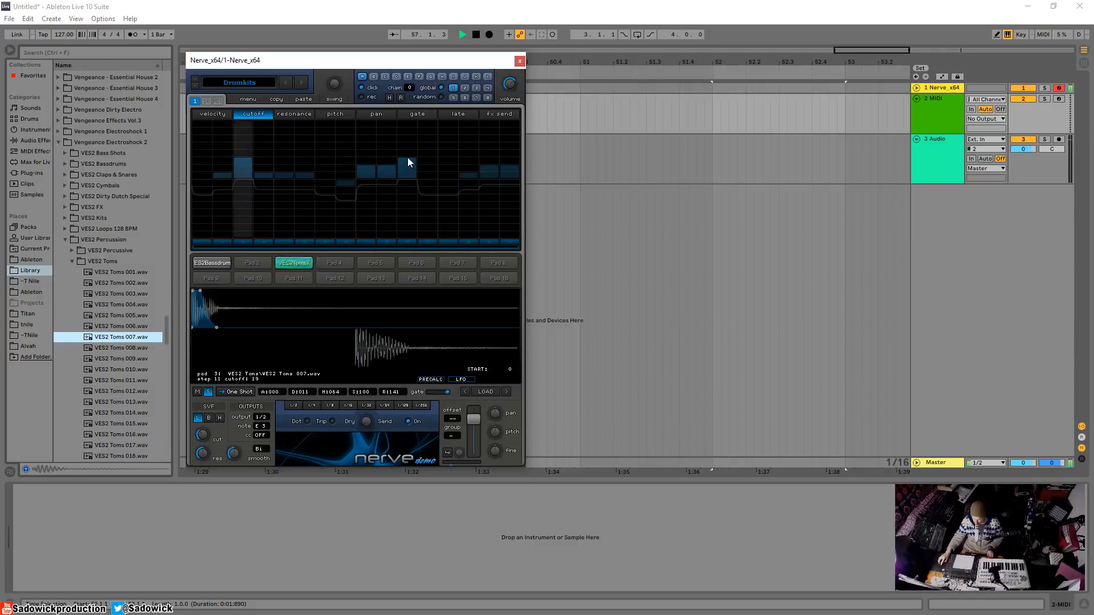
left_click(386, 174)
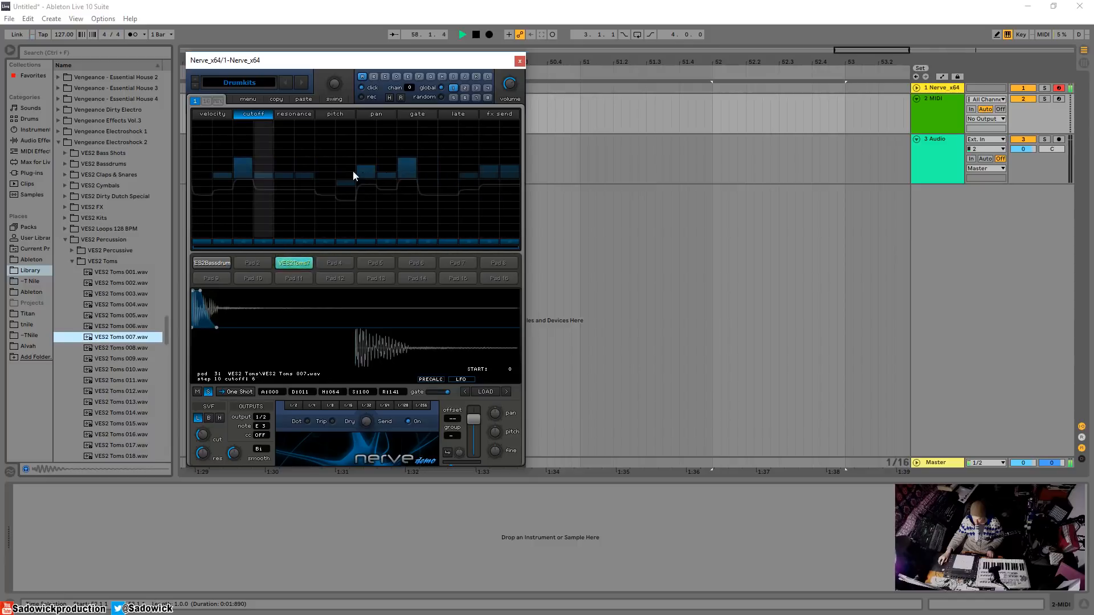
- Set the tom's step 15 cutoff to -6 by ear and lower step 16 to the same level
left_click(489, 176)
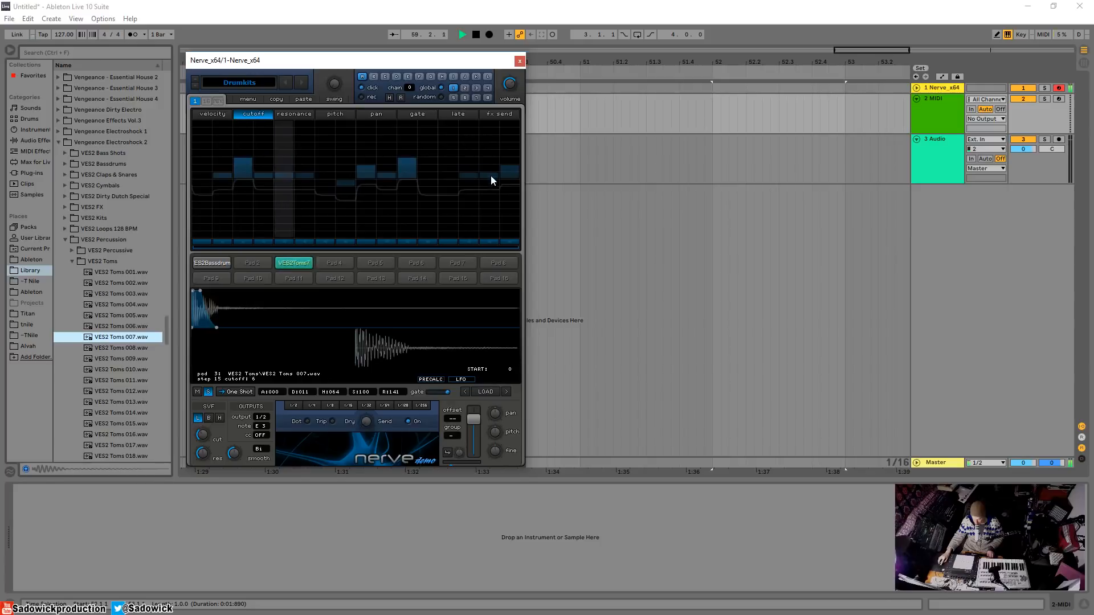
left_click(494, 201)
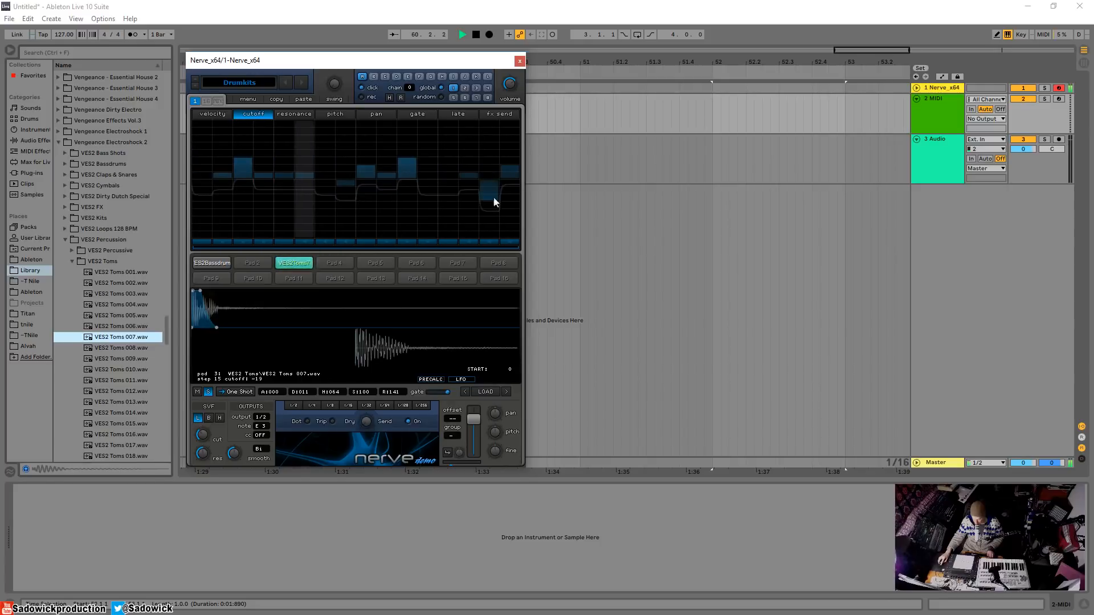
left_click(491, 188)
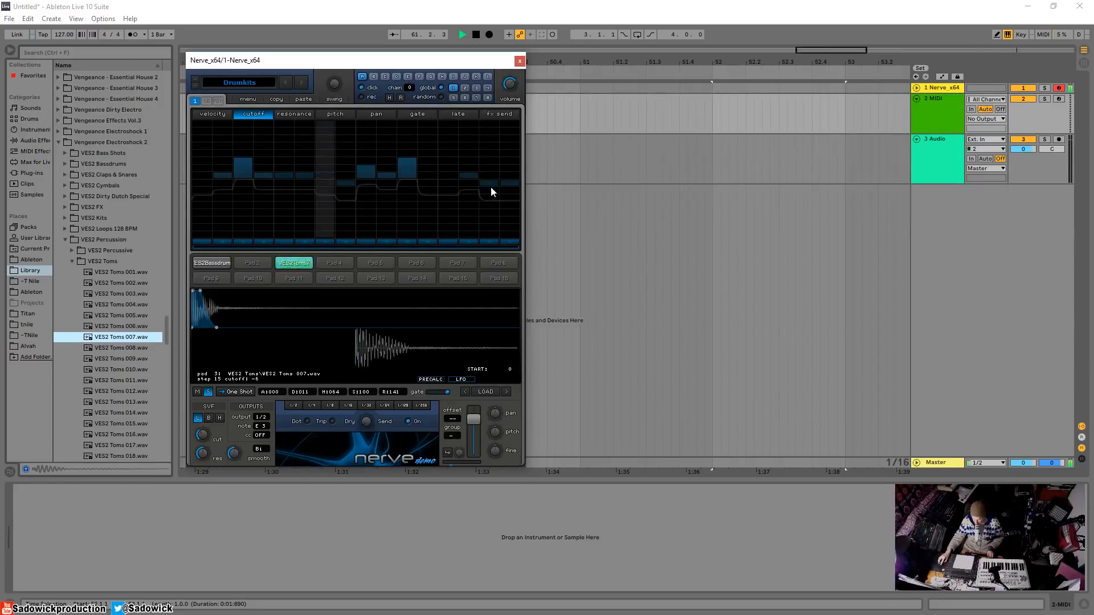
- Try the tom's step 14 cutoff at -19, match it to the level of steps 15 and 16, and restart playback
left_click(468, 202)
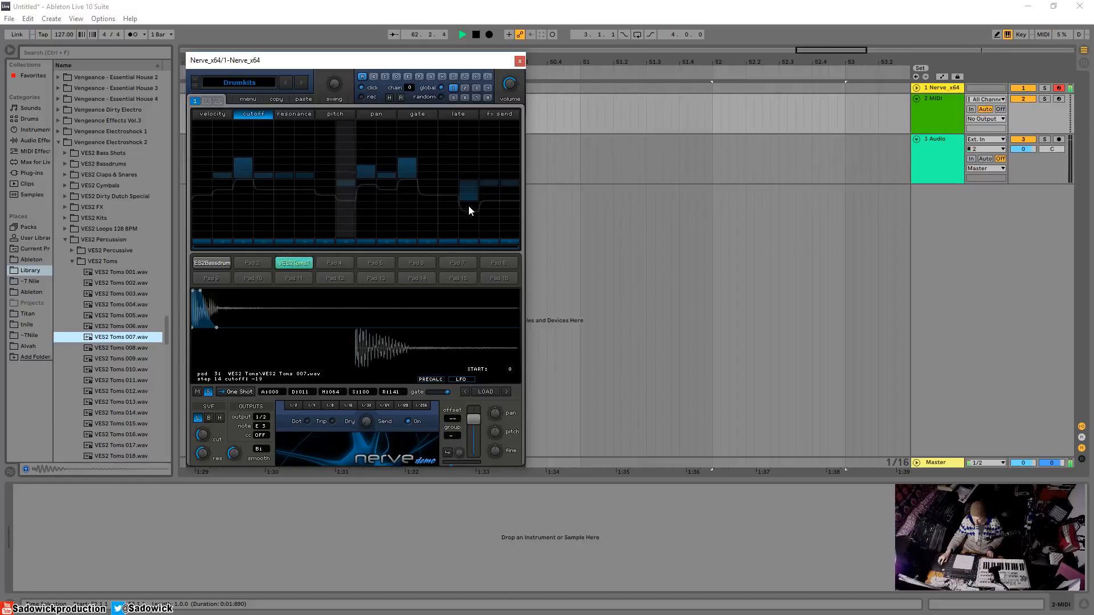
left_click(469, 187)
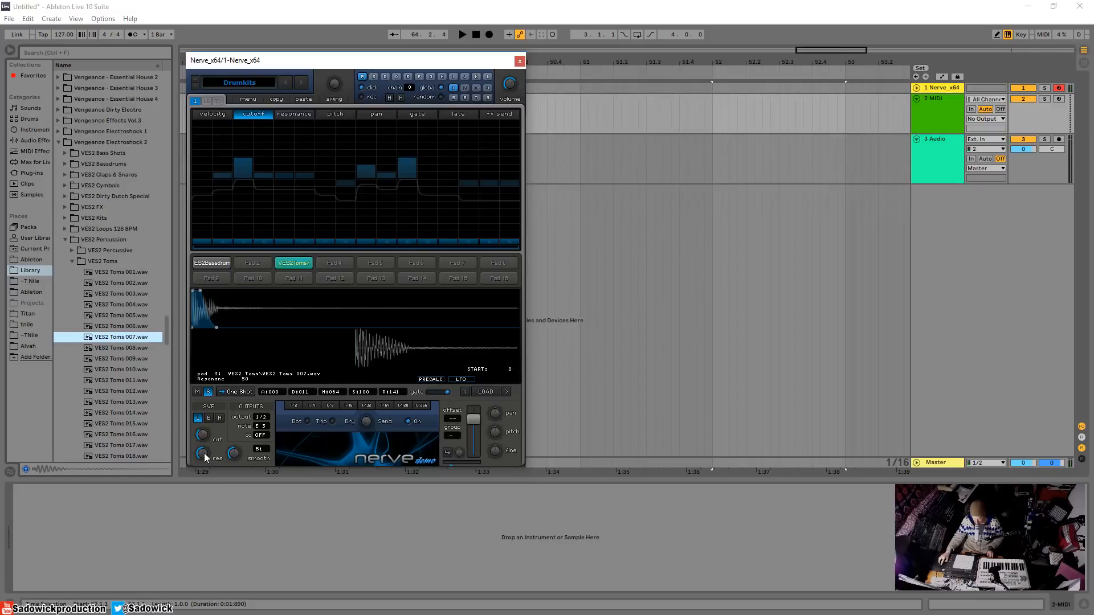
key("space")
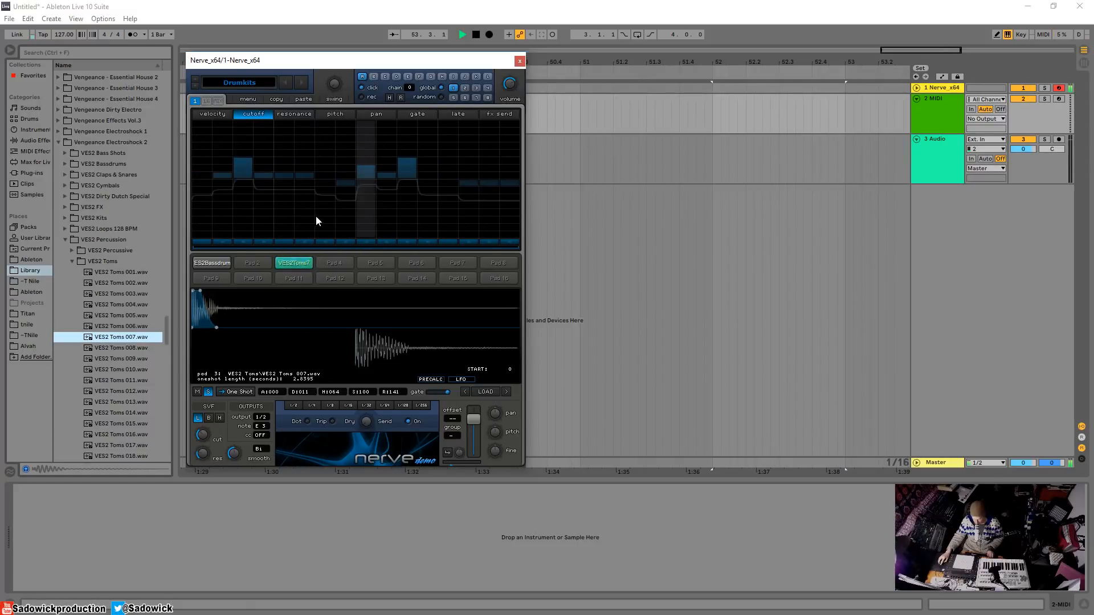
- Reset the tom's cutoff to 0 on steps 5, 6, 8, 9 and 14 to 16, and match step 12 to step 10's level
left_click(347, 179)
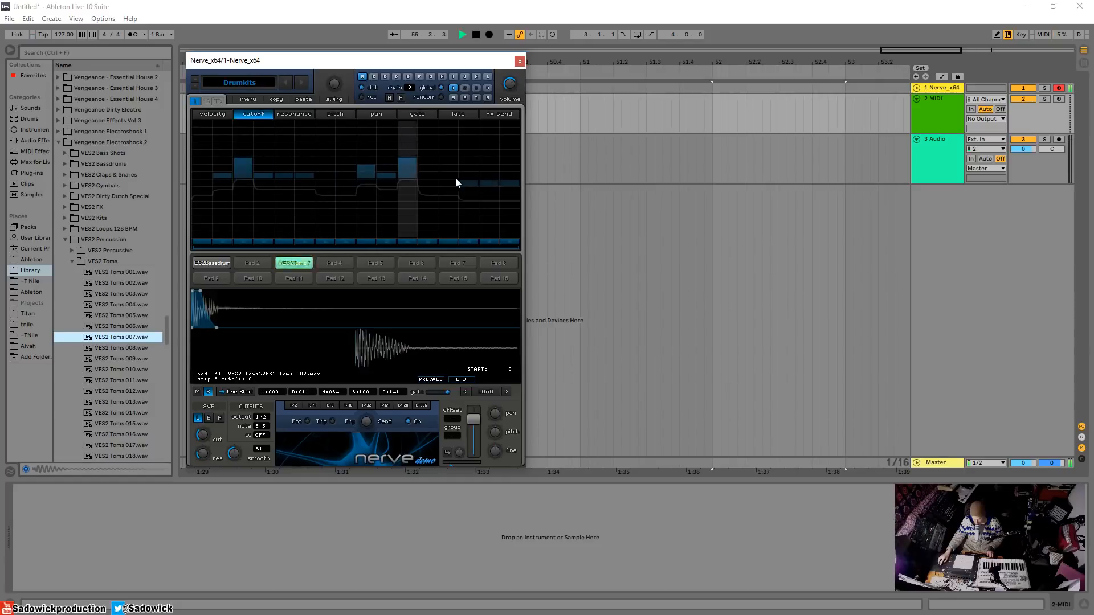
left_click(425, 176)
left_click(370, 178)
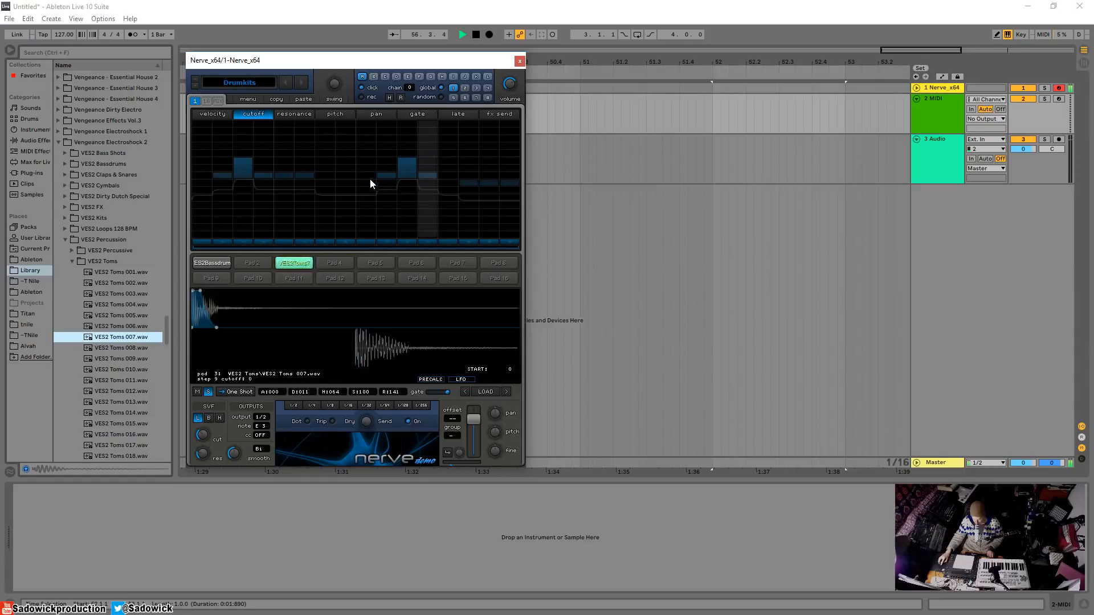
left_click(289, 177)
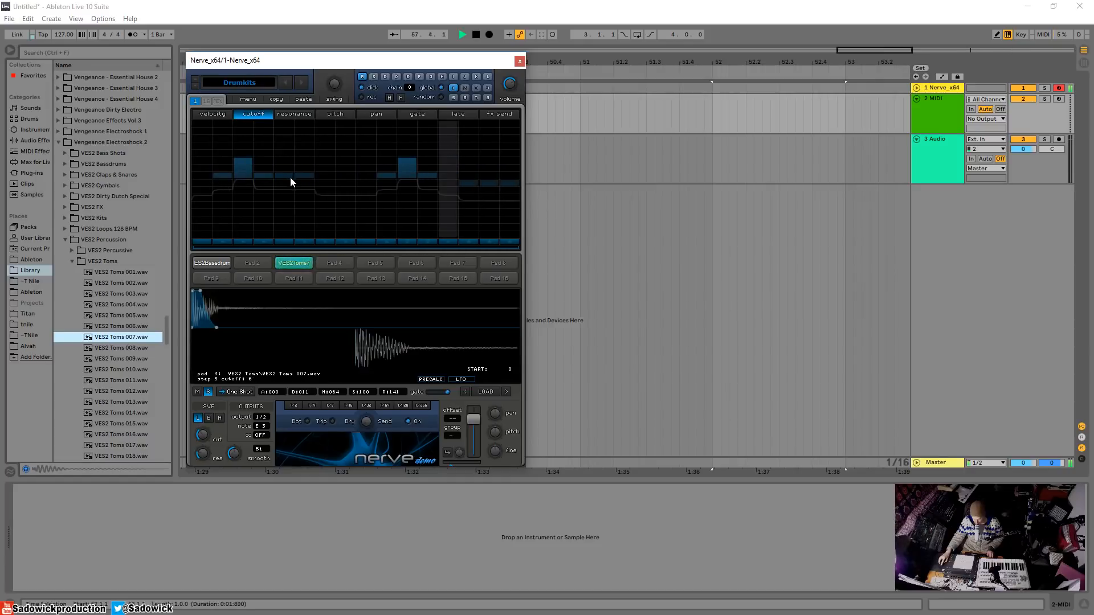
left_click(306, 179)
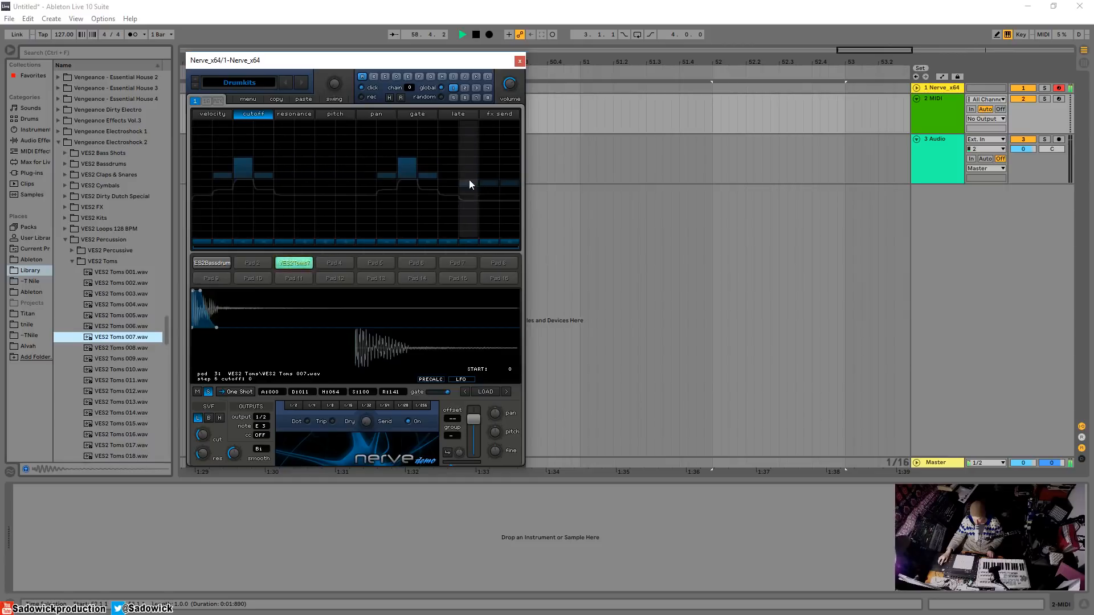
left_click_drag(470, 179, 530, 186)
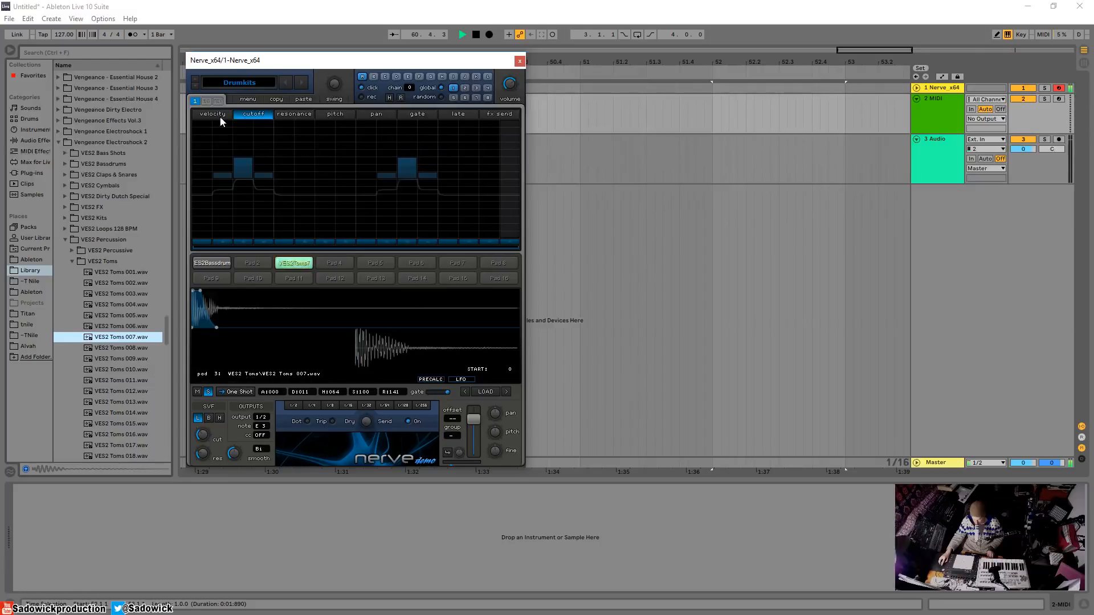
key("space")
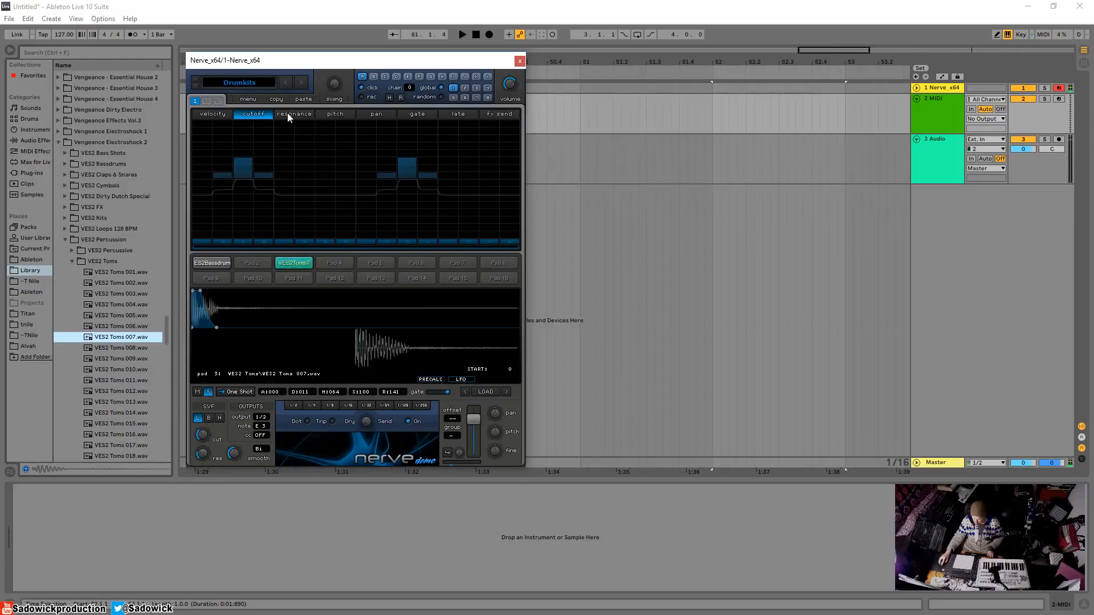
- Return to the tom's velocity lane, turn off its solo and briefly play the full pattern
left_click(332, 114)
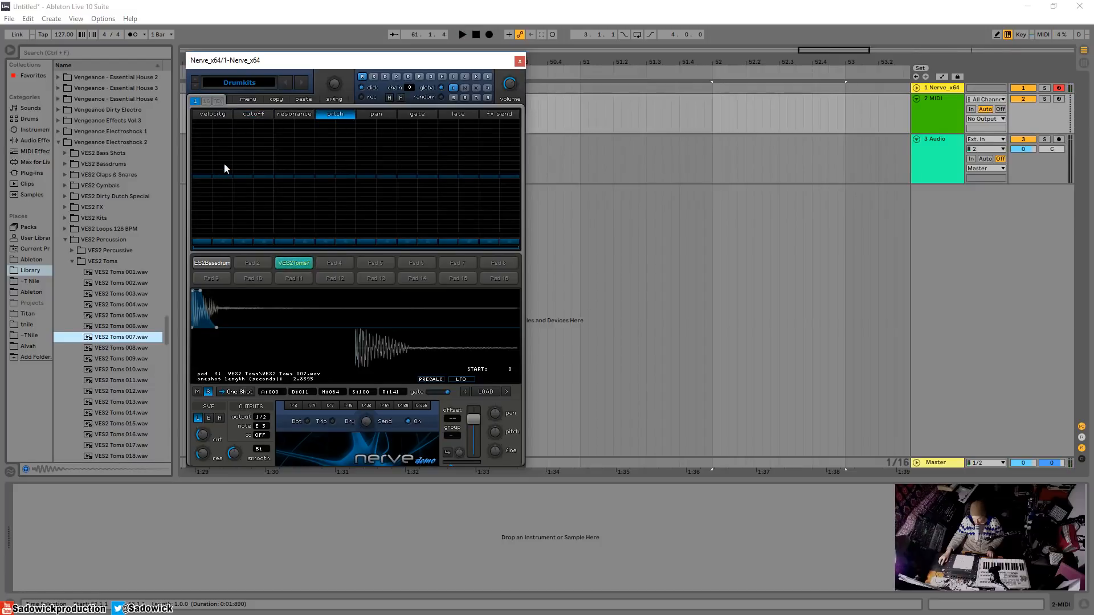
left_click(220, 113)
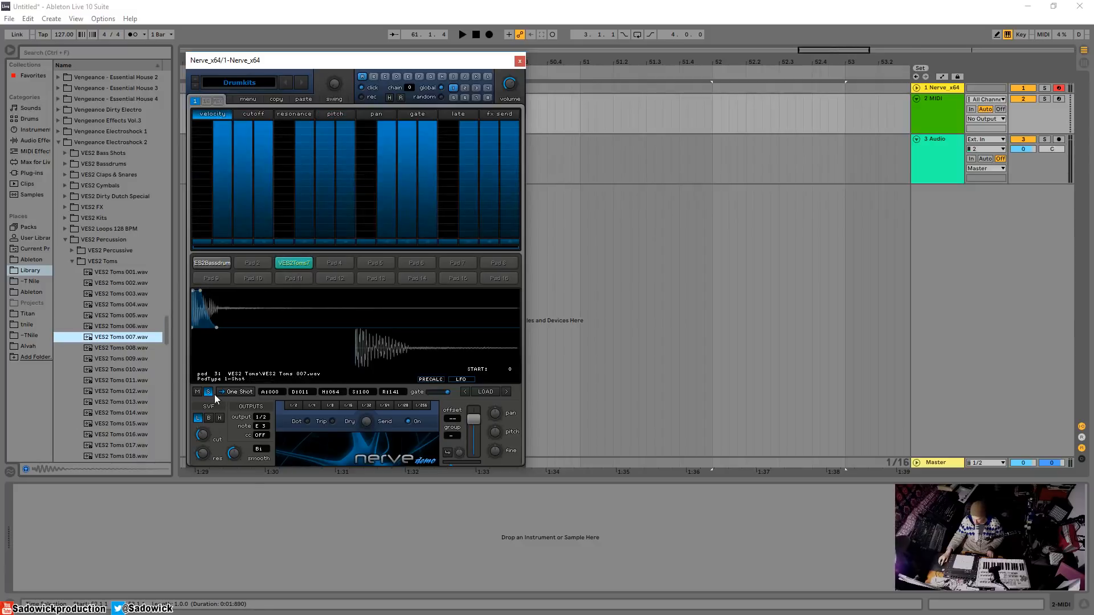
key("space")
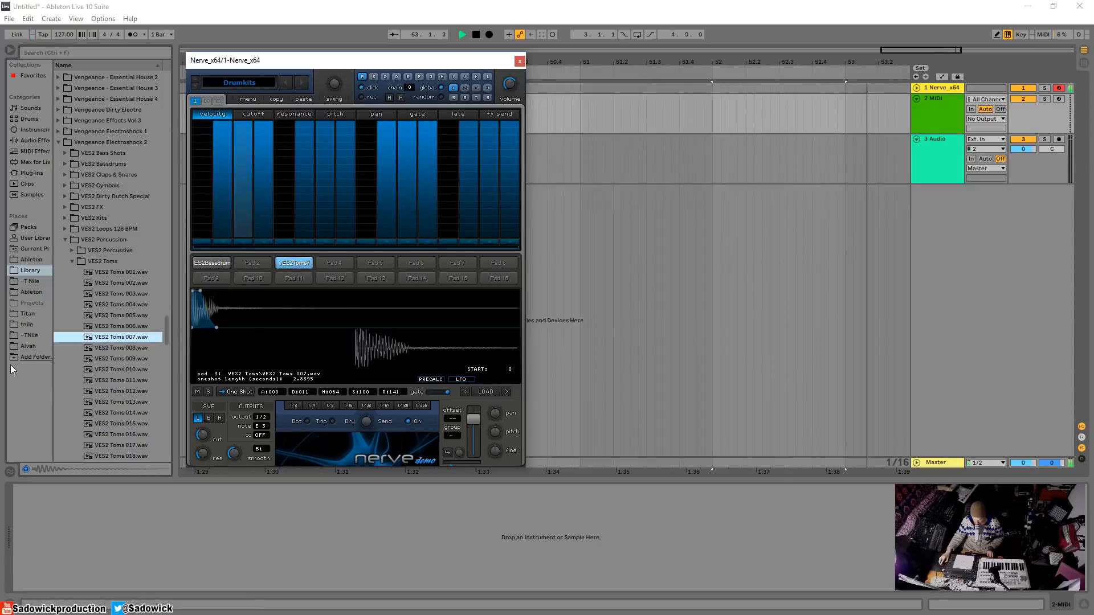
key("space")
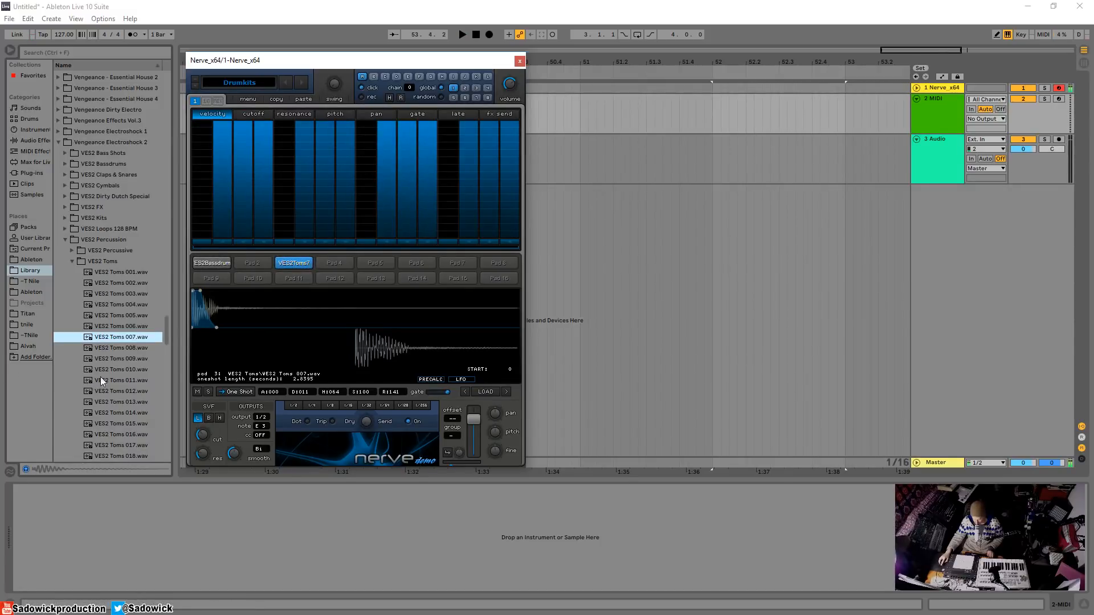
- Audition samples between 011 and 024 in the VES2 Toms folder
left_click(124, 383)
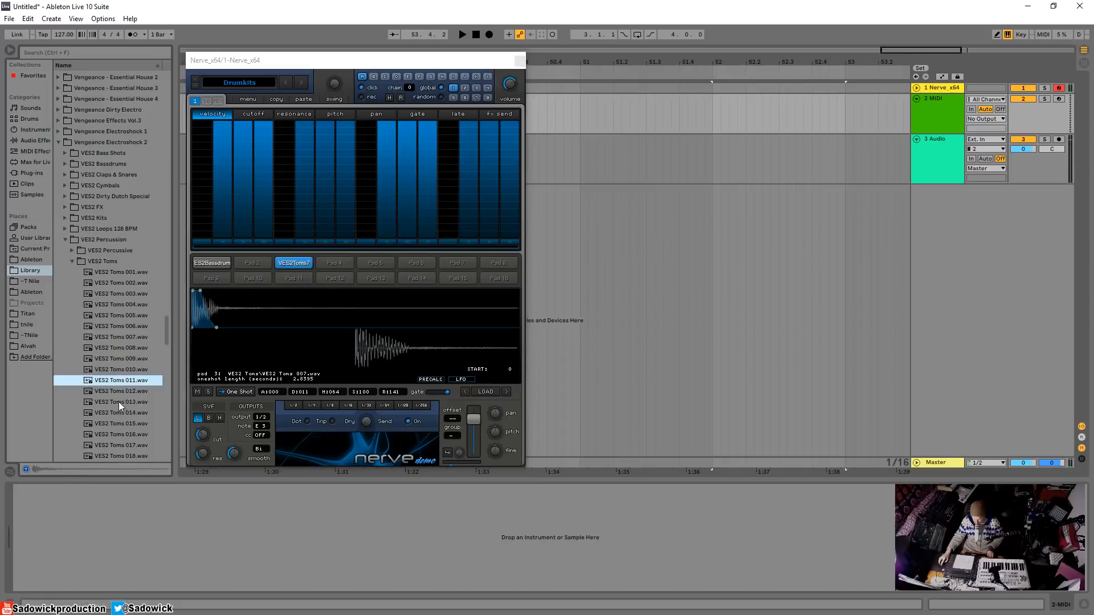
left_click(118, 402)
left_click(117, 422)
scroll(120, 426, "down", 2)
left_click(118, 403)
left_click(118, 415)
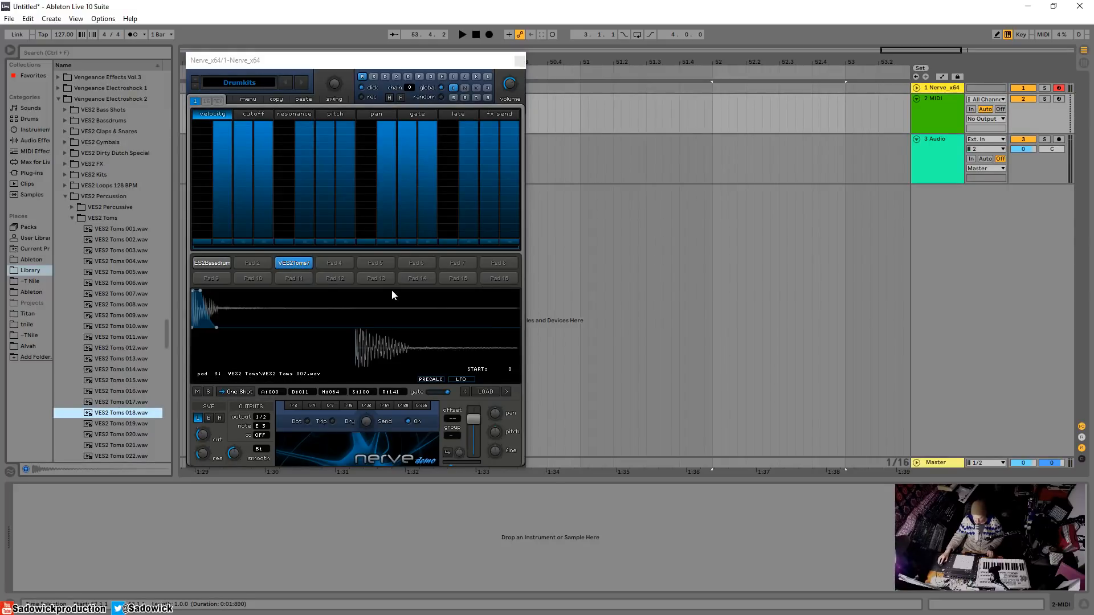
scroll(123, 401, "down", 2)
left_click(122, 402)
left_click(117, 425)
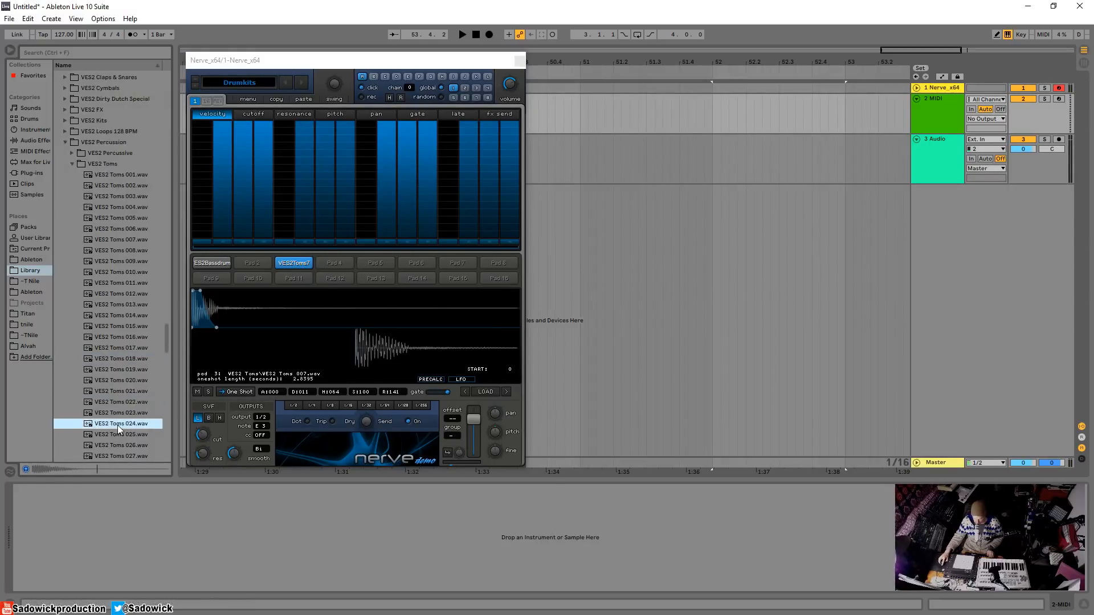
- Close the VES2 Toms folder and expand the VES2 Percussive folder inside VES2 Percussion
scroll(118, 425, "down", 2)
left_click(72, 111)
left_click(65, 88)
left_click(65, 100)
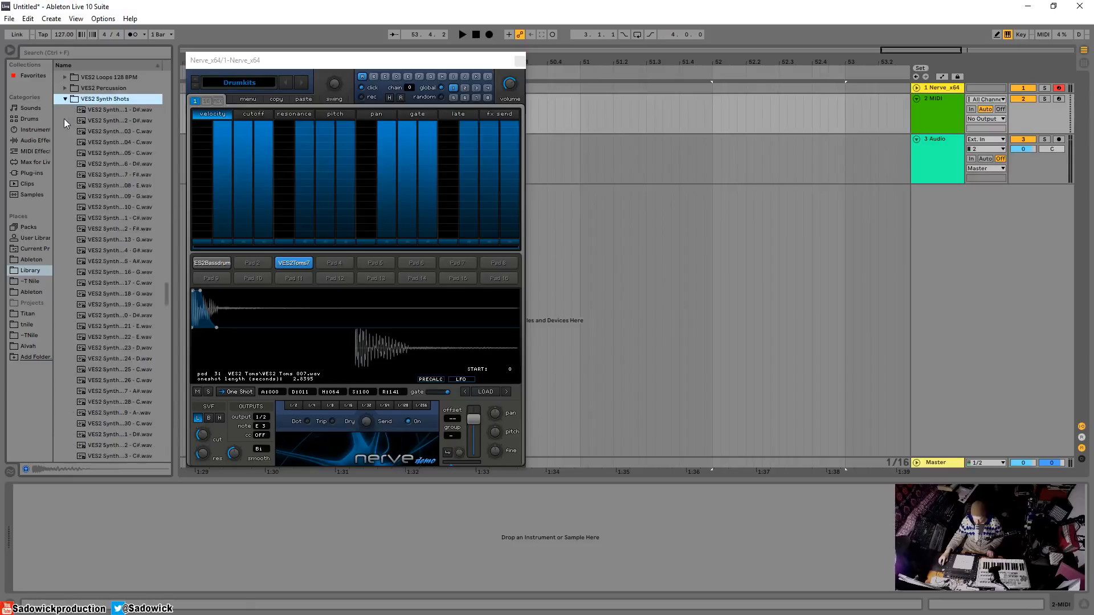
scroll(65, 99, "up", 1)
left_click(65, 141)
left_click(64, 132)
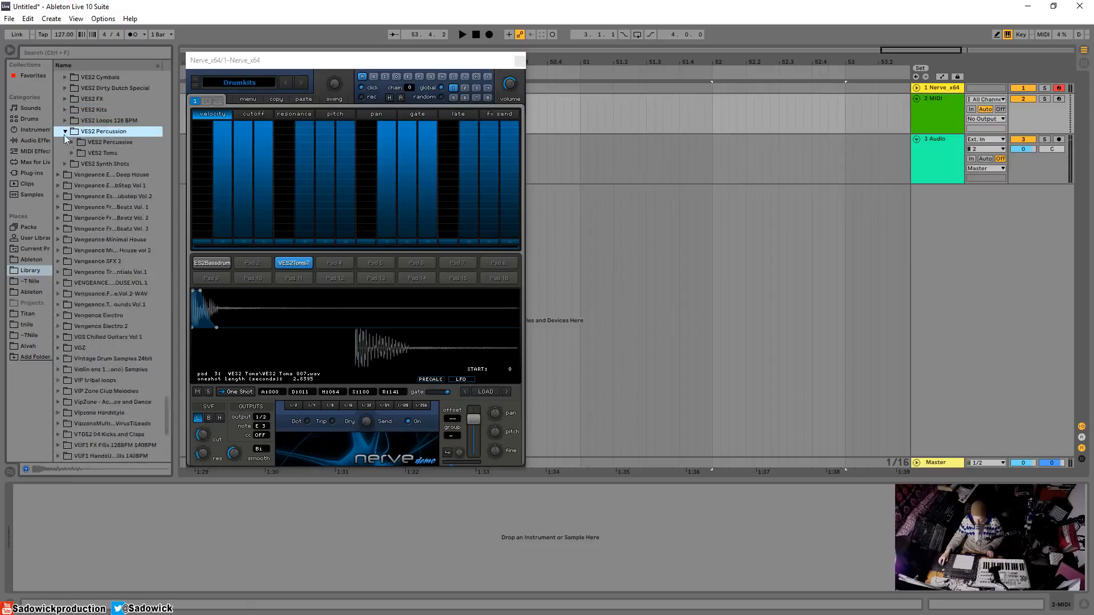
left_click(71, 142)
- Audition VES2 Percussive samples between 021 and 038 to find a hit for the pattern
scroll(104, 286, "down", 2)
left_click(110, 282)
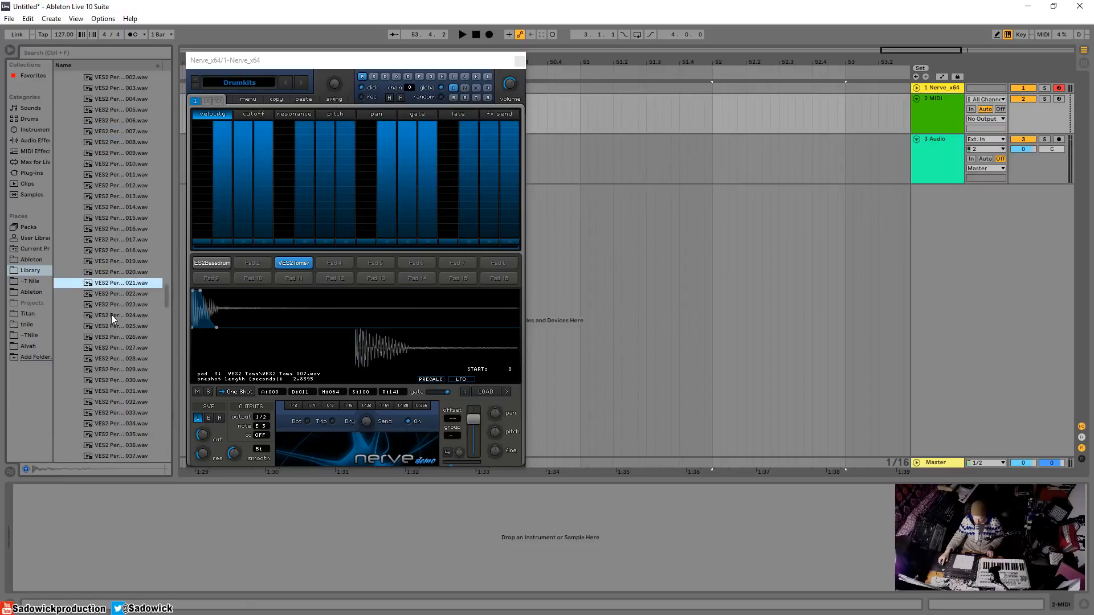
left_click(111, 314)
left_click(111, 326)
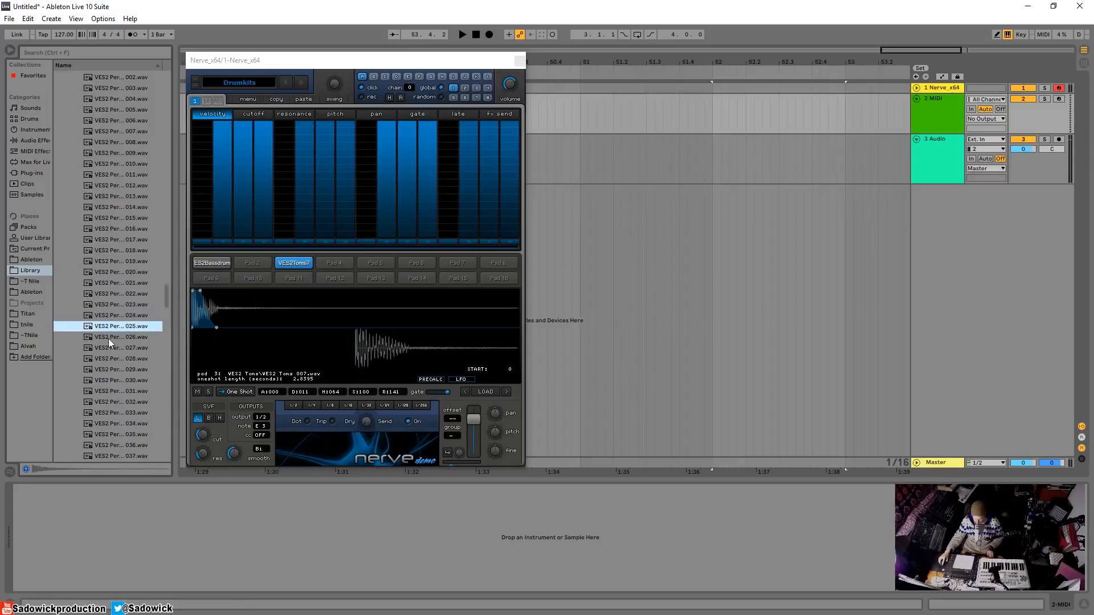
left_click(108, 339)
scroll(133, 367, "down", 3)
left_click(117, 358)
left_click(113, 369)
left_click(113, 380)
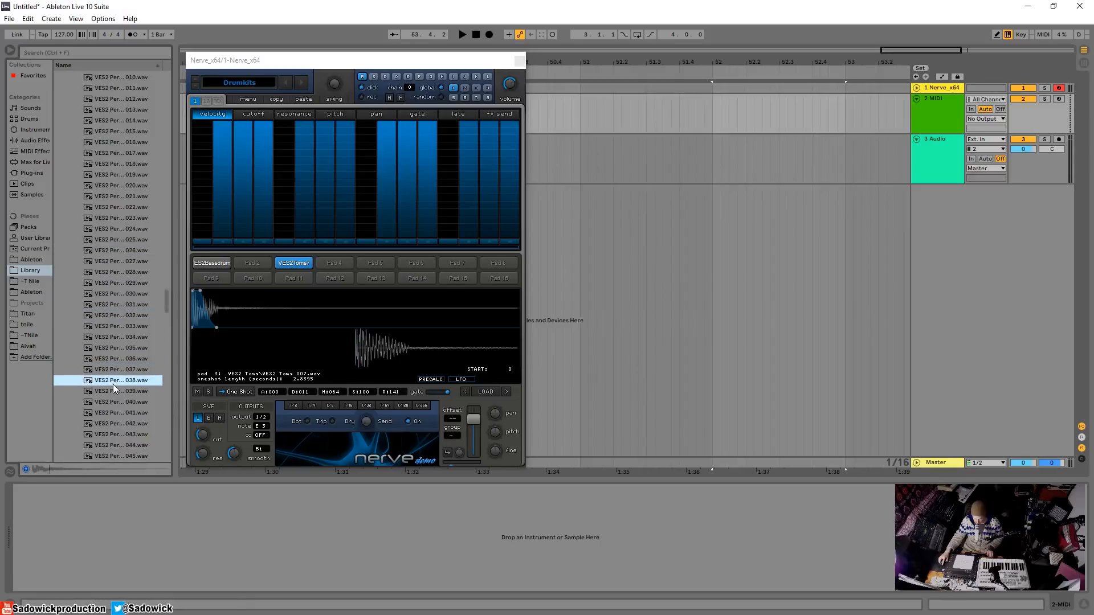
left_click(111, 370)
left_click(108, 380)
- Load VES2 Percussive 038.wav onto pad 5 and add full-velocity hits on steps 4 and 11 while the pattern plays
left_click(341, 264)
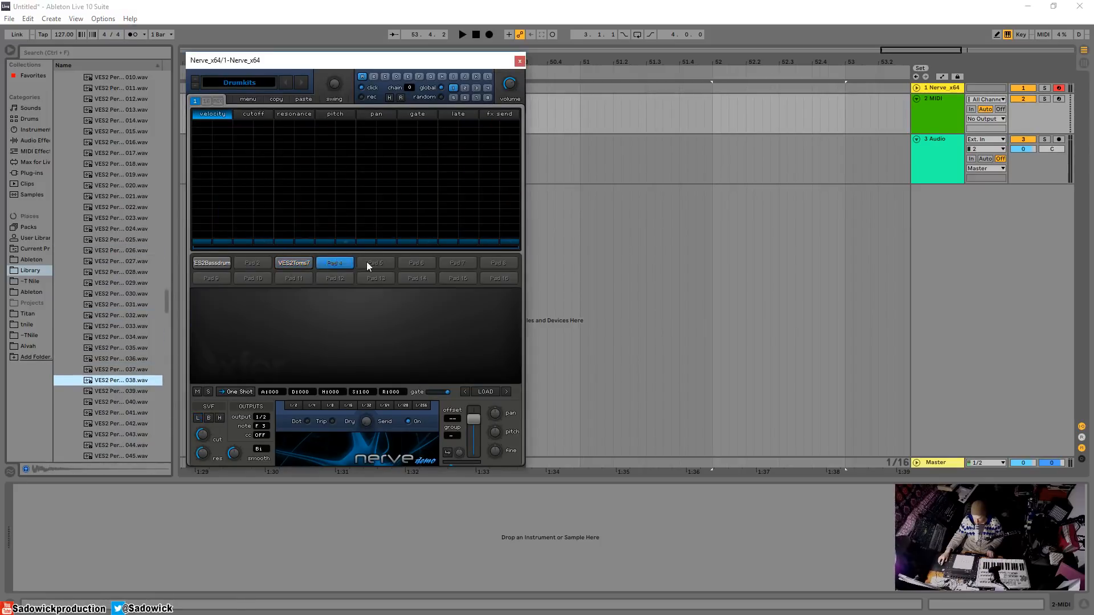
left_click_drag(81, 385, 375, 262)
key("space")
left_click(261, 141)
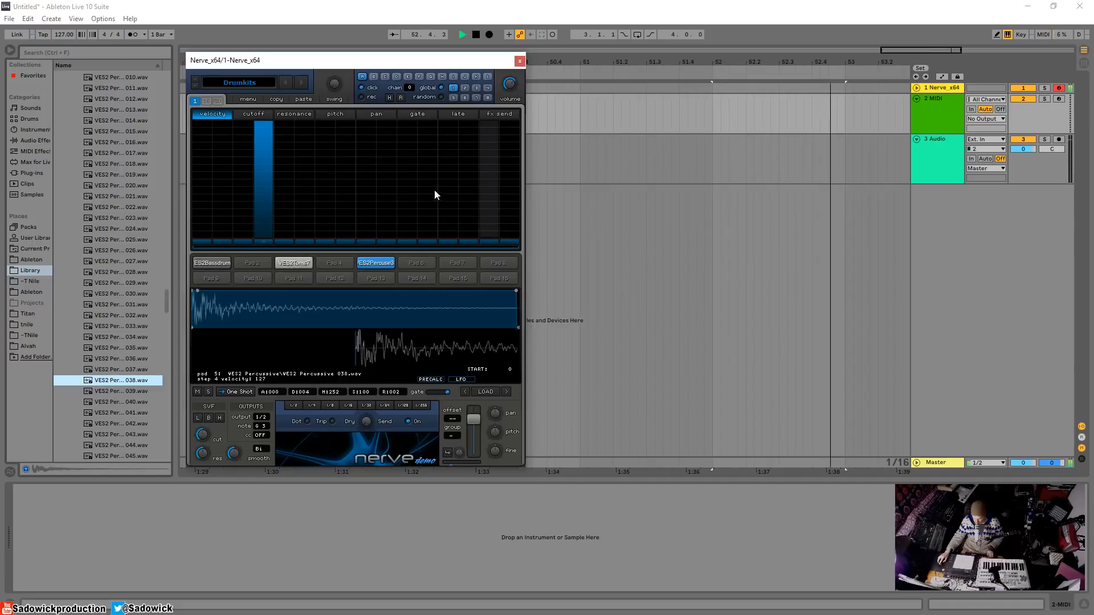
left_click_drag(404, 207, 409, 111)
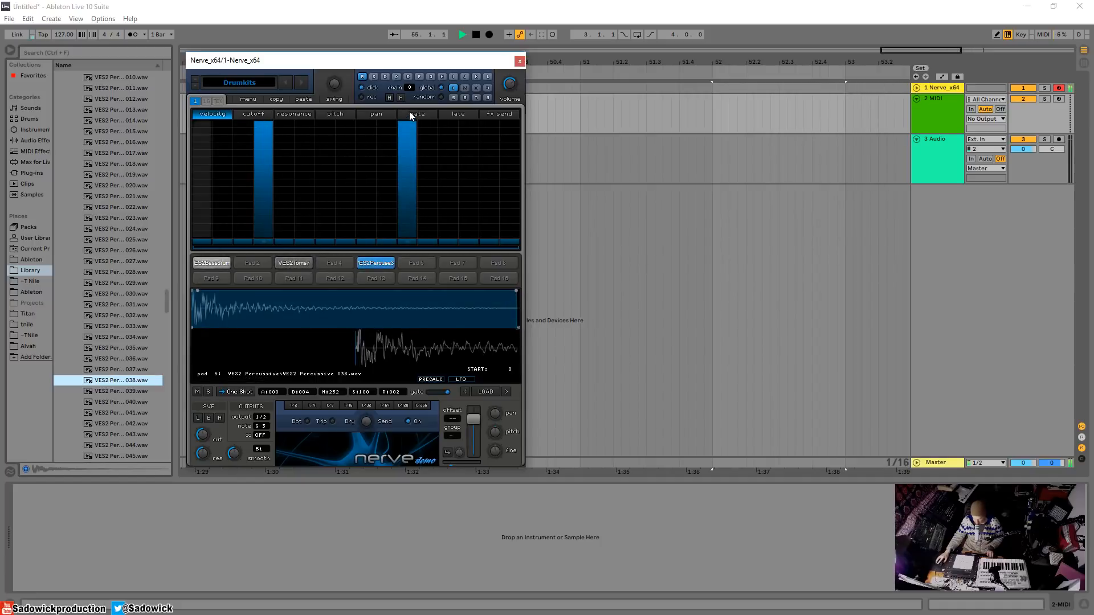
key("space")
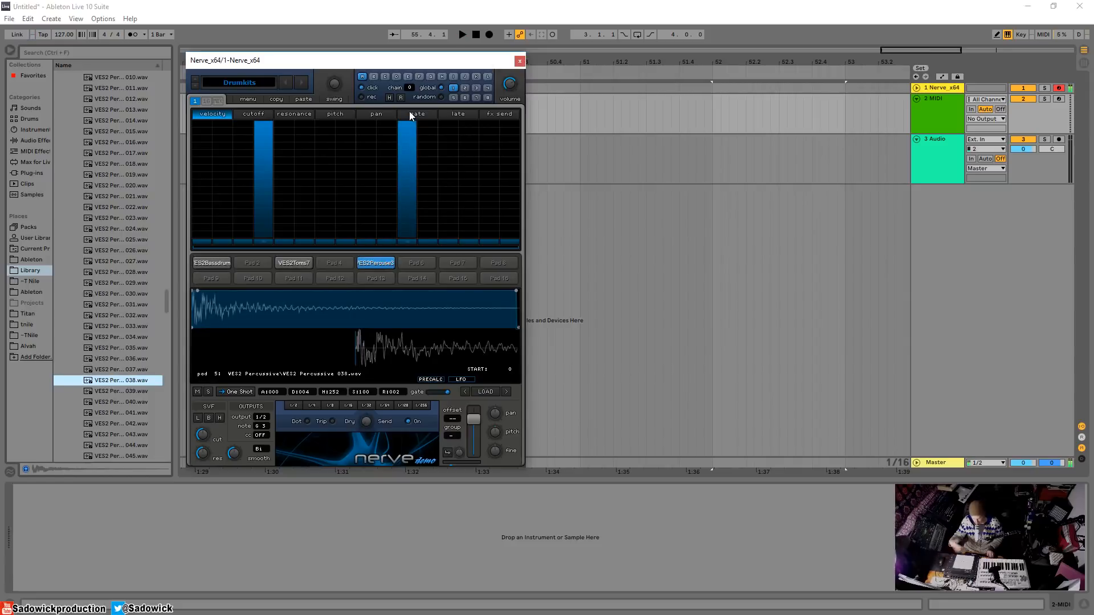
- Open the percussive pad's Precalc settings, lower Pitch to -7 and solo the pad after a short playback
key("space")
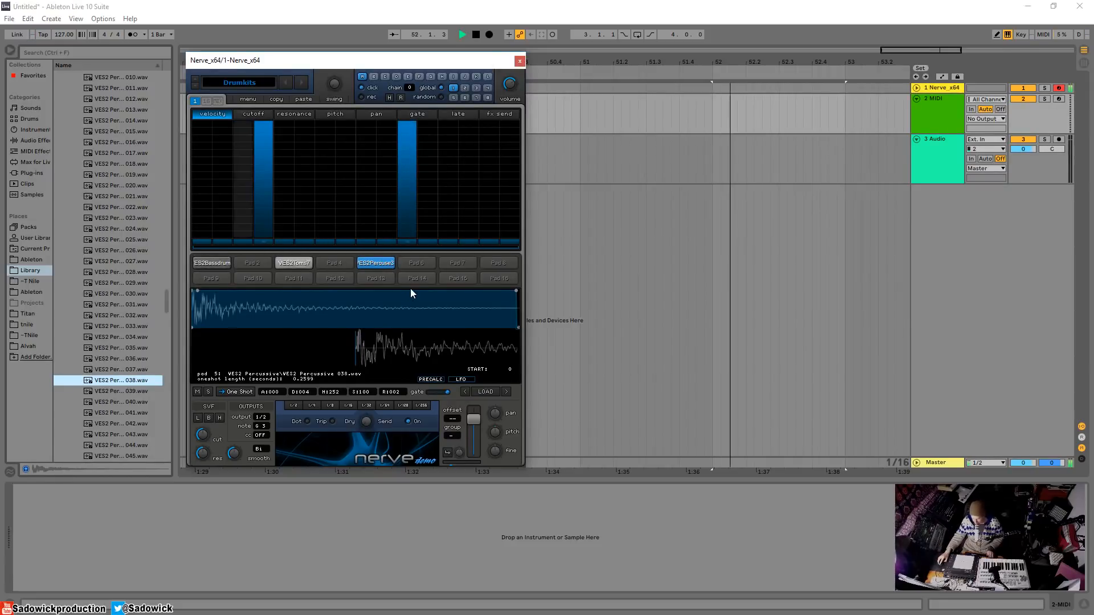
left_click(432, 379)
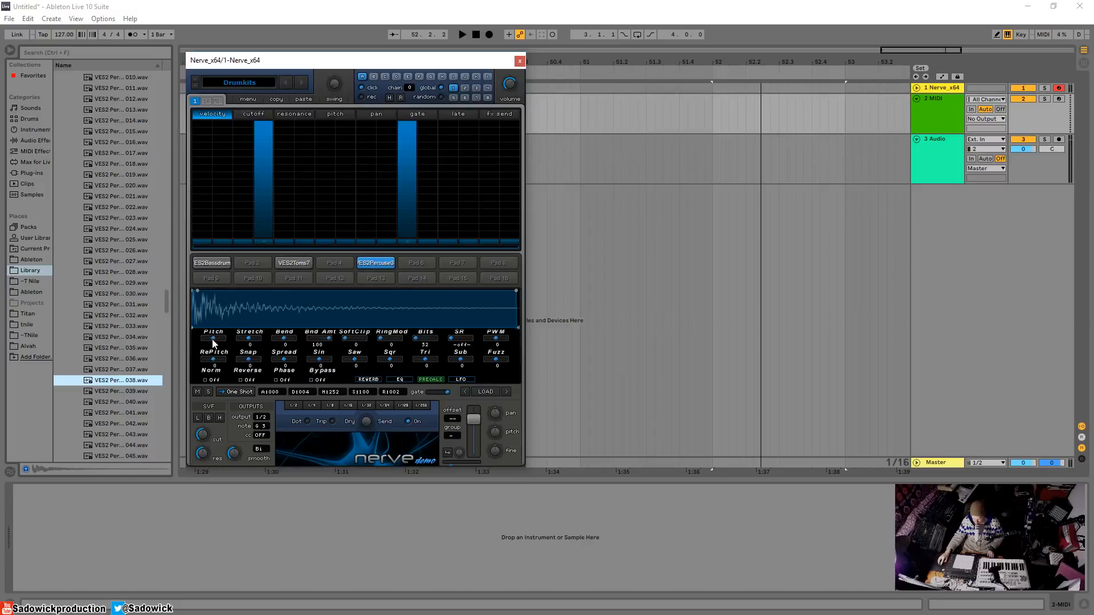
mouse_move(214, 342)
left_mouse_down()
mouse_move(237, 344)
mouse_move(204, 344)
left_mouse_up()
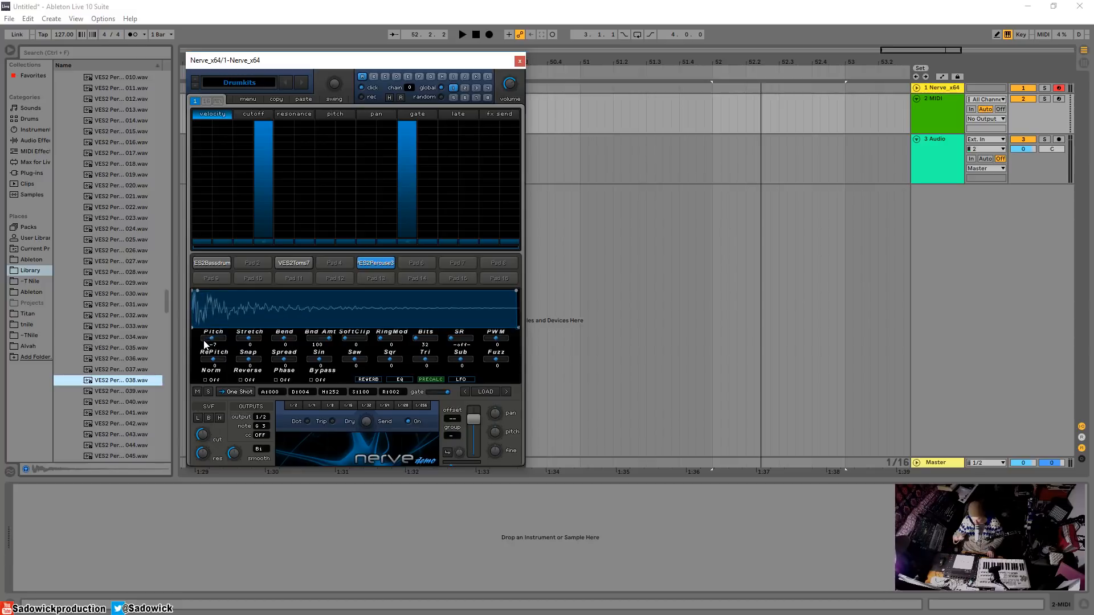
key("space")
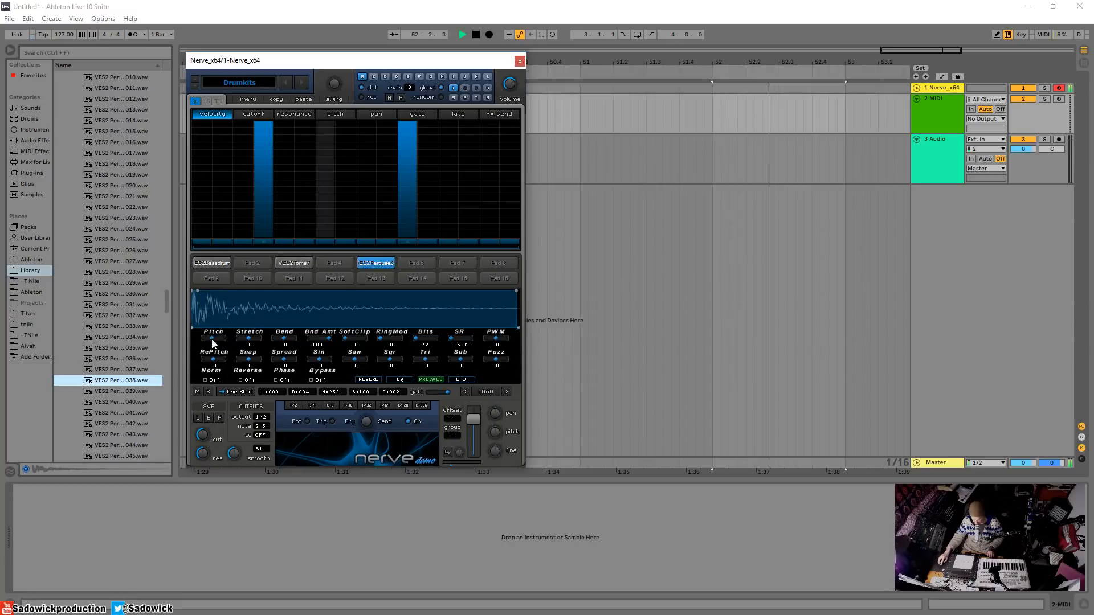
key("space")
left_click(210, 390)
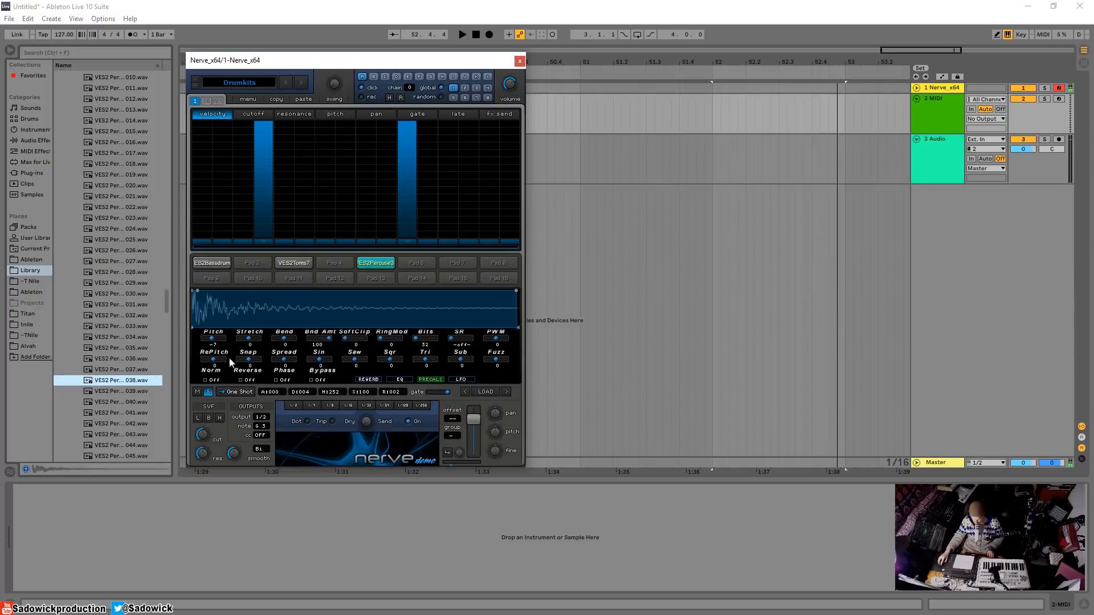
- Try the percussive pad's Precalc Pitch at 24 during solo playback, and reset it to 0
key("space")
left_click_drag(211, 338, 256, 348)
key("space")
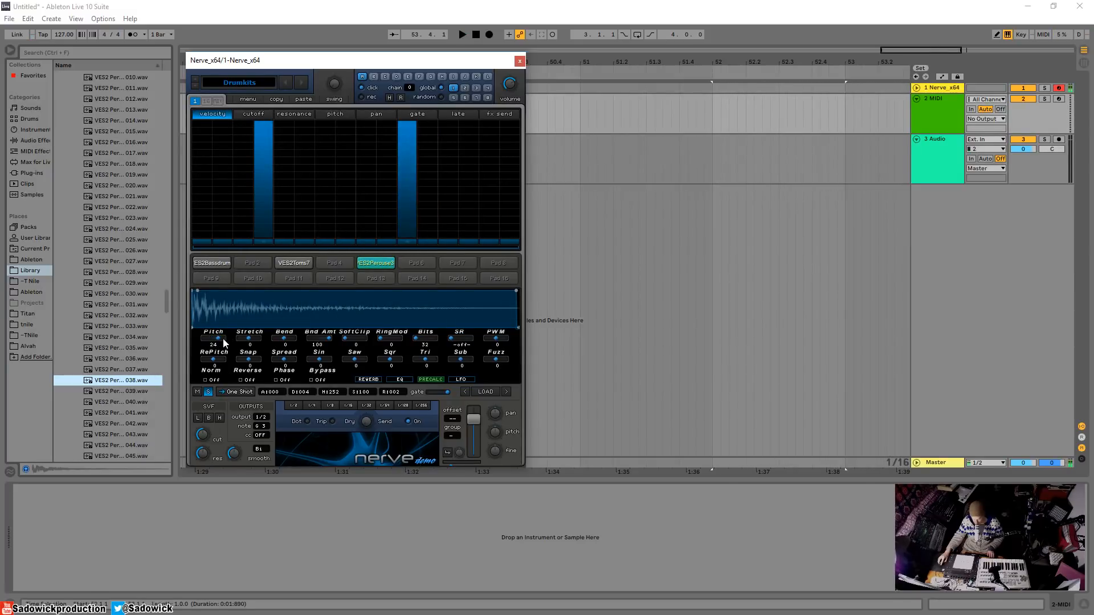
double_click(223, 341)
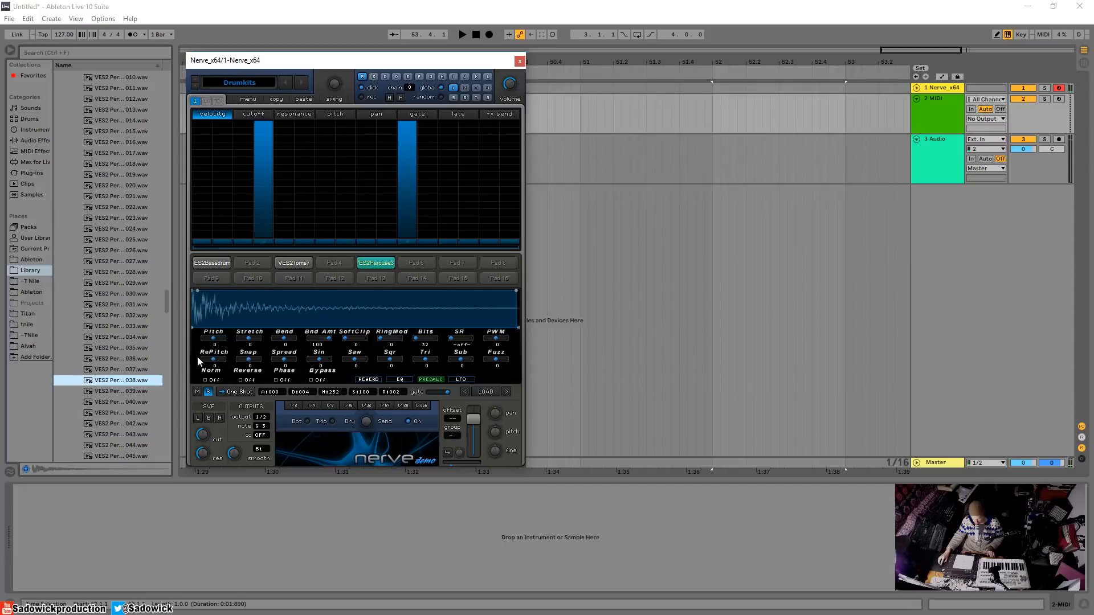
- Set the percussive pad's RePitch to -22, listen to it, and extend its envelope release to 329
left_click_drag(215, 363, 204, 365)
key("space")
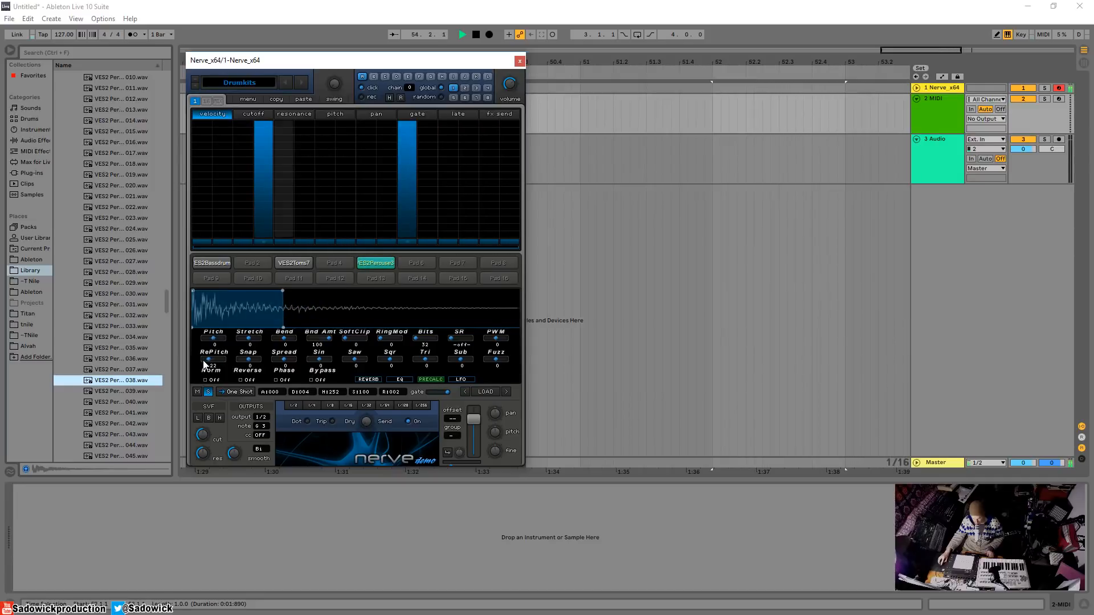
key("space")
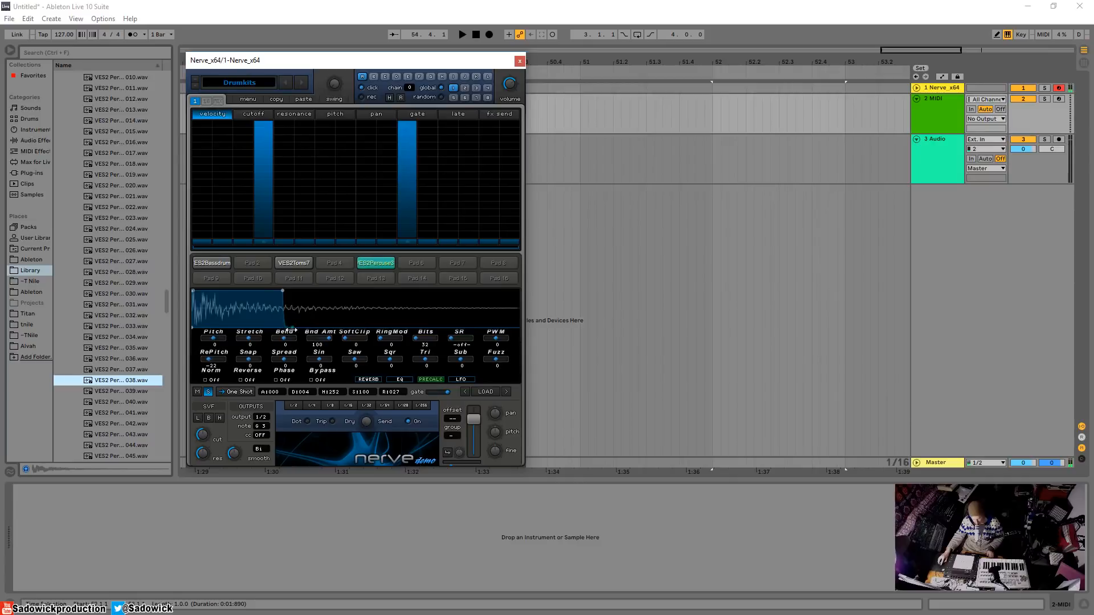
left_click_drag(293, 329, 406, 340)
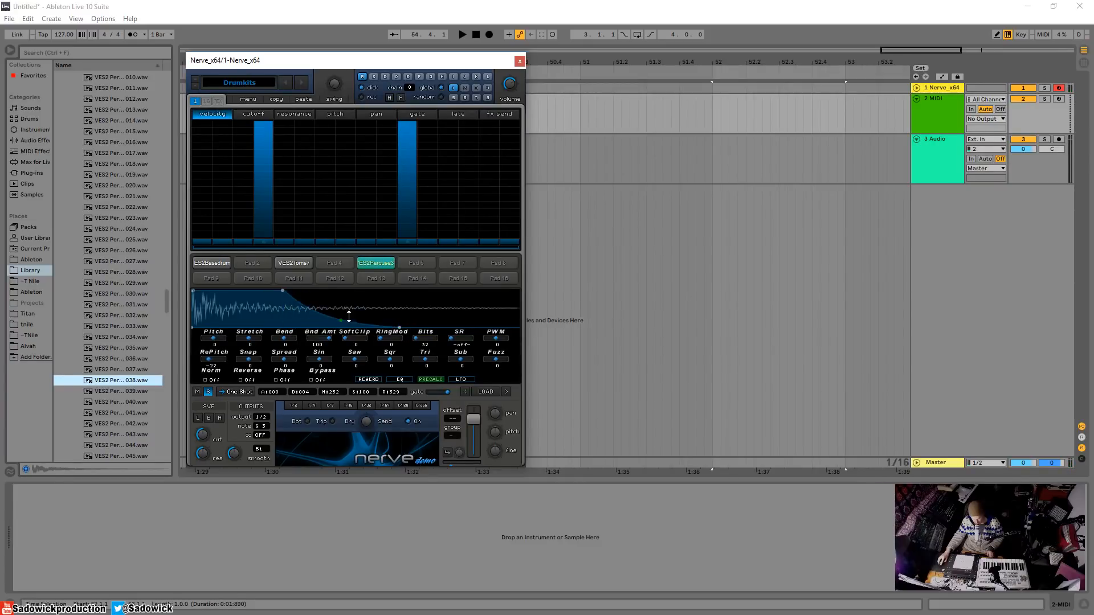
- Try raising the percussive pad's Precalc Stretch during solo playback, and reset it to 0
key("space")
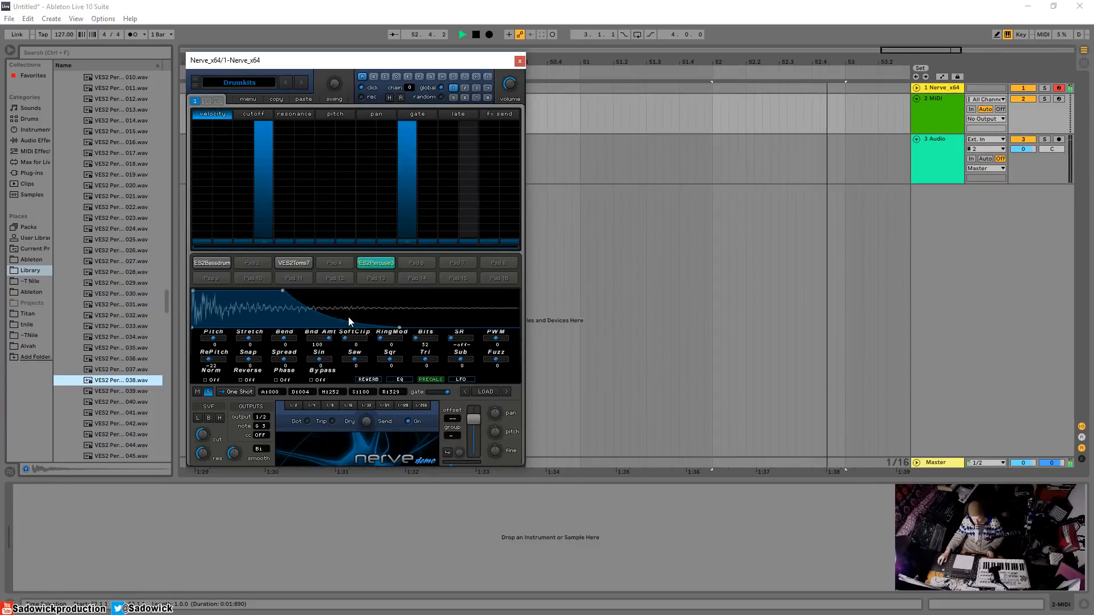
key("space")
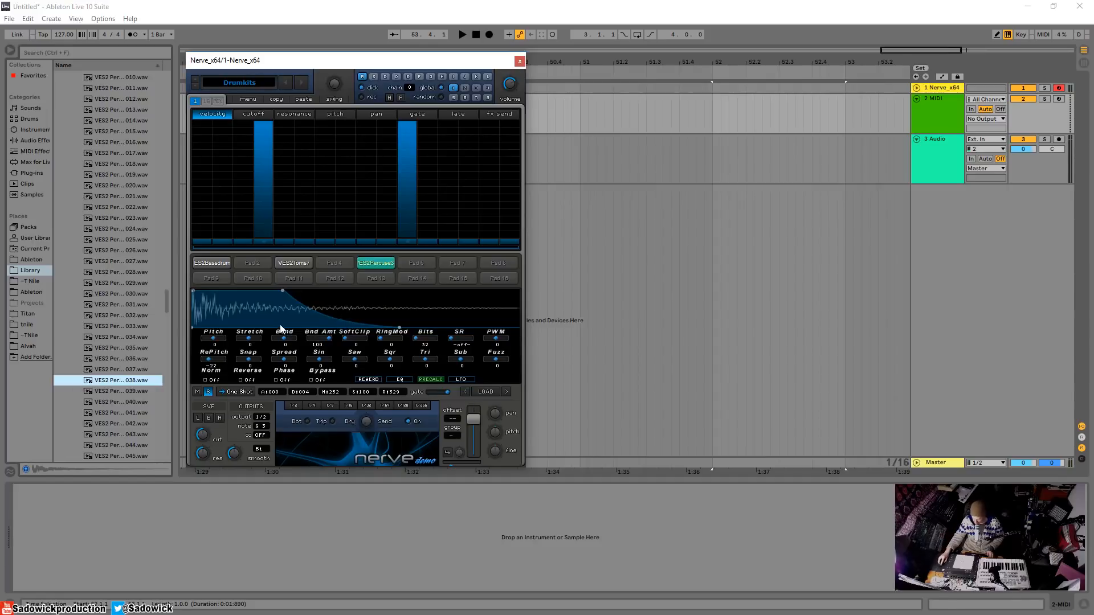
left_click_drag(250, 344, 268, 341)
key("space")
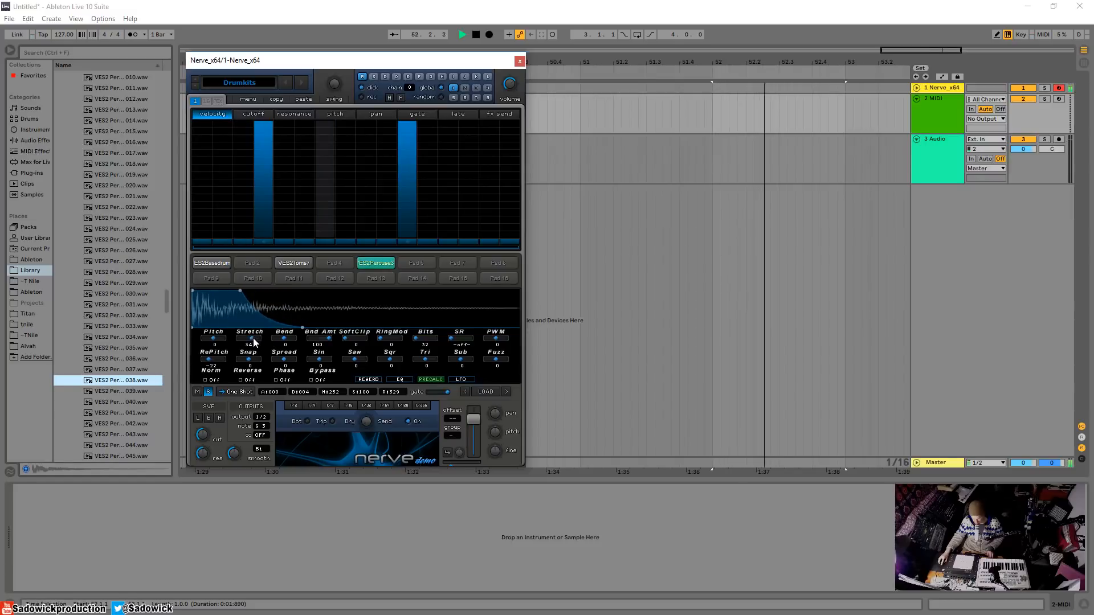
double_click(255, 340)
key("space")
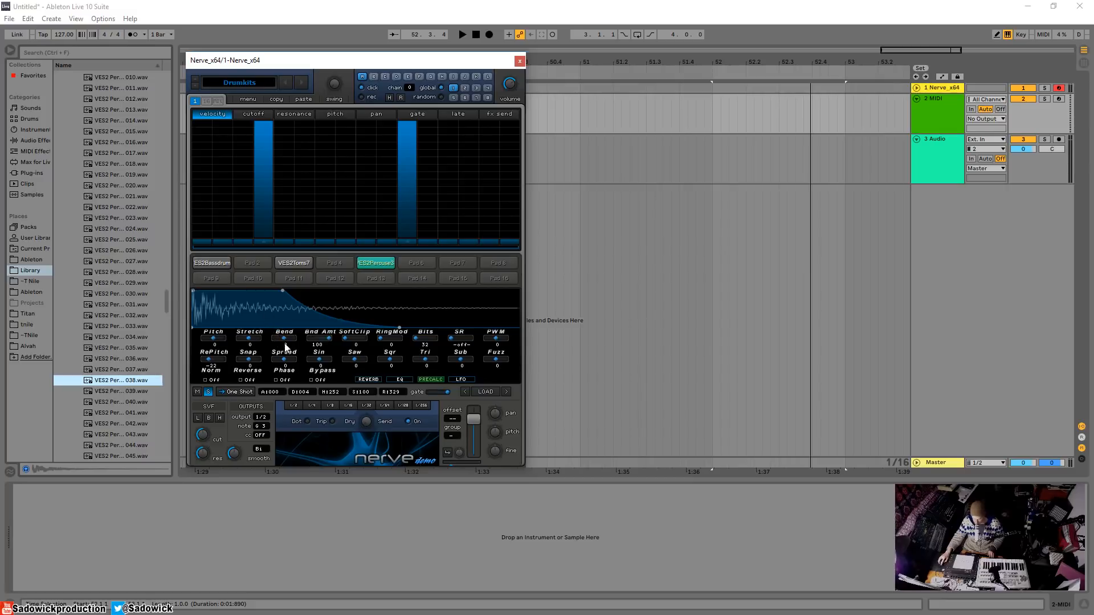
- Try positive and negative Precalc Bend with a changed Bnd Amt on the percussive pad, and restore them to 0 and 100
mouse_move(285, 342)
left_mouse_down()
mouse_move(298, 340)
mouse_move(279, 350)
mouse_move(316, 348)
mouse_move(292, 336)
left_mouse_up()
key("space")
key("space")
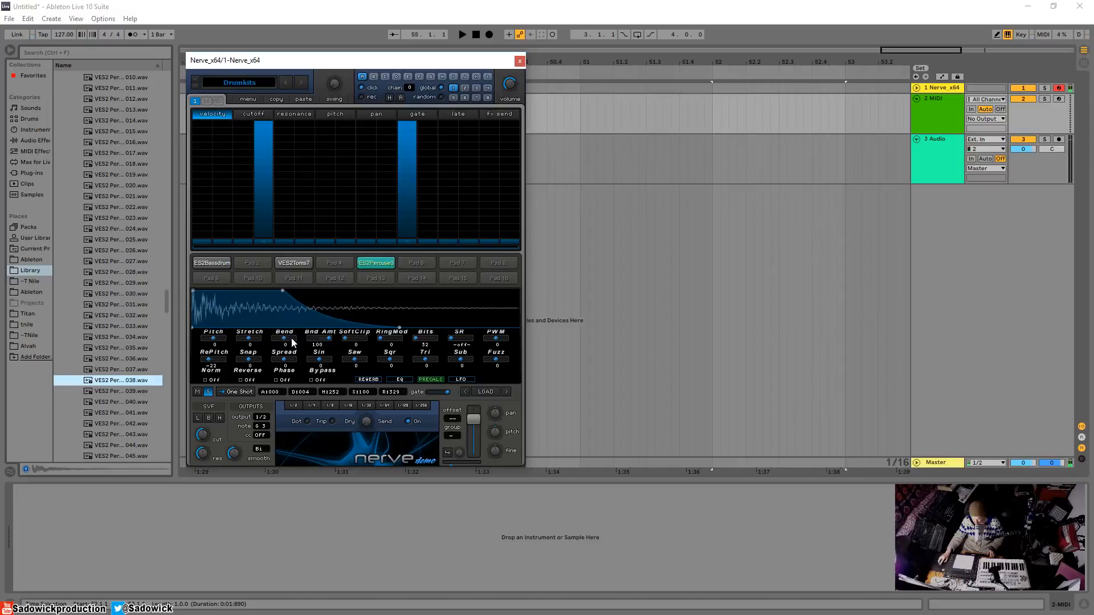
double_click(292, 337)
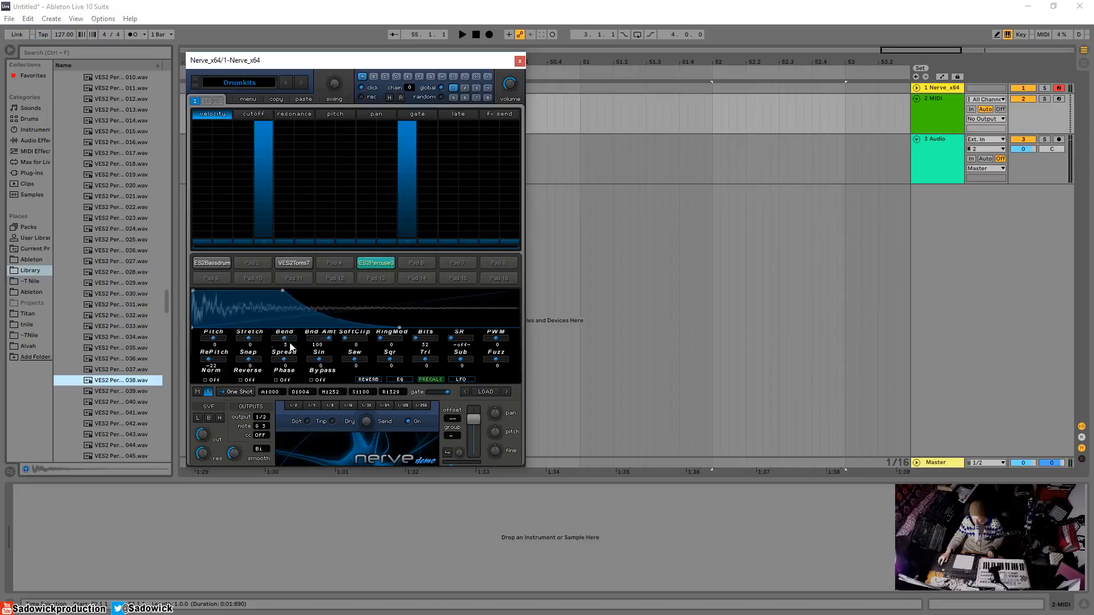
left_click_drag(291, 338, 282, 349)
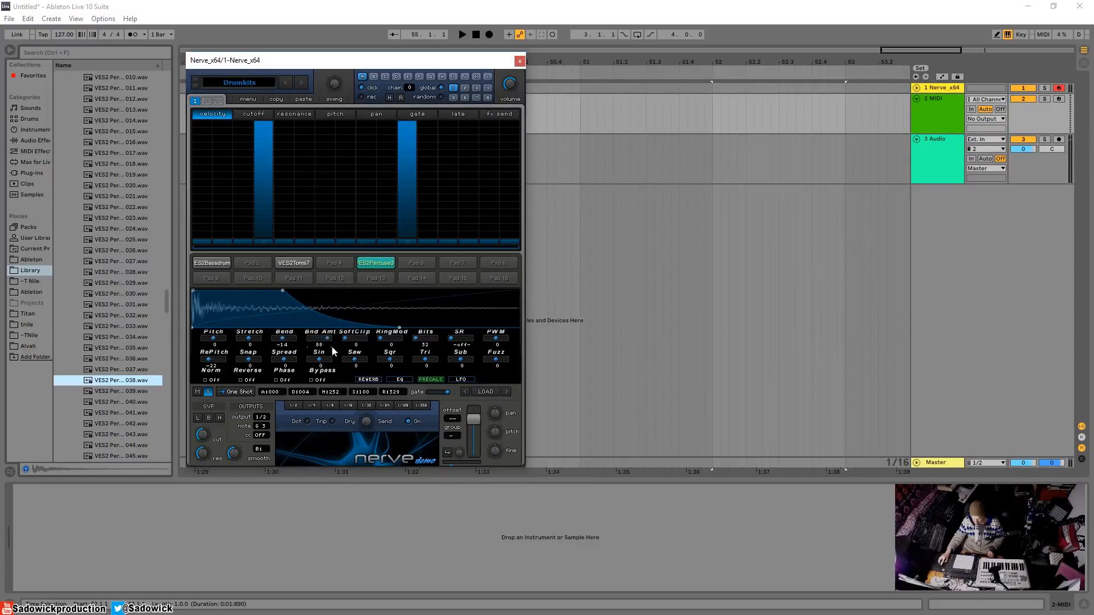
left_click_drag(289, 342, 254, 340)
left_click_drag(258, 341, 294, 346)
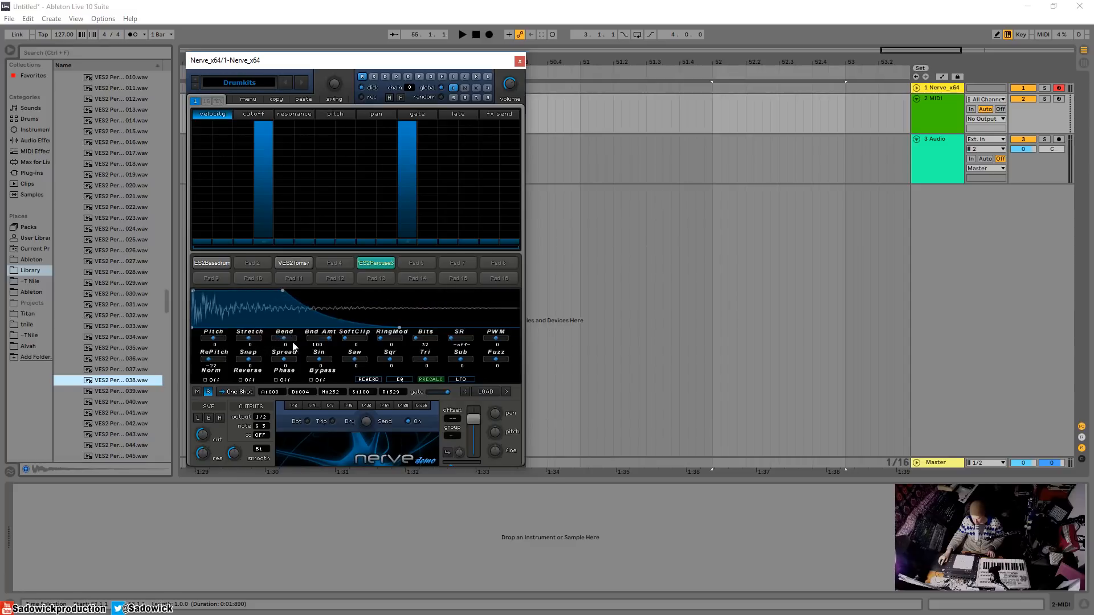
- Switch the solo from the percussive pad to the bass drum pad during playback
left_click(209, 265)
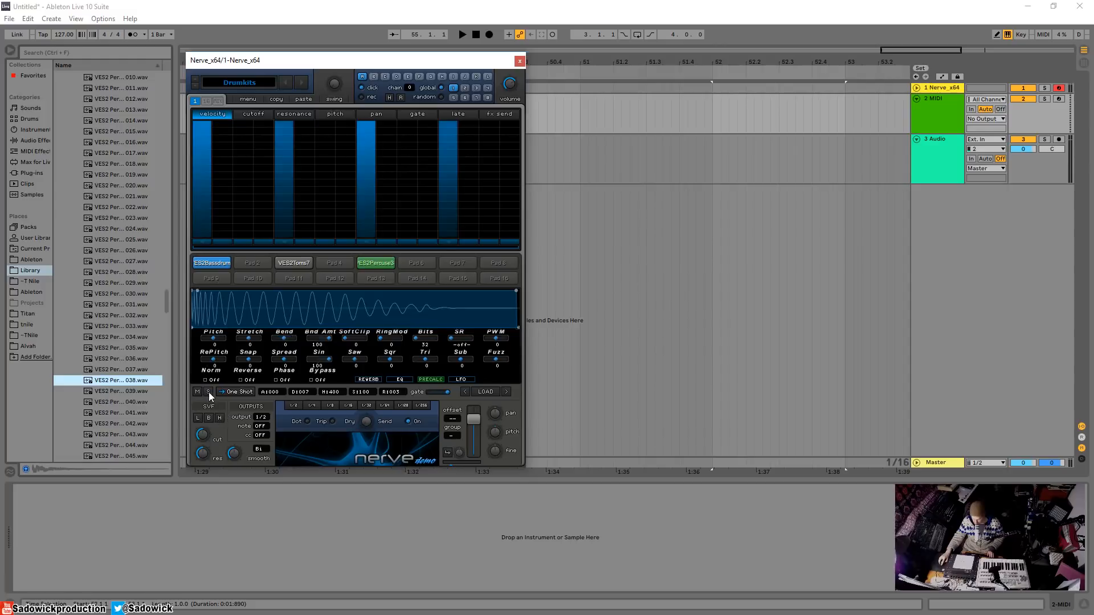
key("space")
left_click(374, 264)
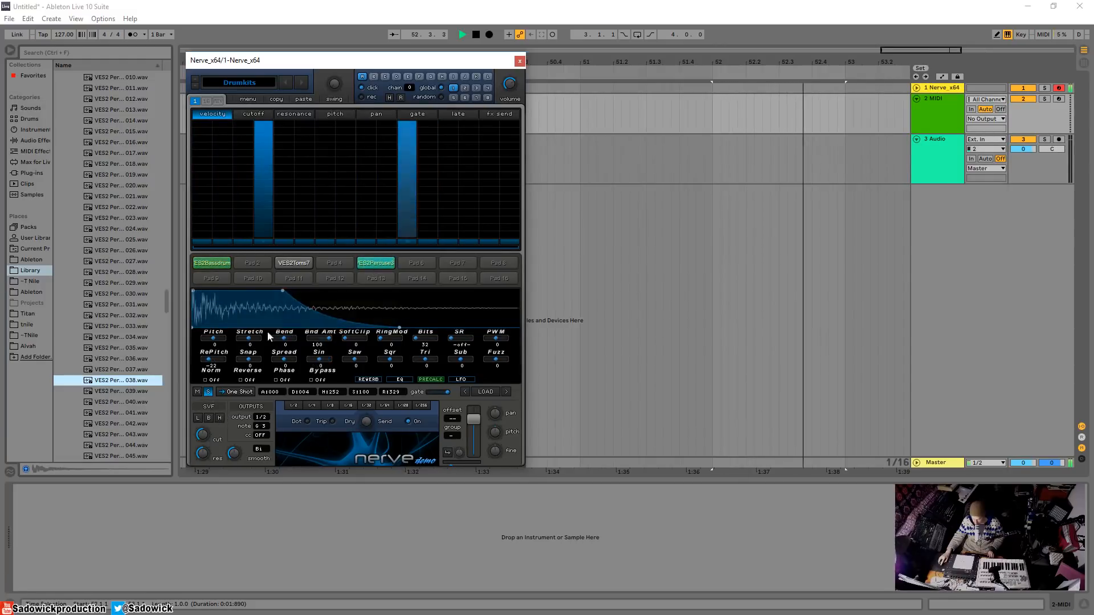
left_click(212, 262)
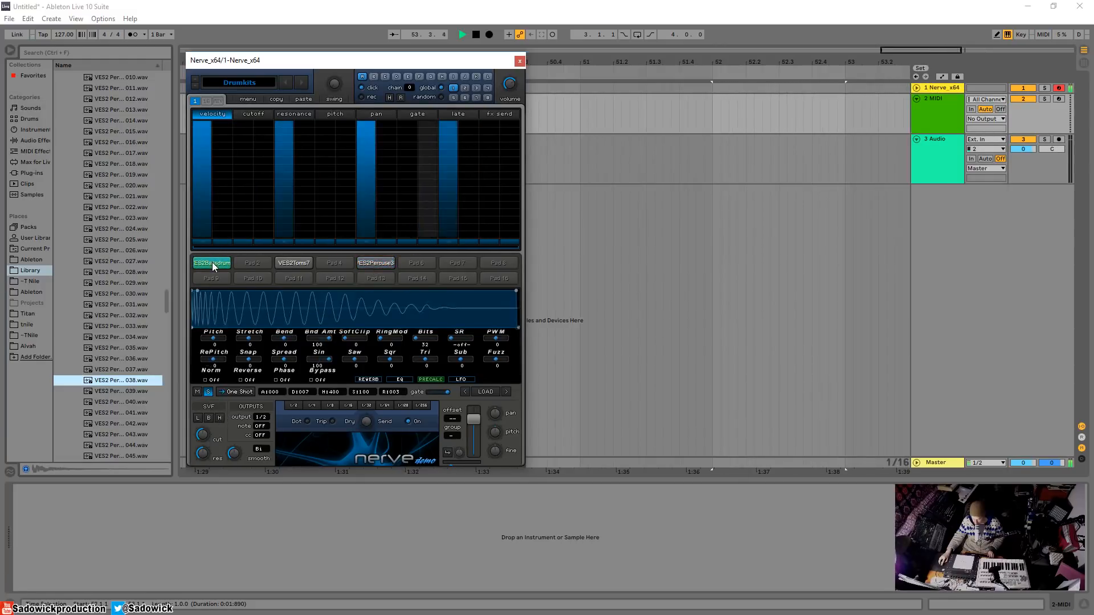
key("space")
- Set the bass drum pad's Precalc Bend to 11 and listen to it in solo
mouse_move(284, 338)
left_mouse_down()
mouse_move(262, 339)
mouse_move(294, 341)
left_mouse_up()
key("space")
key("space")
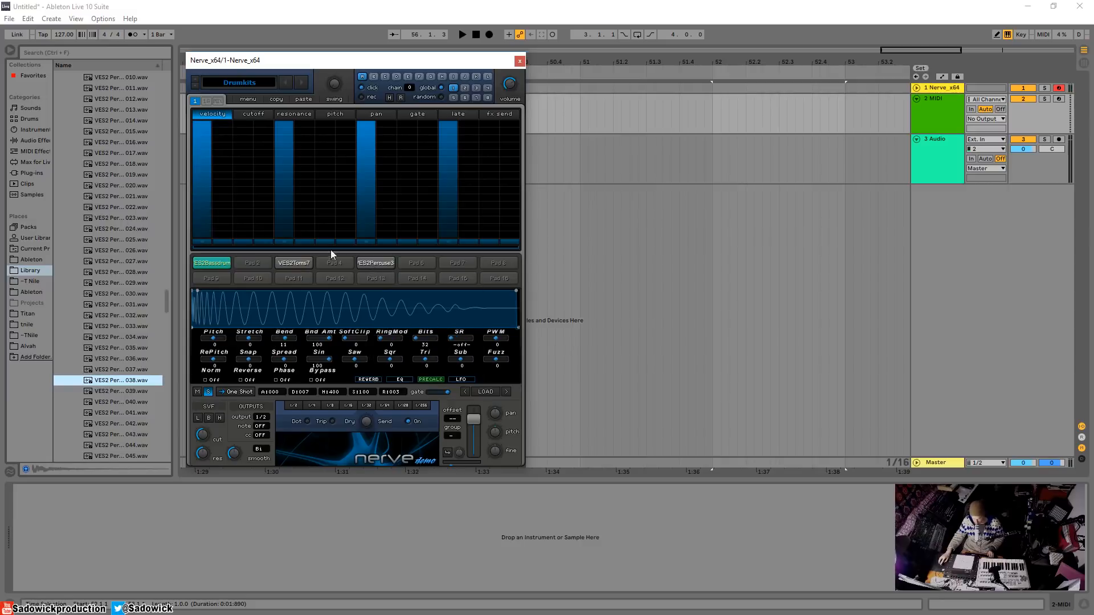
- Take the bass drum pad out of solo, reselect the percussive pad and stop playback
left_click(374, 264)
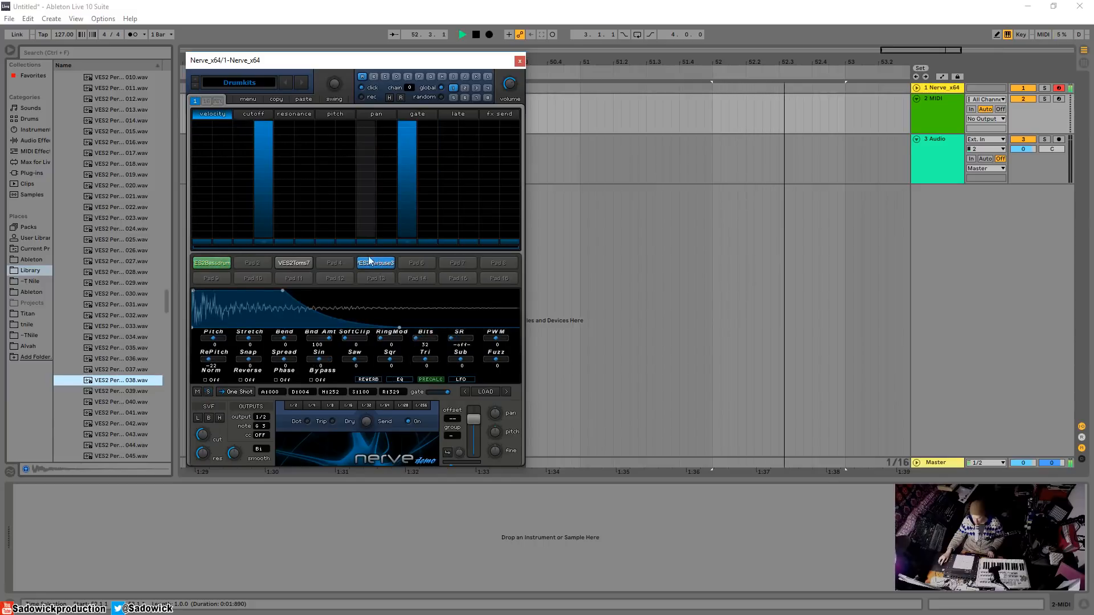
left_click(215, 265)
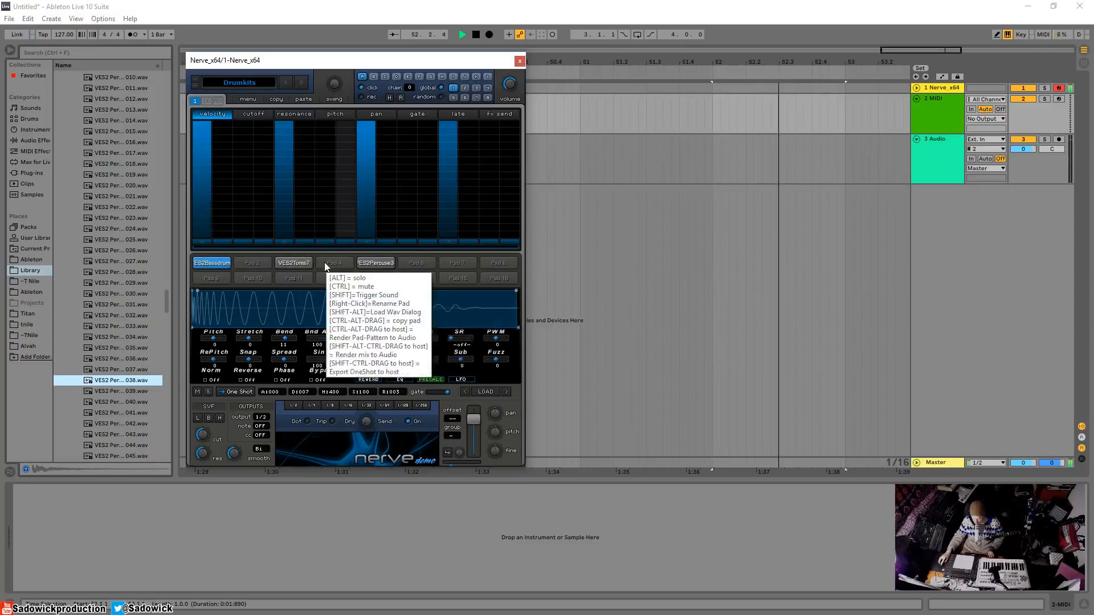
left_click(389, 262)
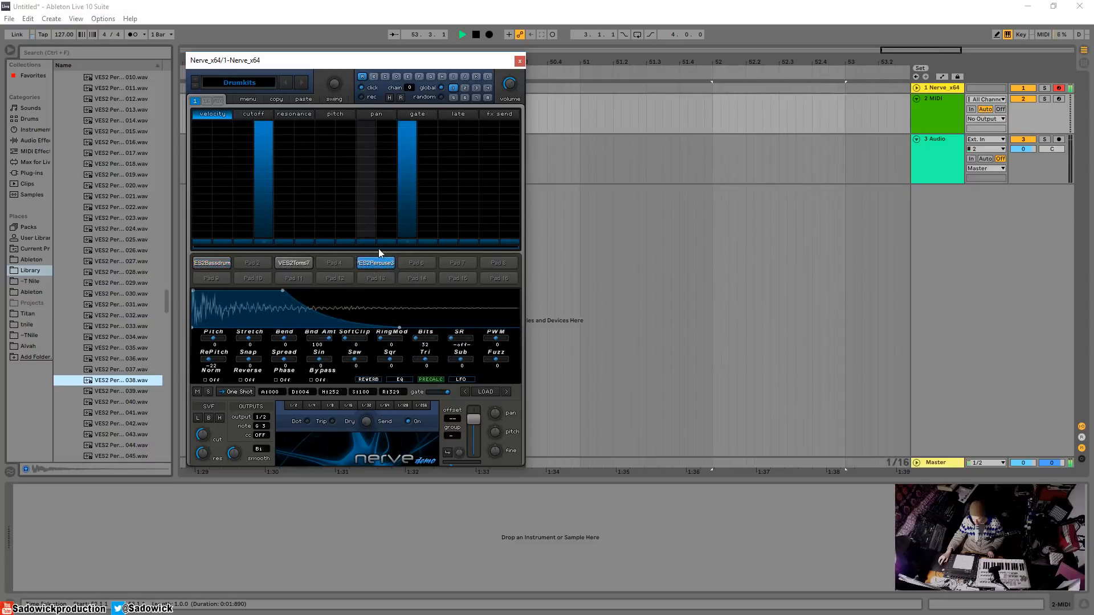
key("space")
- Pan the percussive hits on steps 4 and 11 in opposite directions while checking the pattern by playback
left_click(377, 114)
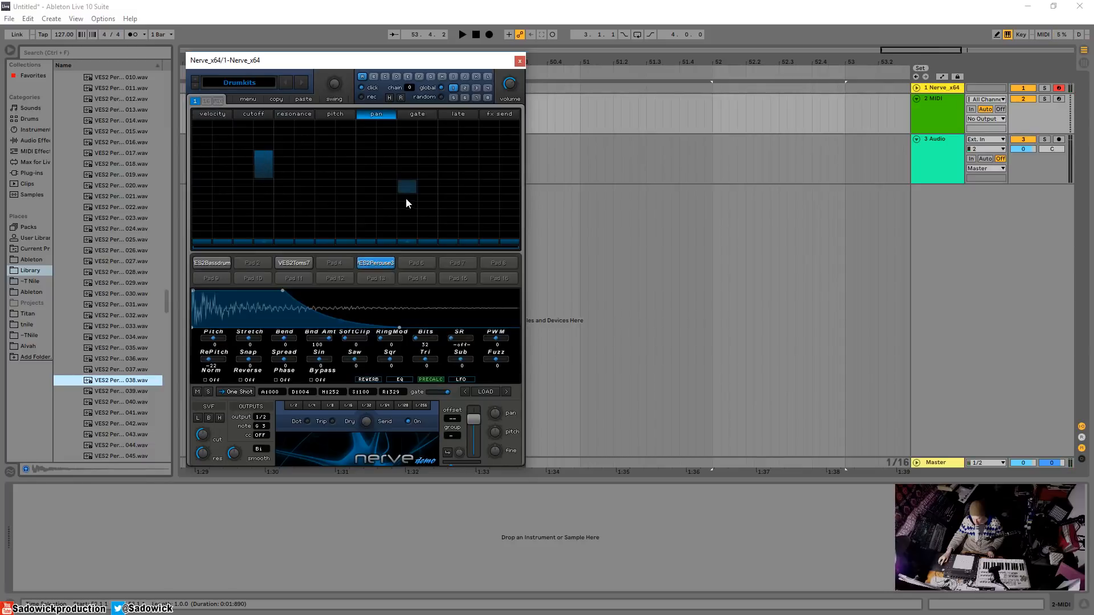
key("space")
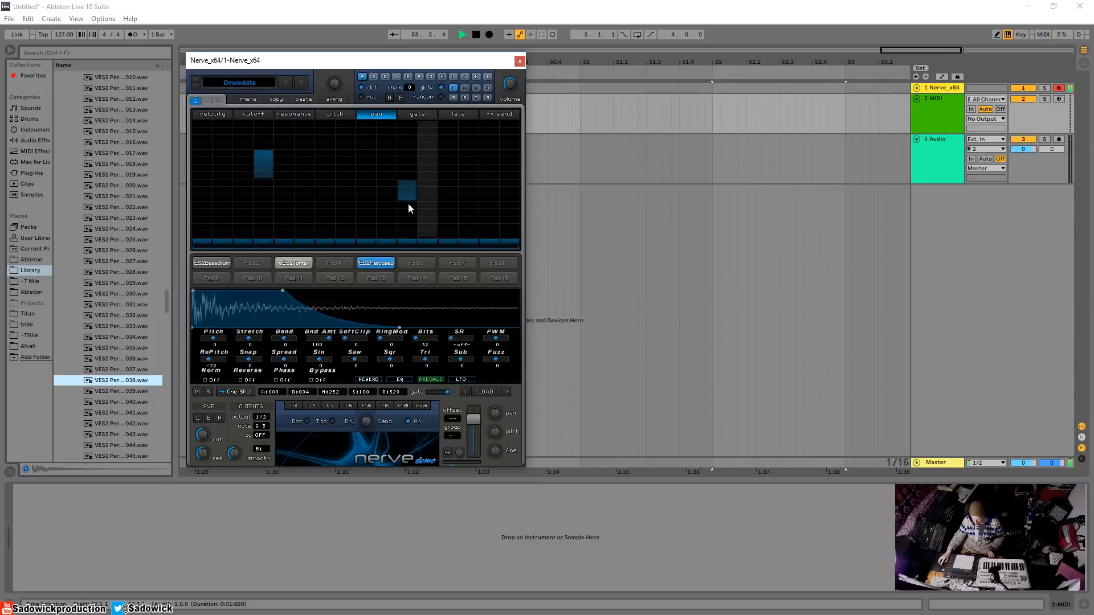
key("space")
left_click(208, 114)
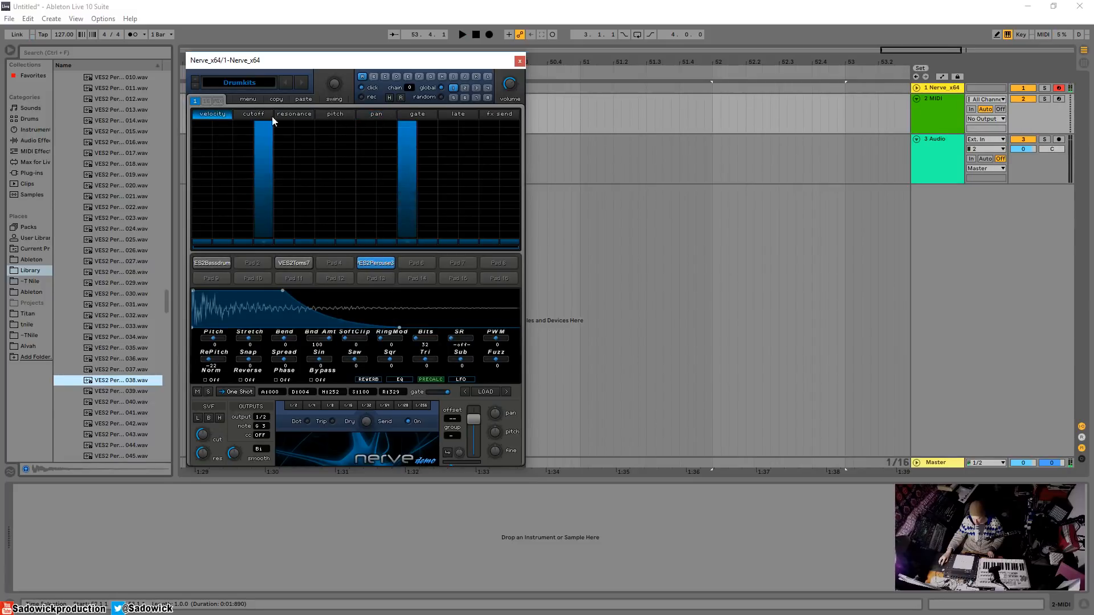
left_click(376, 117)
key("space")
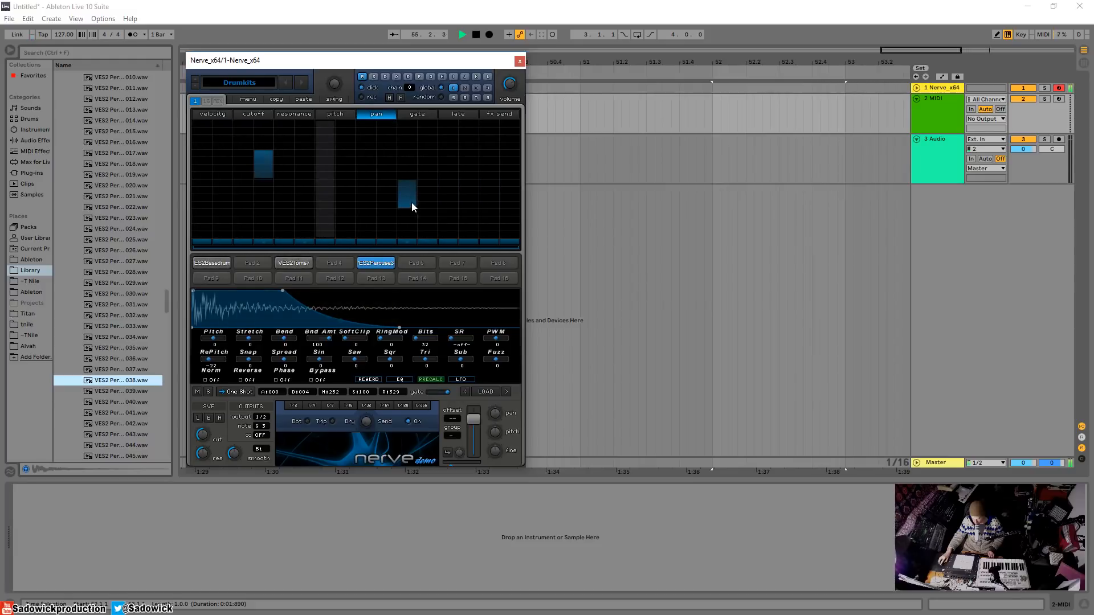
key("space")
- Reduce the opposing pan amounts on the percussive steps 4 and 11 and play the pattern
left_click(411, 189)
left_click(265, 173)
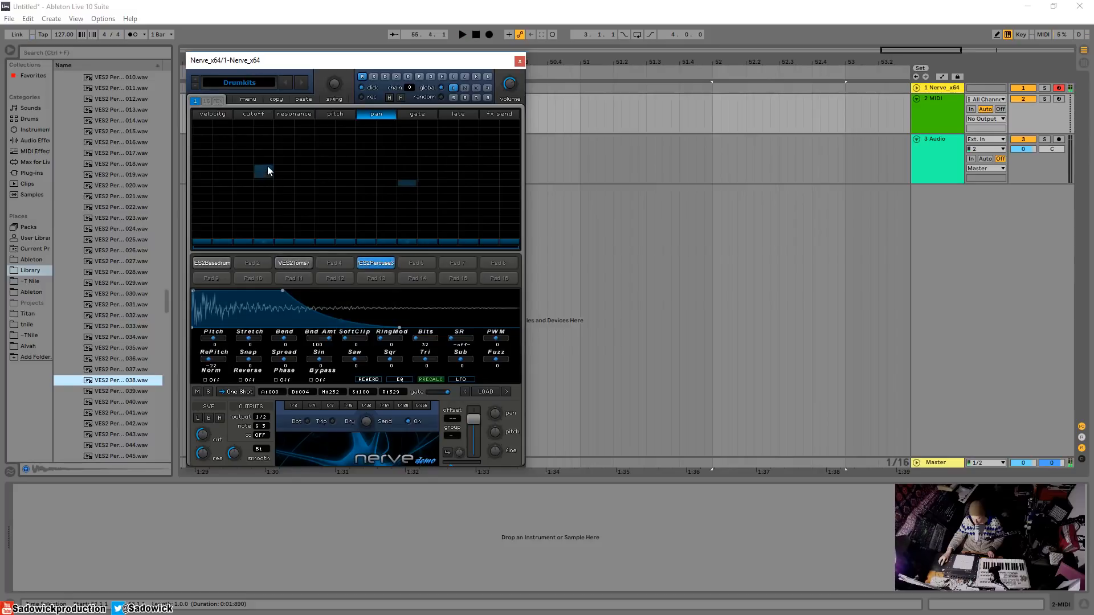
left_click(408, 197)
key("space")
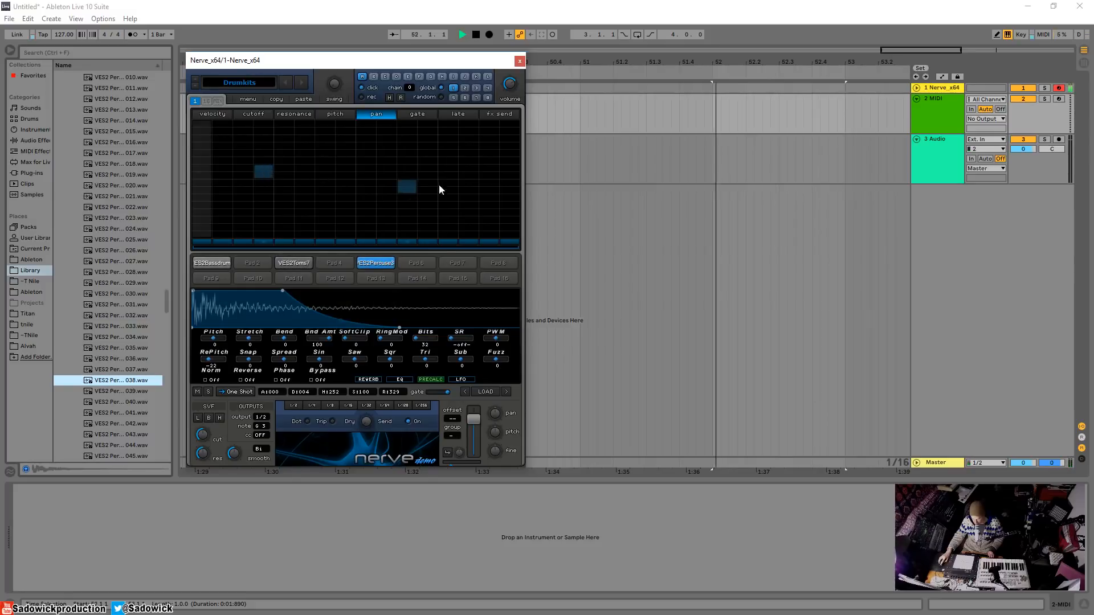
- Try a raised pitch on step 4 and a lowered pitch on step 11 of the percussive pad, and reset both
left_click(342, 113)
key("space")
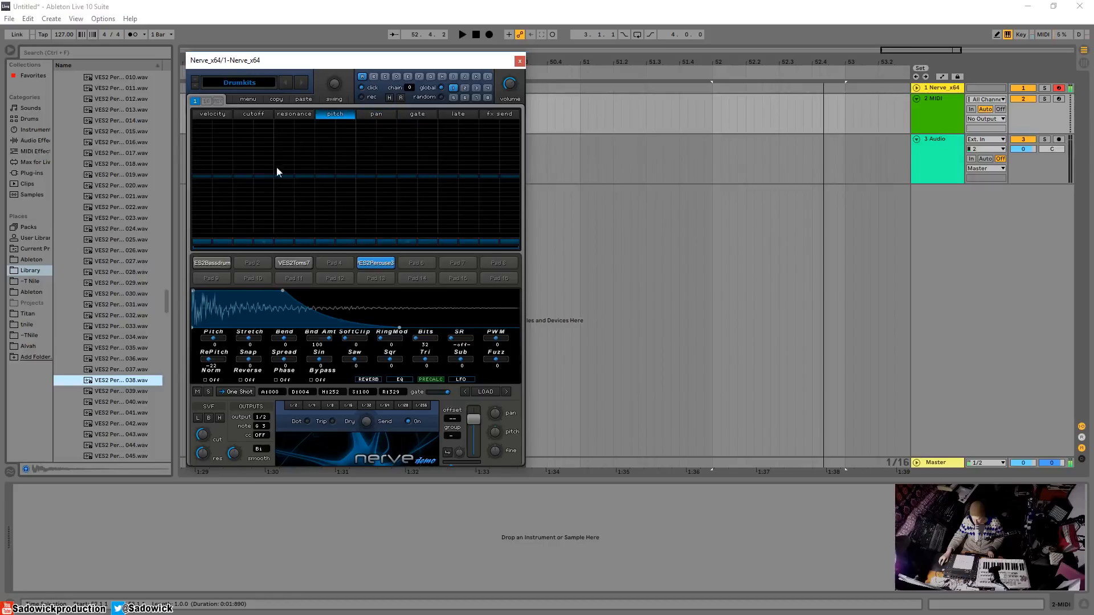
left_click_drag(263, 163, 264, 160)
key("space")
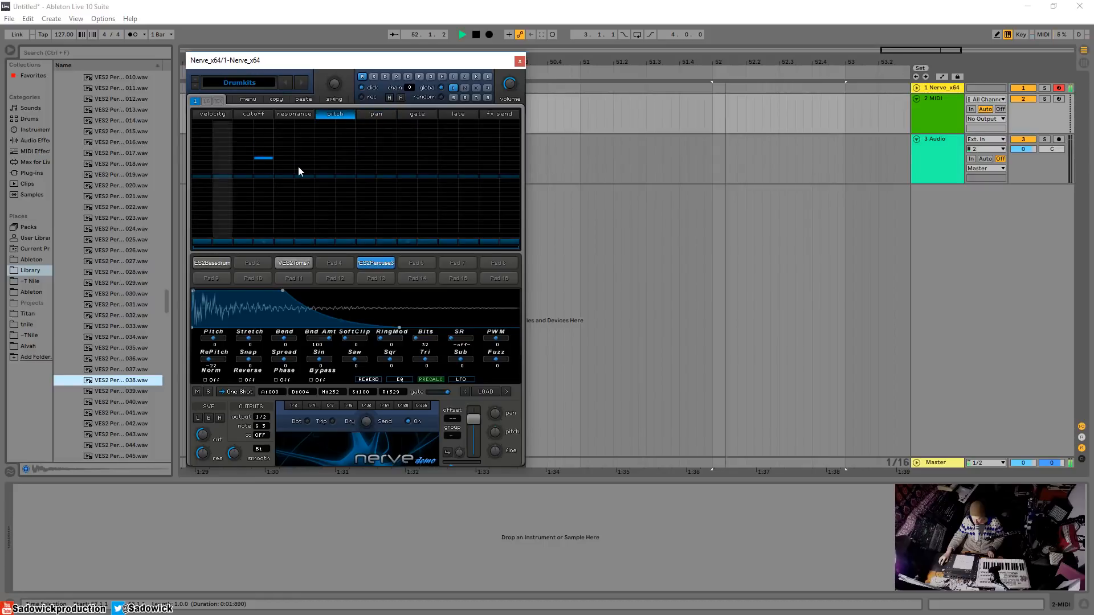
left_click(427, 190)
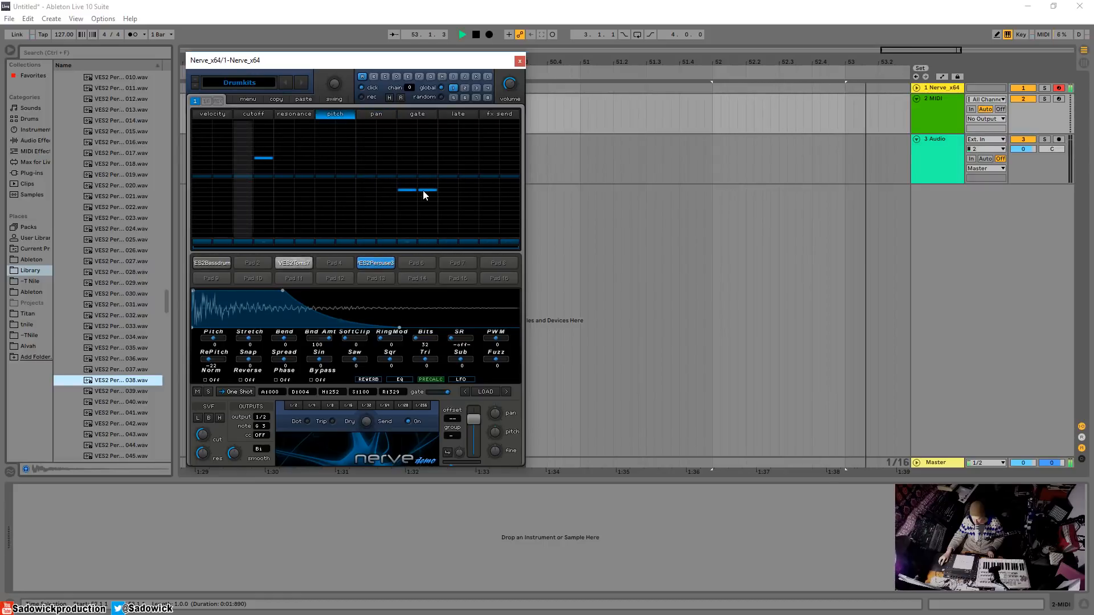
left_click_drag(426, 190, 429, 200)
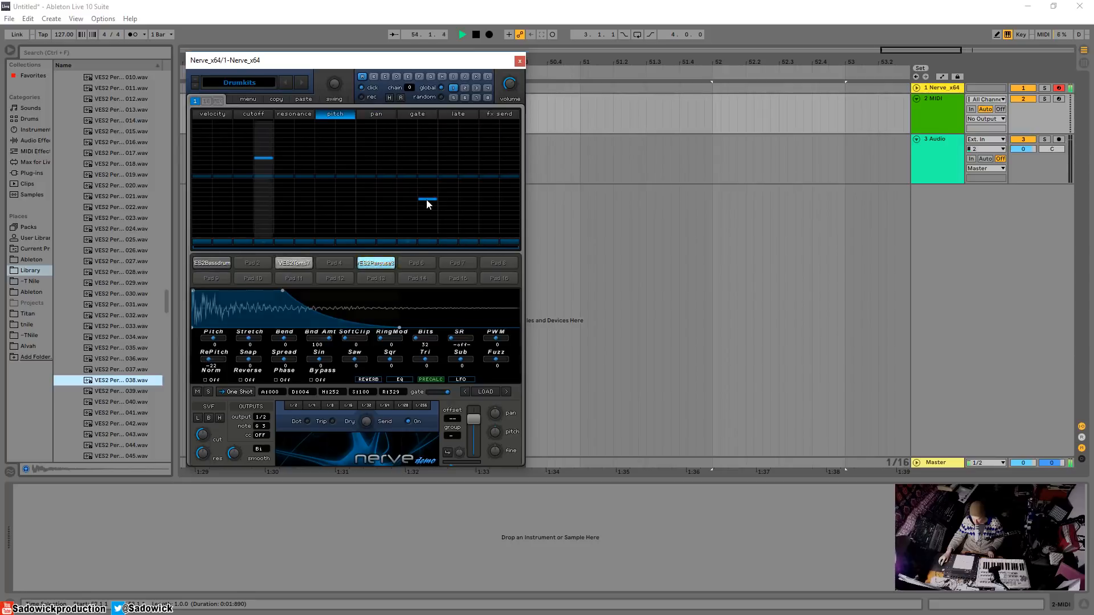
right_click(429, 200)
left_click(409, 200)
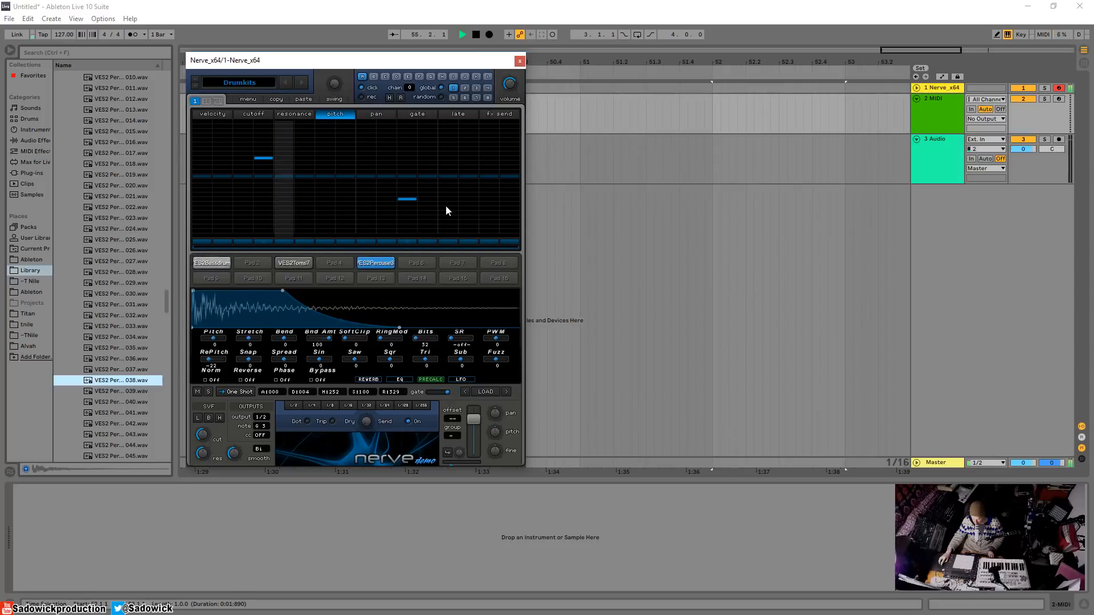
left_click_drag(410, 200, 408, 177)
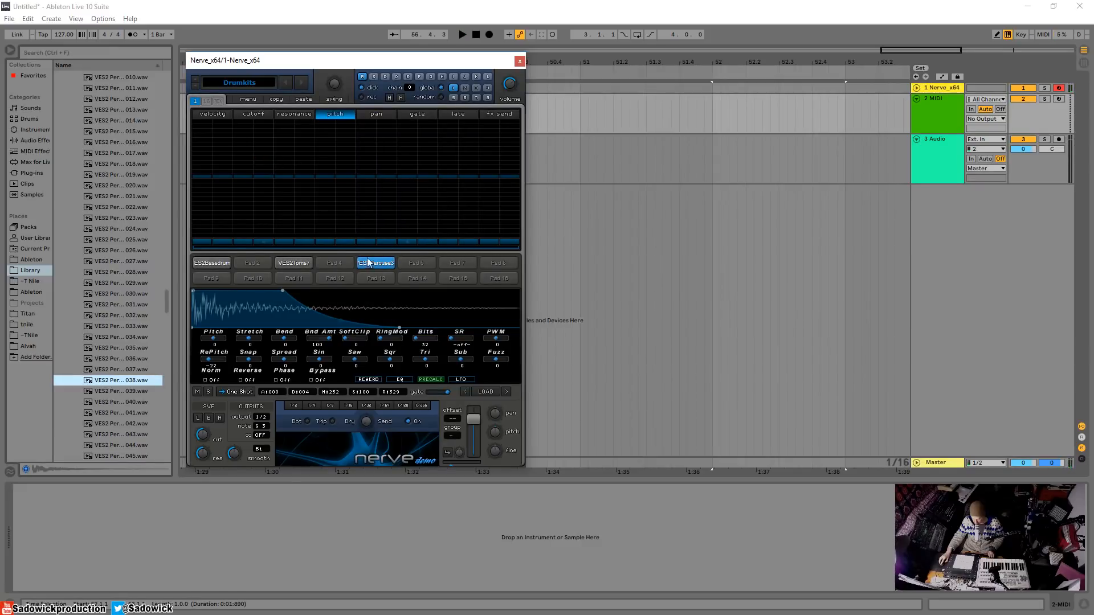
- Select pad 7, collapse the VES2 Percussion folder and open VES2 Closed Hihat inside VES2 Cymbals
left_click(418, 263)
scroll(117, 197, "up", 4)
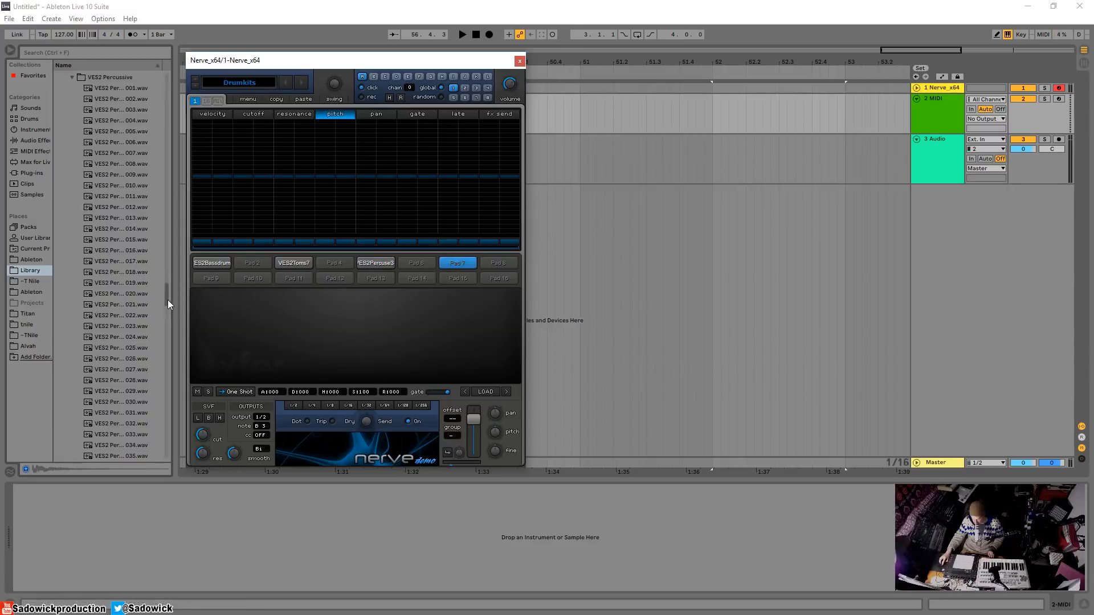
left_click_drag(168, 300, 167, 283)
left_click(64, 312)
left_click(64, 312)
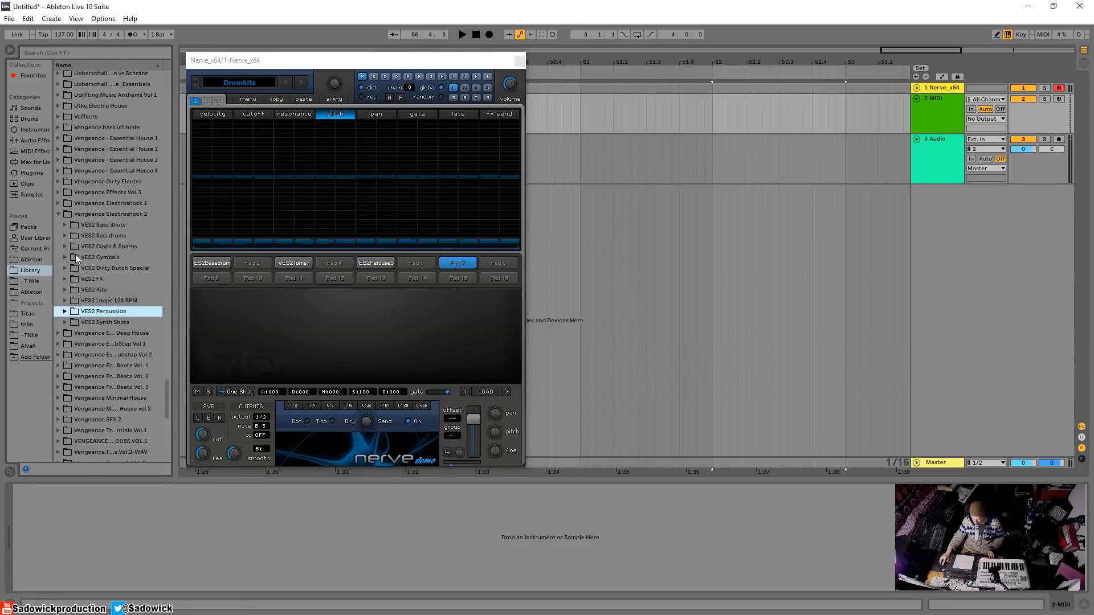
left_click(60, 258)
left_click(65, 258)
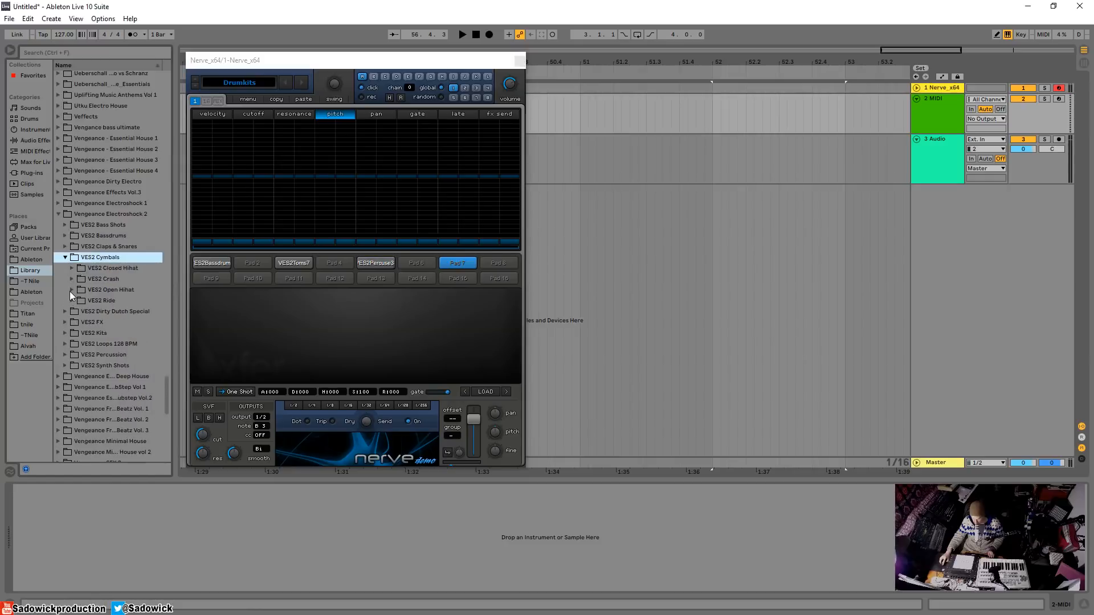
left_click(68, 267)
- Audition closed hihats 001 to 004, load VES2 Closed Hihat 004.wav onto pad 7 and show its velocity lane
left_click(108, 279)
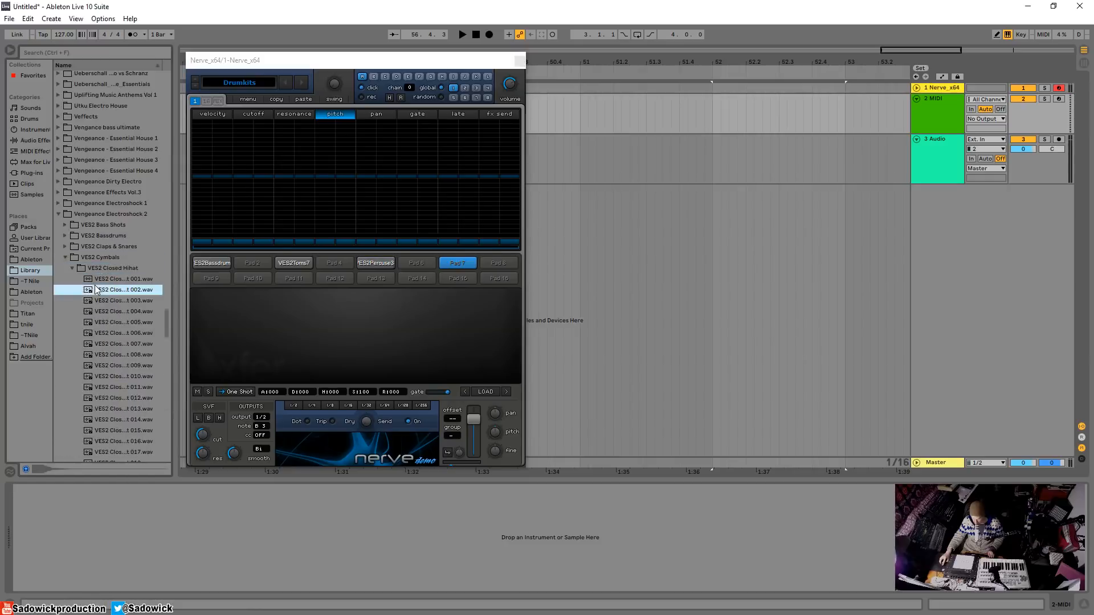
left_click(106, 290)
left_click(108, 300)
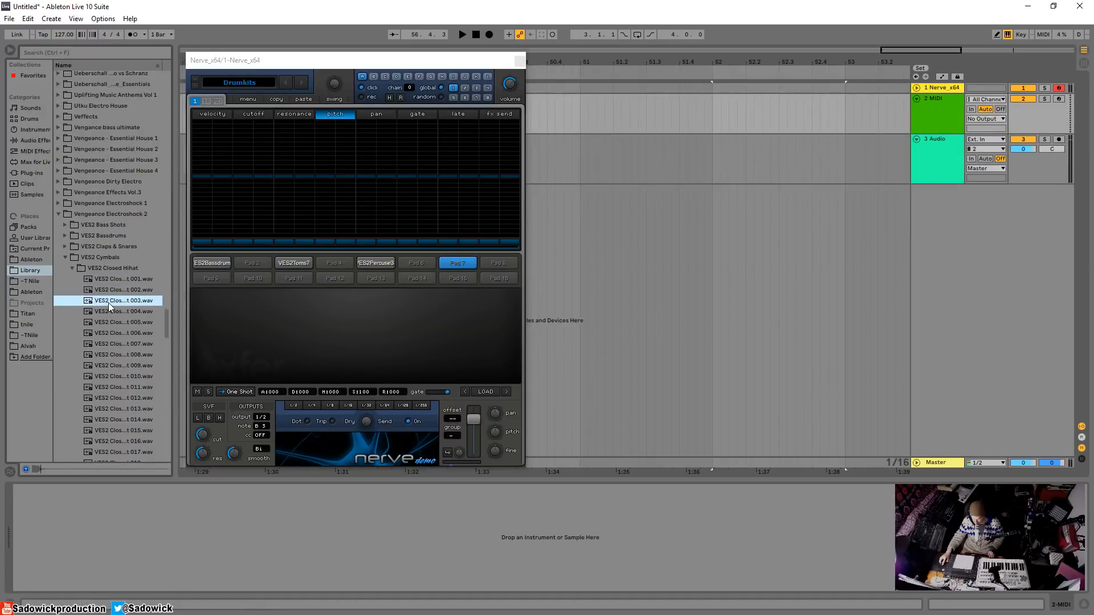
left_click(107, 311)
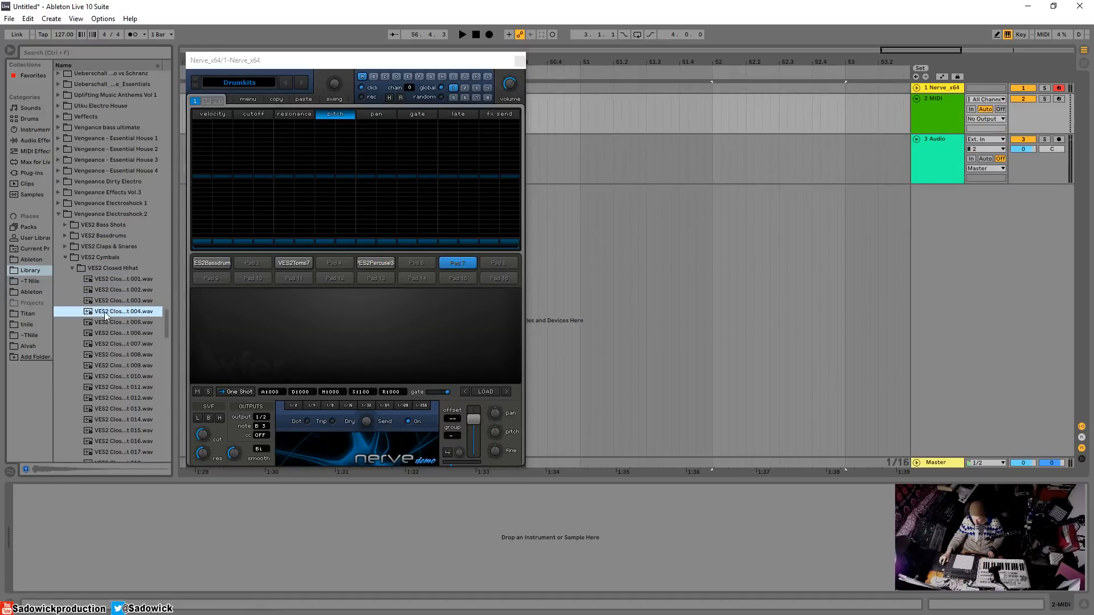
left_click_drag(456, 264, 457, 264)
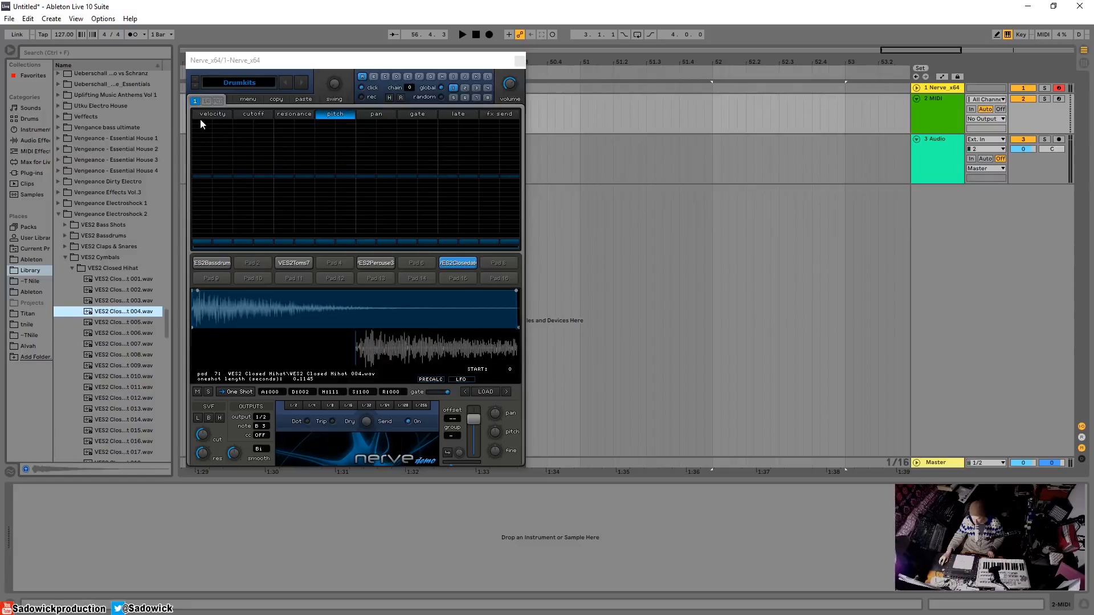
left_click(229, 115)
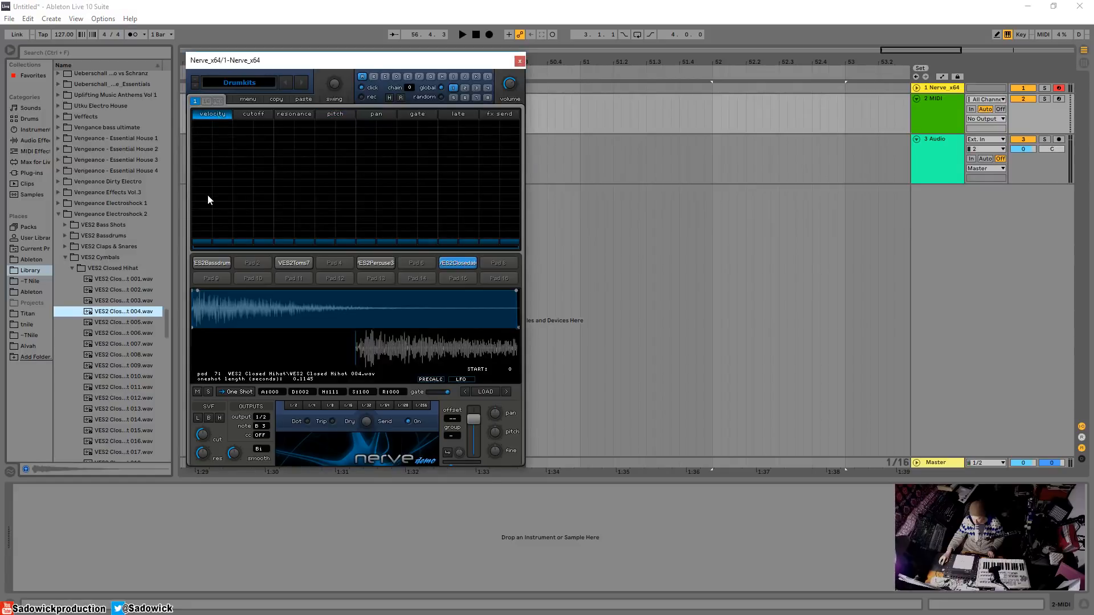
- Fill all 16 closed hihat steps at velocity 127, lower steps 1, 5, 9 and 13 to about 56, and play the pattern
left_click_drag(203, 123, 516, 121)
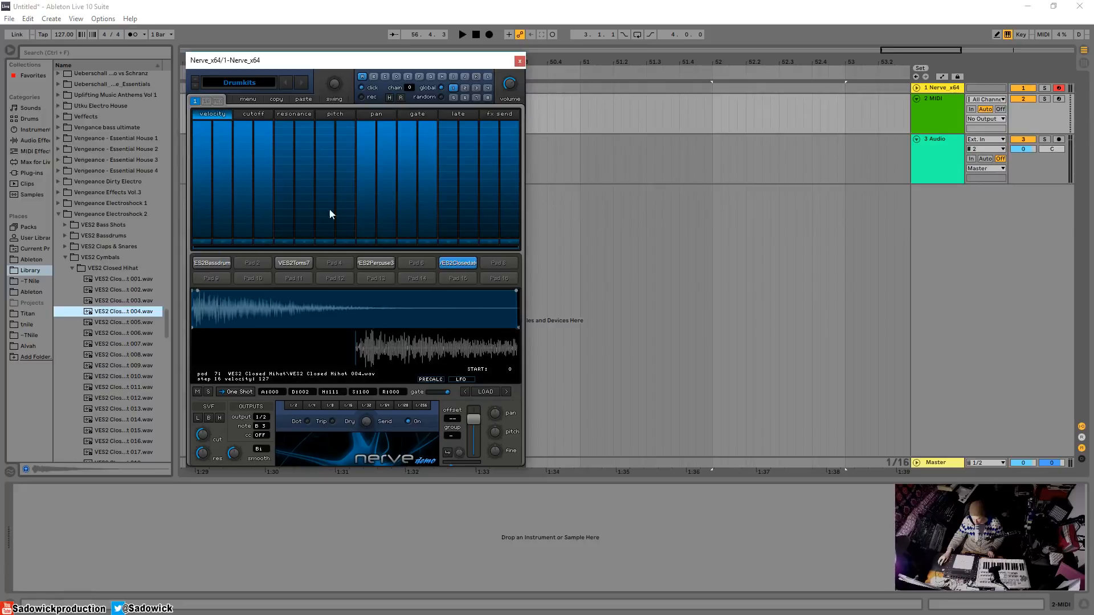
left_click(206, 191)
left_click(286, 189)
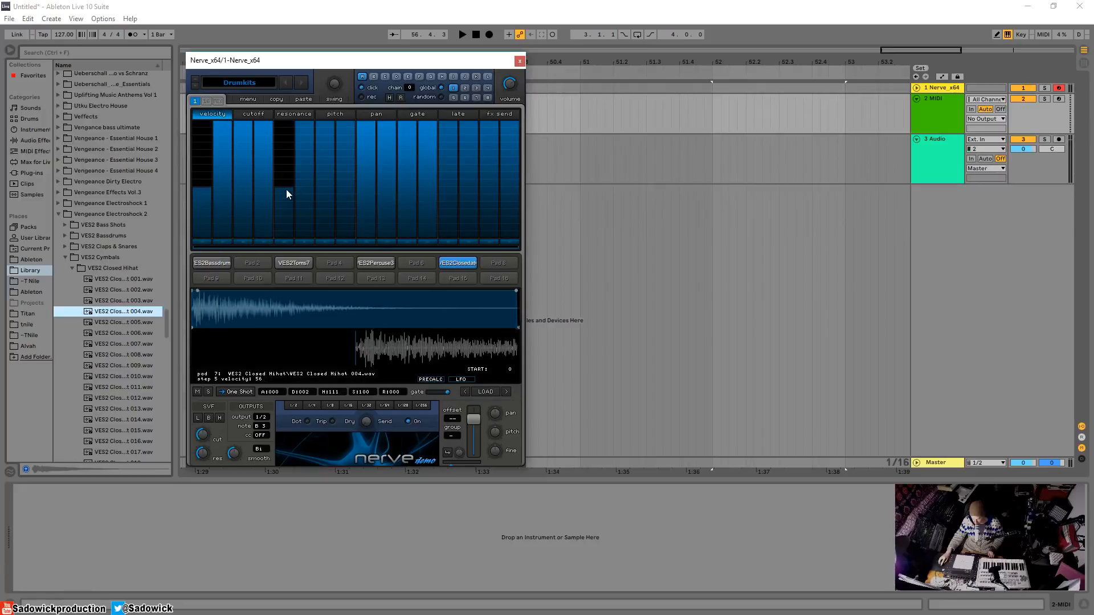
left_click(359, 191)
left_click(448, 189)
key("space")
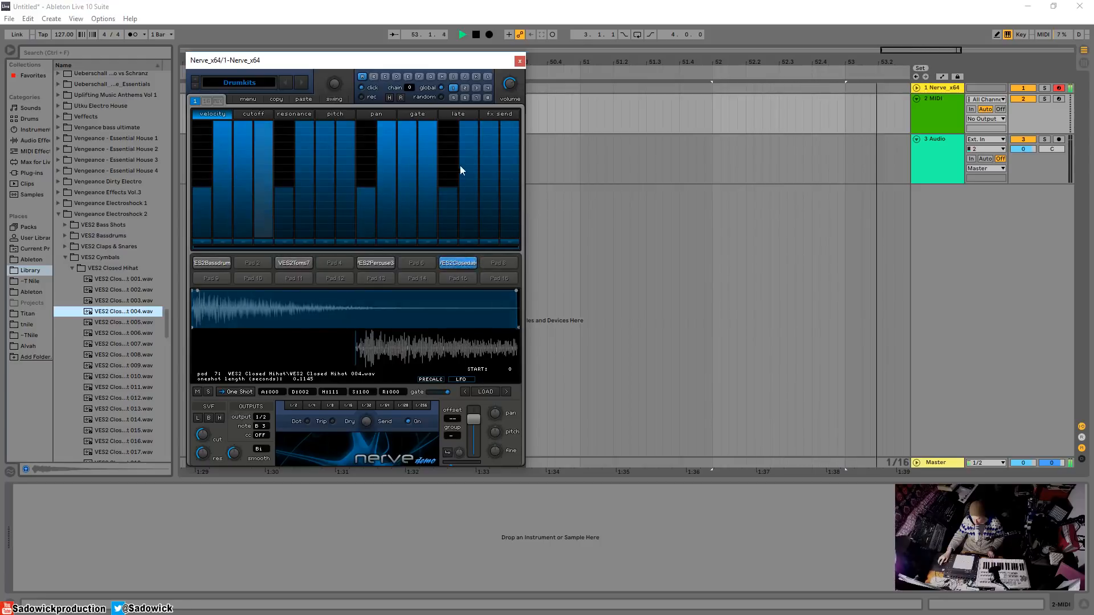
key("space")
- Solo the closed hihat pad, set its Precalc SR to 22050 and play the pattern to hear it
left_click(208, 391)
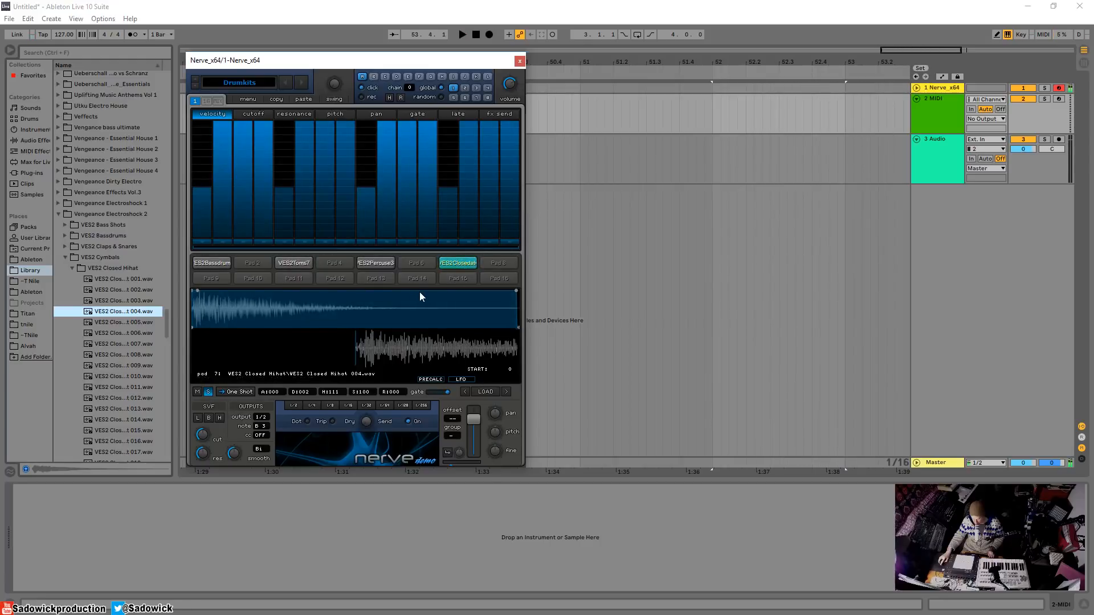
key("space")
left_click(432, 380)
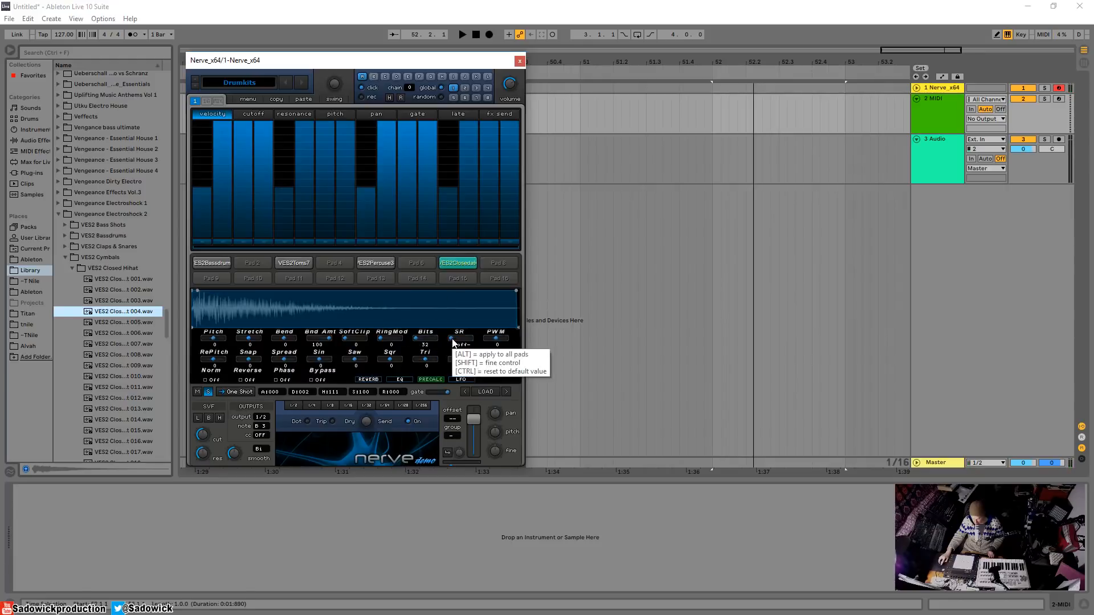
mouse_move(451, 338)
left_mouse_down()
mouse_move(485, 345)
mouse_move(468, 343)
left_mouse_up()
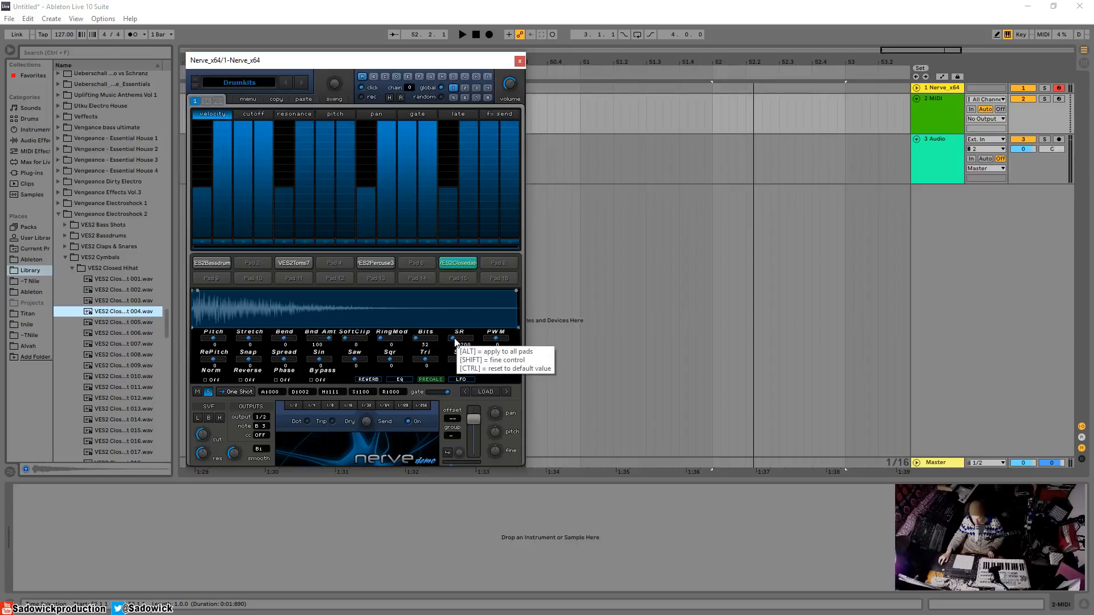
left_click_drag(455, 341, 479, 345)
key("space")
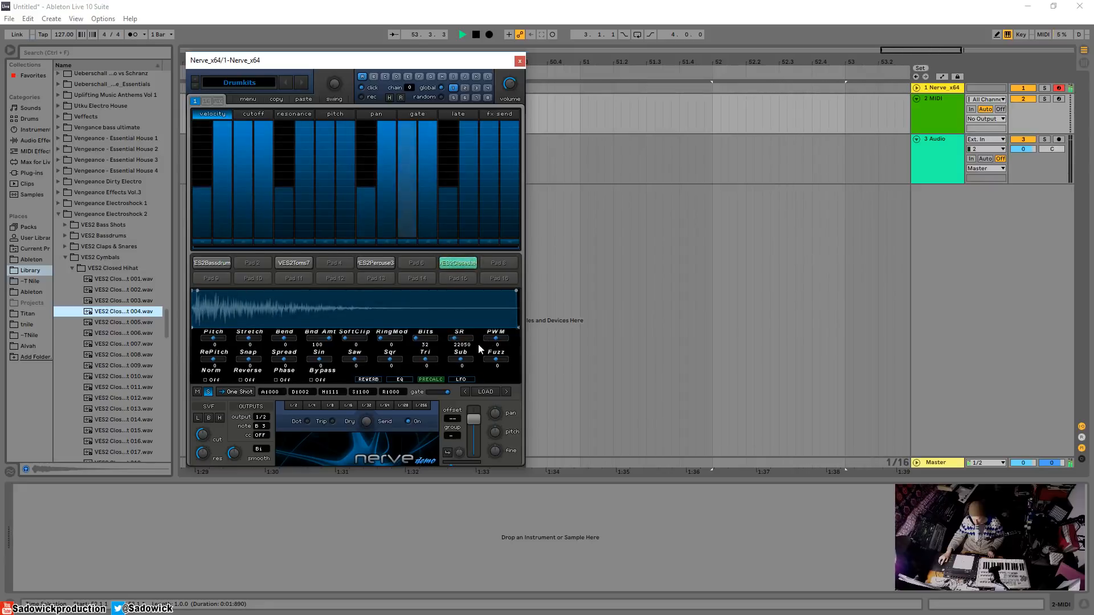
key("space")
key("space")
mouse_move(455, 342)
left_mouse_down()
mouse_move(439, 343)
mouse_move(455, 340)
left_mouse_up()
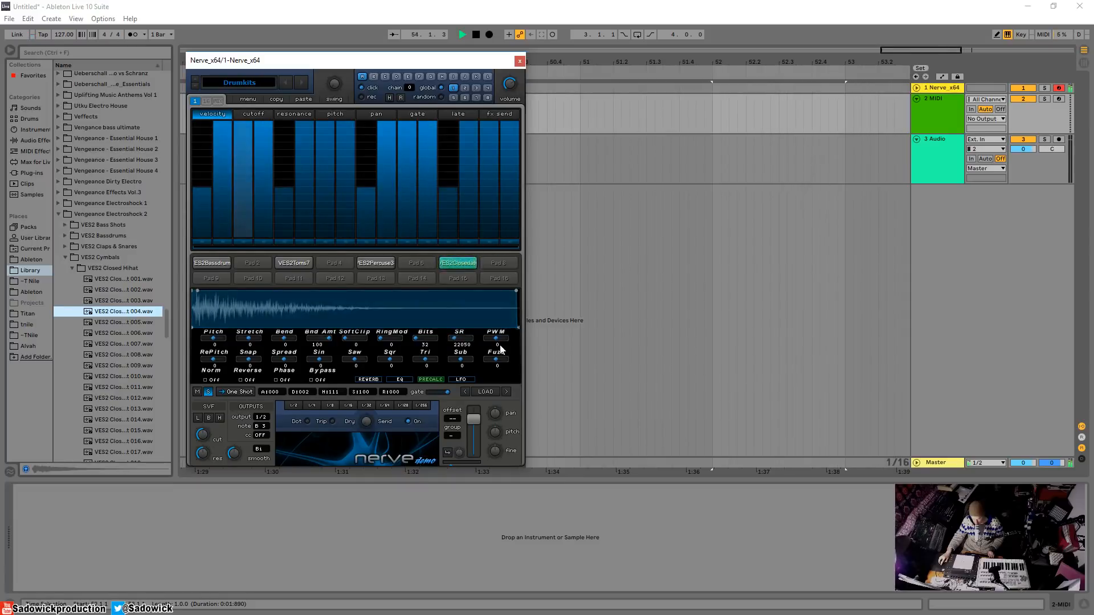
key("space")
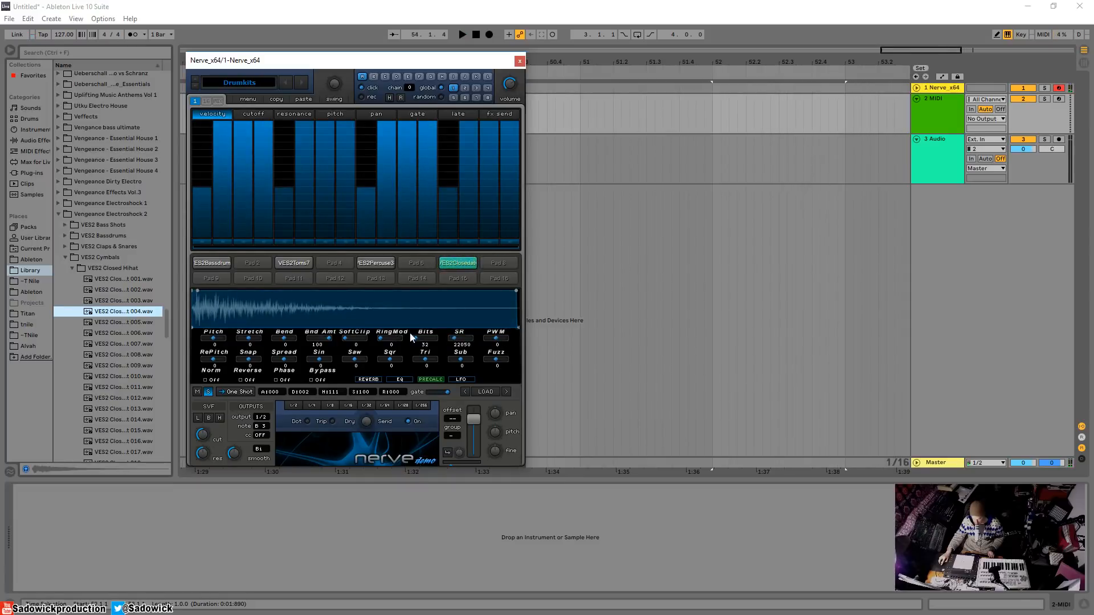
- Try a Precalc Bits value of 2 on the closed hihat and reset Bits to 32 during playback
left_click(435, 340)
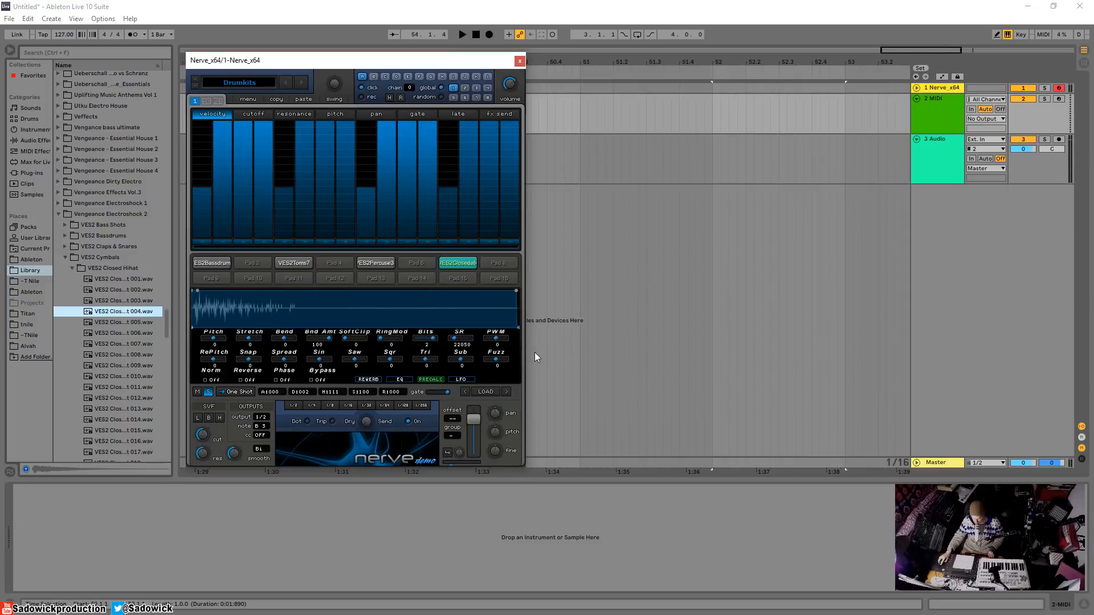
key("space")
double_click(435, 340)
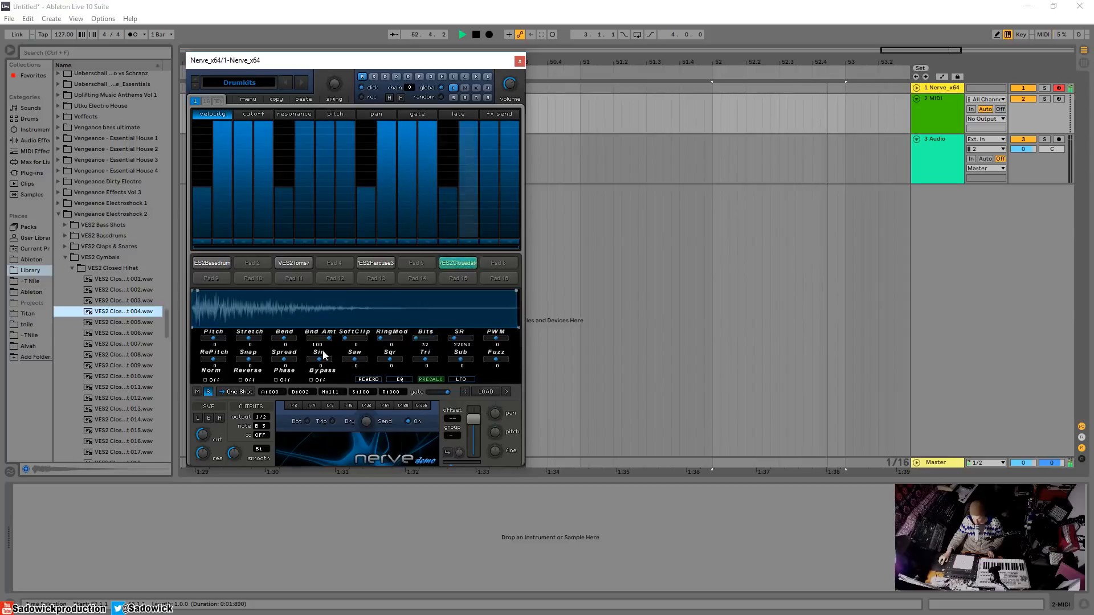
key("space")
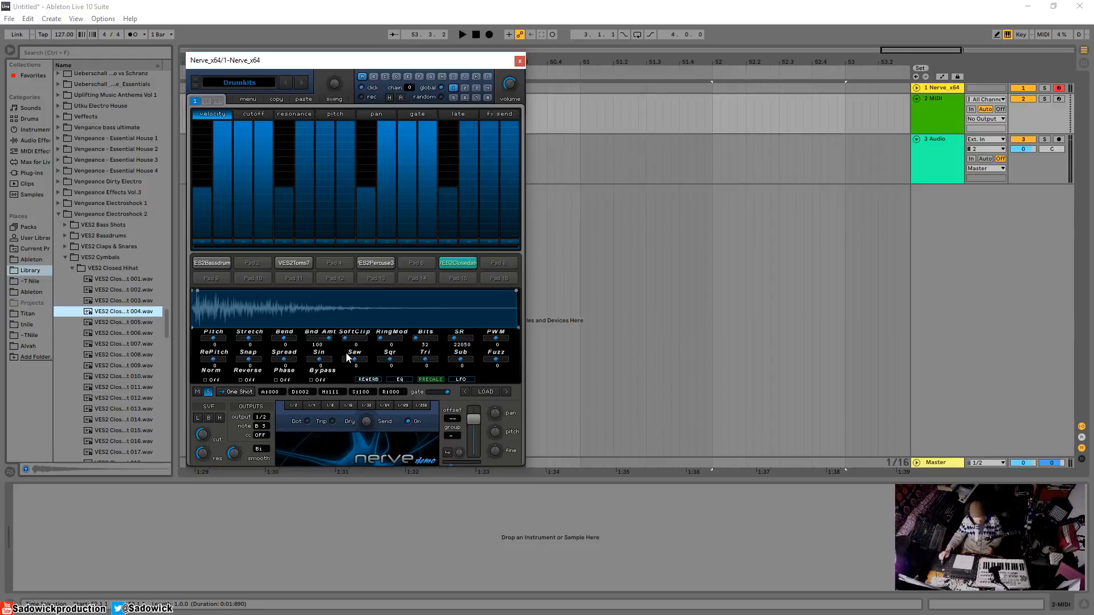
- Draw varied pan values across the closed hihat steps, widen them during playback and move steps 11 and 12 to the opposite side
left_click(377, 115)
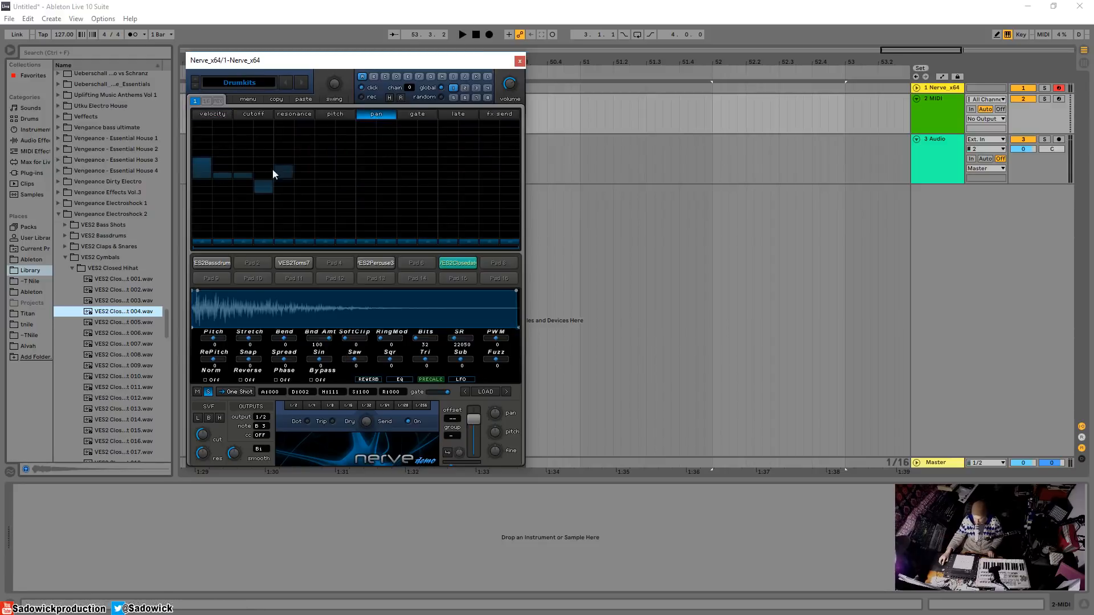
left_click_drag(273, 170, 387, 191)
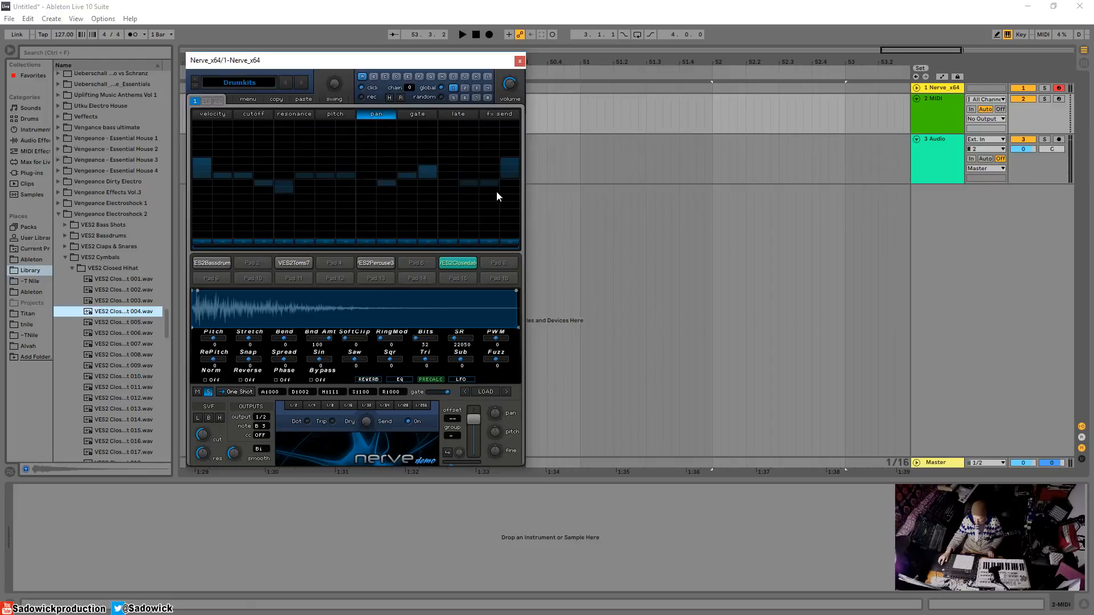
left_click_drag(496, 192, 500, 195)
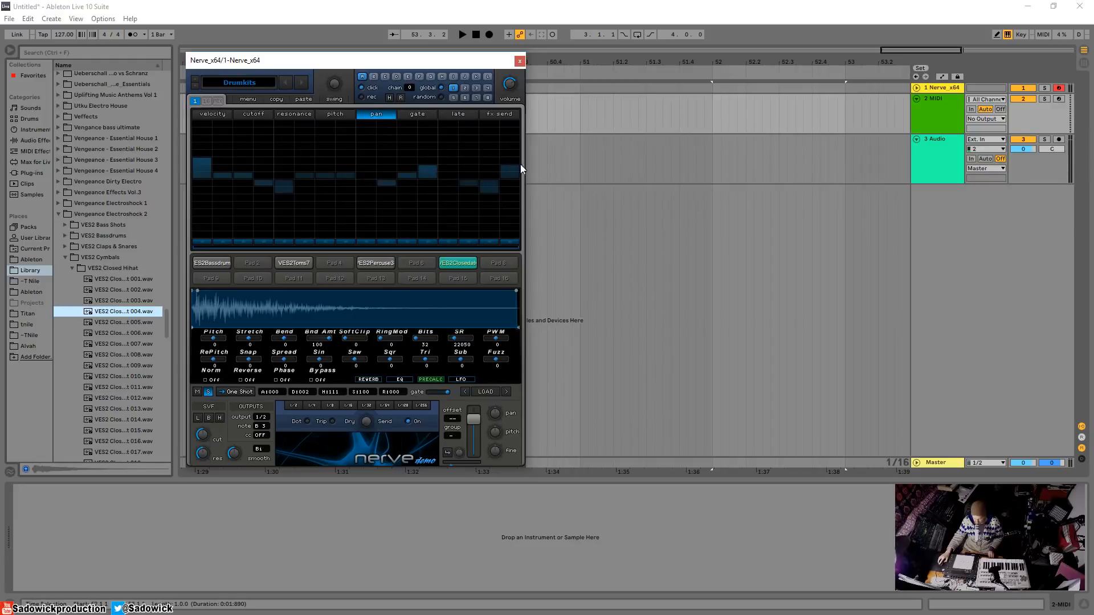
key("space")
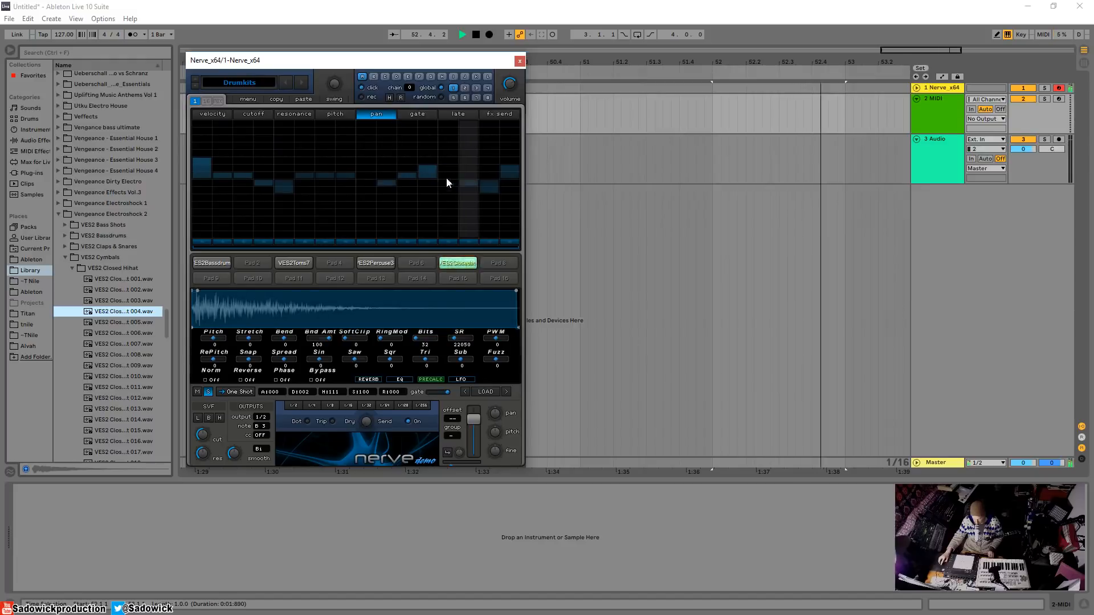
mouse_move(202, 168)
left_mouse_down()
mouse_move(207, 130)
mouse_move(242, 174)
mouse_move(294, 167)
mouse_move(213, 164)
mouse_move(245, 157)
mouse_move(303, 196)
mouse_move(332, 165)
mouse_move(327, 205)
mouse_move(415, 149)
mouse_move(424, 204)
mouse_move(412, 213)
mouse_move(484, 180)
mouse_move(494, 188)
mouse_move(488, 179)
mouse_move(514, 206)
left_mouse_up()
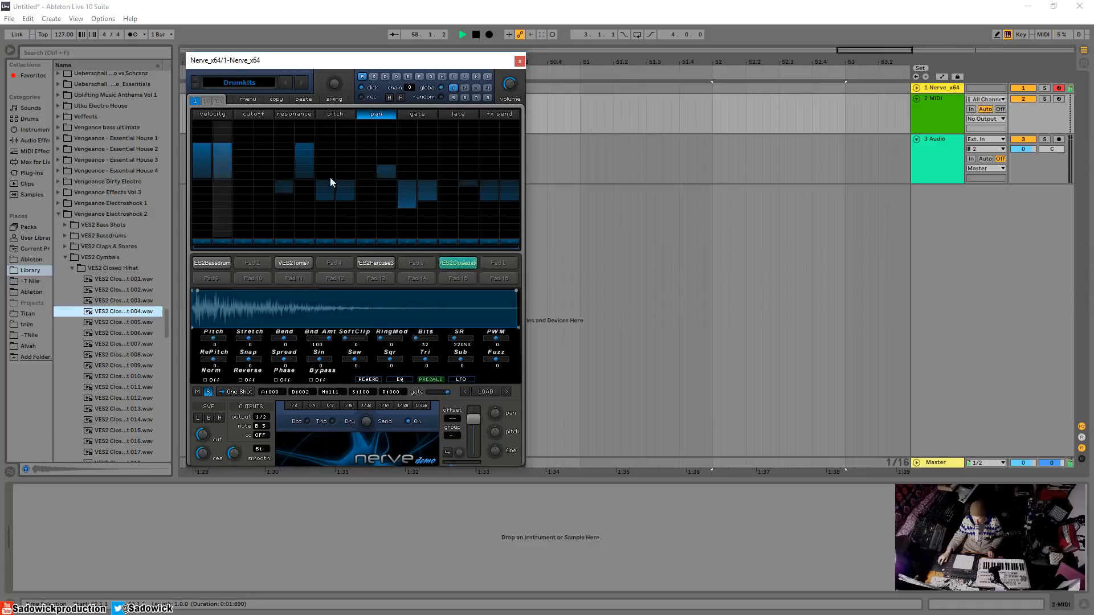
mouse_move(415, 191)
left_mouse_down()
mouse_move(405, 156)
mouse_move(434, 159)
left_mouse_up()
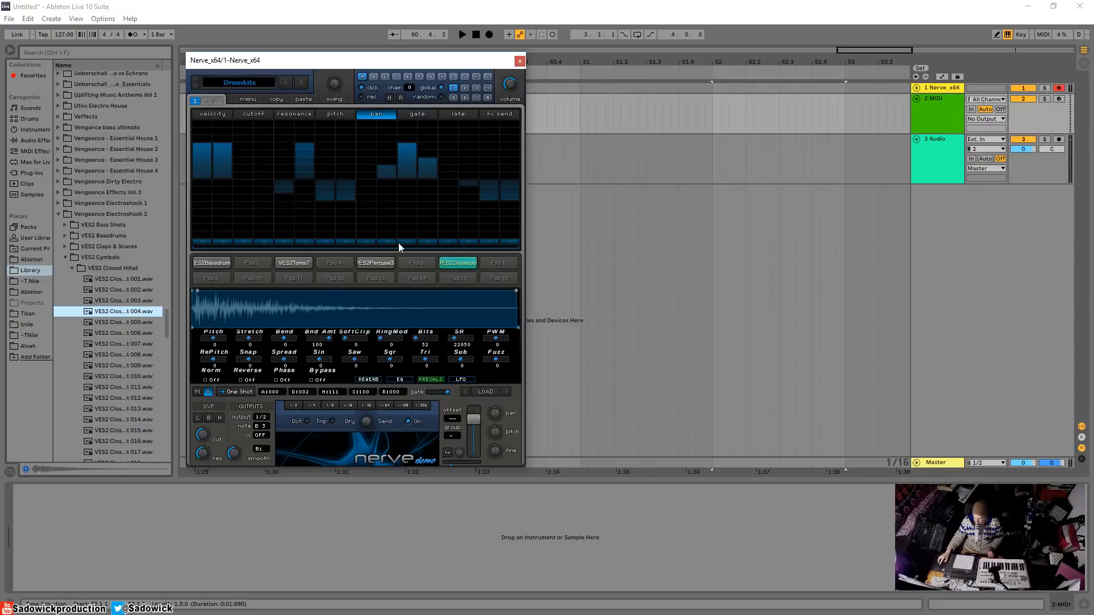
- Shorten the gate progressively on closed hihat steps 13 to 16 and play the result
left_click(409, 116)
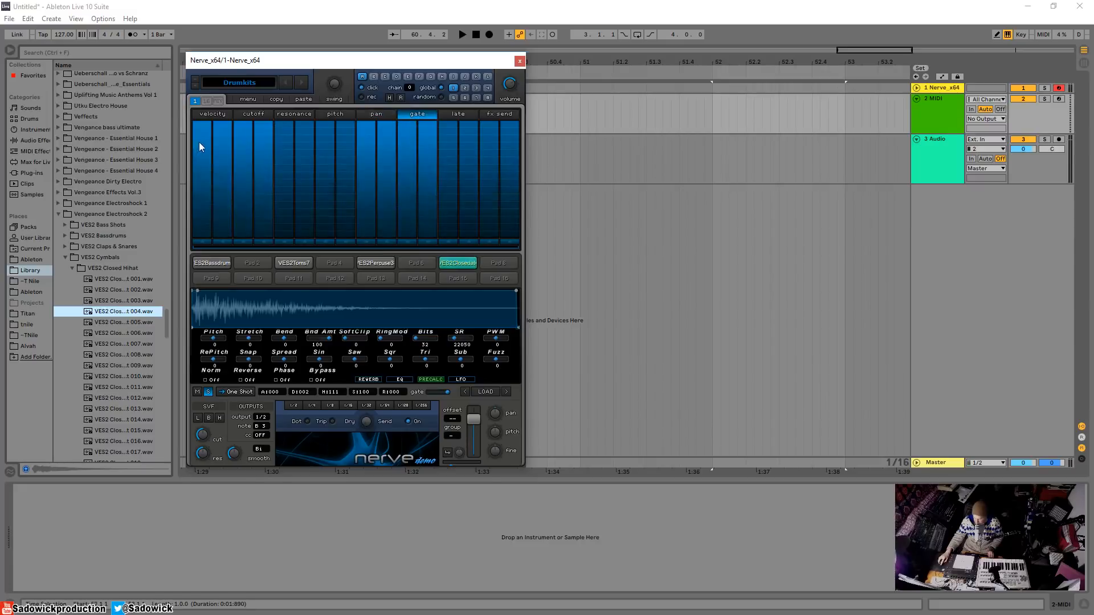
mouse_move(209, 163)
left_mouse_down()
mouse_move(515, 210)
mouse_move(151, 109)
mouse_move(401, 118)
left_mouse_up()
key("space")
key("space")
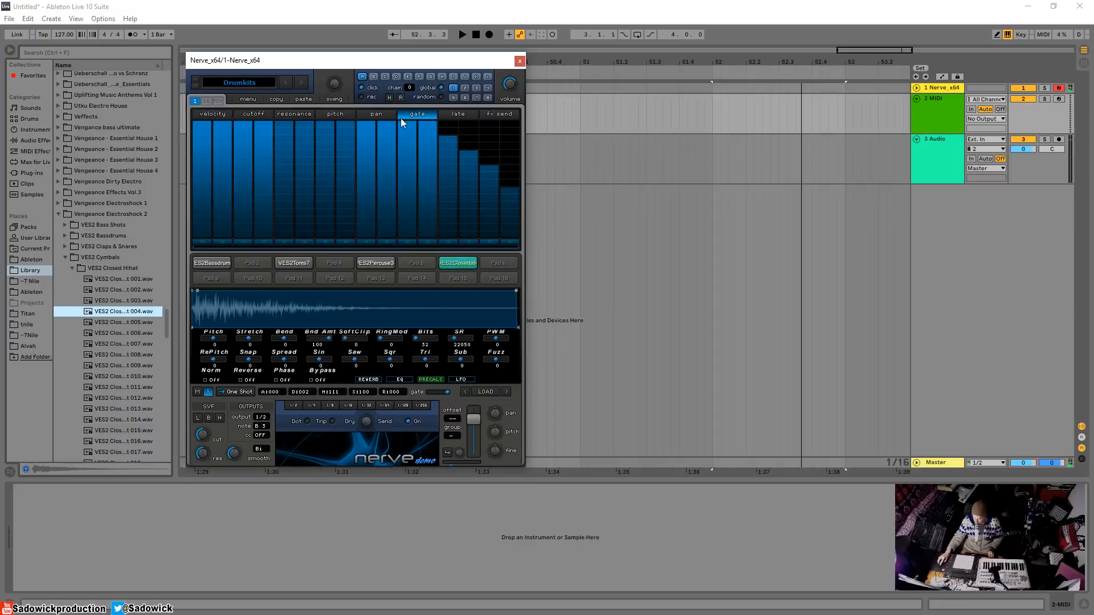
- Try varied late timing offsets on the first eight closed hihat steps, play them and reset the lane
left_click(458, 116)
mouse_move(206, 150)
left_mouse_down()
mouse_move(513, 147)
mouse_move(409, 182)
mouse_move(176, 196)
mouse_move(279, 206)
mouse_move(224, 168)
left_mouse_up()
key("space")
key("space")
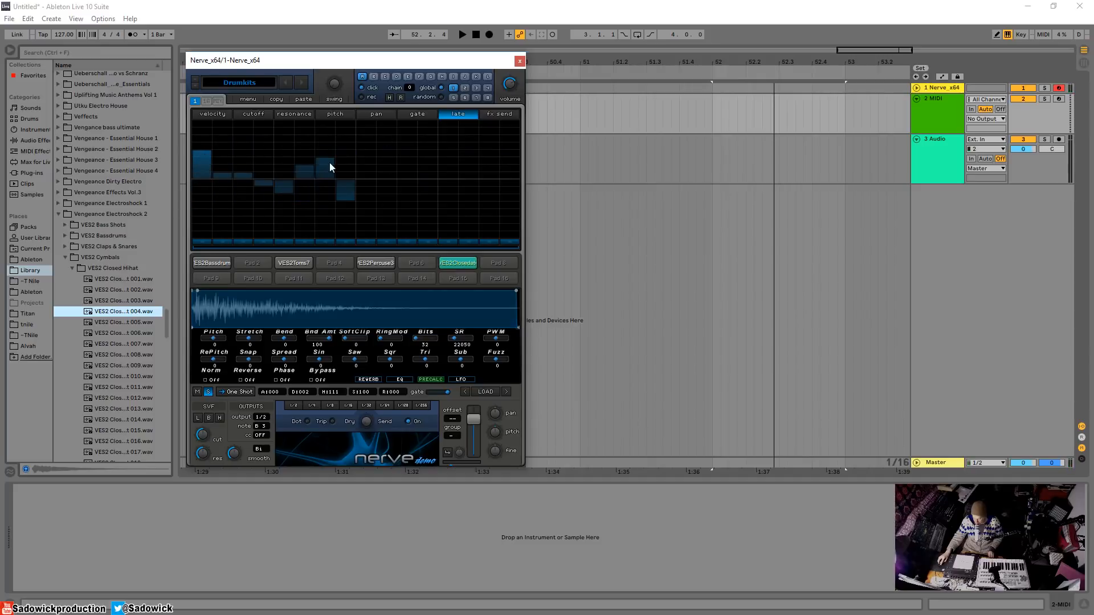
key("space")
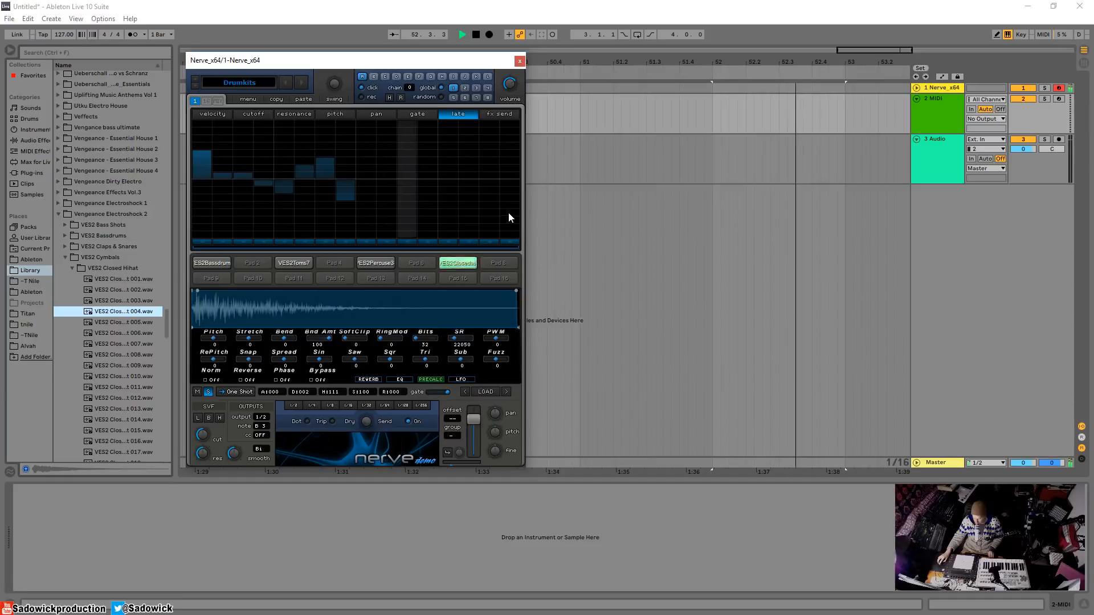
mouse_move(330, 177)
left_mouse_down()
mouse_move(196, 169)
mouse_move(270, 180)
mouse_move(215, 186)
mouse_move(262, 190)
mouse_move(235, 178)
mouse_move(300, 134)
mouse_move(305, 177)
mouse_move(330, 179)
left_mouse_up()
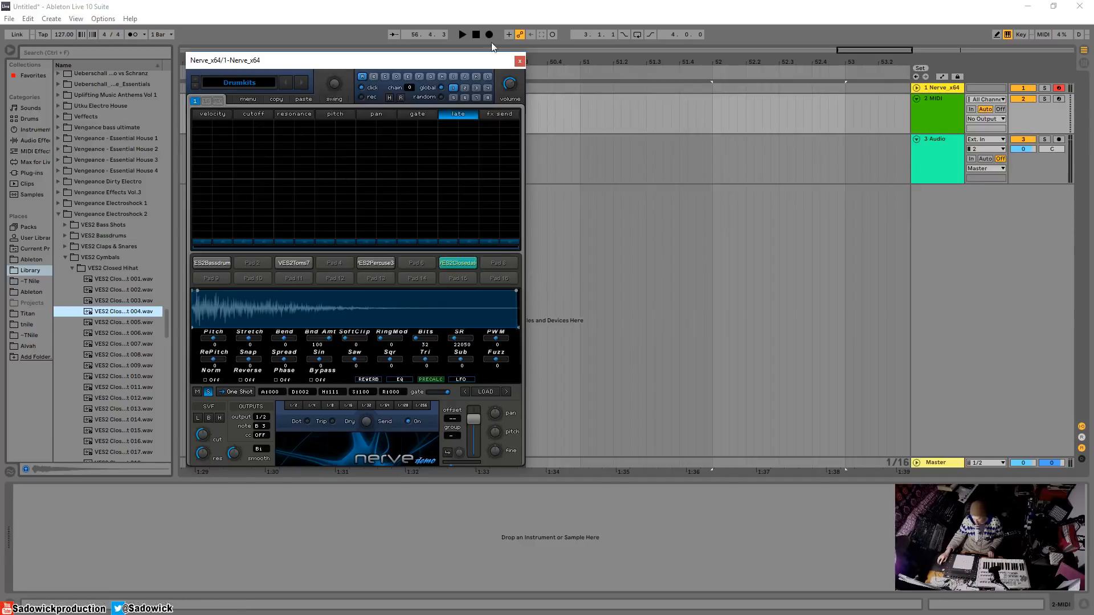
- View the fx send lane, return to velocity and play the full pattern with the closed hihat no longer soloed
left_click(496, 115)
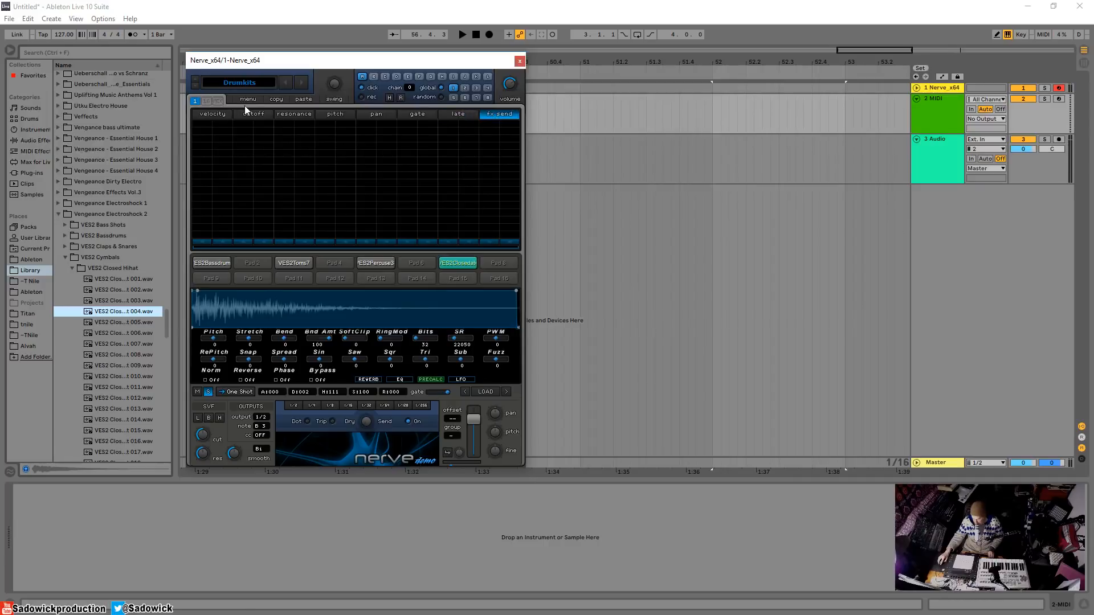
left_click(210, 116)
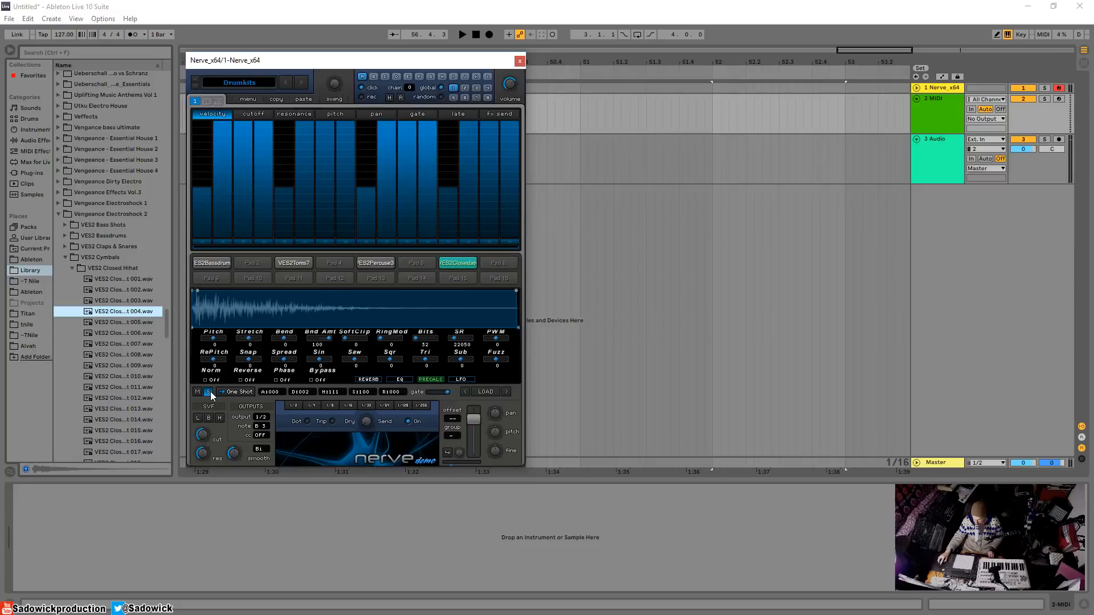
key("space")
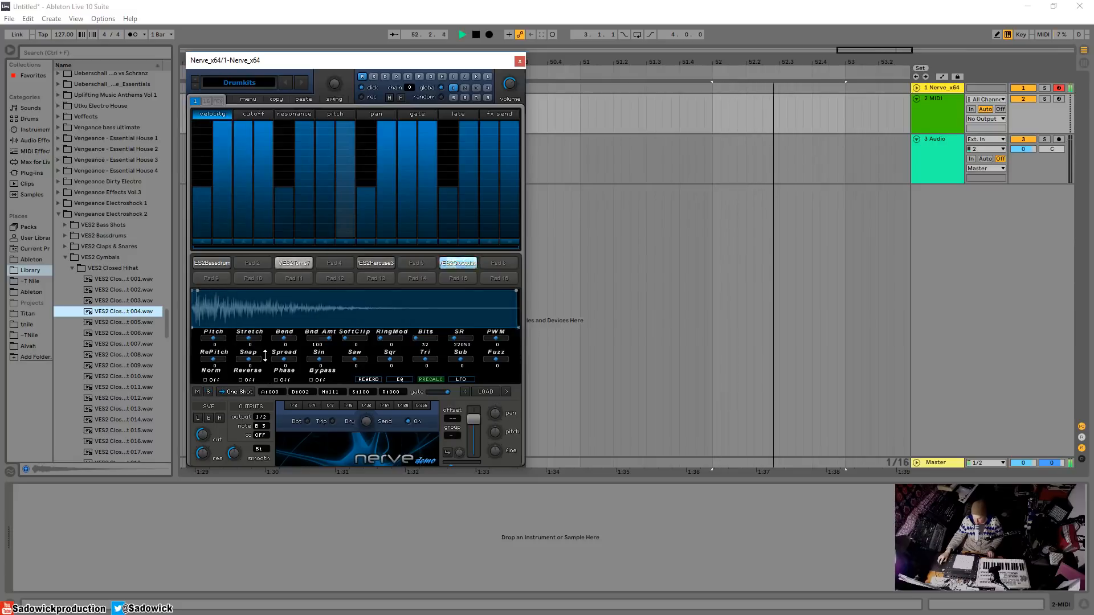
- Lower the closed hihat pad's volume slightly while the full pattern plays
left_click(391, 266)
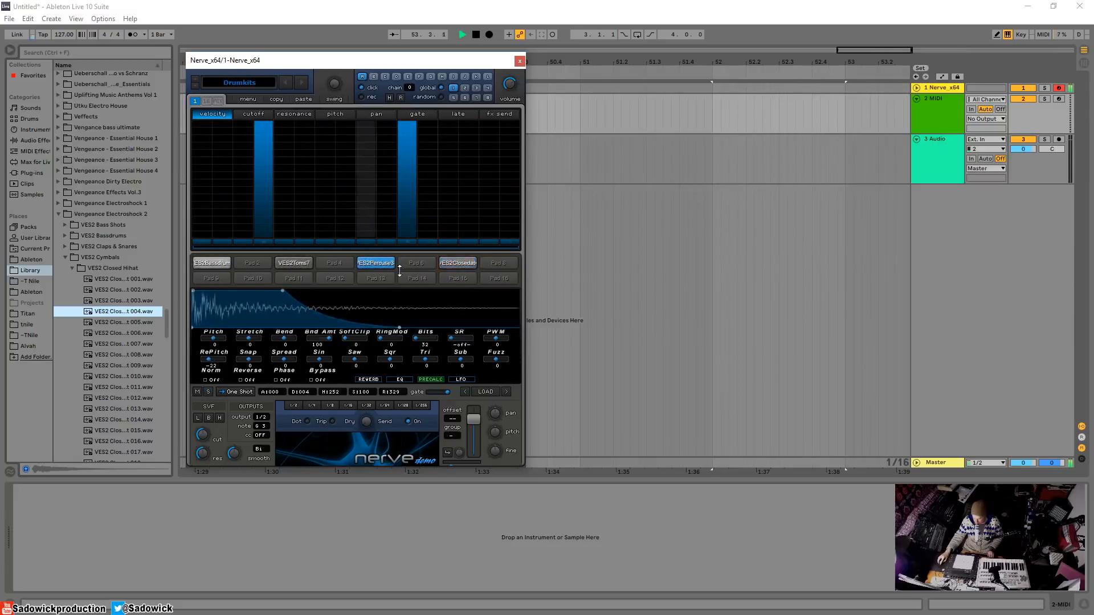
left_click(457, 263)
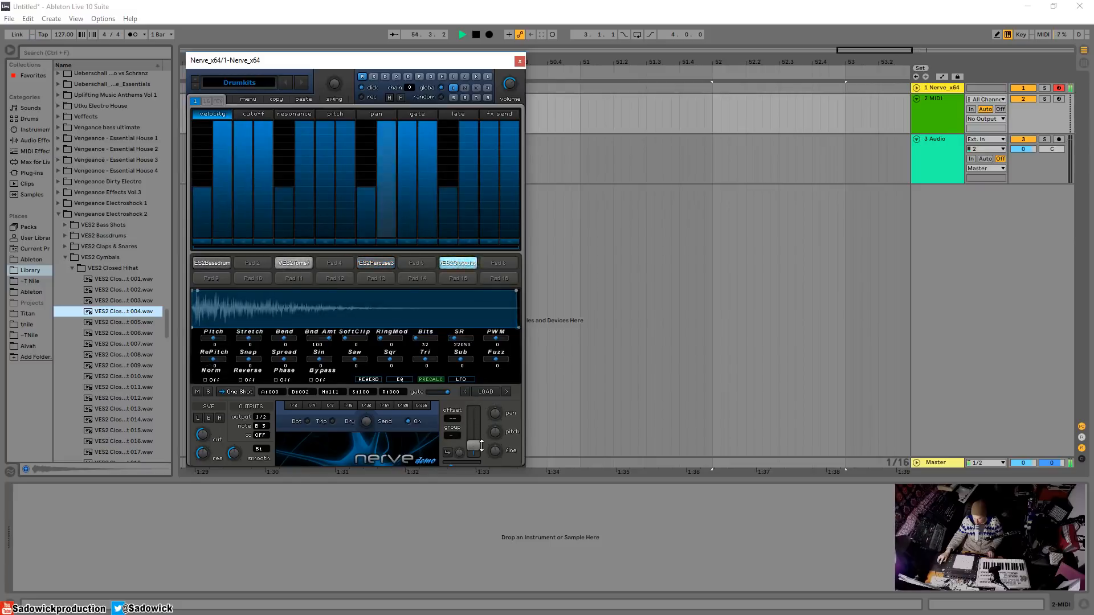
left_click_drag(481, 446, 482, 427)
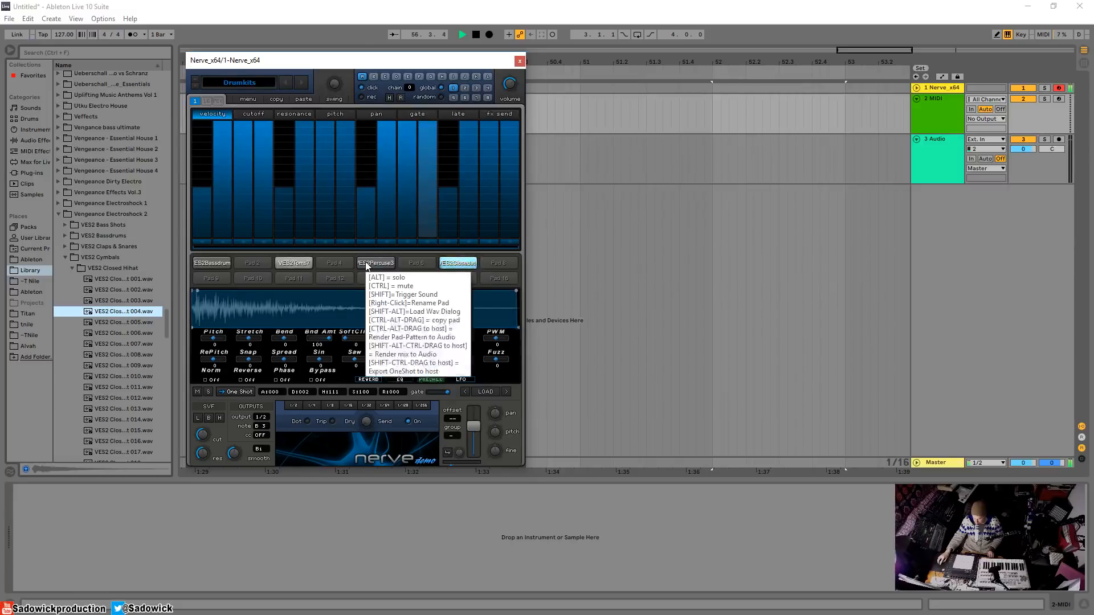
- Set the tom pad's RePitch to -8 and adjust its amplitude envelope to hold 056 and sustain 95 during playback
left_click(295, 262)
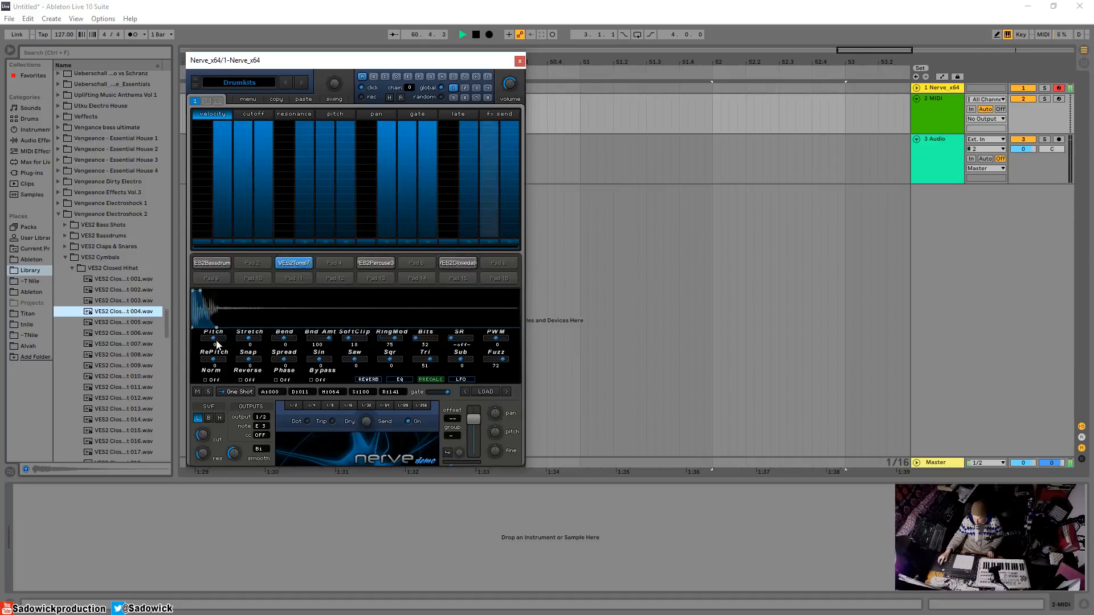
left_click_drag(211, 359, 204, 361)
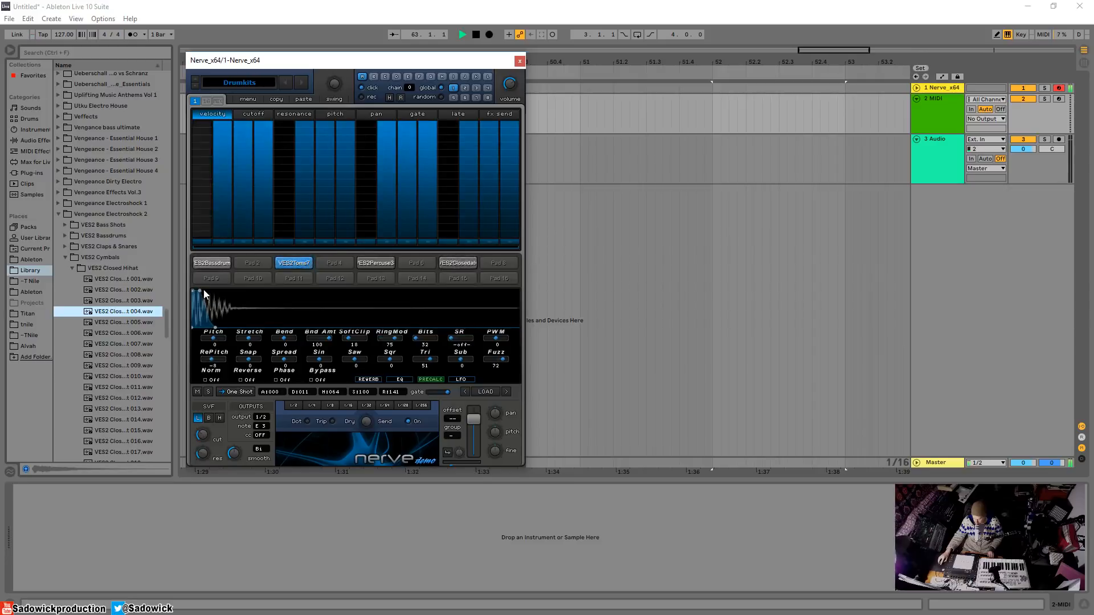
left_click_drag(200, 292, 198, 291)
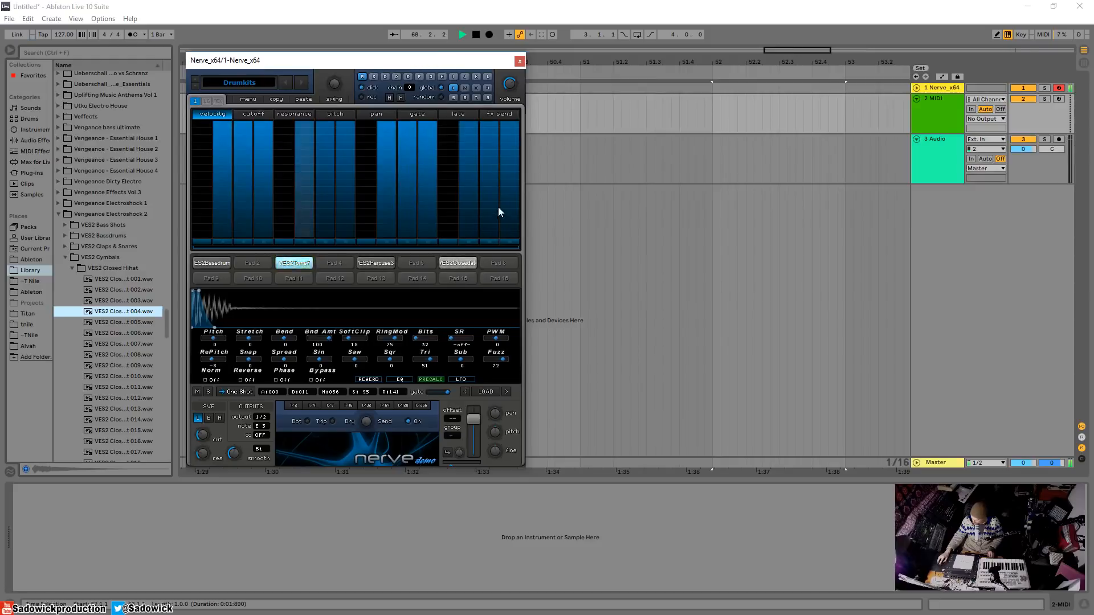
key("space")
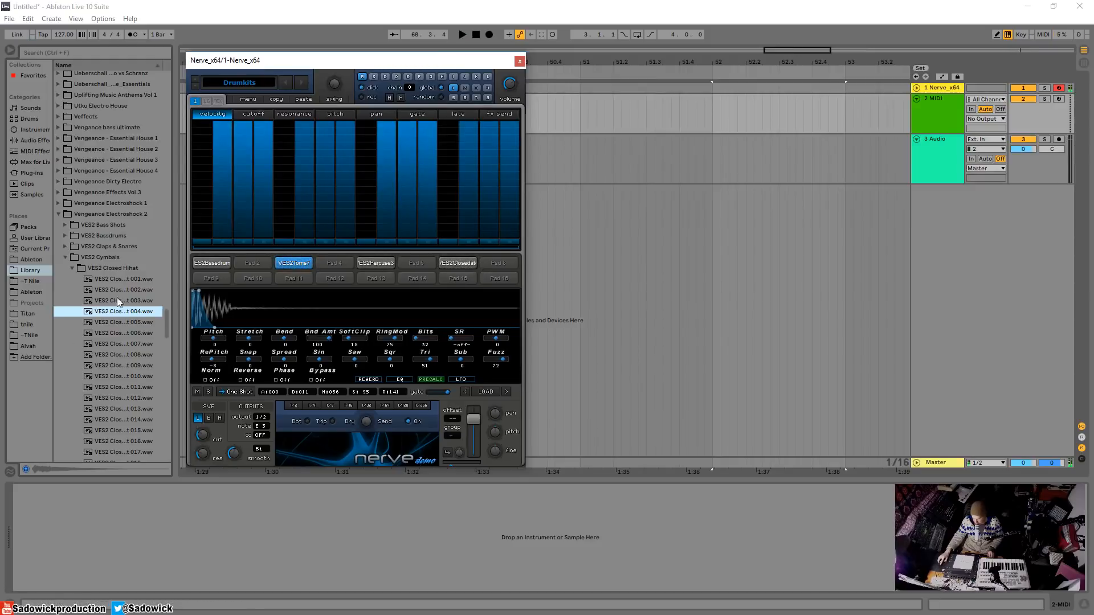
- Audition the one-shots in the VES2 Percussive folder under VES2 Percussion, up to sample 031
left_click(66, 257)
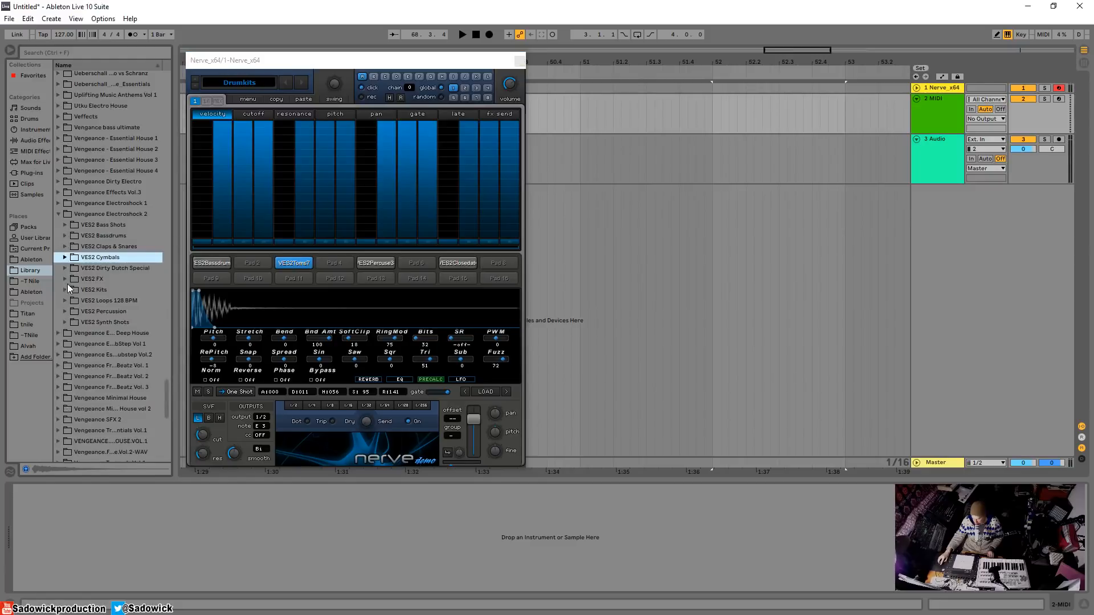
left_click(65, 311)
left_click(72, 322)
left_click(125, 365)
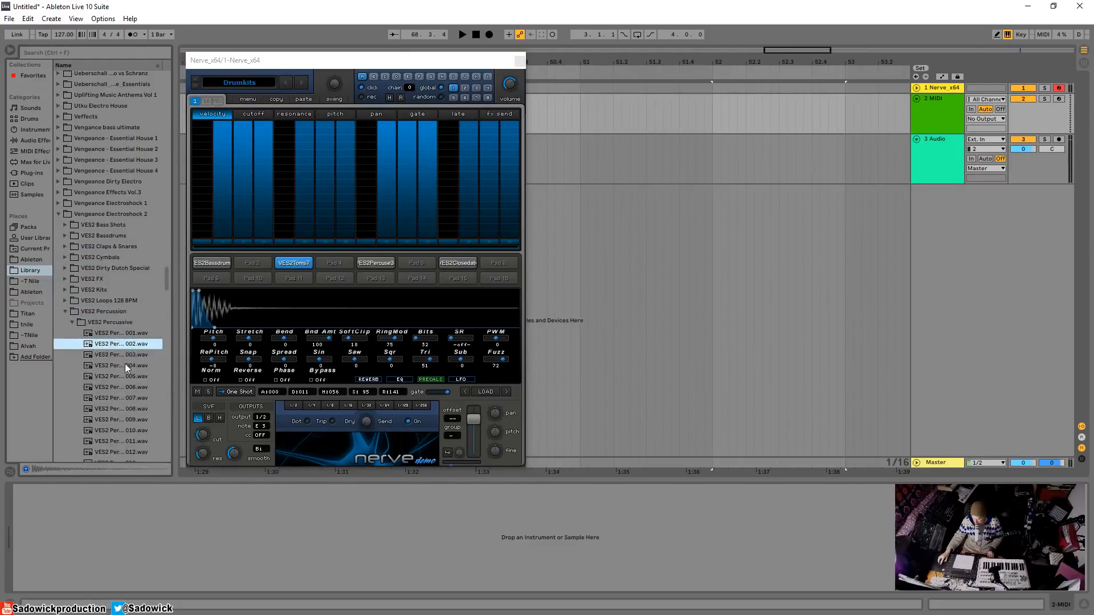
left_click(121, 396)
scroll(125, 387, "down", 3)
left_click(121, 358)
scroll(126, 385, "down", 7)
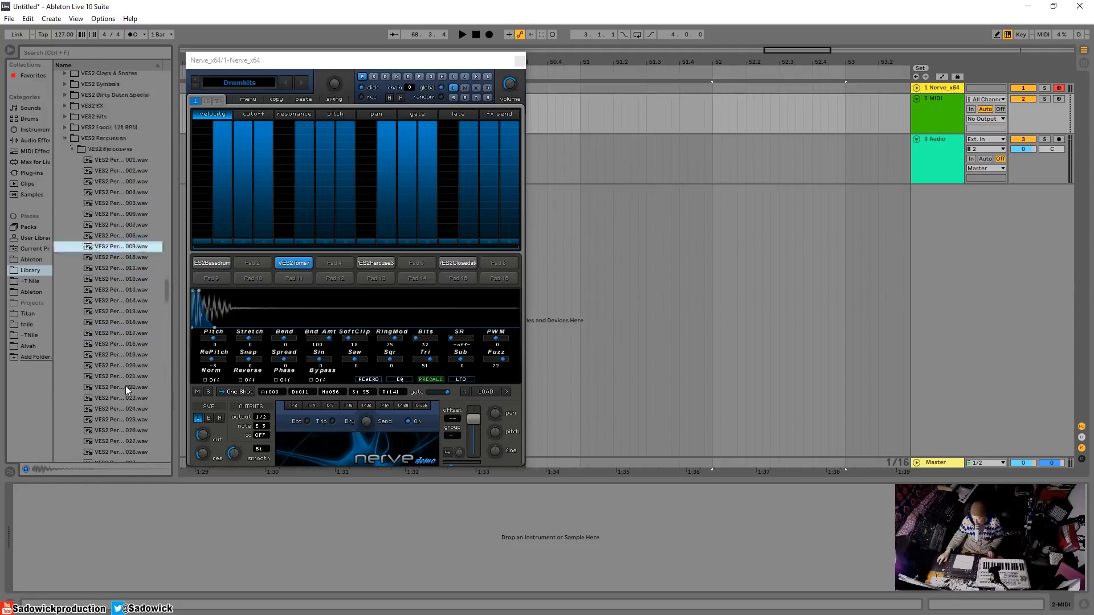
left_click(125, 378)
left_click(127, 399)
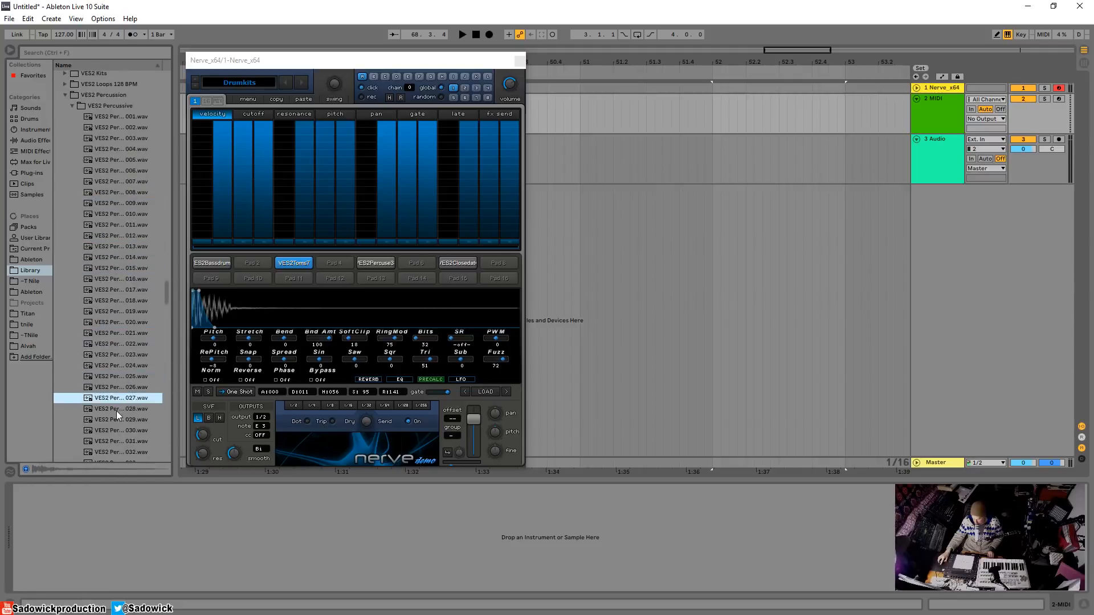
left_click(116, 412)
left_click(118, 424)
left_click(119, 439)
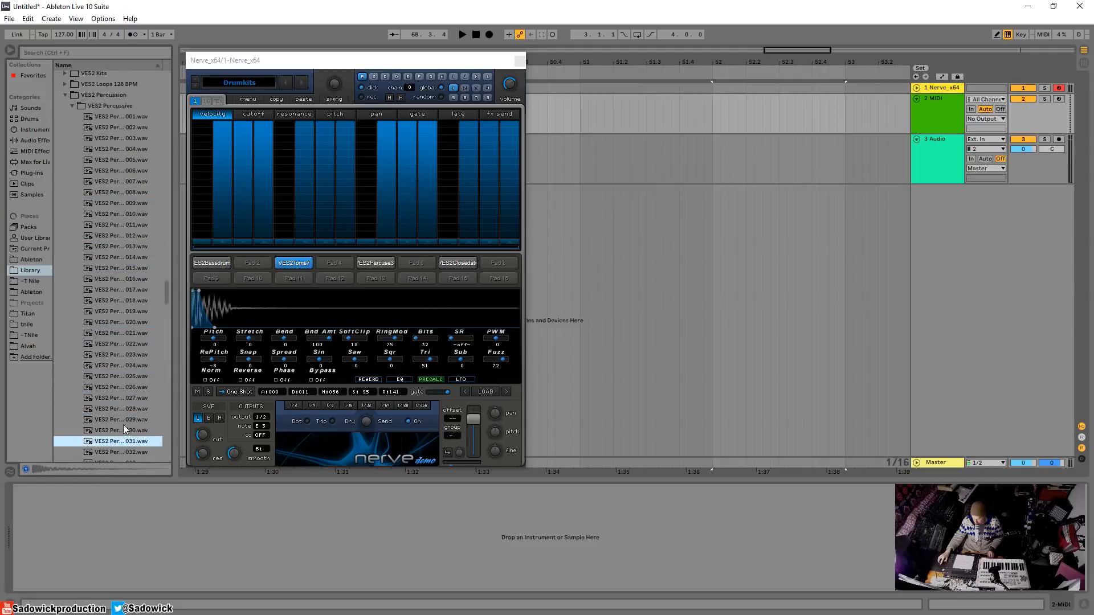
left_click(129, 420)
- Load VES2 Percussive 029.wav onto the empty Pad 8
left_click(496, 265)
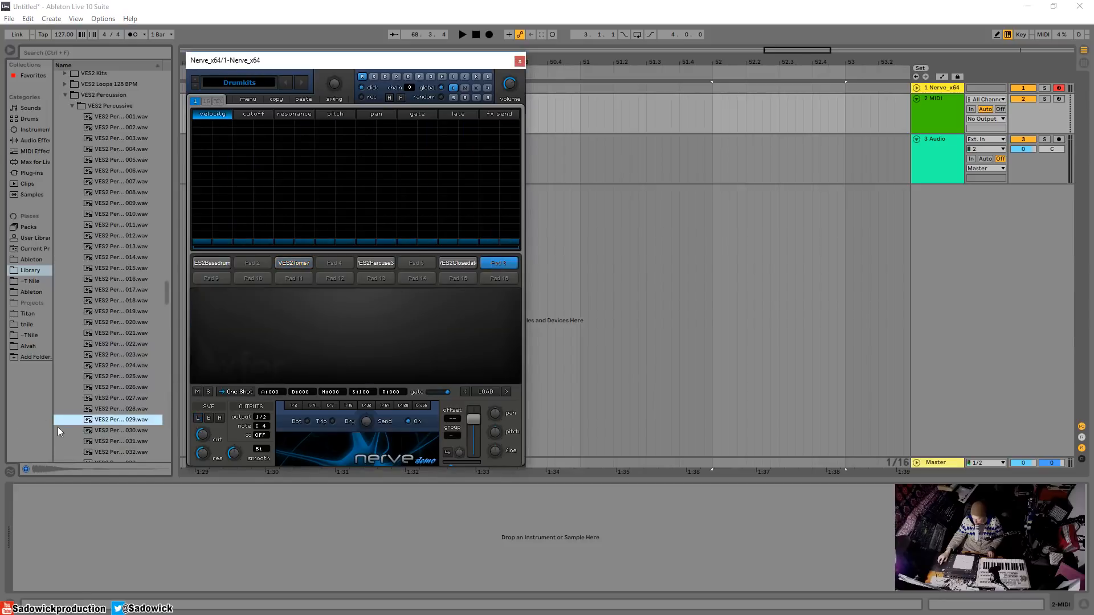
left_click(104, 419)
left_click_drag(486, 275, 504, 263)
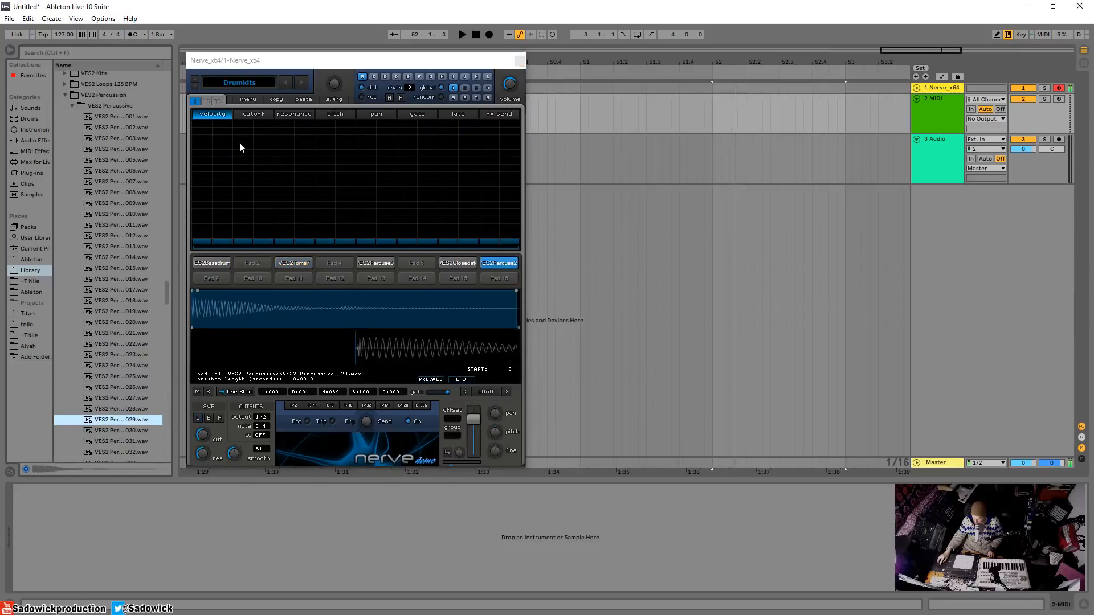
- Place a hit at velocity 112 on step 1 of Pad 8 and leave step 2 empty
left_click(230, 155)
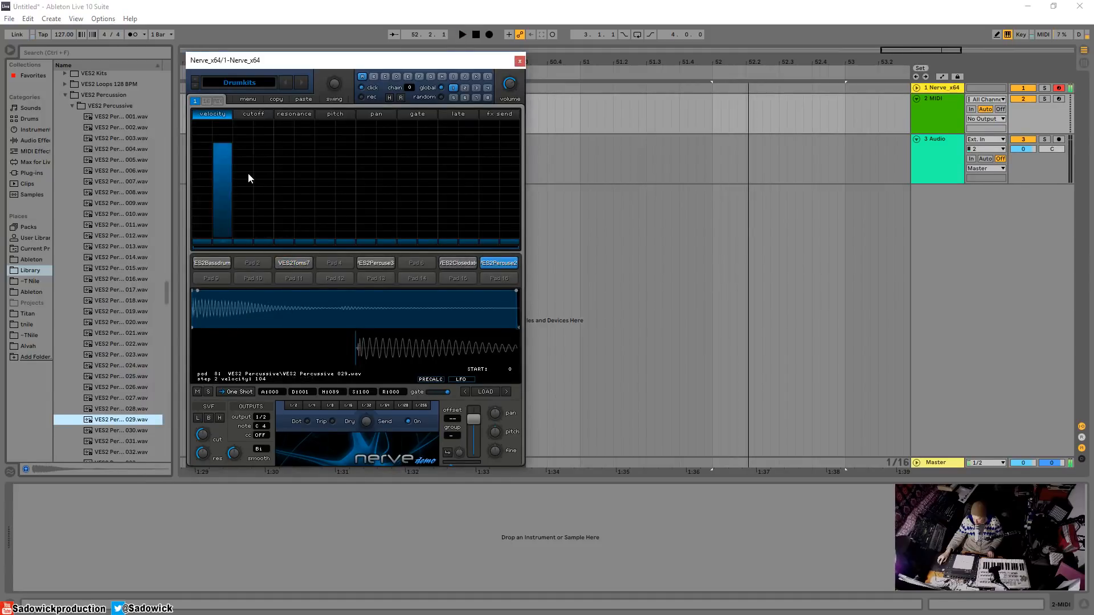
left_click(199, 146)
mouse_move(214, 163)
left_mouse_down()
mouse_move(215, 288)
mouse_move(197, 248)
left_mouse_up()
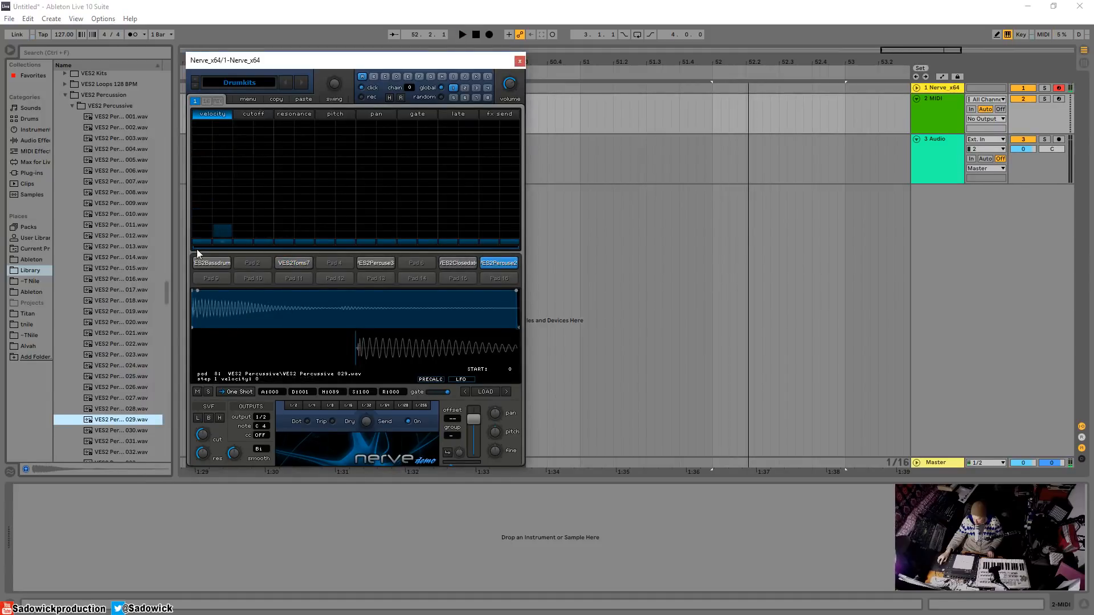
left_click(201, 141)
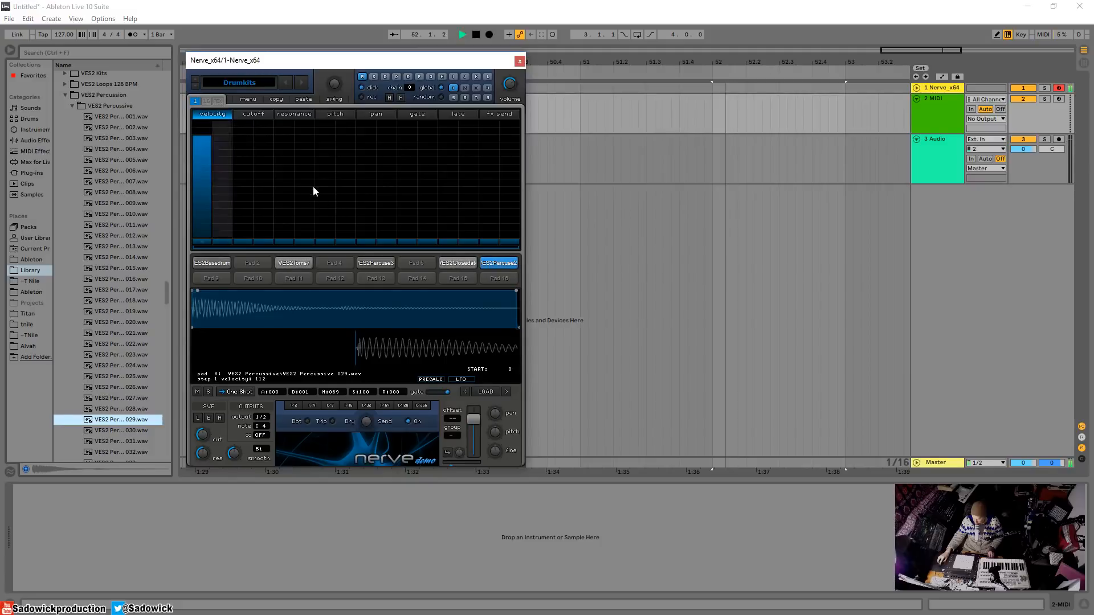
left_click(284, 147)
left_click(327, 139)
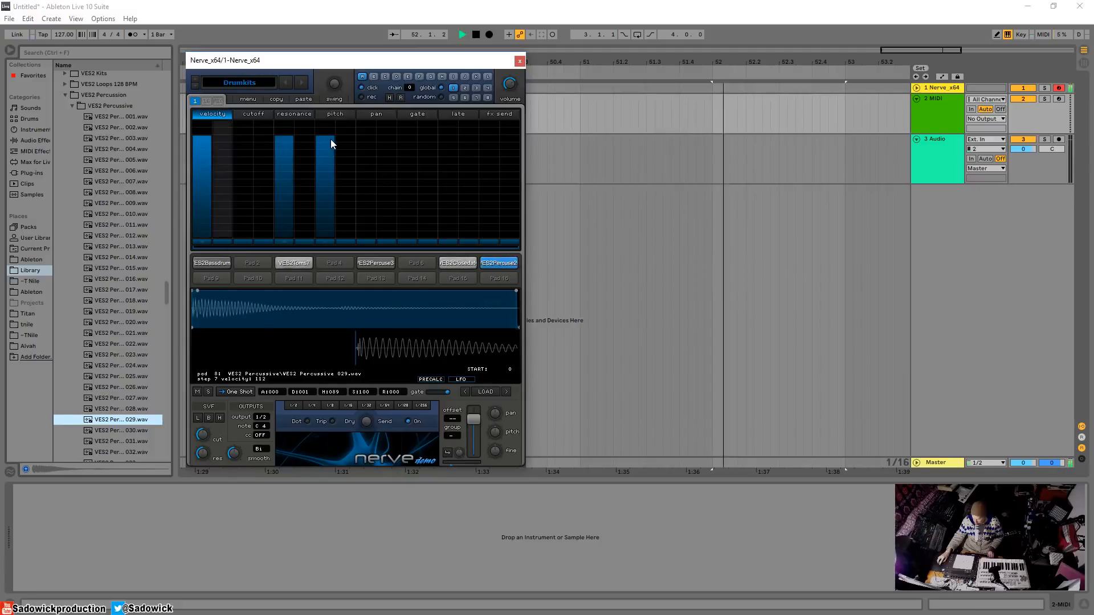
mouse_move(322, 139)
left_mouse_down()
mouse_move(326, 274)
mouse_move(270, 266)
left_mouse_up()
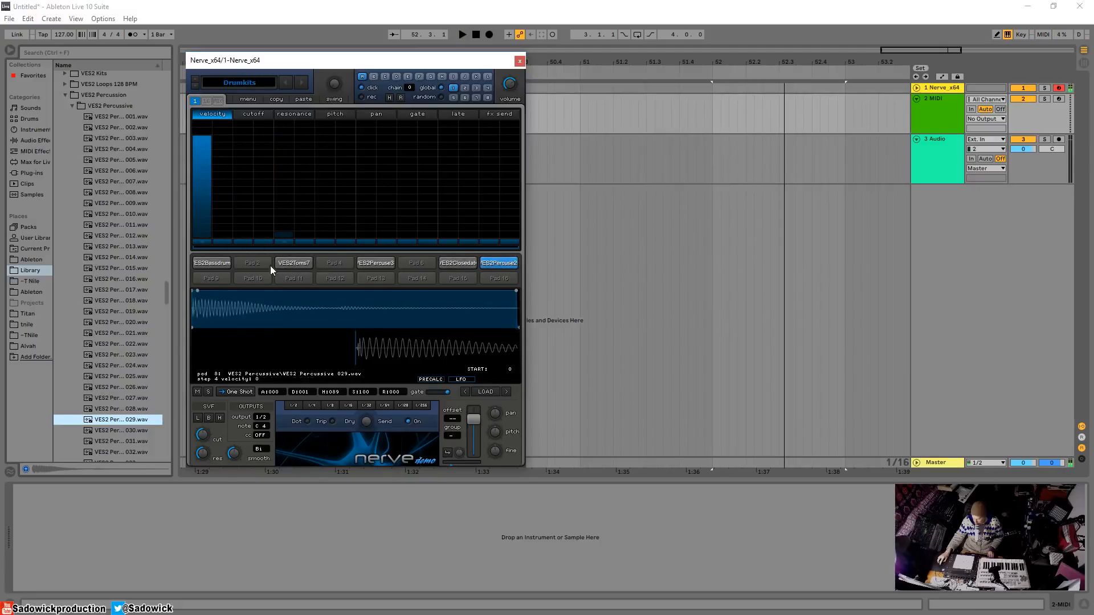
- Add hits at velocity 112 on steps 4 and 6 of Pad 8, leaving step 5 empty, and play the pattern
key("space")
left_click(263, 136)
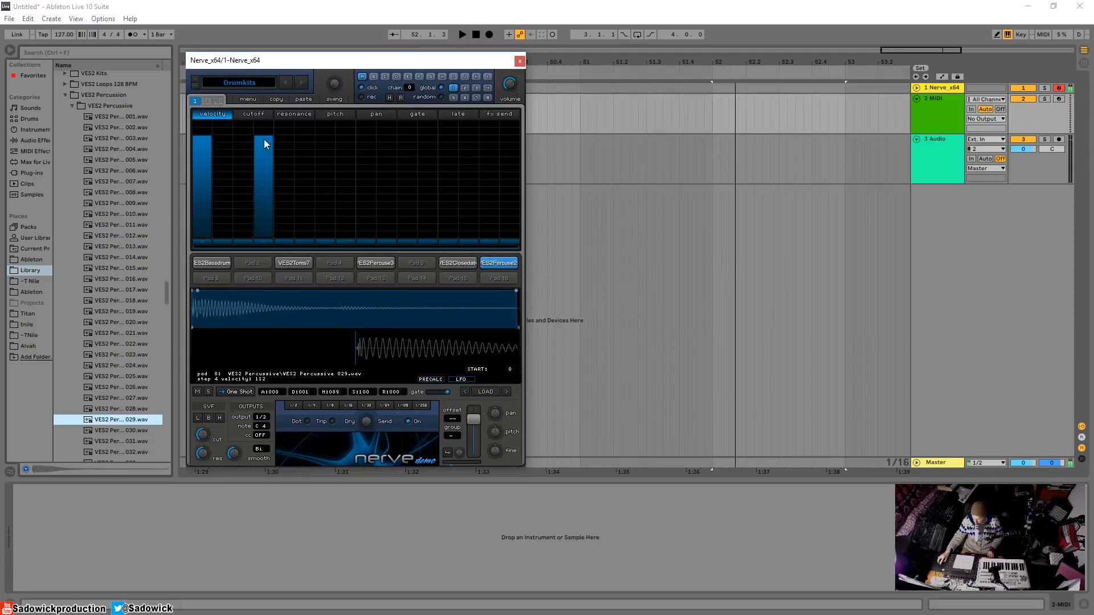
key("space")
left_click(301, 139)
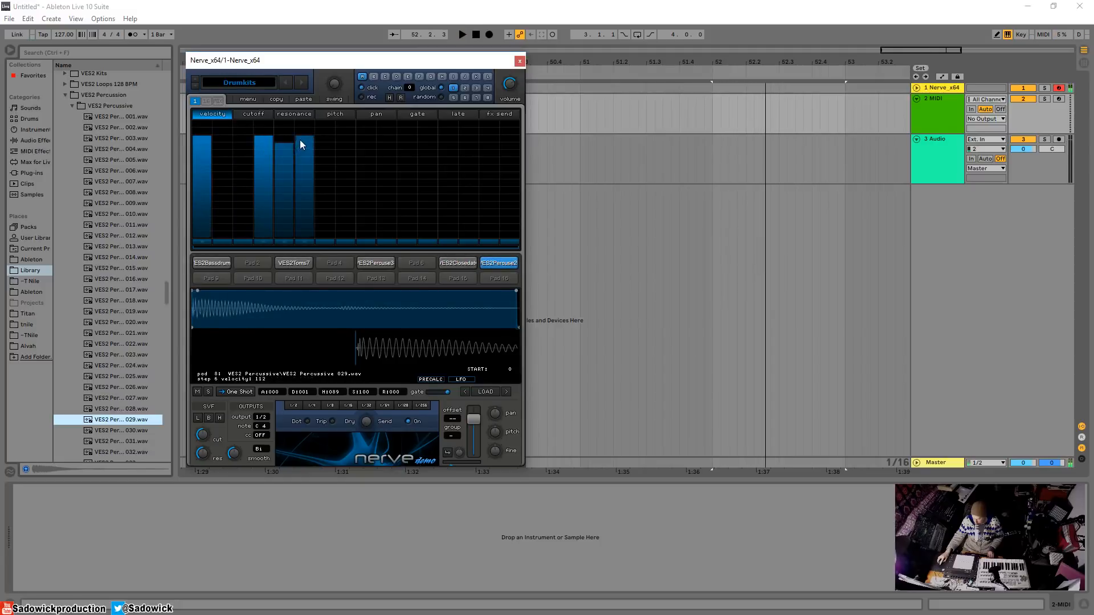
left_click_drag(278, 144, 284, 262)
key("space")
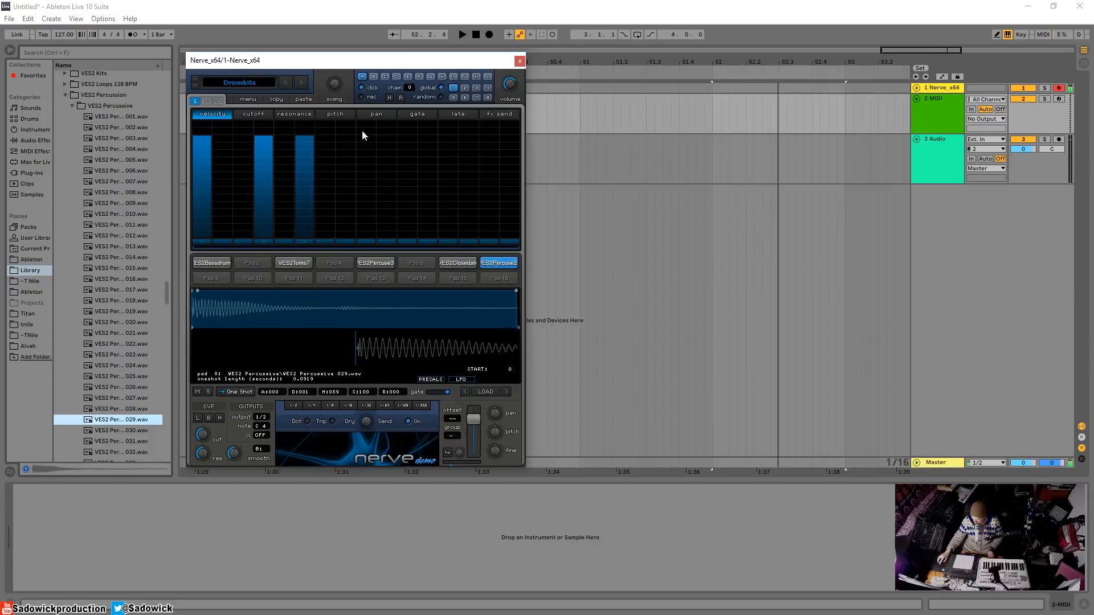
key("space")
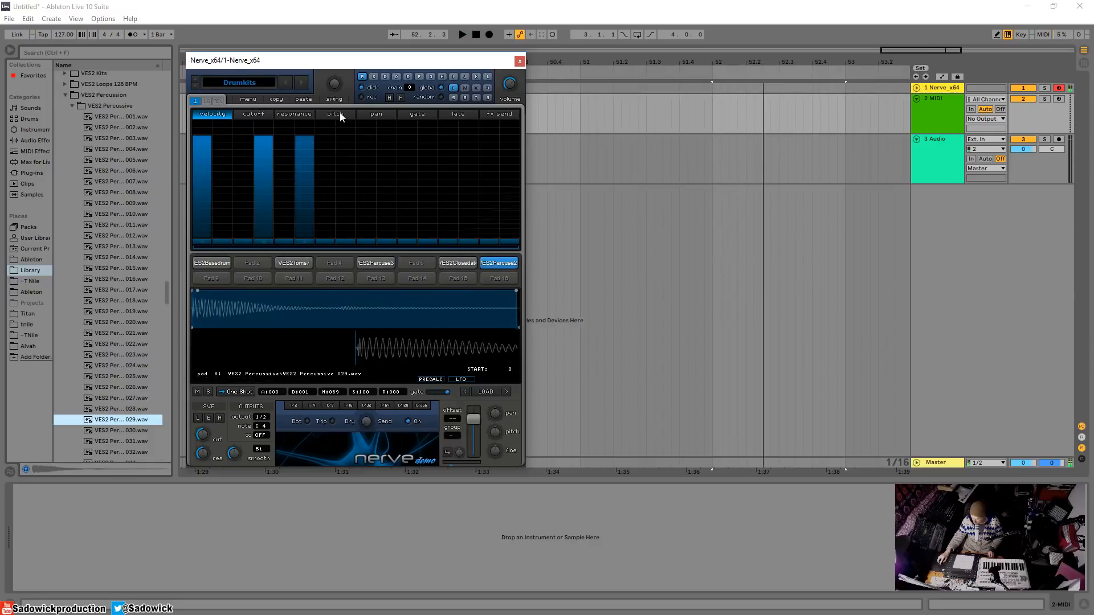
- Set the pitch of steps 4 and 6 on Pad 8 to -7, leave steps 5 and 7 at default pitch, and play the result
left_click(336, 114)
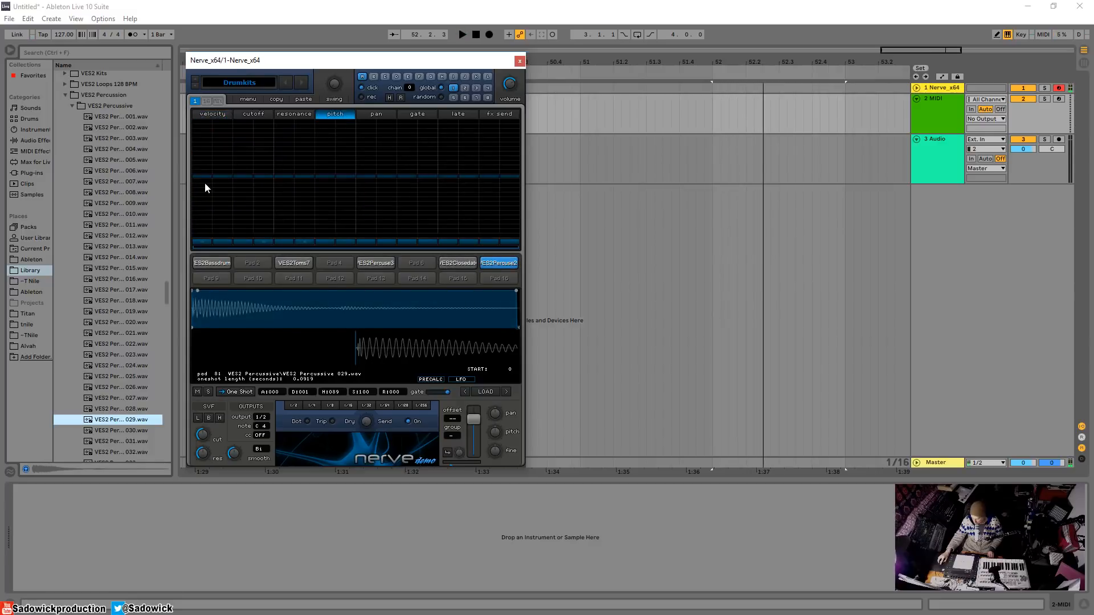
left_click(288, 209)
left_click(317, 209)
key("space")
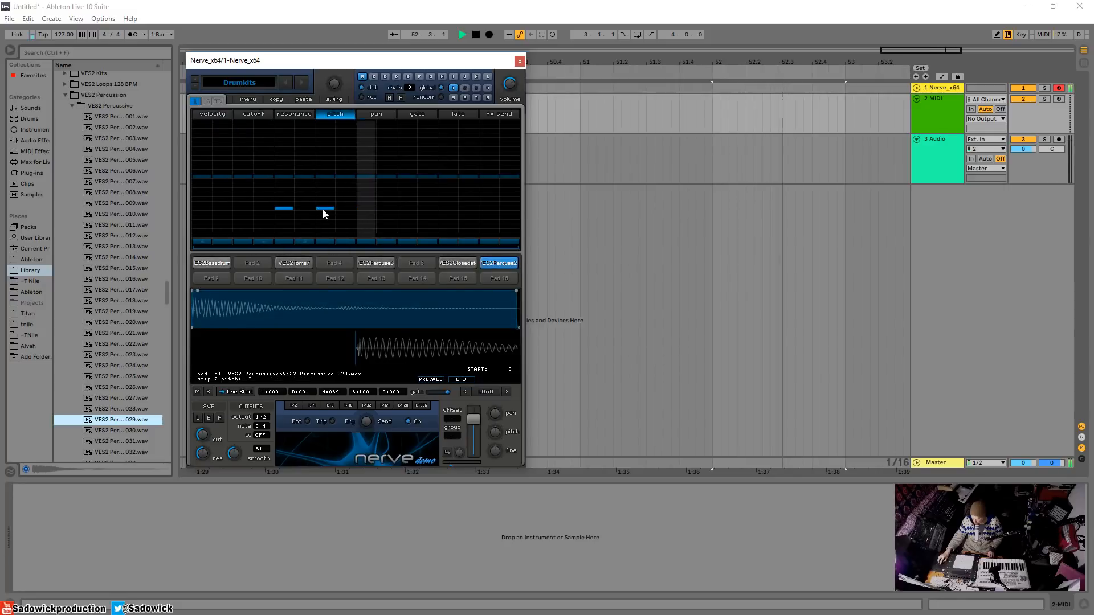
left_click_drag(323, 209, 279, 209)
key("space")
left_click(262, 208)
key("space")
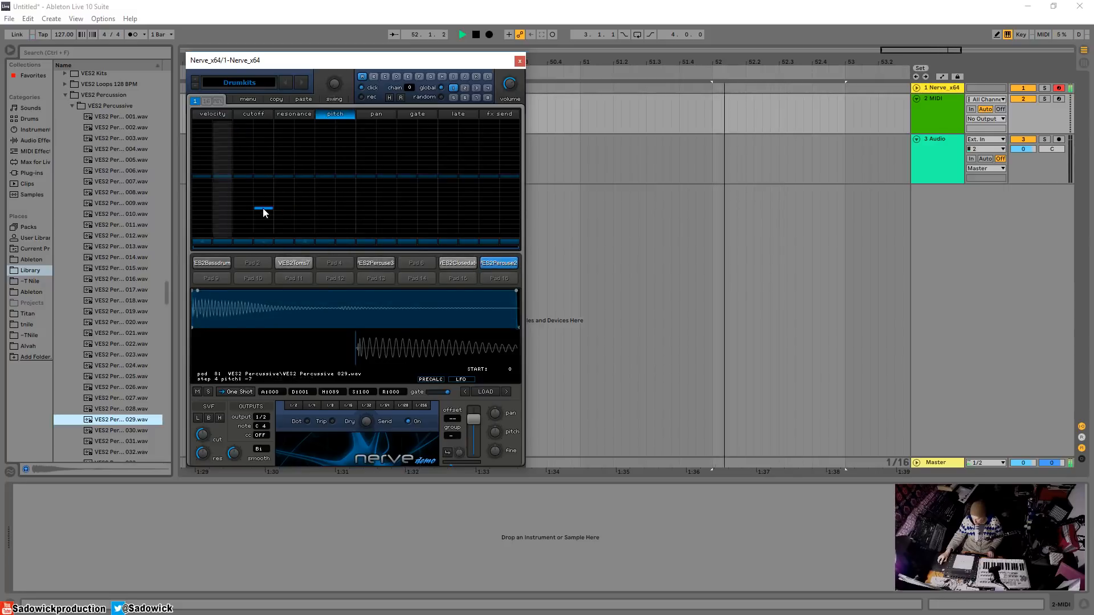
left_click(304, 208)
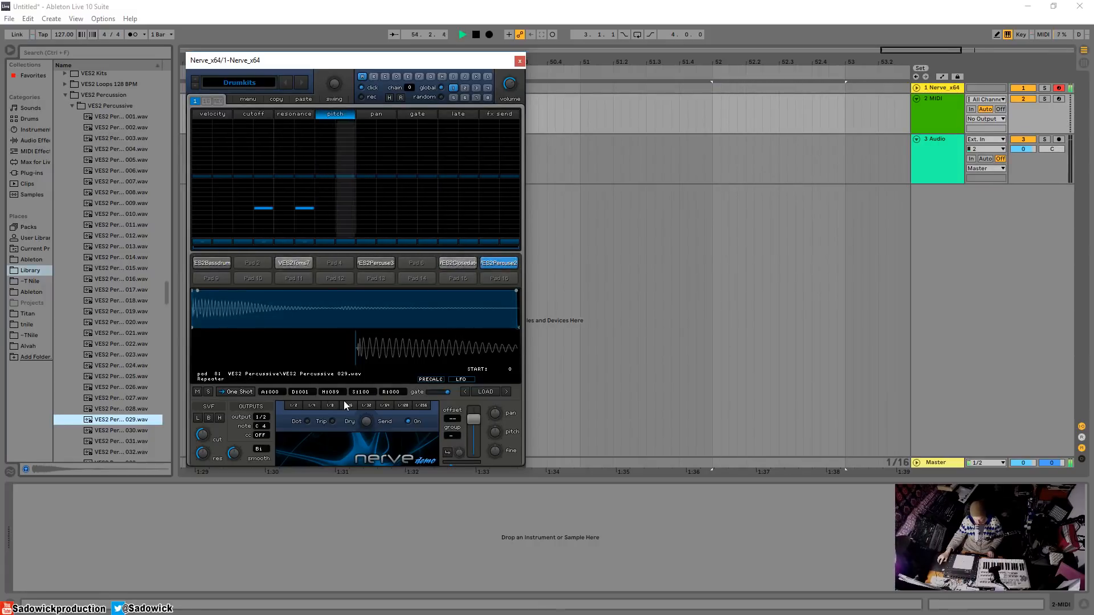
key("space")
- Solo Pad 8, set its Precalc RingMod to 81 and SoftClip to 27, and play the processed sample
left_click(436, 379)
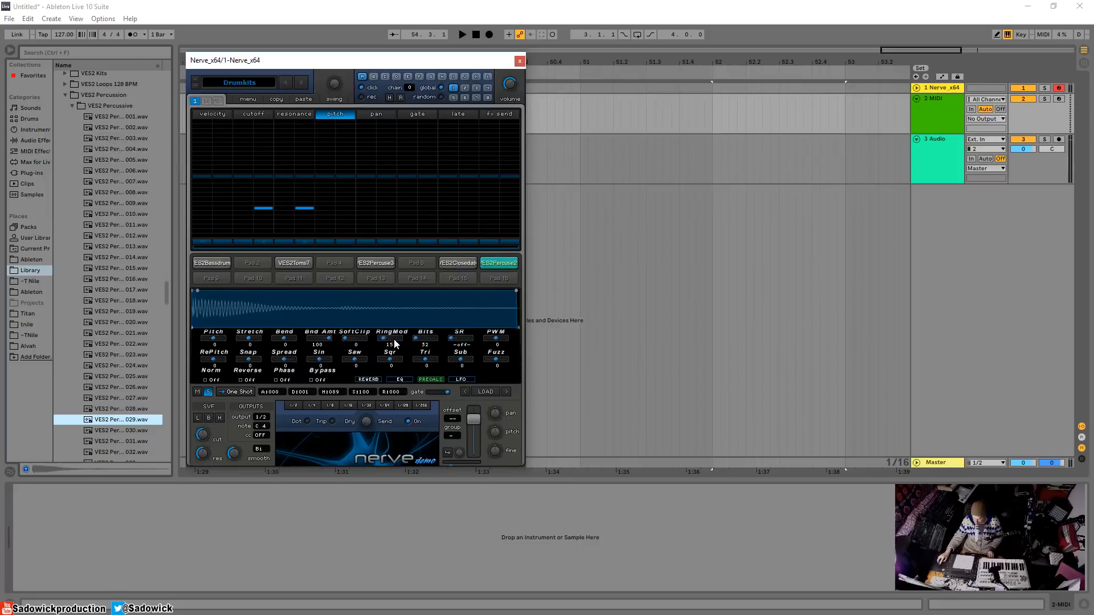
left_click_drag(395, 343, 452, 347)
key("space")
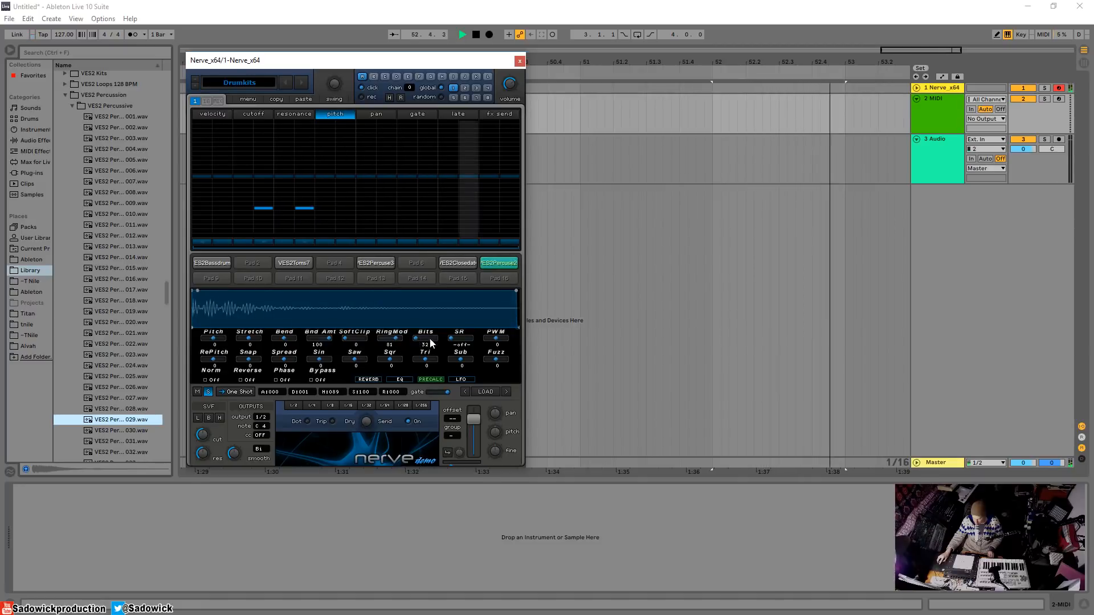
key("space")
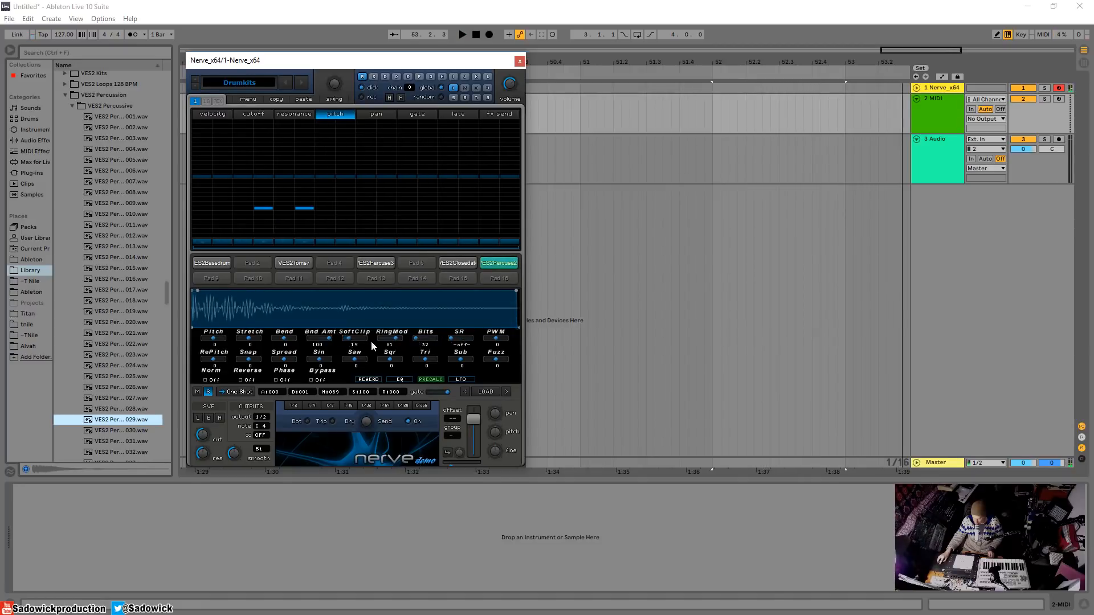
key("space")
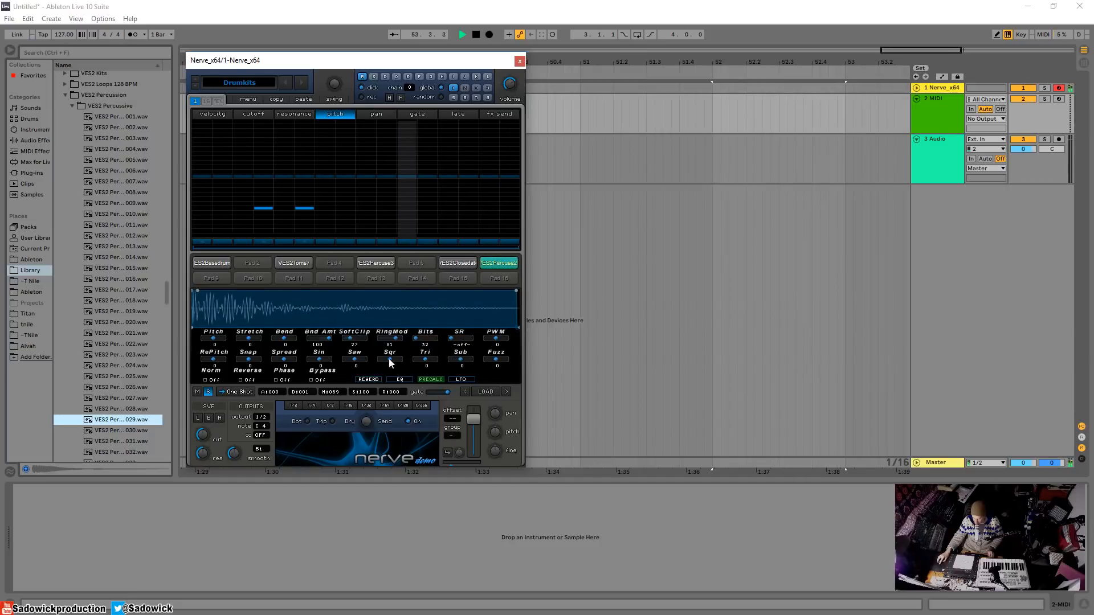
key("space")
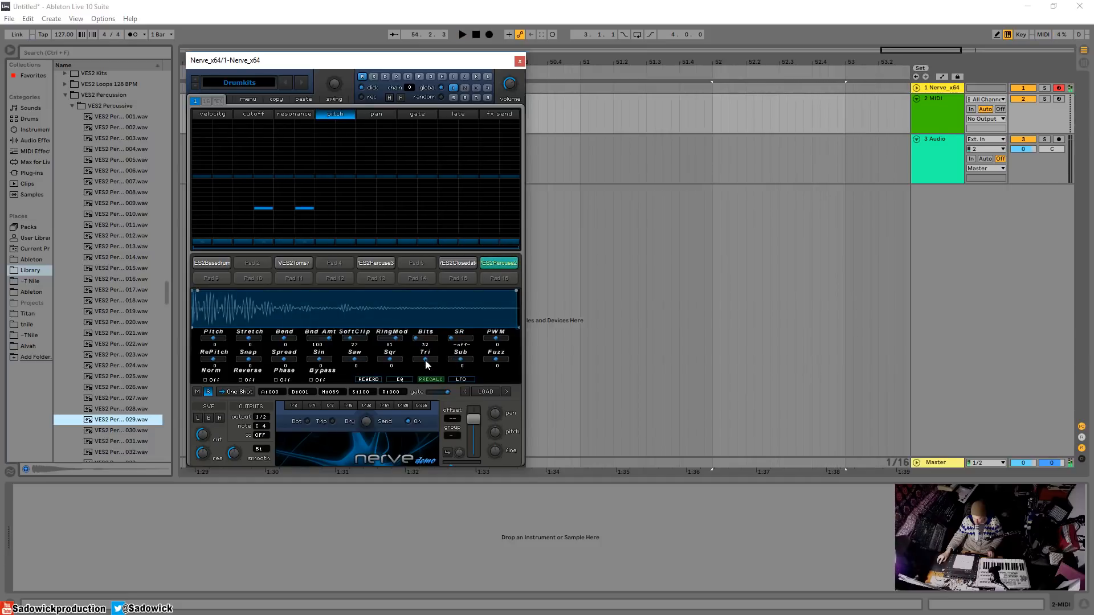
- Set Pad 8's Precalc Tri to -64 and Fuzz to 29 while auditioning the sound
mouse_move(424, 360)
left_mouse_down()
mouse_move(363, 360)
mouse_move(443, 366)
left_mouse_up()
key("space")
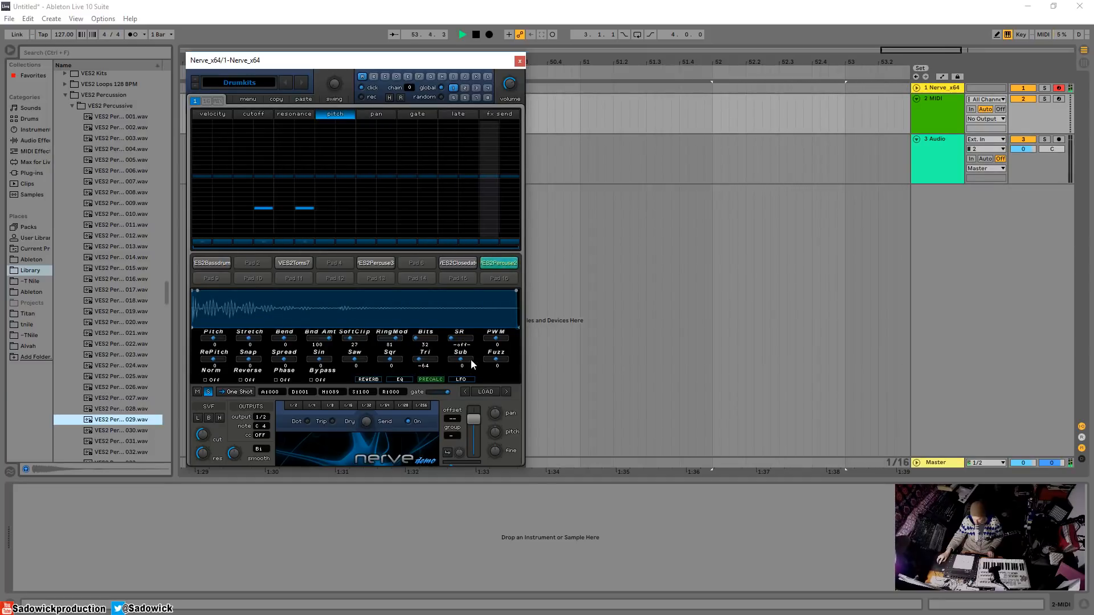
left_click_drag(496, 360, 517, 366)
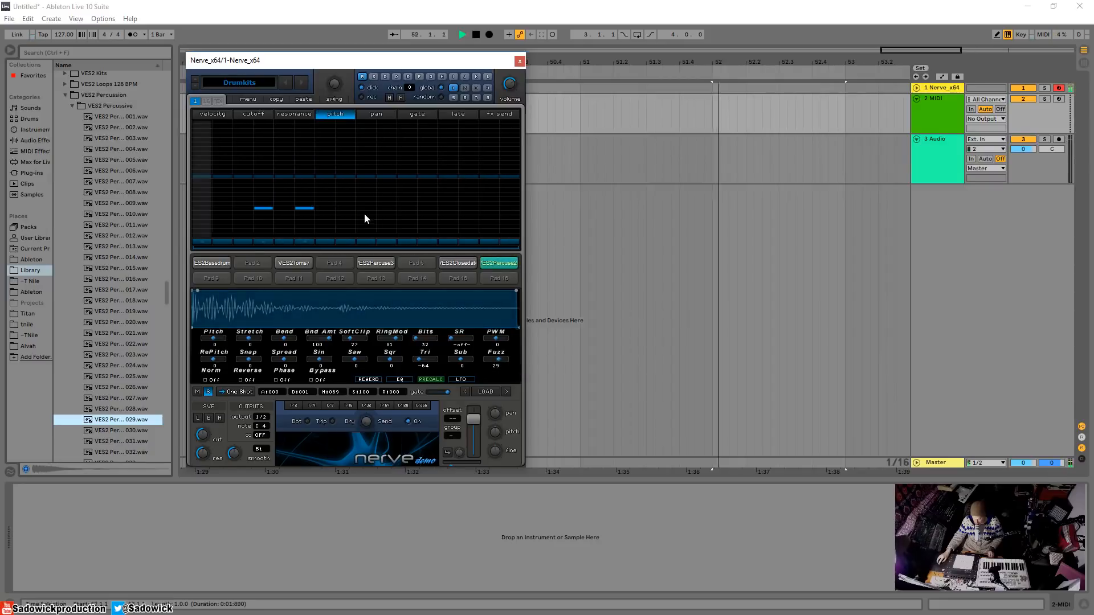
- Try late timing offsets up to the maximum on step 6 of Pad 8 during playback and reset the lane
left_click(462, 116)
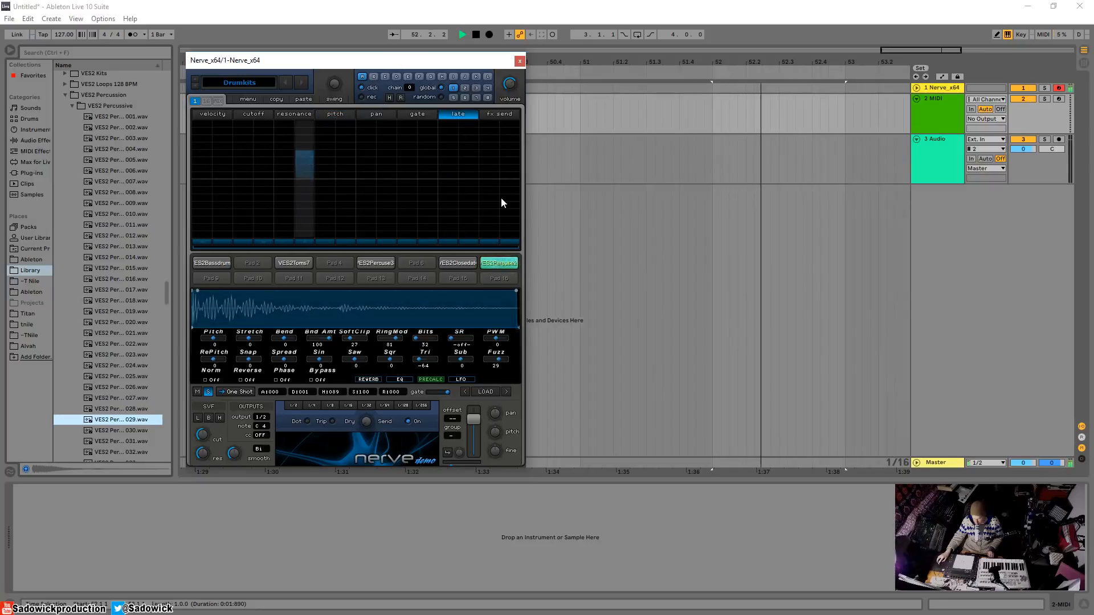
left_click_drag(327, 182, 305, 121)
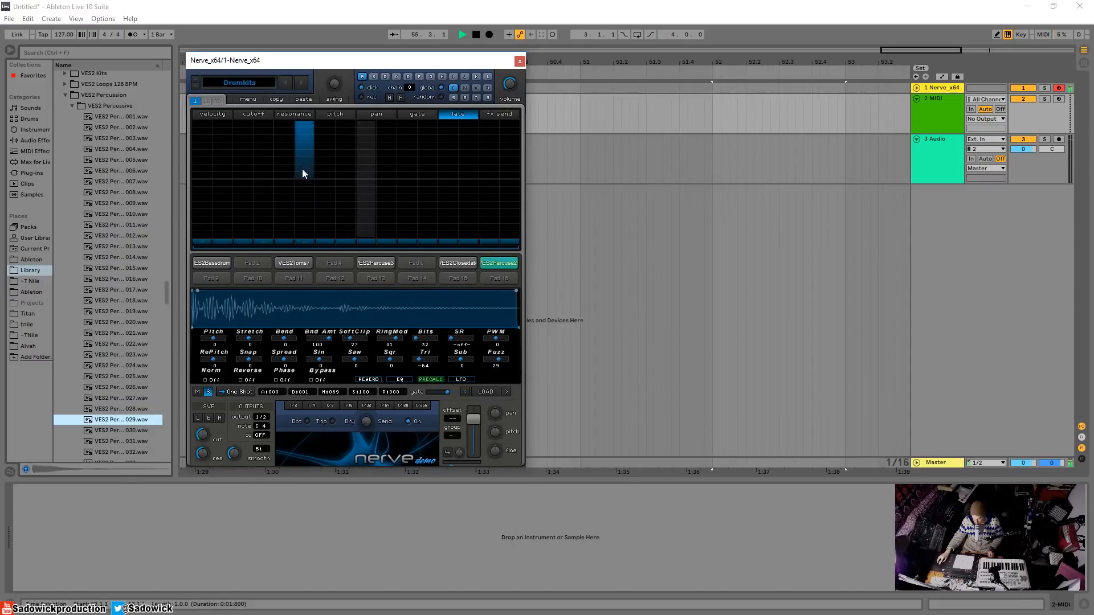
left_click_drag(302, 169, 302, 180)
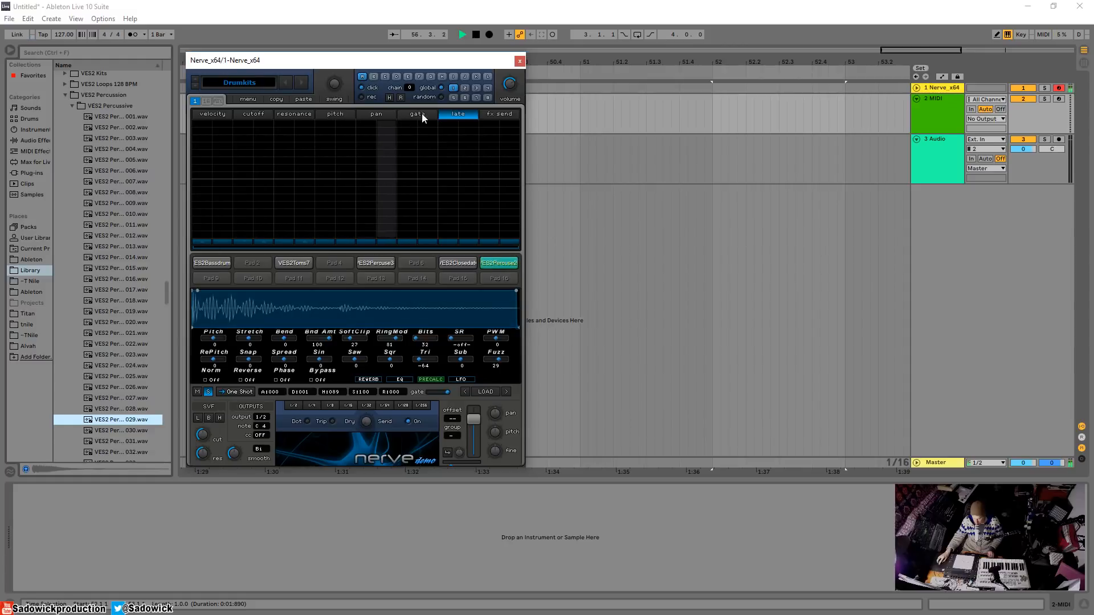
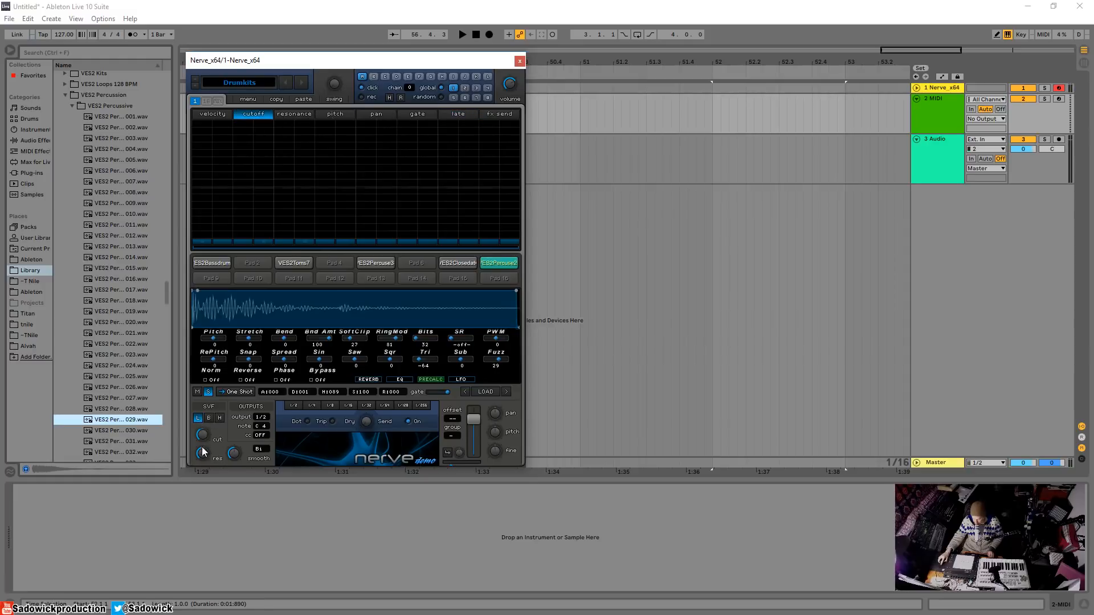
- Turn on Pad 8's low-pass filter and raise the cutoff on steps 4 to 7 during playback, highest on step 6 and only slightly on step 7
key("space")
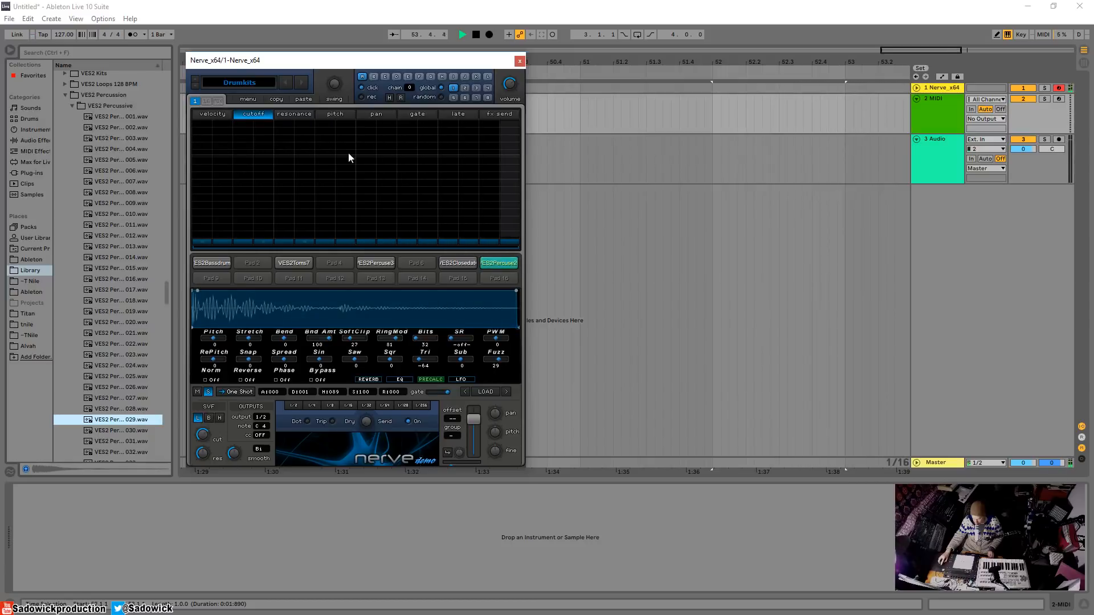
left_click_drag(279, 144, 333, 136)
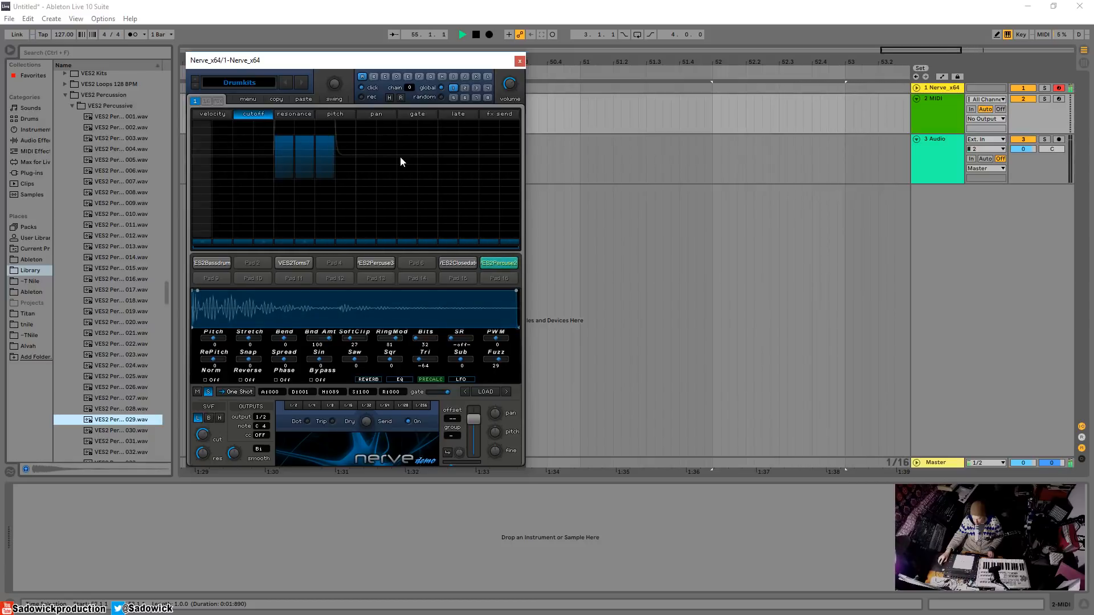
left_click(262, 138)
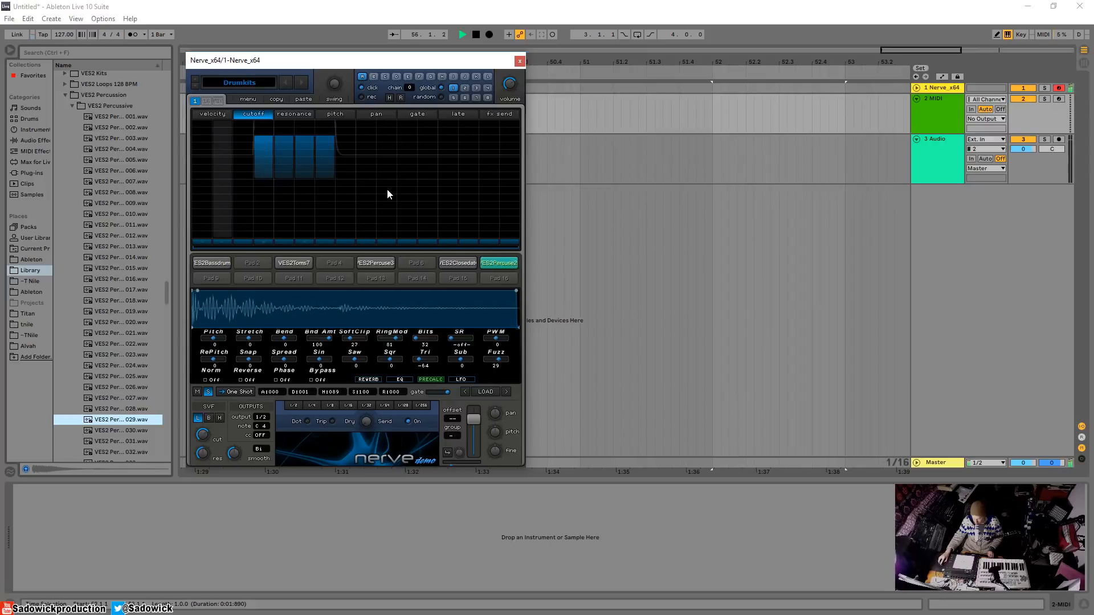
mouse_move(331, 184)
left_mouse_down()
mouse_move(257, 203)
mouse_move(271, 152)
mouse_move(308, 138)
mouse_move(326, 173)
left_mouse_up()
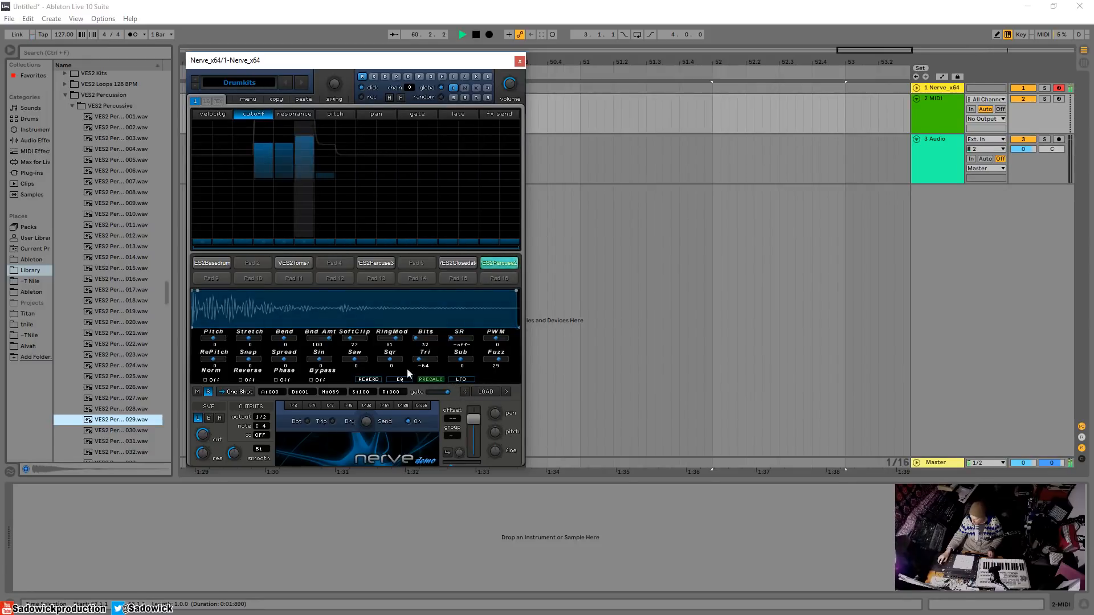
- Enable Pad 8's plate reverb with Wet at 63 and lengthen its envelope to hold 490 and release 352
left_click(368, 379)
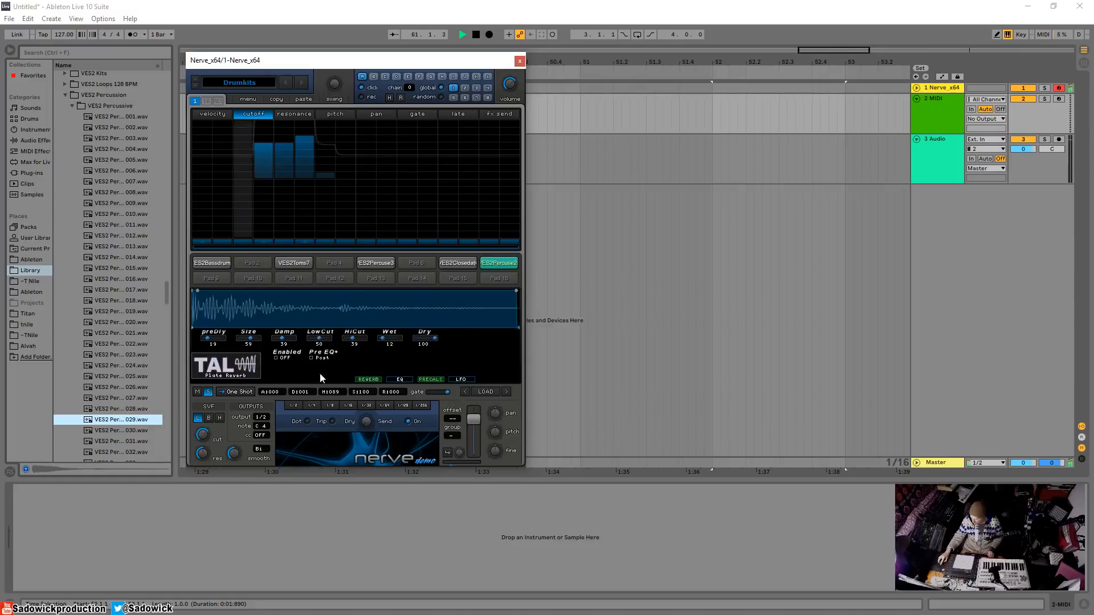
left_click(276, 358)
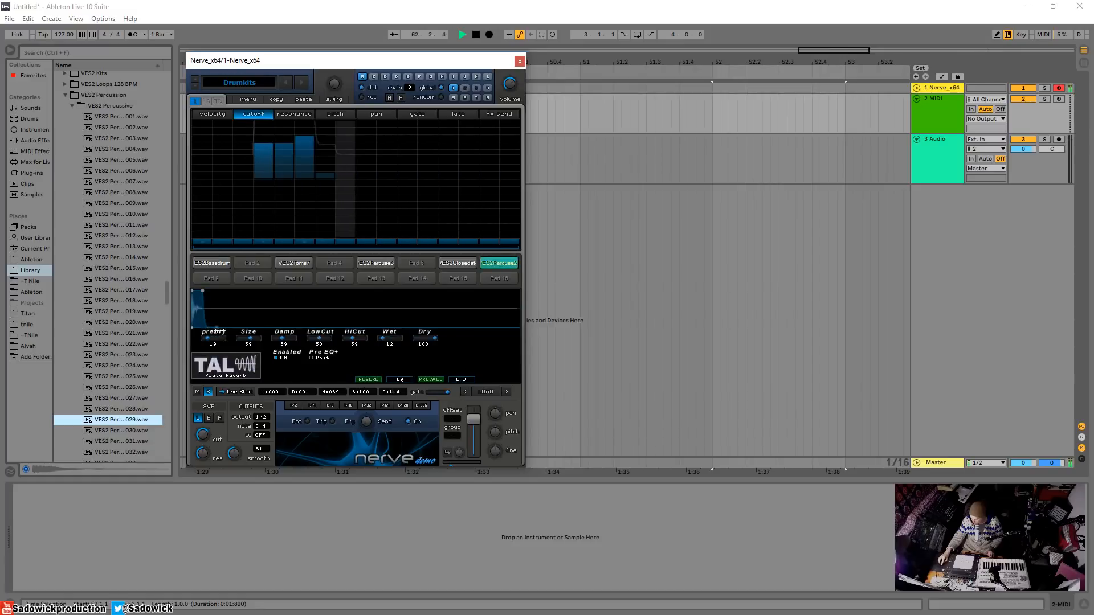
left_click_drag(220, 331, 249, 331)
left_click_drag(389, 341, 464, 350)
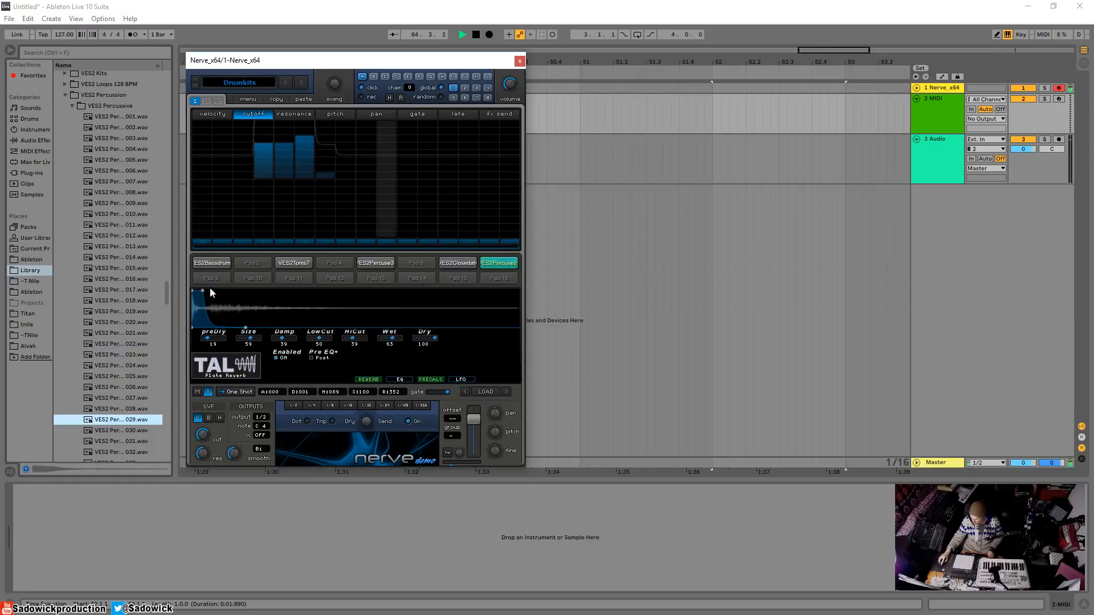
left_click_drag(204, 289, 254, 288)
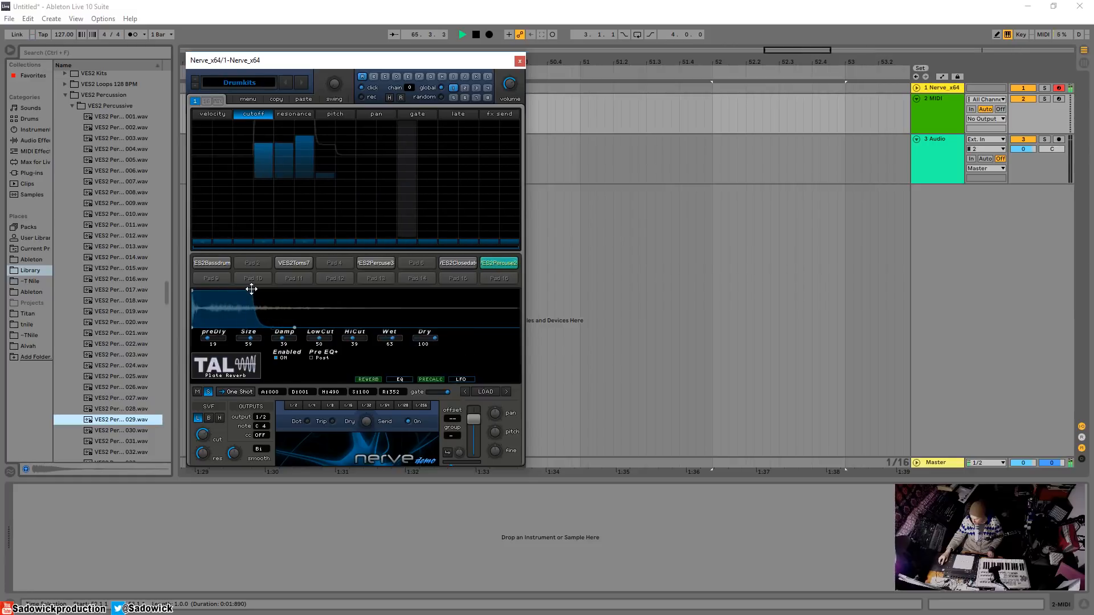
- Draw varied cutoff values across steps 7 to 14 of Pad 8, with peaks on steps 10 and 12, and stop playback
mouse_move(319, 185)
left_mouse_down()
mouse_move(386, 171)
mouse_move(476, 198)
left_mouse_up()
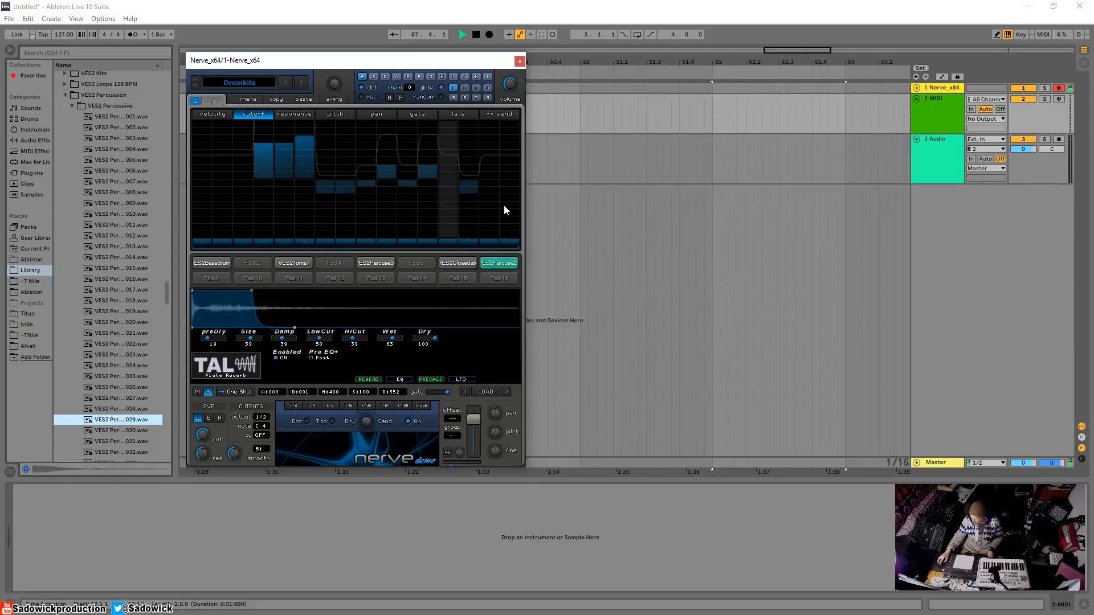
key("space")
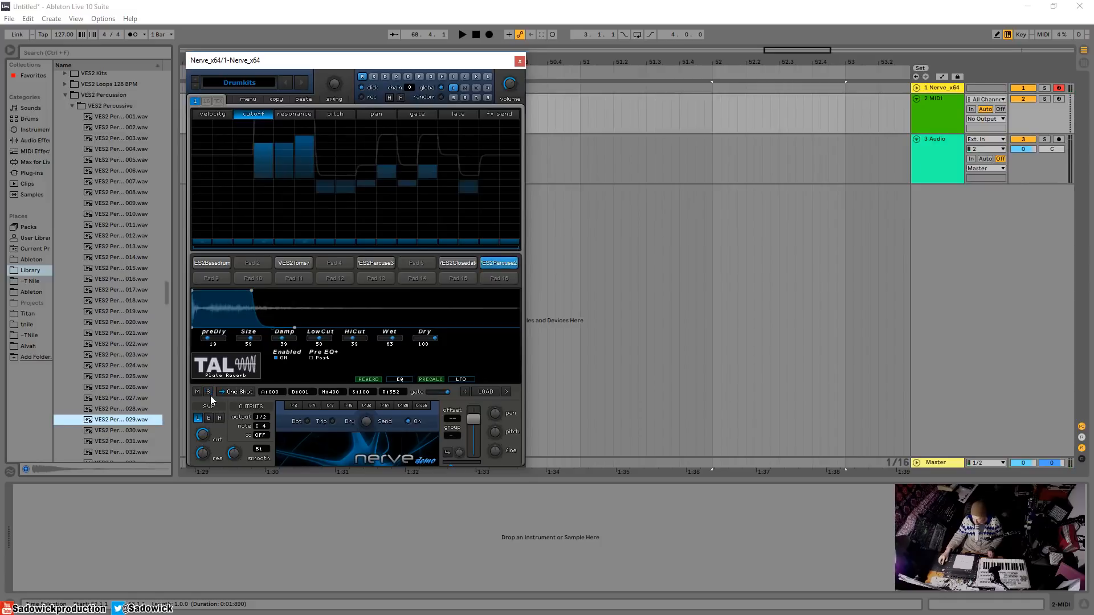
- Play the full pattern with Pad 8 unsoloed, check Pad 3's settings and lower Pad 8's volume slightly
key("space")
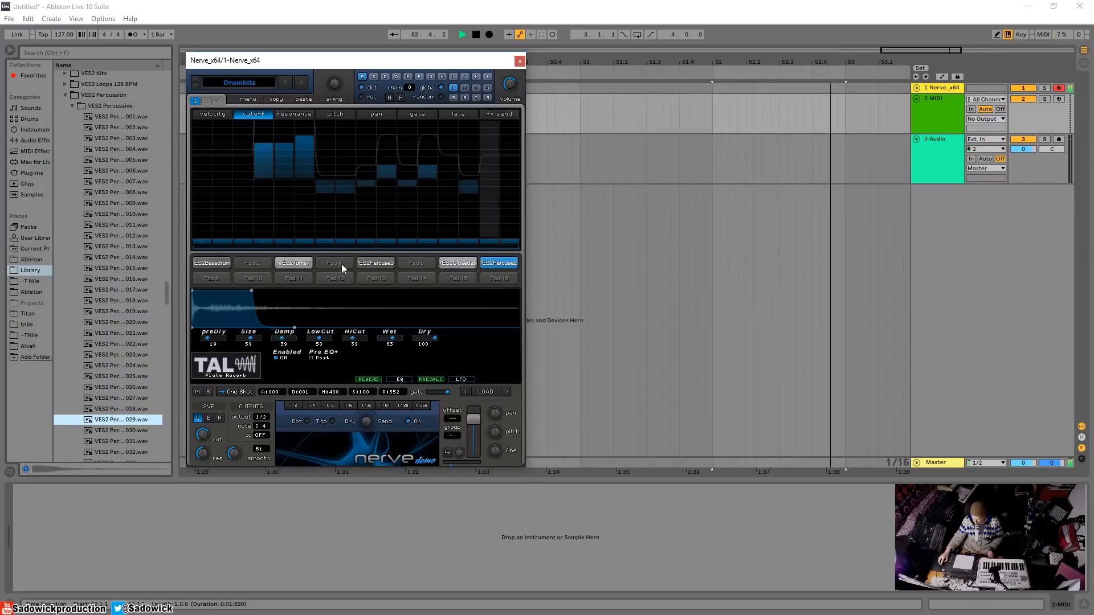
left_click(288, 264)
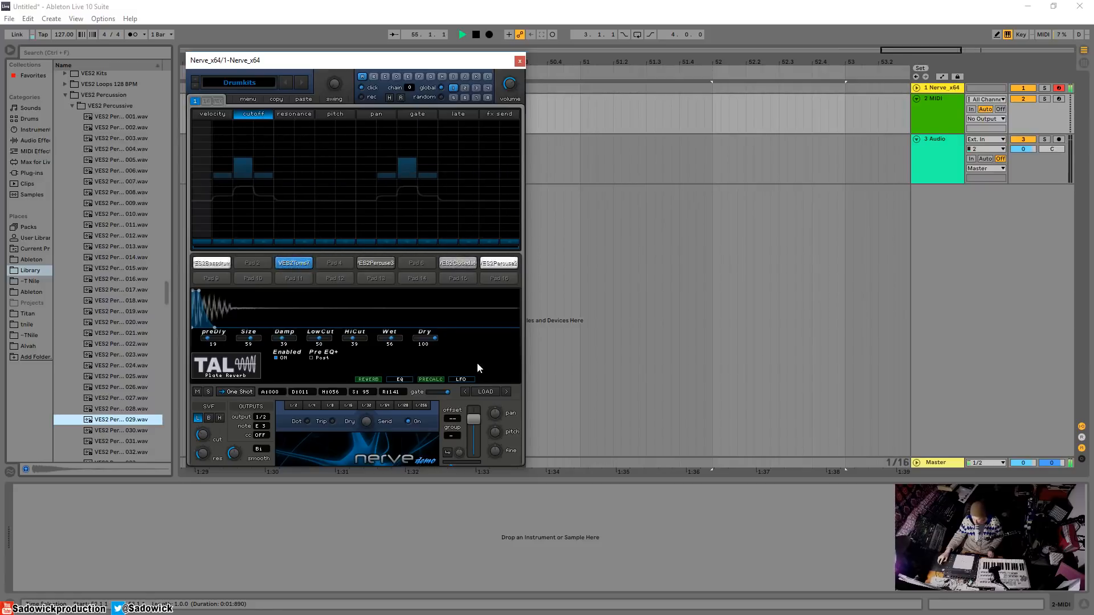
left_click(500, 263)
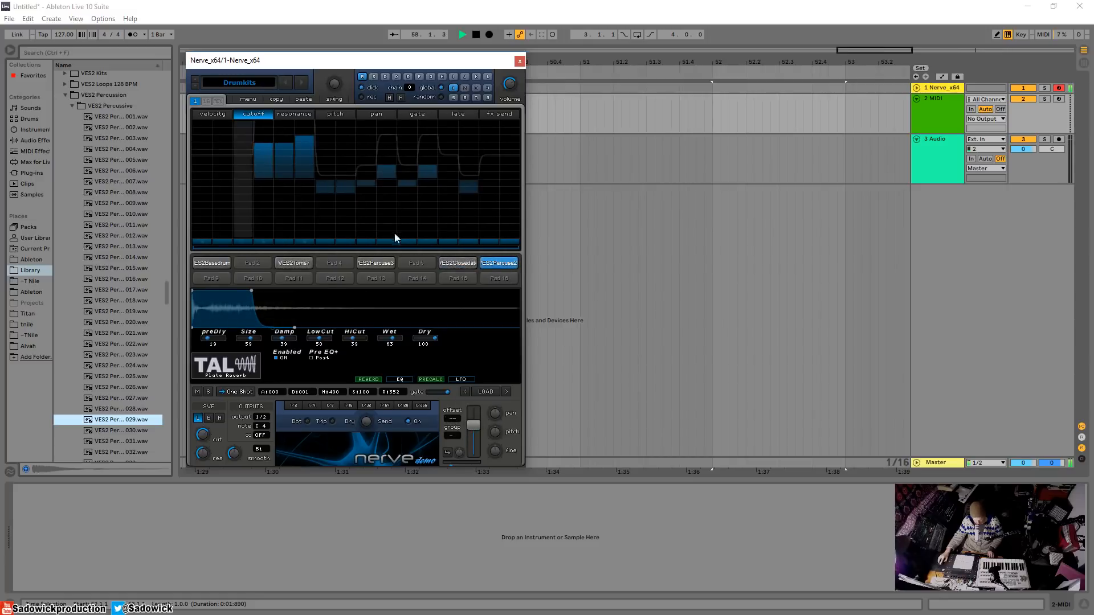
- Load sample 005 from the VES2 Claps & Snares folder onto Pad 9
left_click(66, 95)
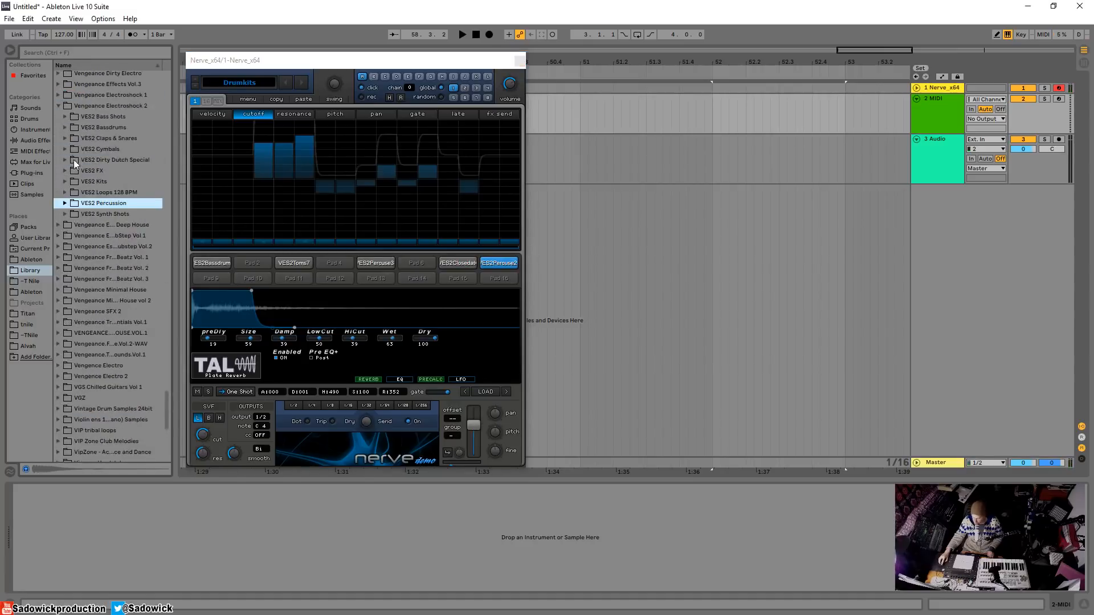
left_click(65, 138)
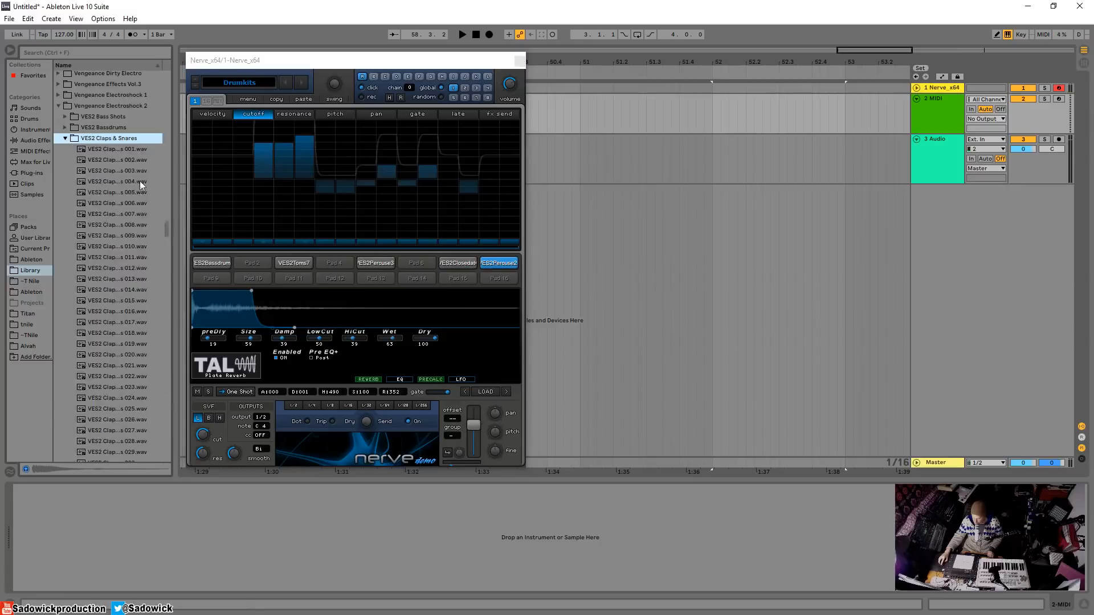
left_click(112, 192)
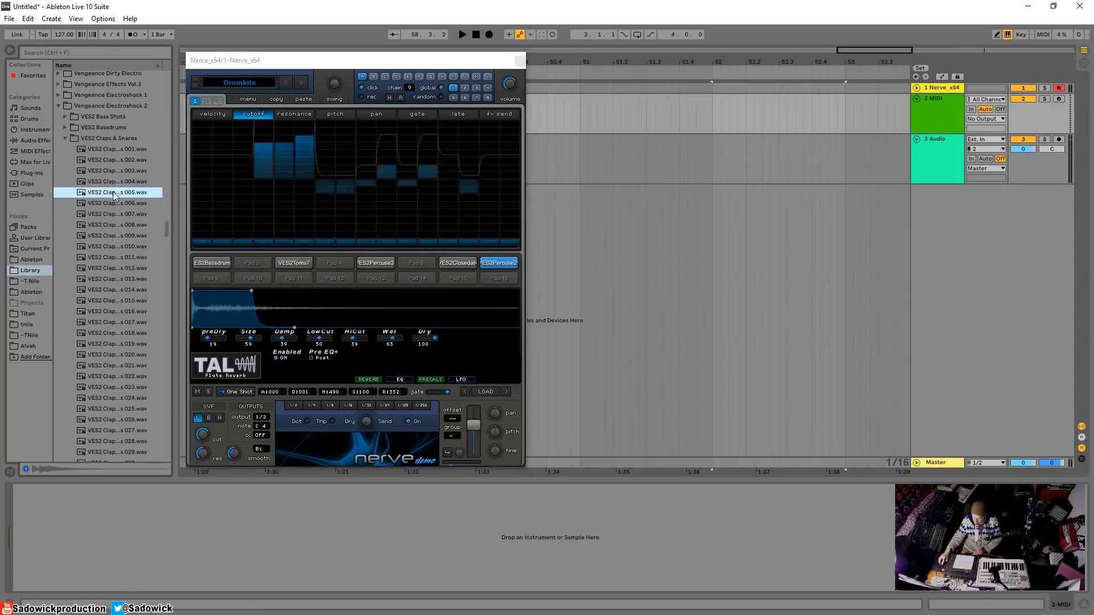
left_click_drag(216, 275, 212, 280)
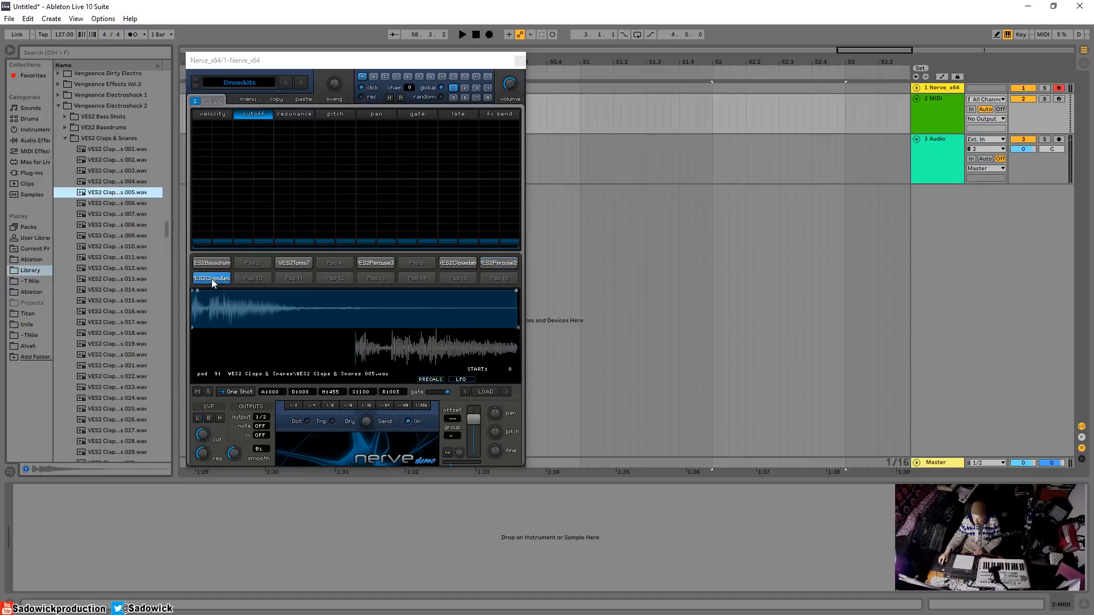
- Place full-velocity clap hits on steps 5 and 13 of Pad 9 and play the pattern
left_click(212, 281)
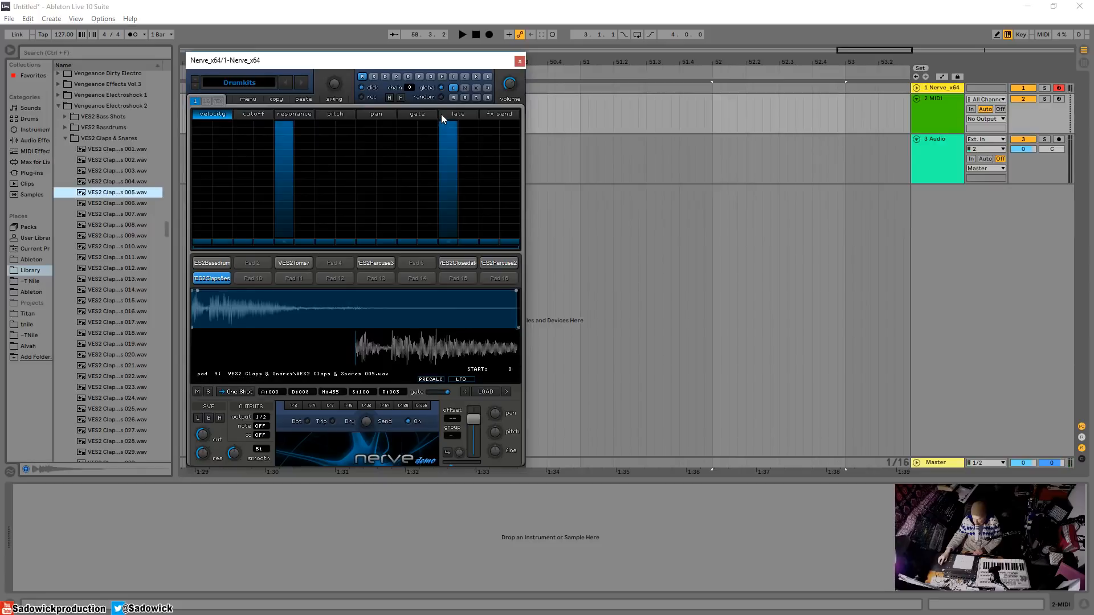
key("space")
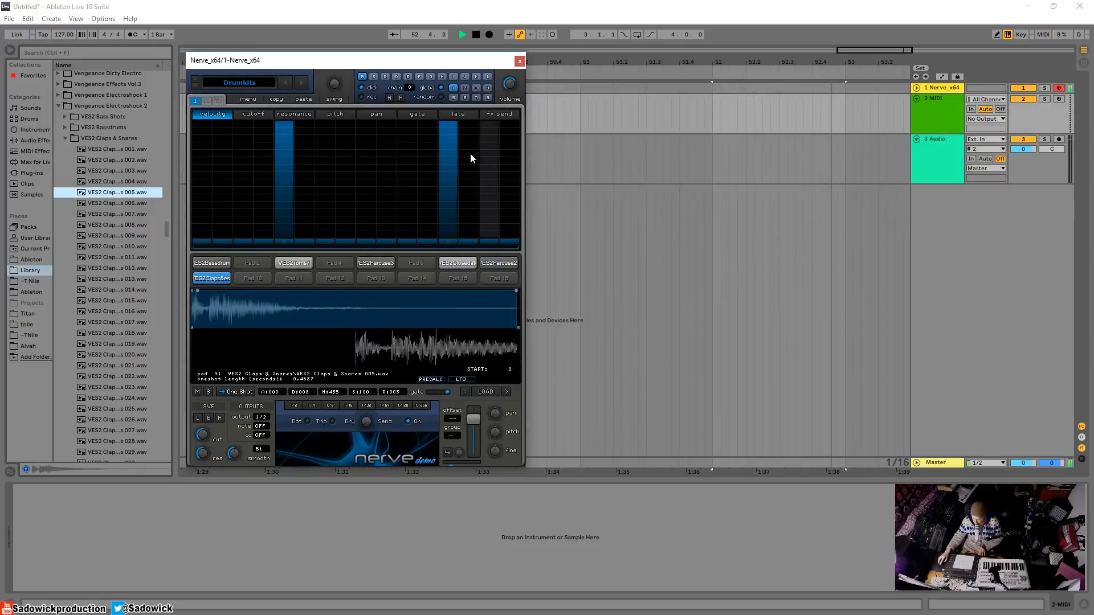
key("space")
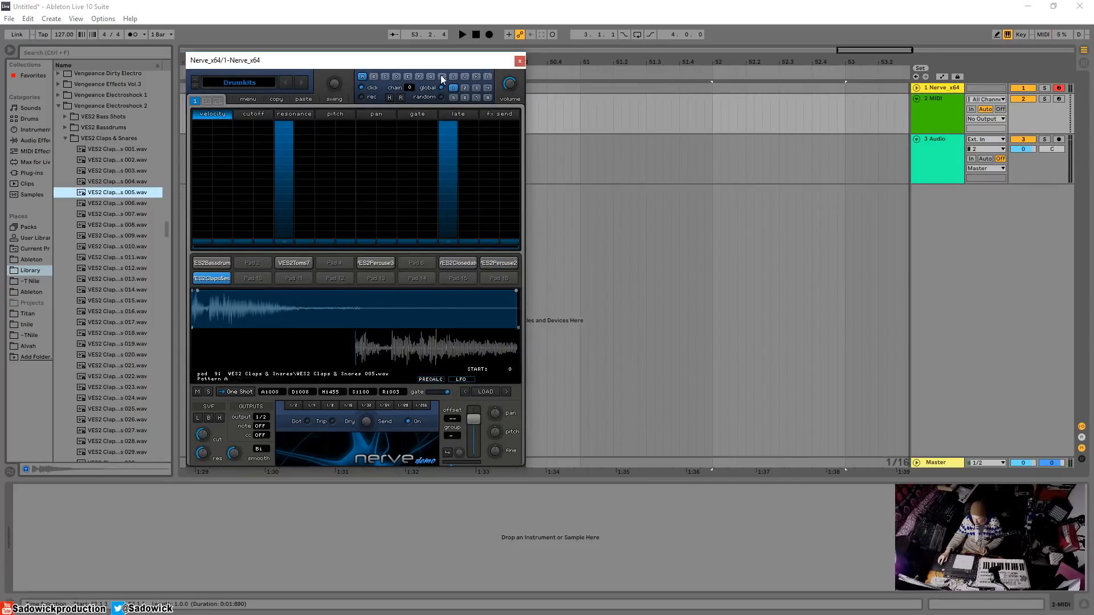
- Try early timing offsets down to -100 in the late lane on step 5 of Pad 9 during playback
left_click(418, 115)
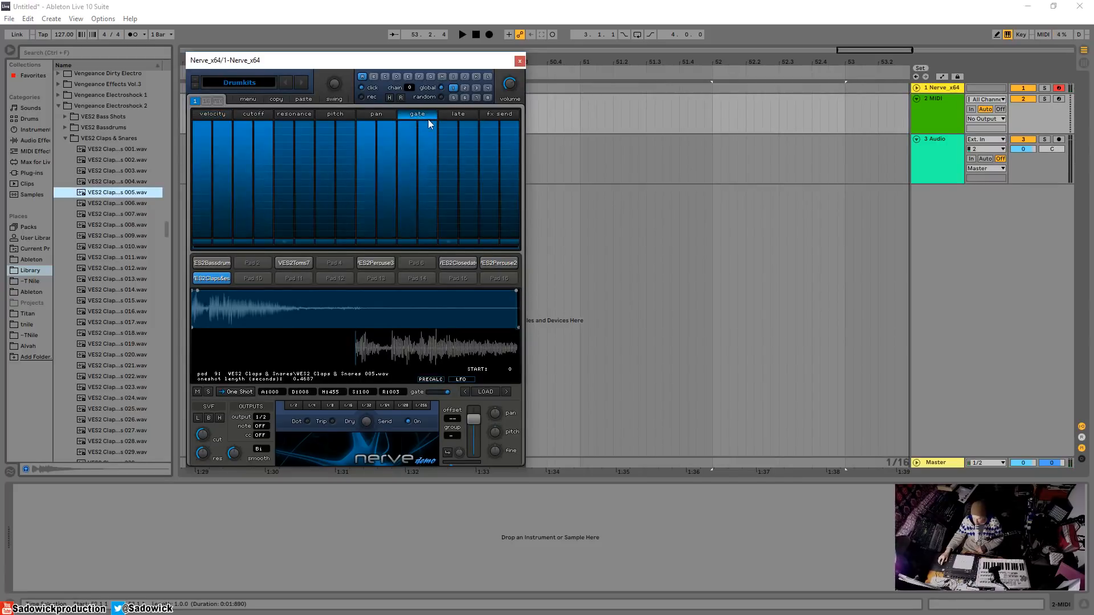
left_click(464, 115)
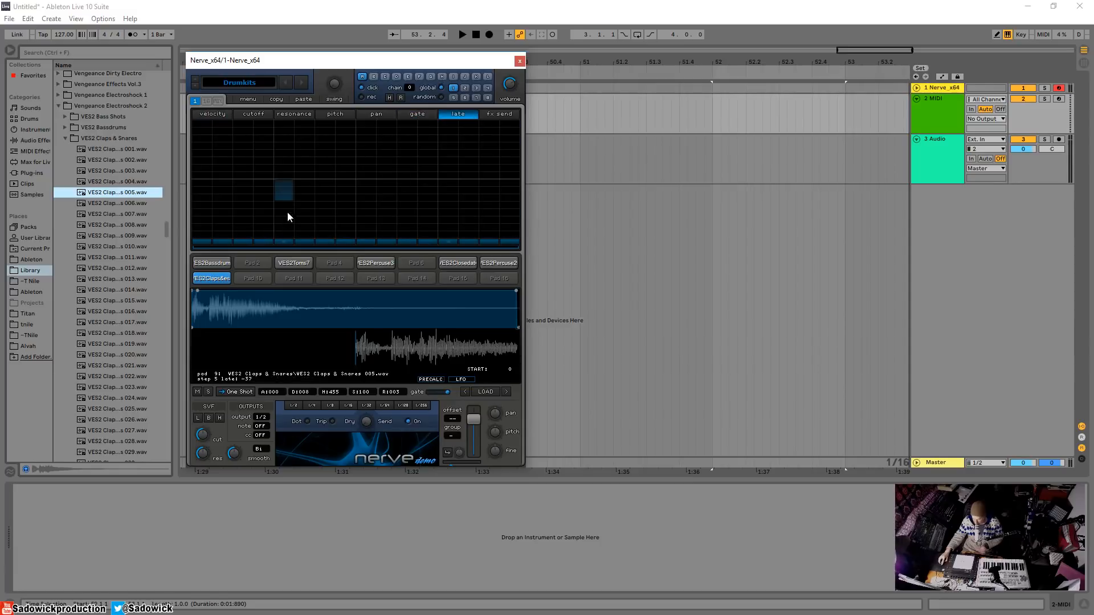
key("space")
left_click_drag(288, 204, 290, 259)
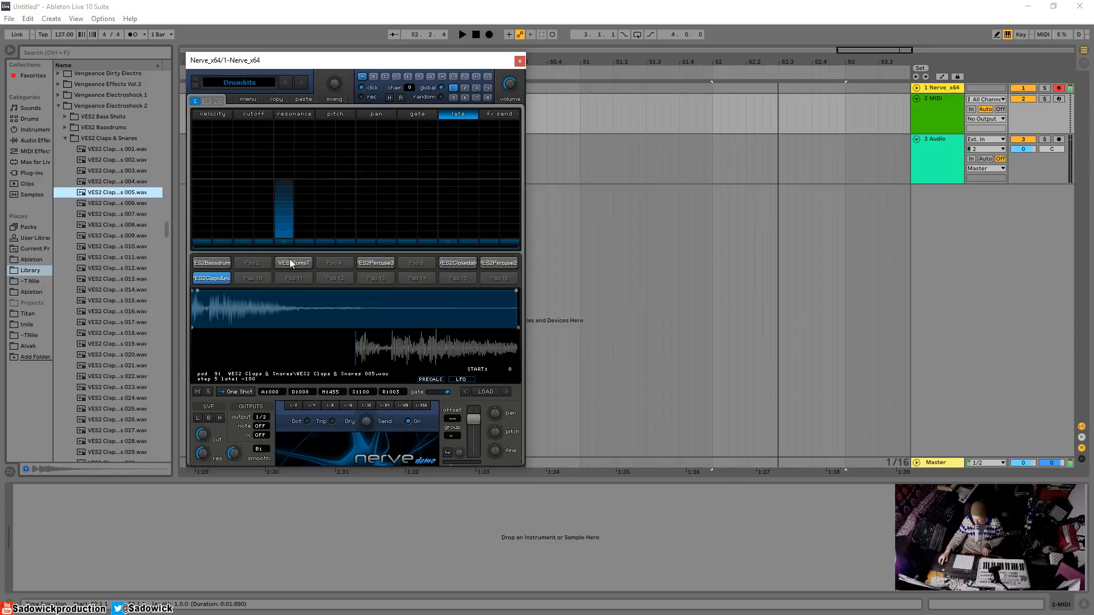
key("space")
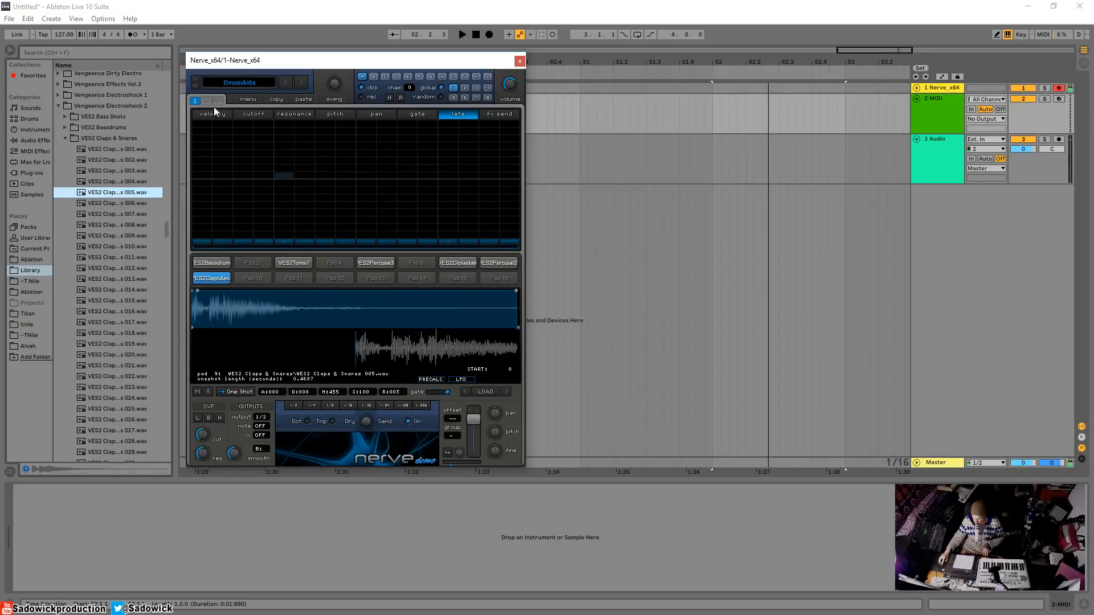
- Move Pad 9's full-velocity clap hits from steps 5 and 13 to steps 4 and 12
left_click(217, 101)
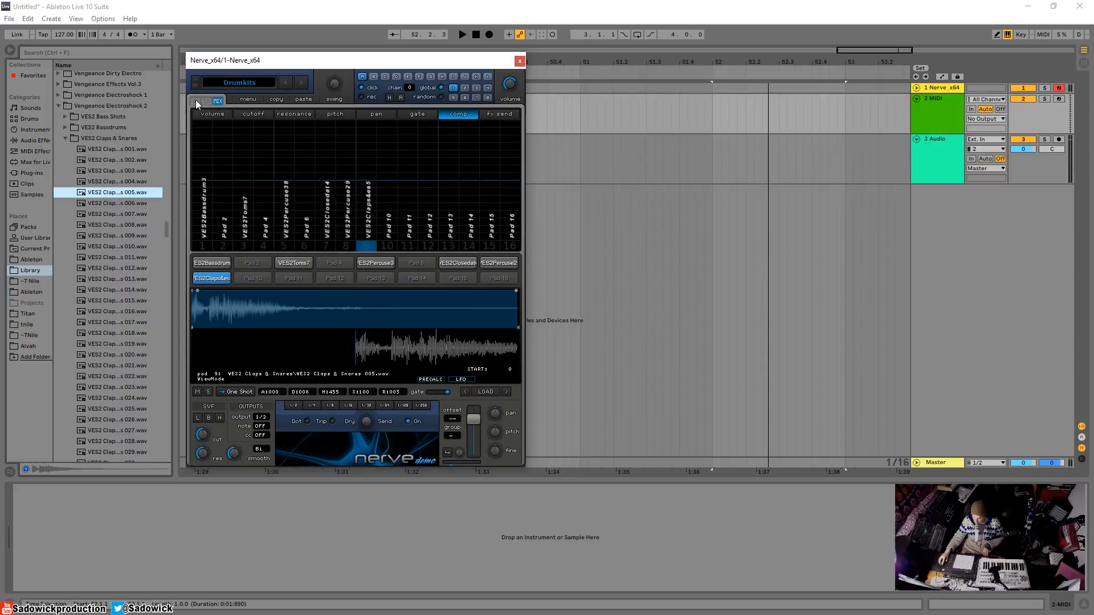
left_click(196, 101)
left_click(293, 165)
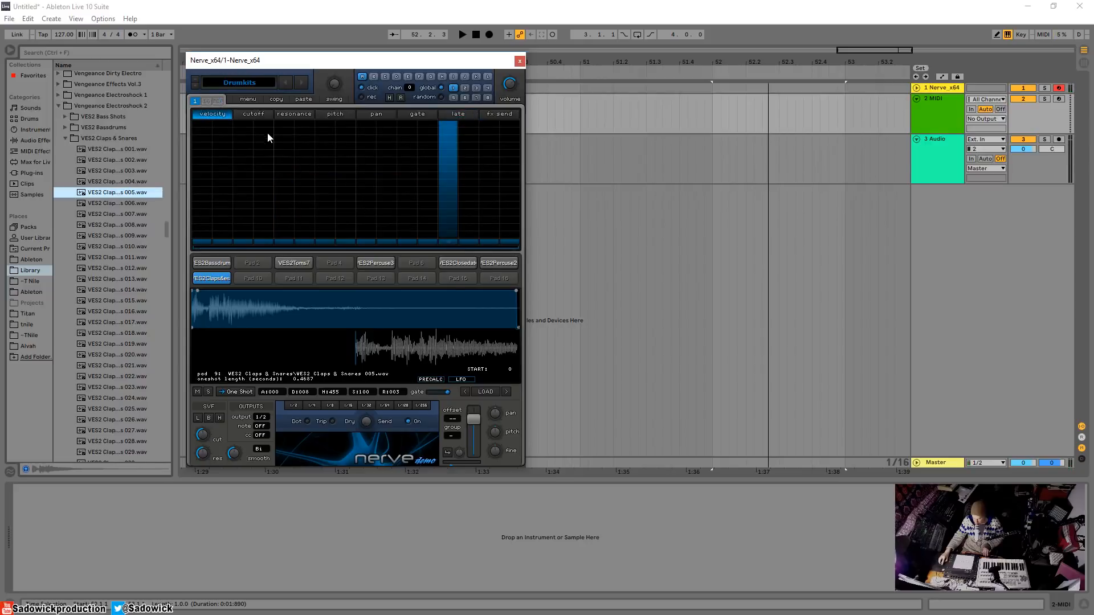
left_click(445, 127)
left_click(432, 132)
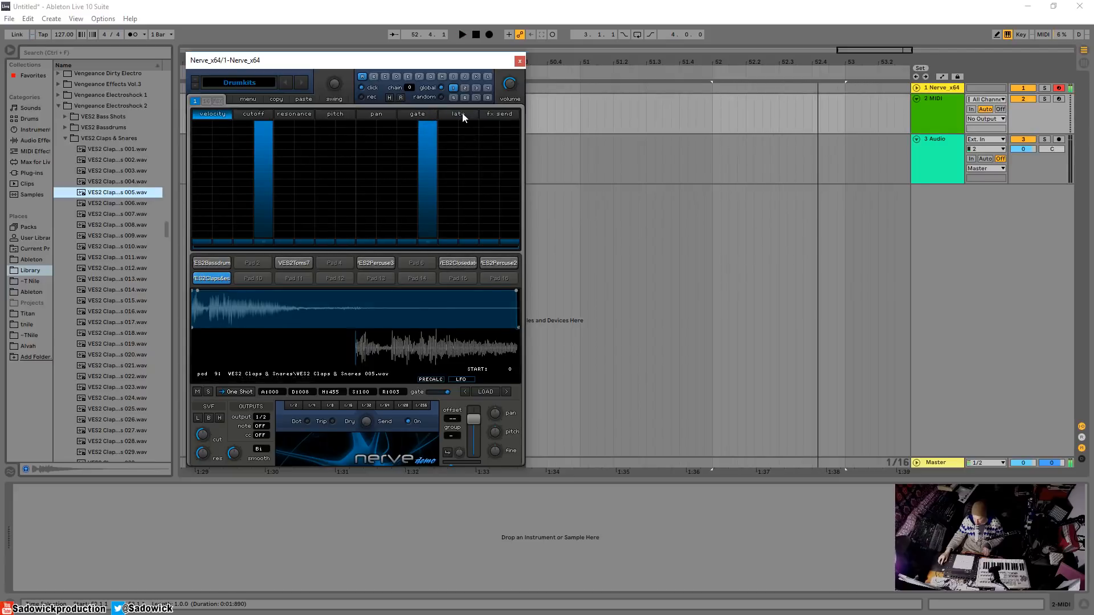
- Set the late offset to 75 on steps 4 and 12 of Pad 9 and lower its volume to about -7.4 during playback
left_click(460, 114)
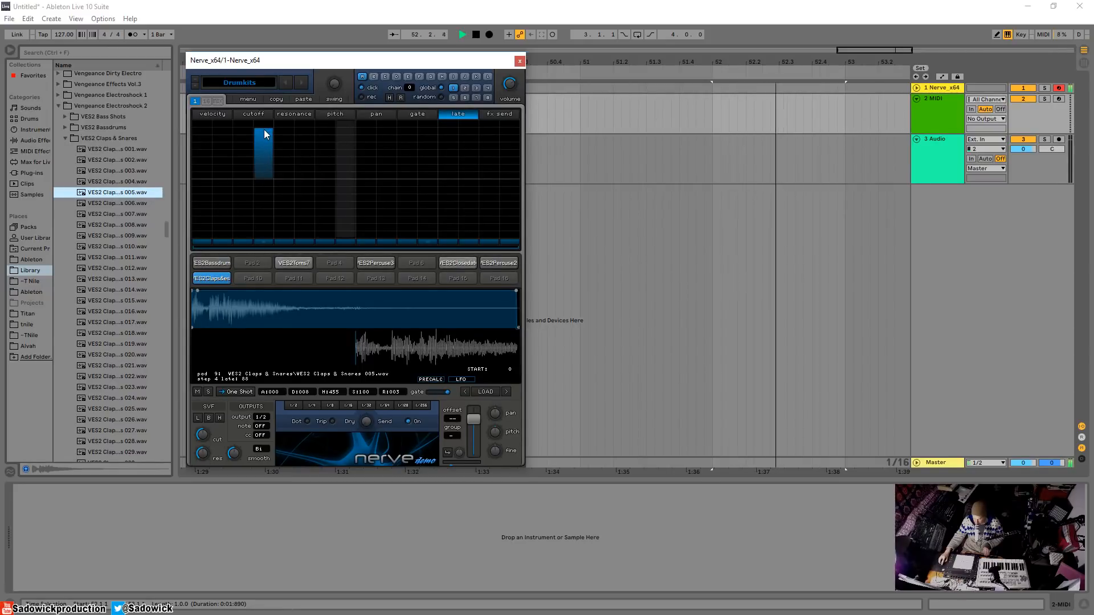
left_click_drag(260, 141, 262, 136)
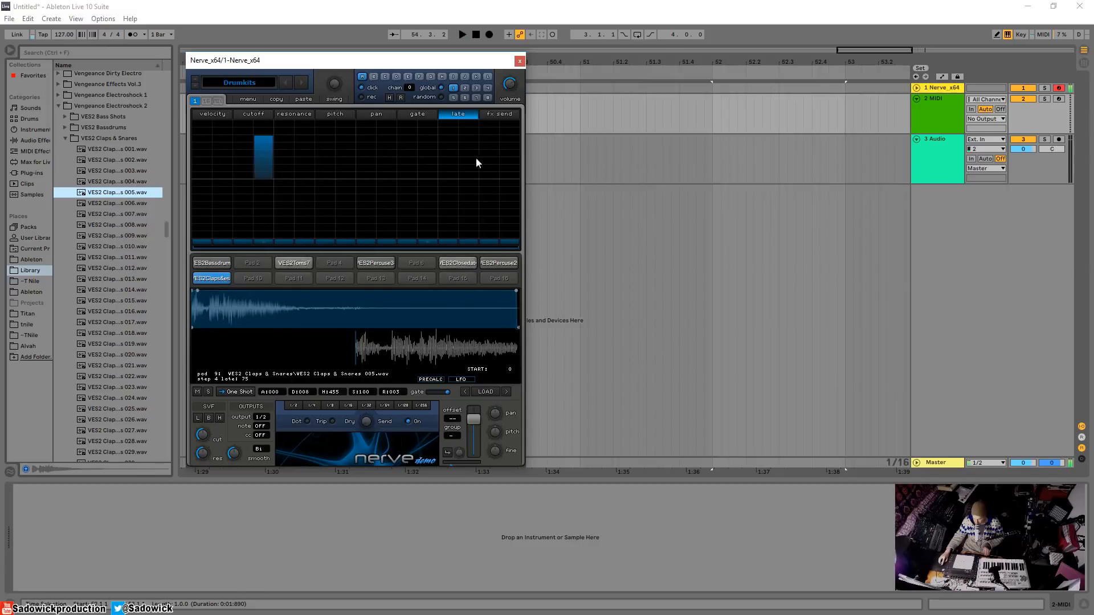
left_click(447, 136)
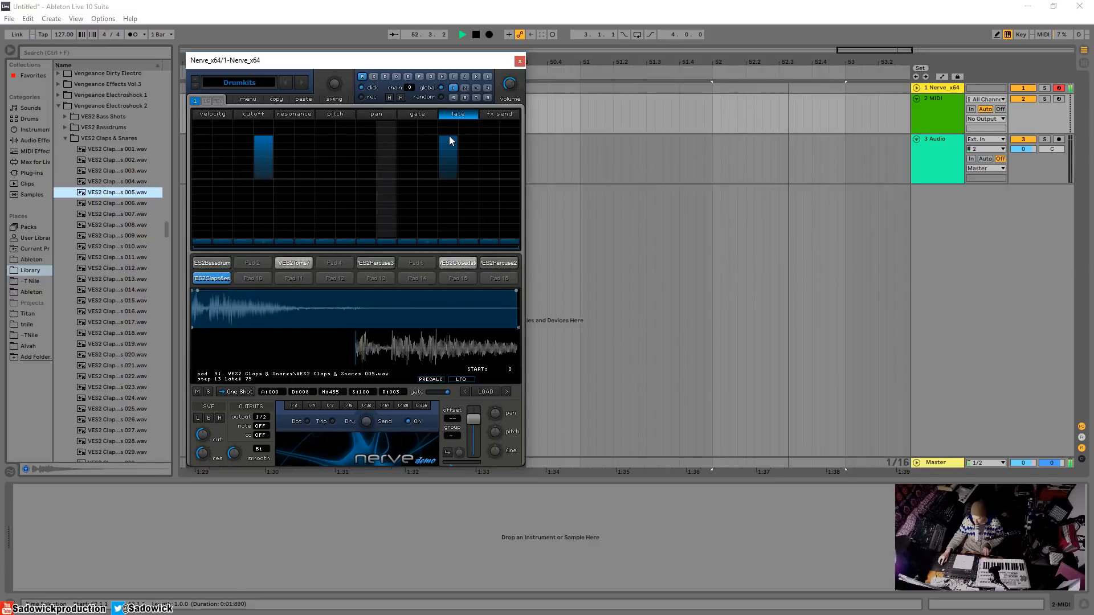
left_click_drag(449, 136, 449, 185)
left_click(426, 137)
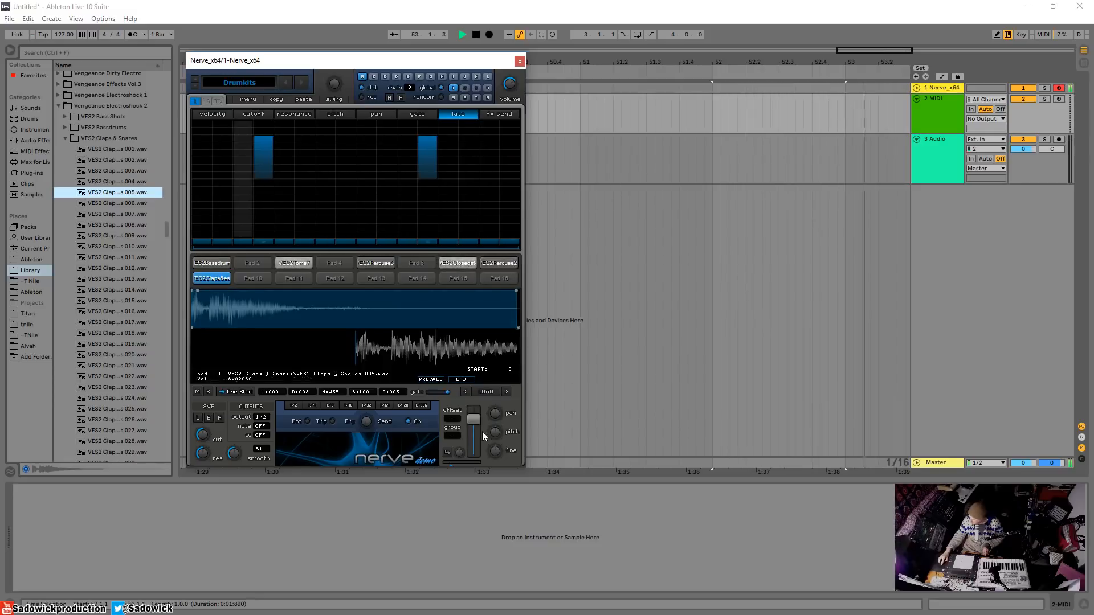
mouse_move(473, 420)
left_mouse_down()
mouse_move(476, 428)
mouse_move(477, 418)
left_mouse_up()
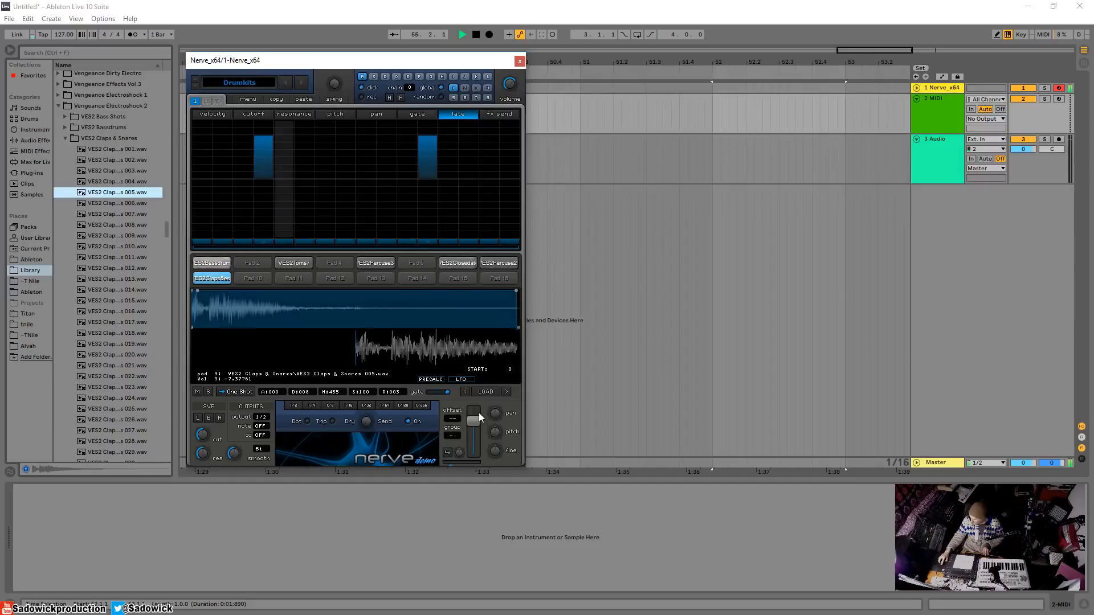
- Draw a varied per-step pitch line across the 16 steps of Pad 7's closed hihat and play the pattern
left_click(458, 263)
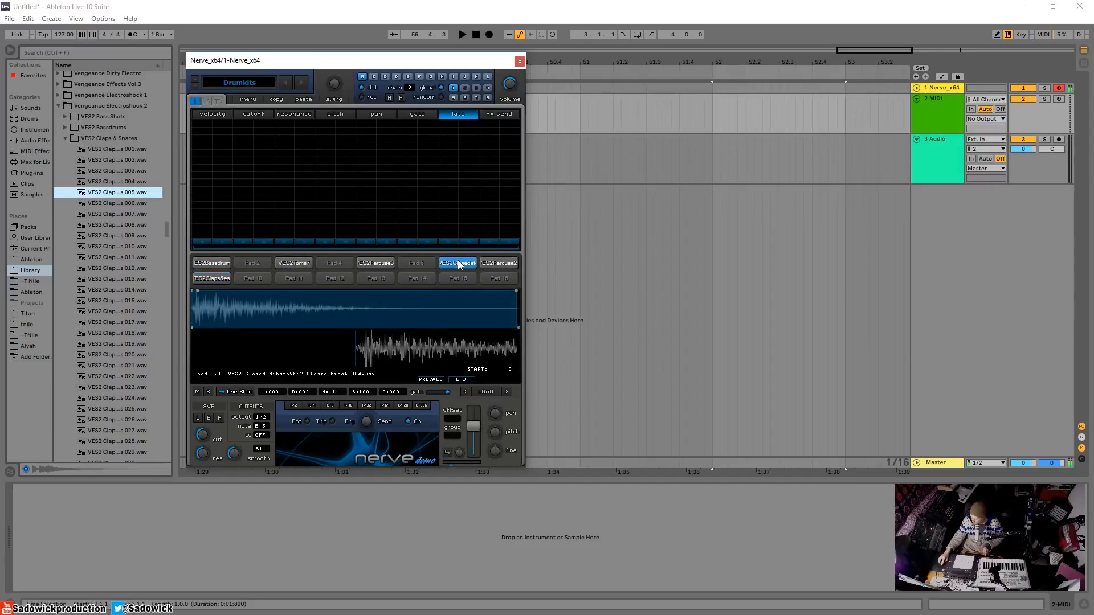
left_click(337, 118)
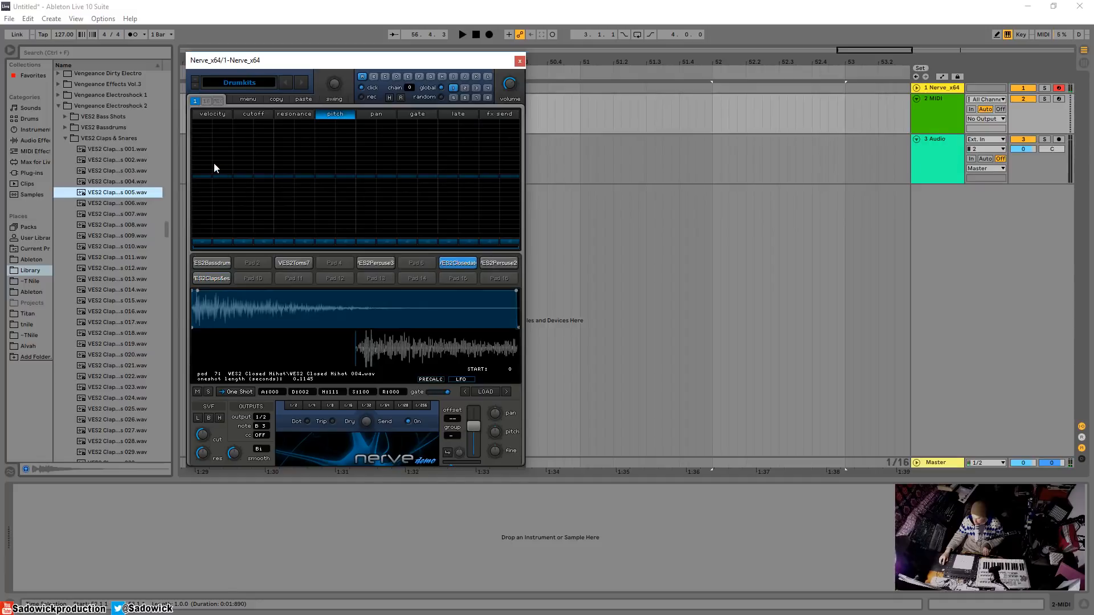
left_click_drag(214, 167, 404, 188)
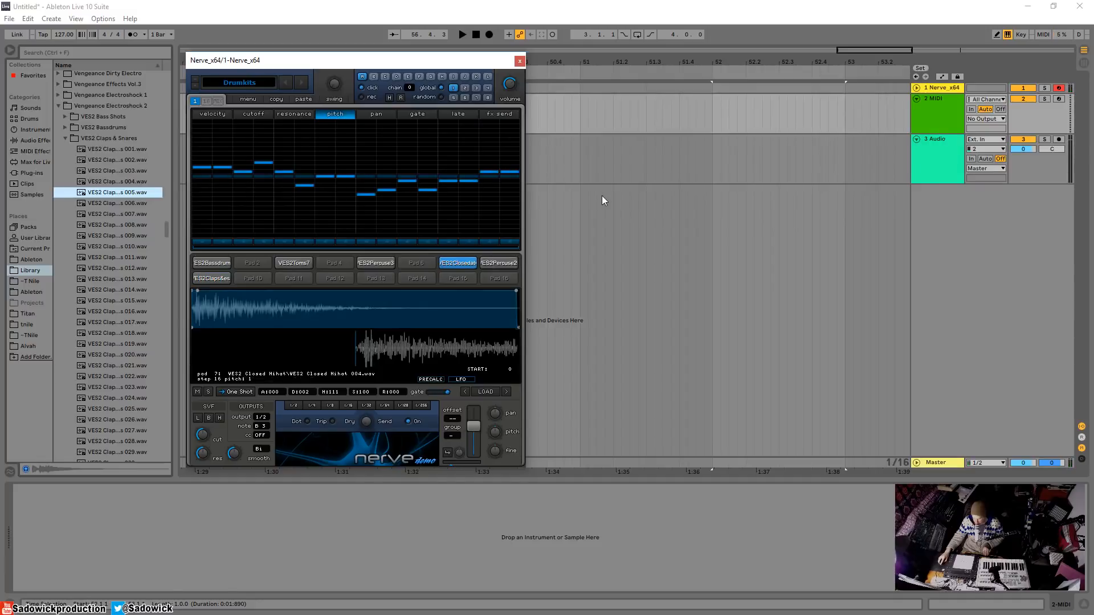
key("space")
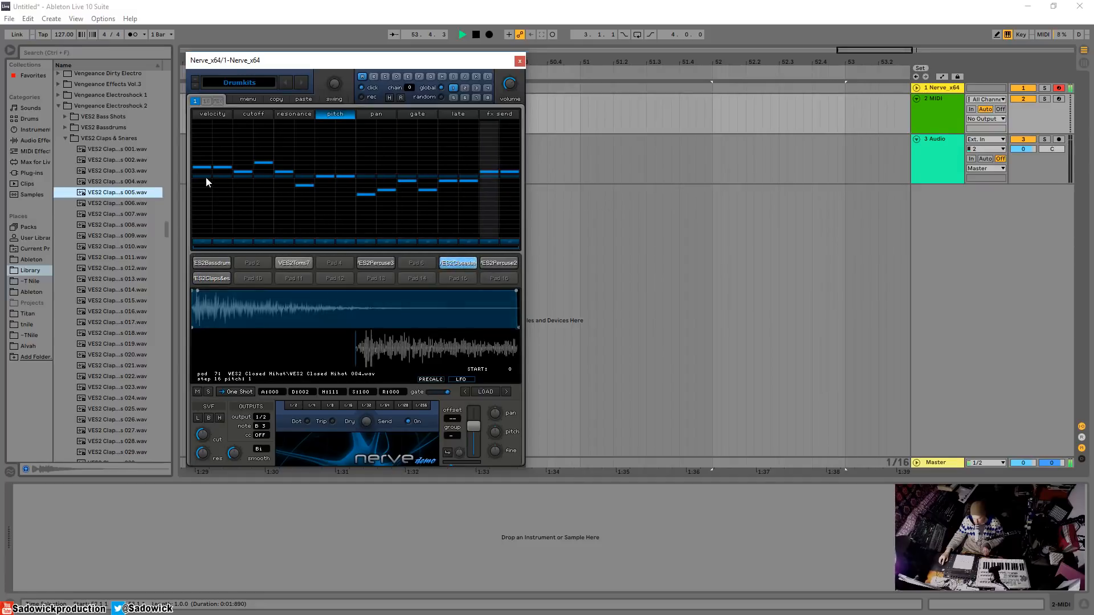
key("space")
- Bring up Pad 7's velocity lane and play the pattern with the master volume set to 71
left_click(248, 116)
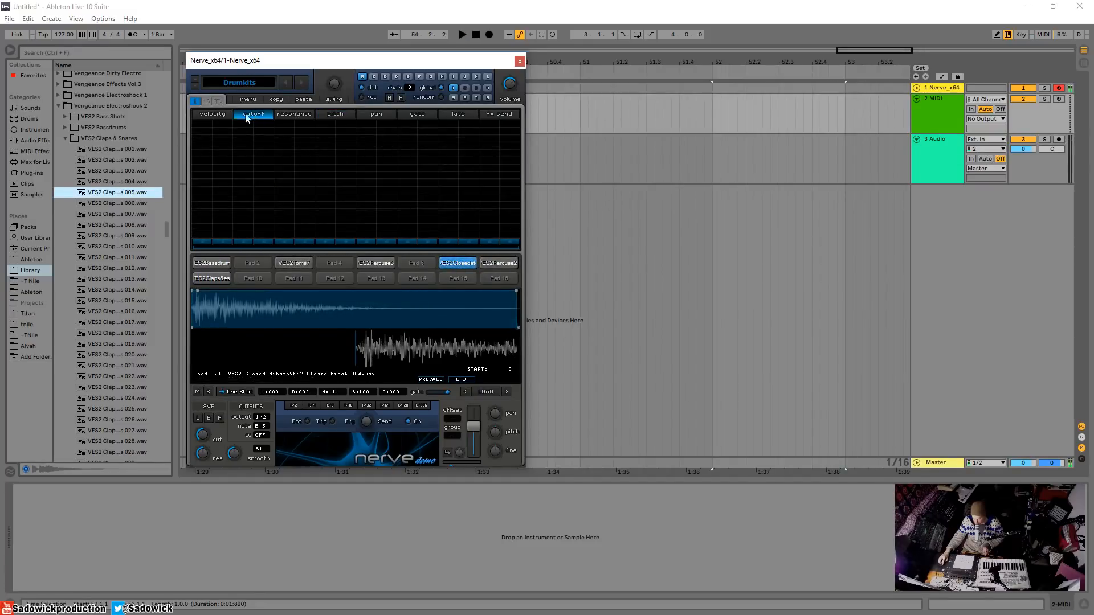
left_click(220, 115)
key("space")
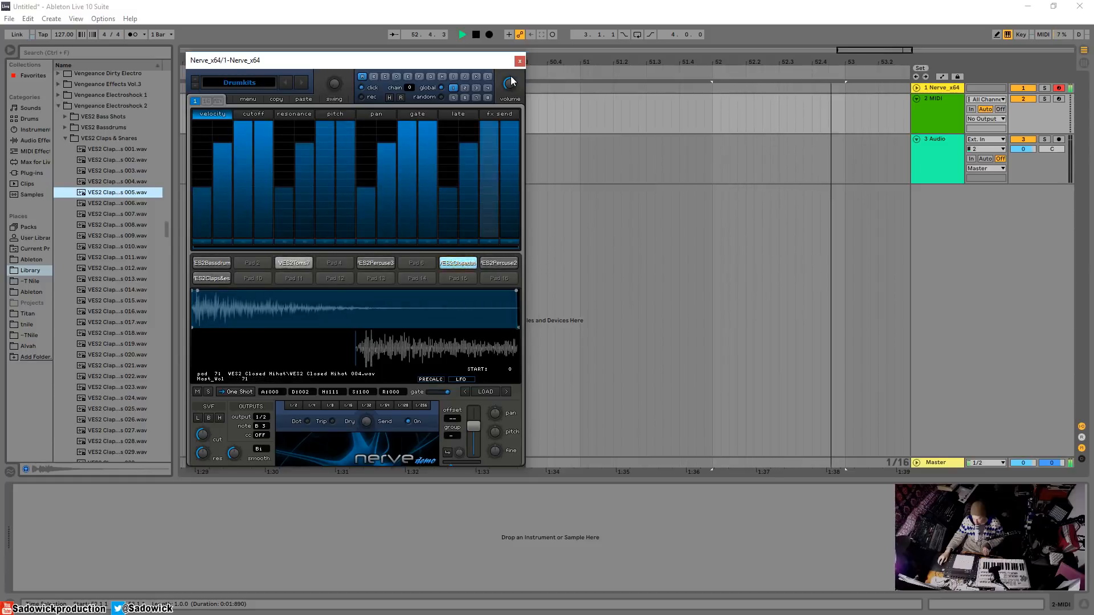
key("space")
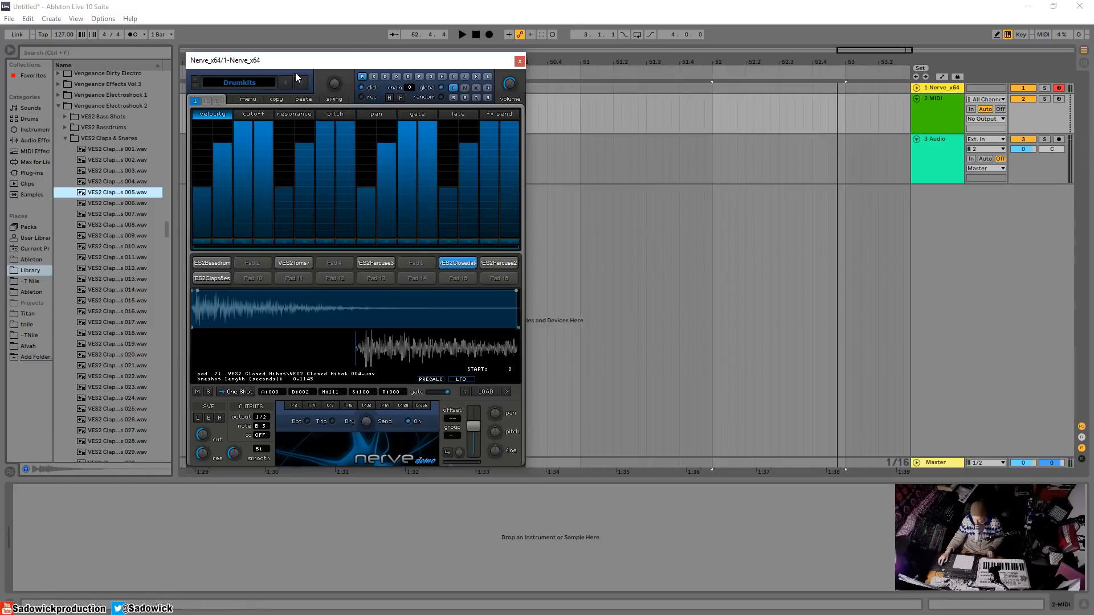
- Export the kick, tom, two percussion and clap pads from Nerve as audio clips onto new tracks around bar 51
left_click_drag(344, 62, 296, 66)
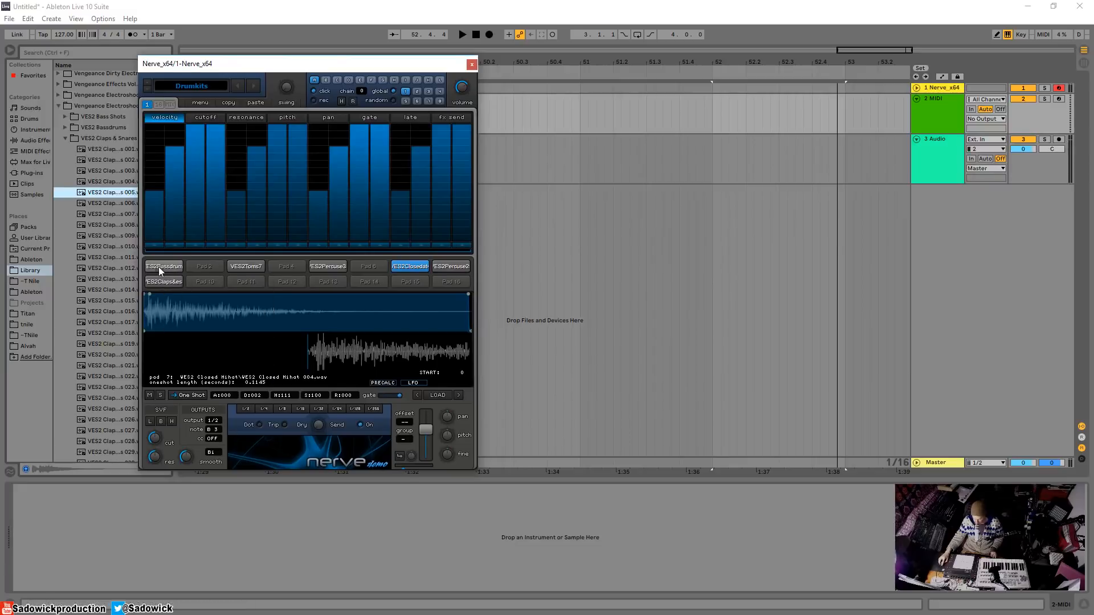
left_click_drag(569, 197, 604, 197)
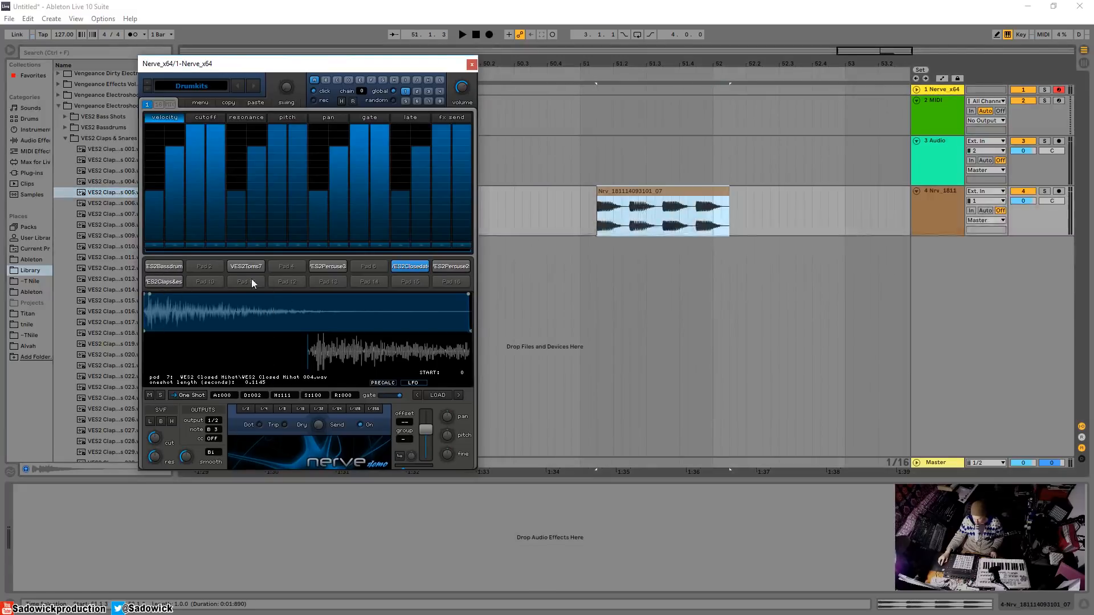
left_click_drag(285, 271, 589, 269)
left_click_drag(568, 308, 609, 317)
left_click_drag(442, 267, 612, 349)
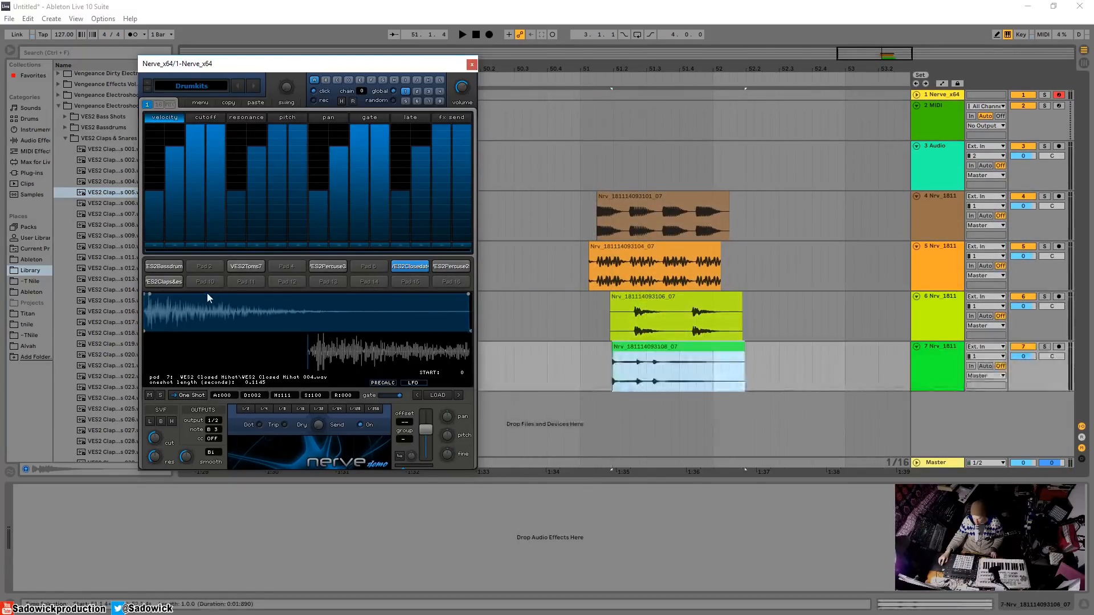
left_click_drag(478, 388, 605, 426)
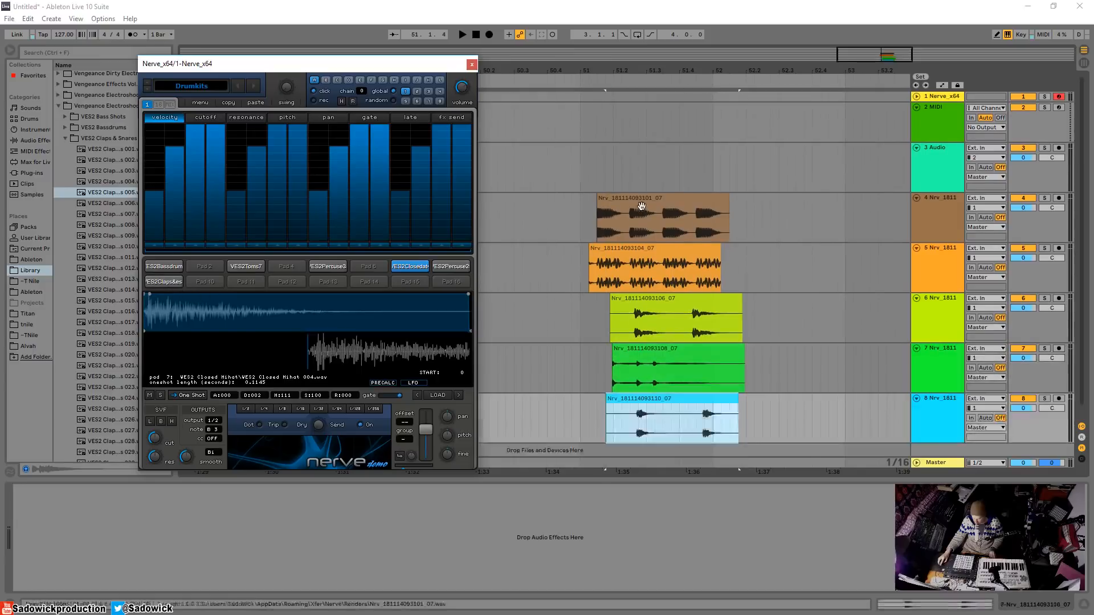
- Line up the five rendered clips so they all start at bar 51
left_click_drag(639, 201, 625, 206)
left_click_drag(634, 283, 596, 303)
left_click_drag(669, 353, 637, 354)
left_click_drag(642, 402, 608, 402)
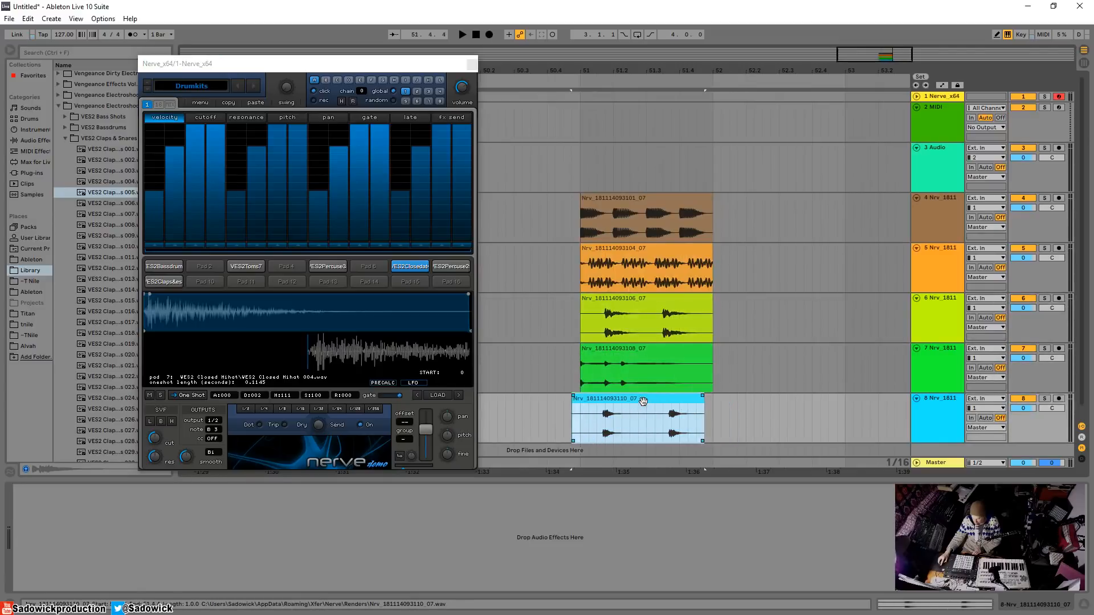
- Mute the Nerve track, compact the MIDI and Audio track lanes, and close the Nerve plug-in window
left_click(1023, 97)
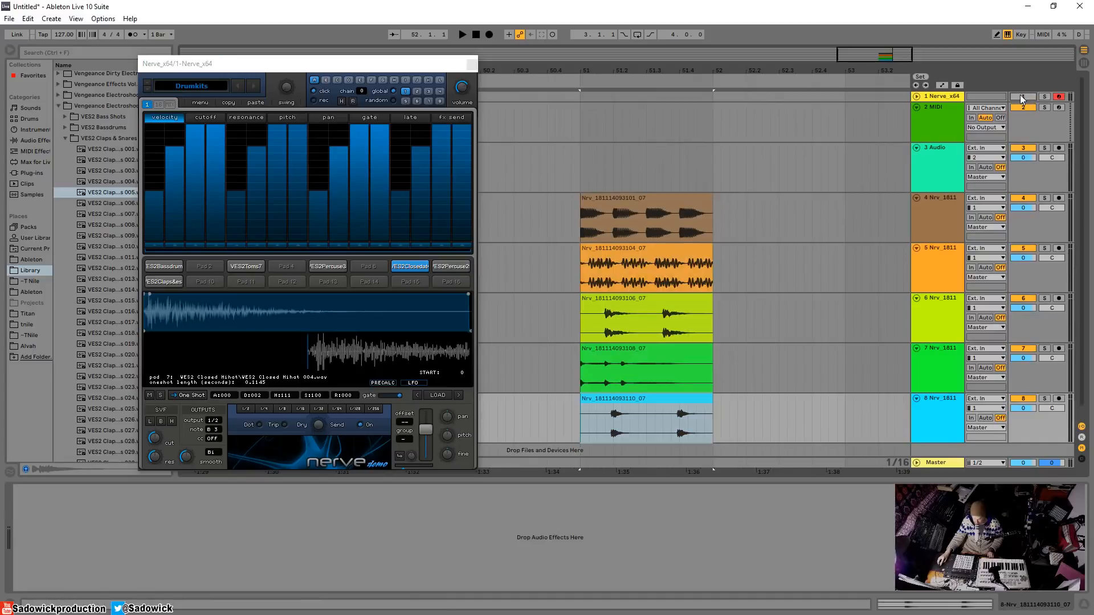
left_click_drag(1034, 140, 987, 106)
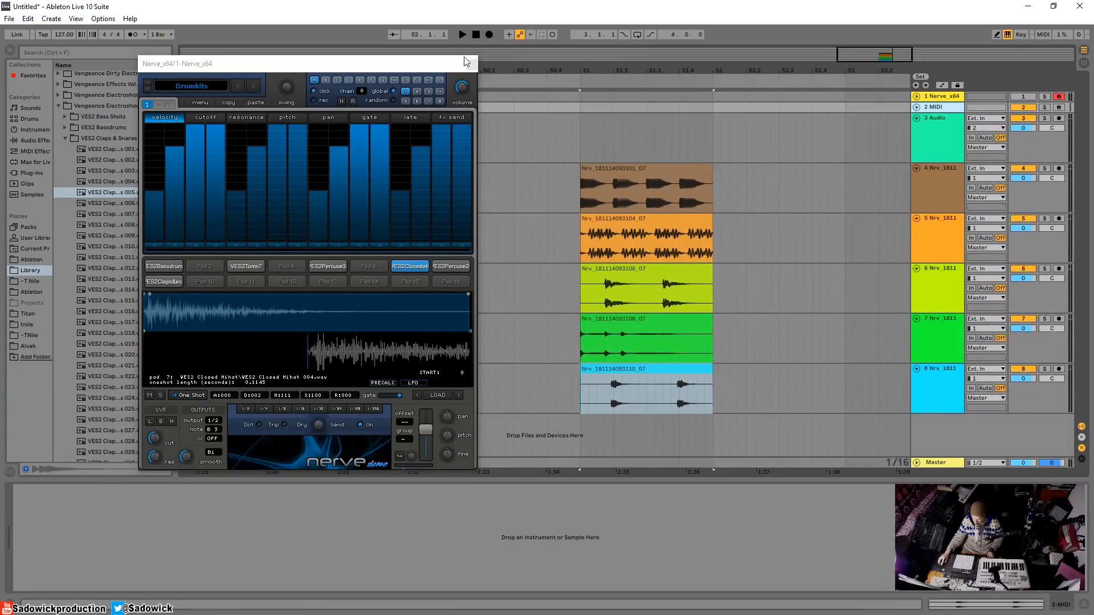
left_click(955, 99)
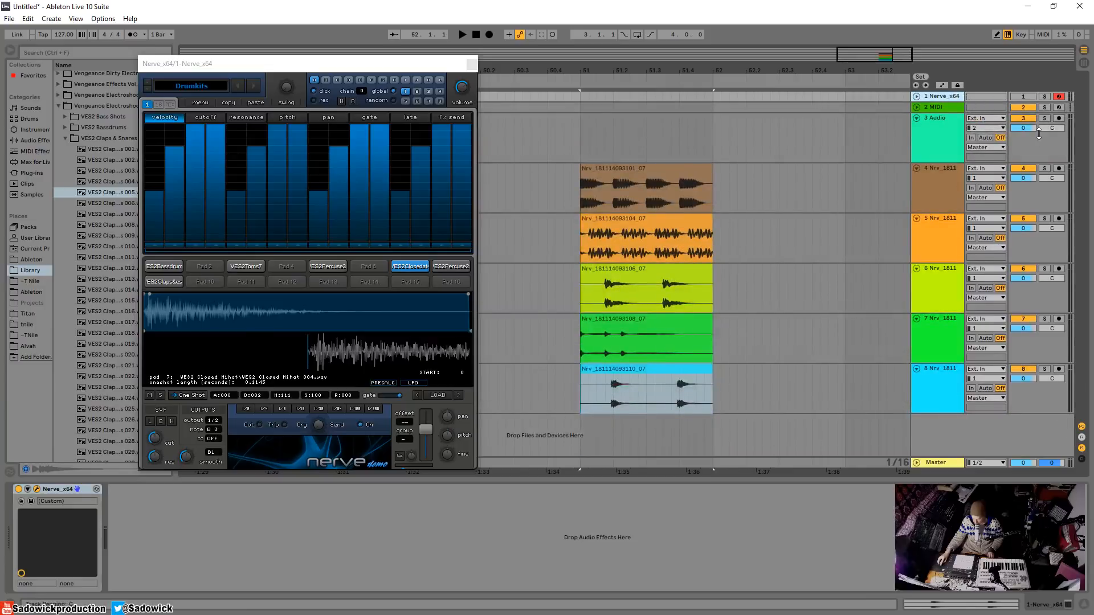
left_click_drag(1039, 134, 1037, 137)
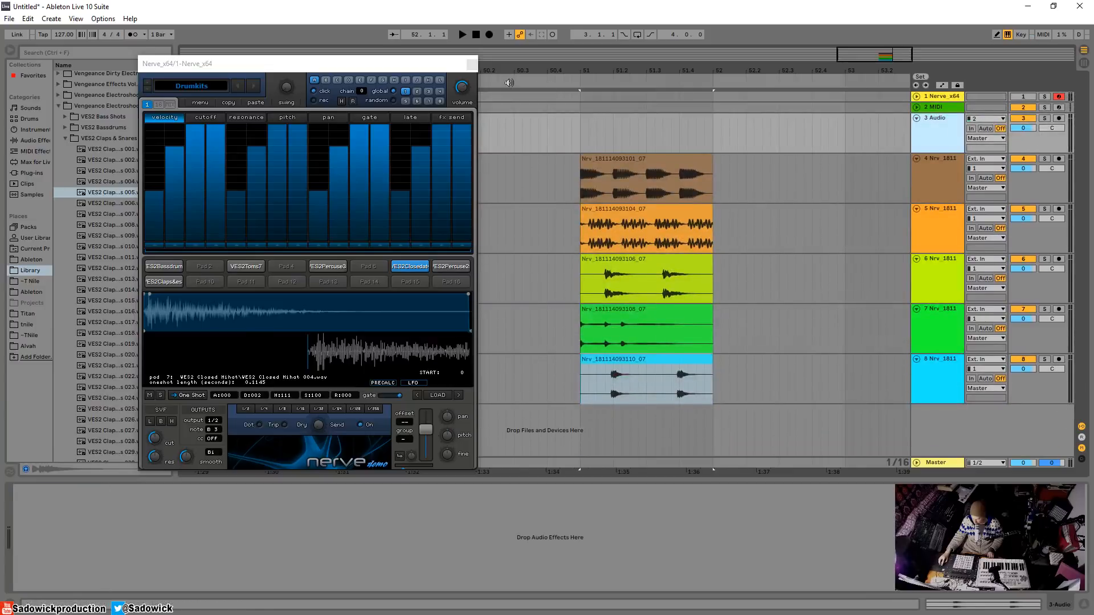
left_click(476, 68)
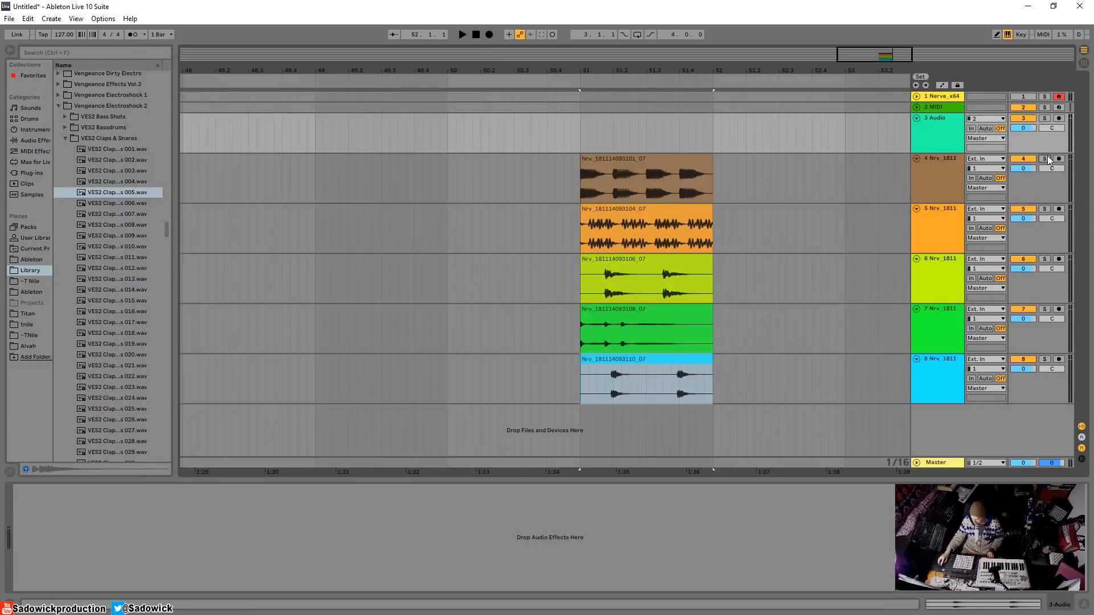
- Solo track 4 and play its rendered kick clip with the view zoomed to bar 51
left_click_drag(719, 54, 719, 55)
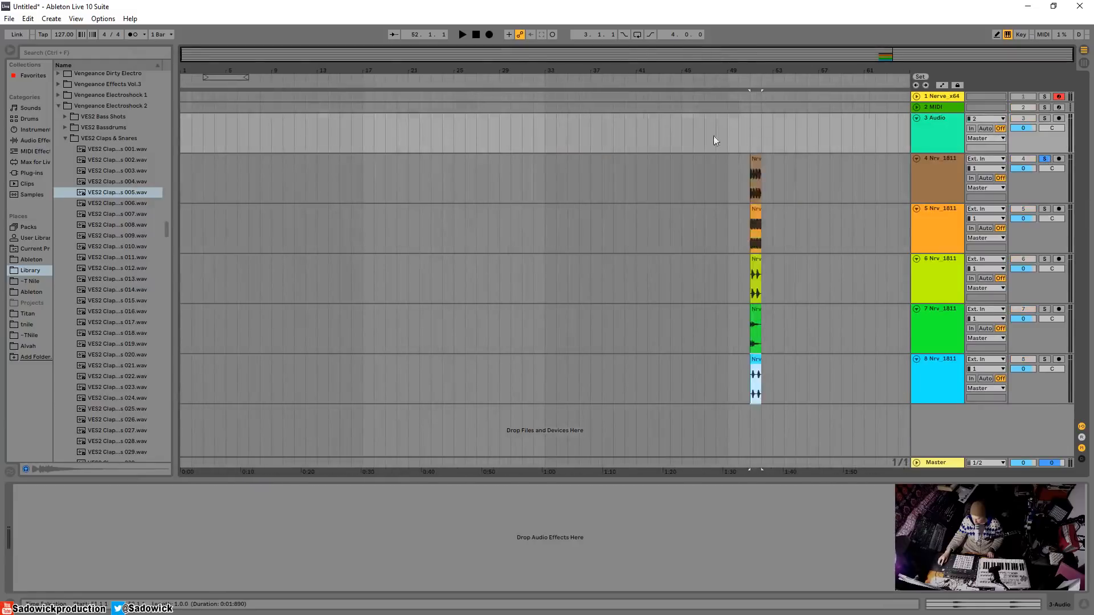
key("z")
key("space")
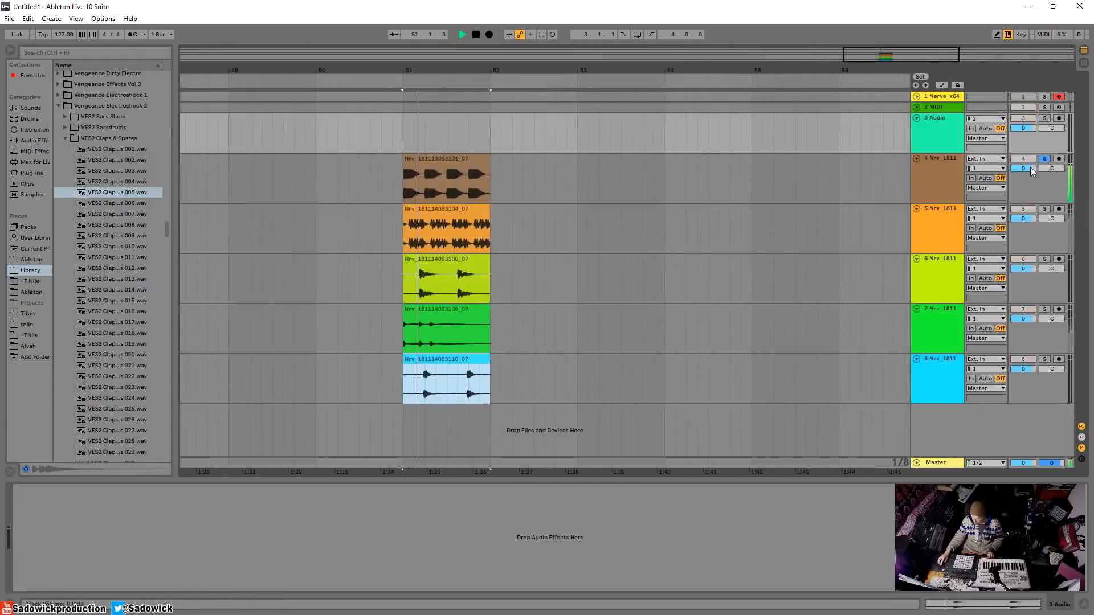
left_click(470, 159)
left_click_drag(412, 71, 393, 131)
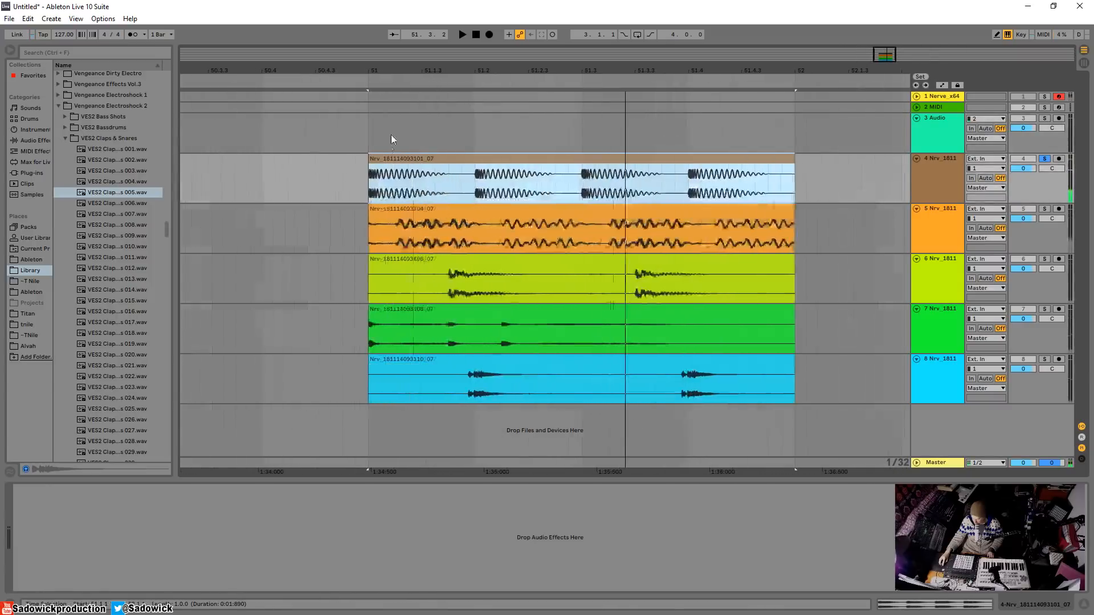
- Clear the fade-in at the start of each of the five rendered clips on tracks 4 to 8
left_click(381, 156)
left_click(374, 157)
left_click(370, 156)
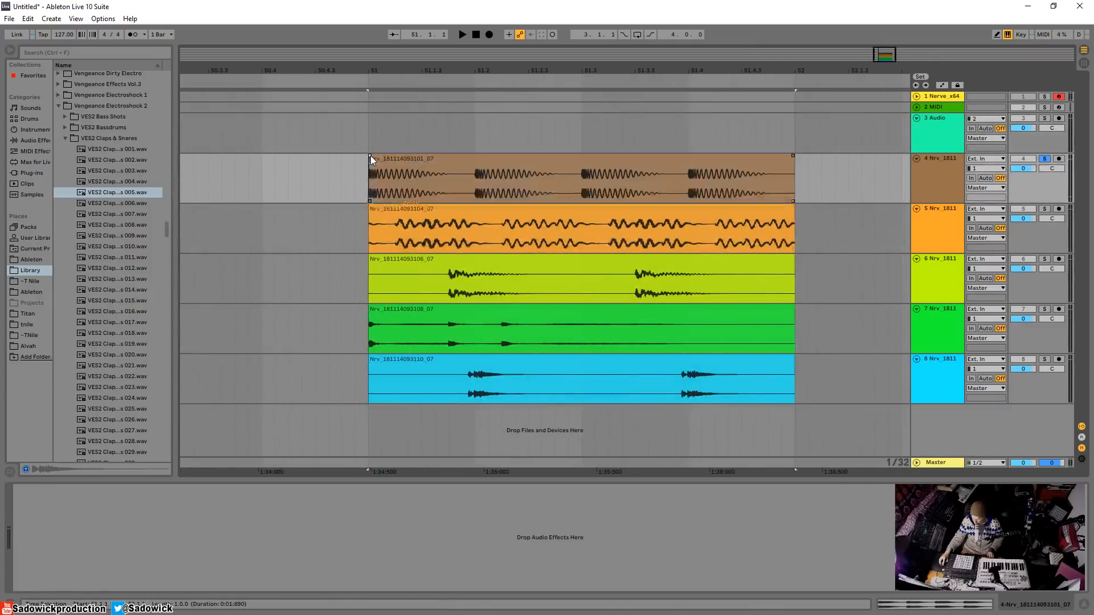
left_click(373, 208)
left_click(369, 206)
left_click(373, 262)
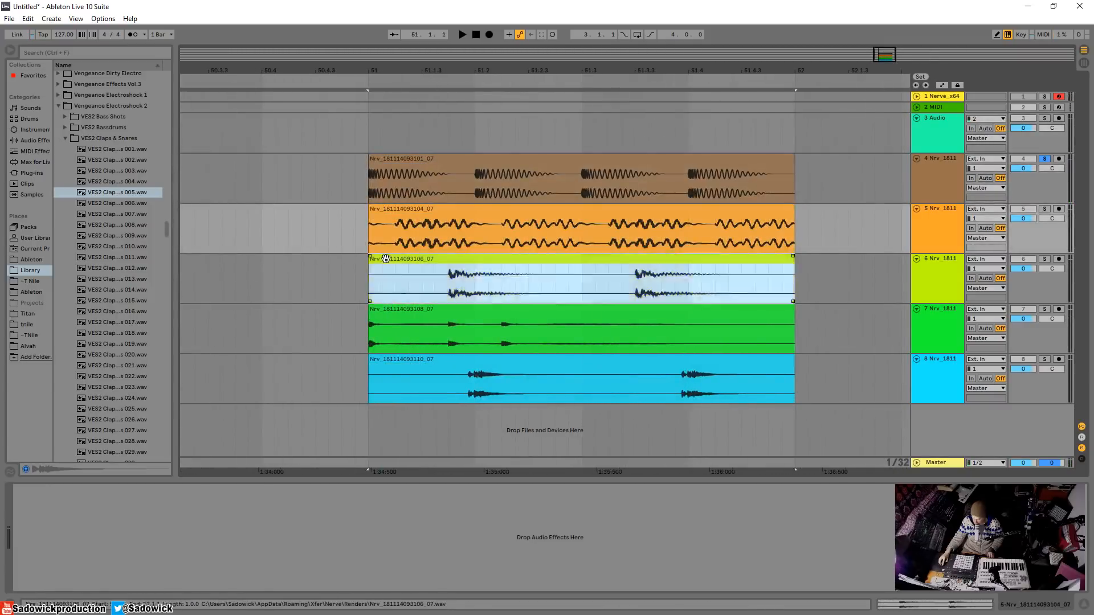
left_click(371, 257)
left_click(375, 308)
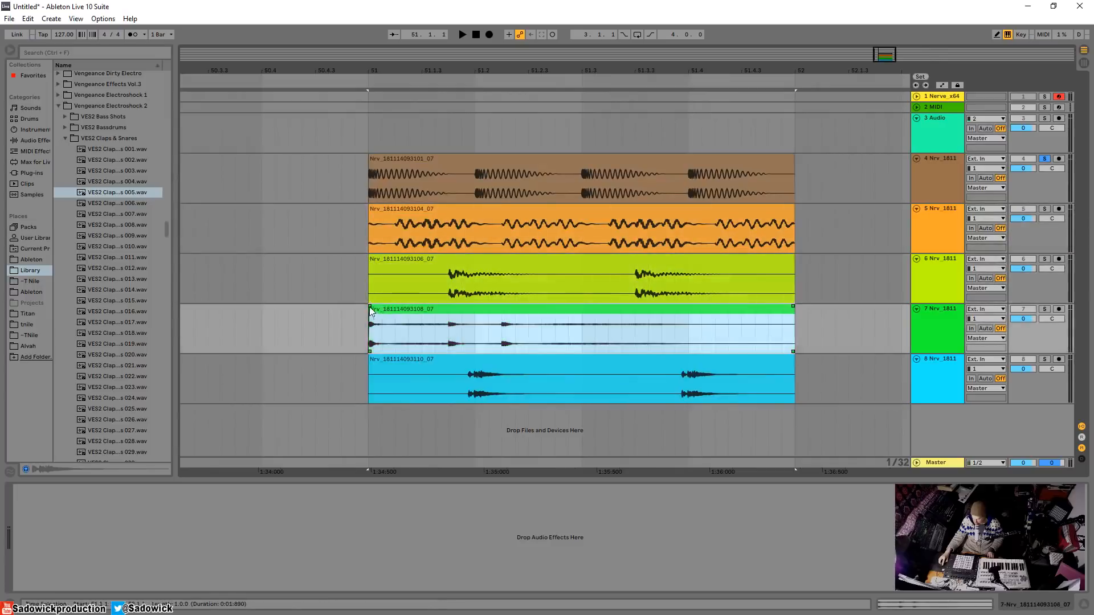
left_click(371, 306)
left_click(374, 358)
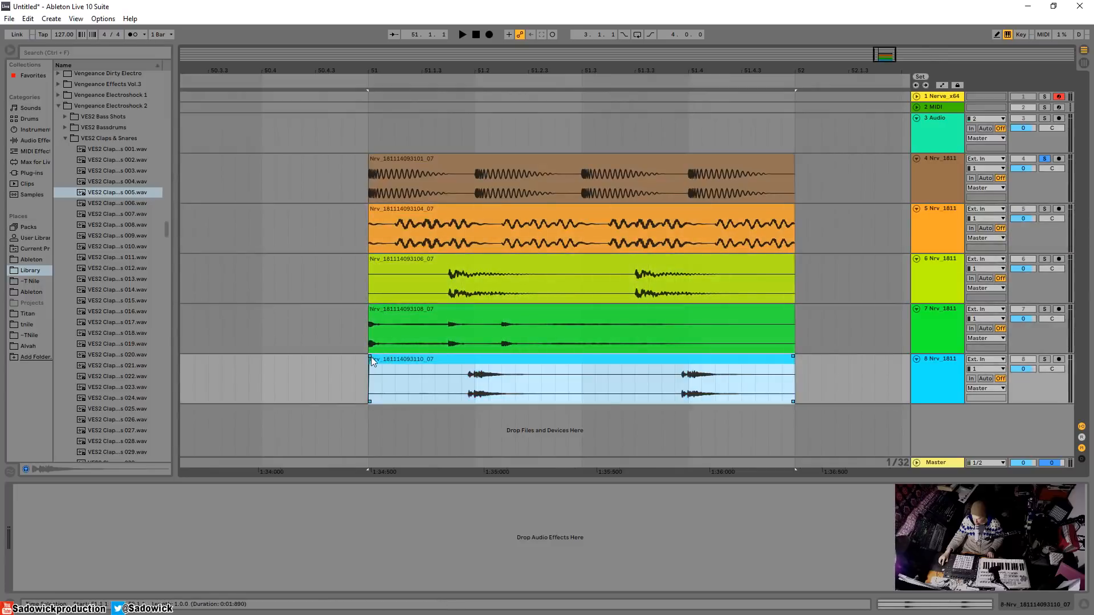
left_click(371, 356)
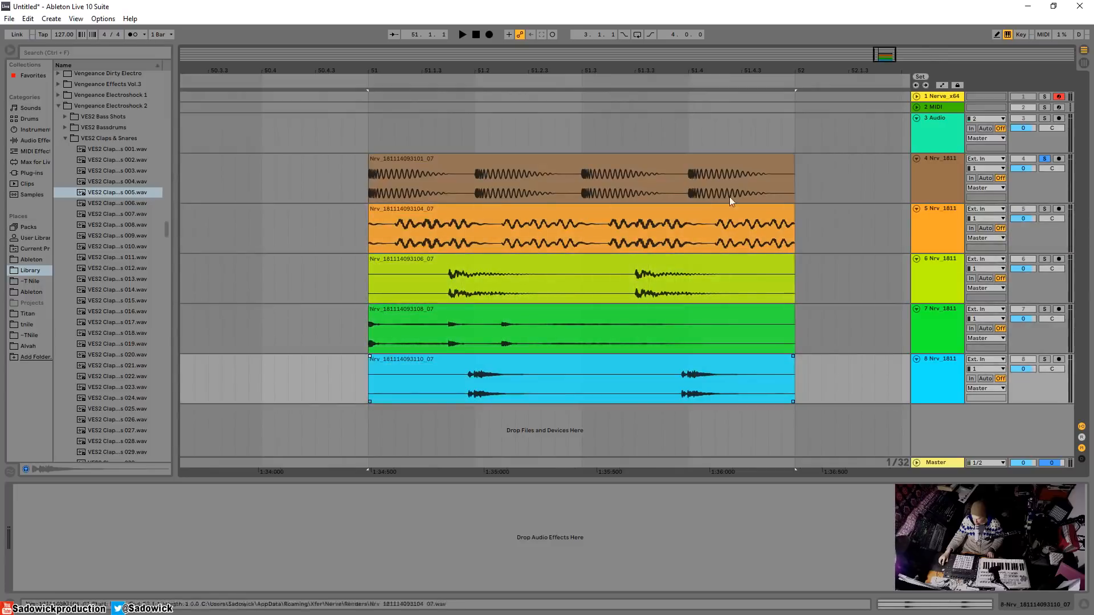
- Solo track 5 to audition its tom clip and set the loop to that clip's one-bar length at bar 51
left_click(1044, 209)
key("space")
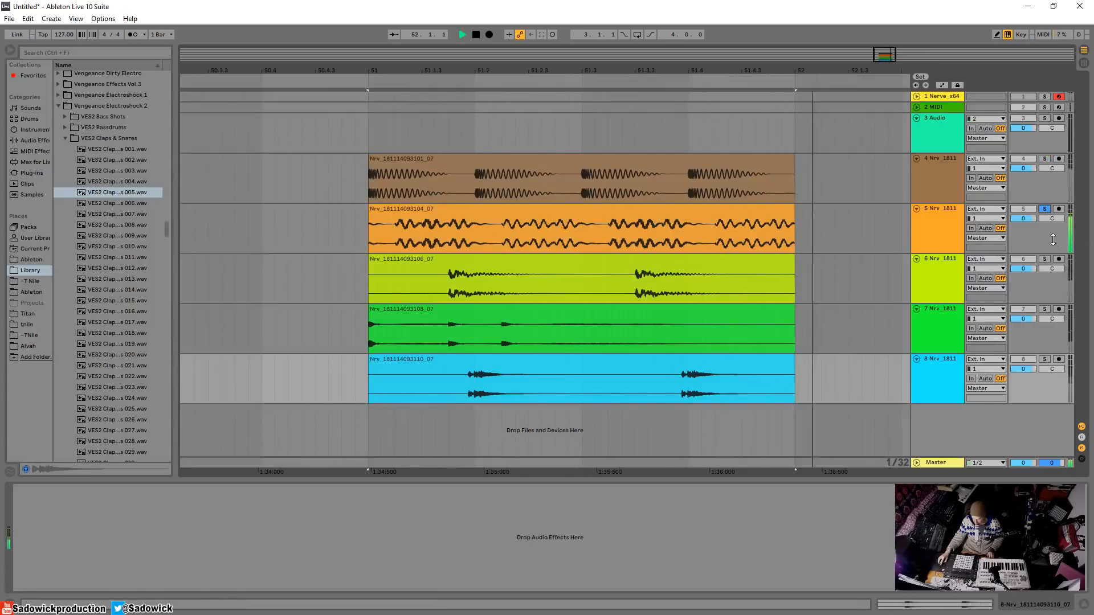
key("space")
right_click(638, 218)
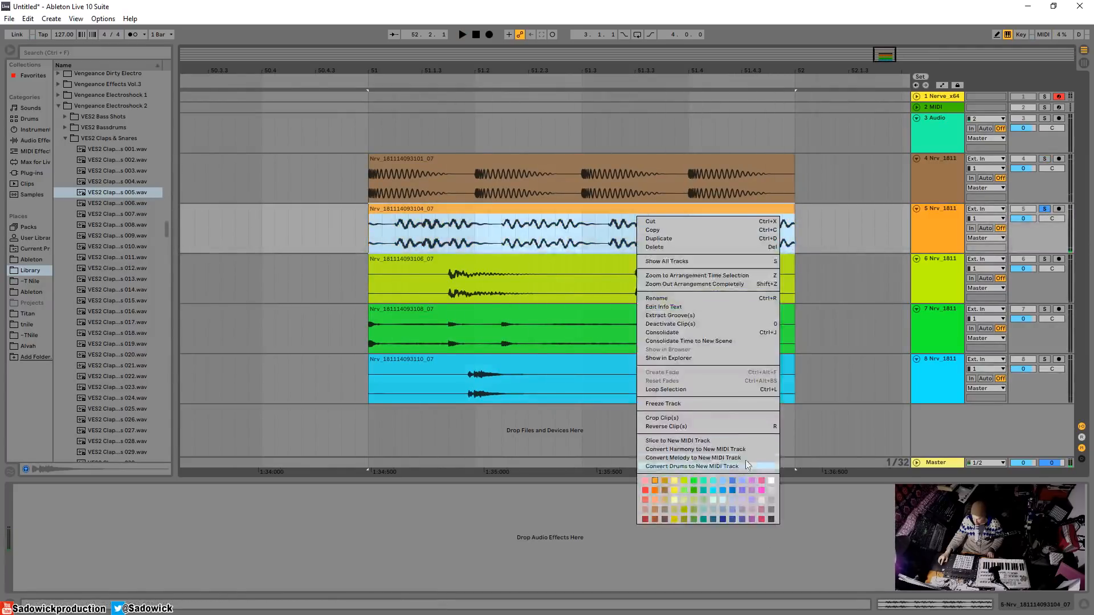
left_click(718, 392)
scroll(506, 156, "down", 2)
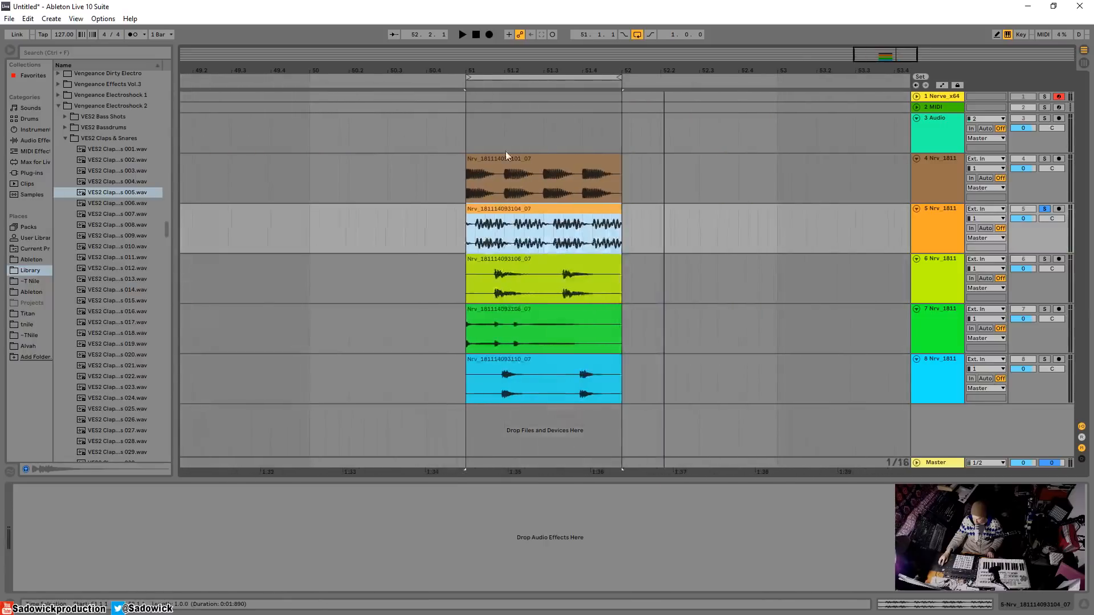
- Play the bar 51 loop with track 4's kick soloed, and release the solo
left_click(506, 155)
left_click(1044, 159)
key("space")
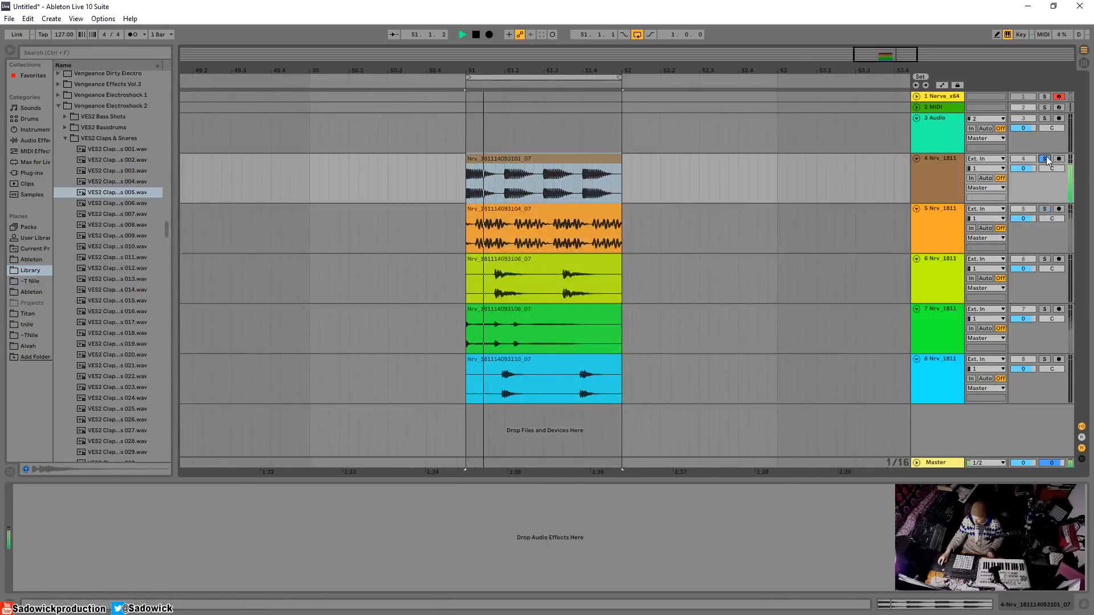
left_click(1046, 159)
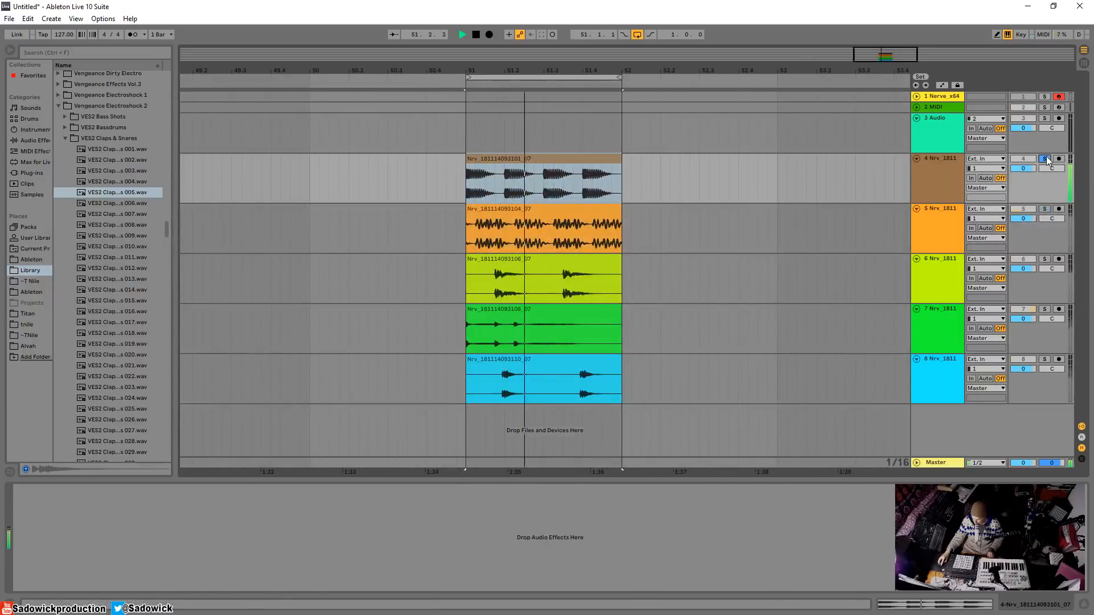
- Mute tracks 6, 7 and 8 during playback and bring track 7 back in with the kick and tom
left_click(1024, 259)
left_click(1024, 309)
left_click(1024, 360)
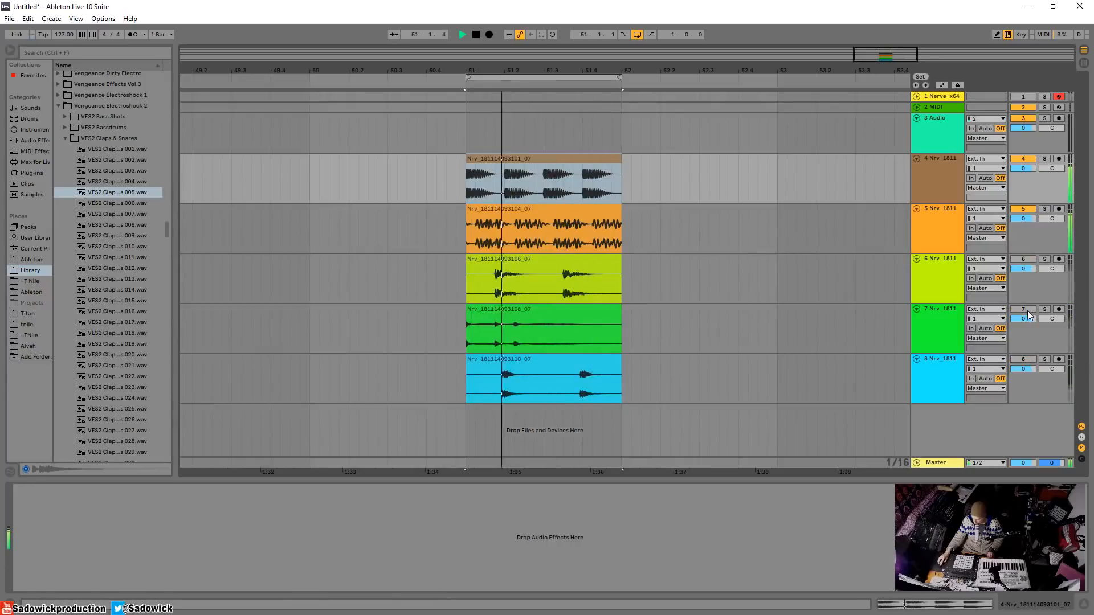
left_click(1030, 310)
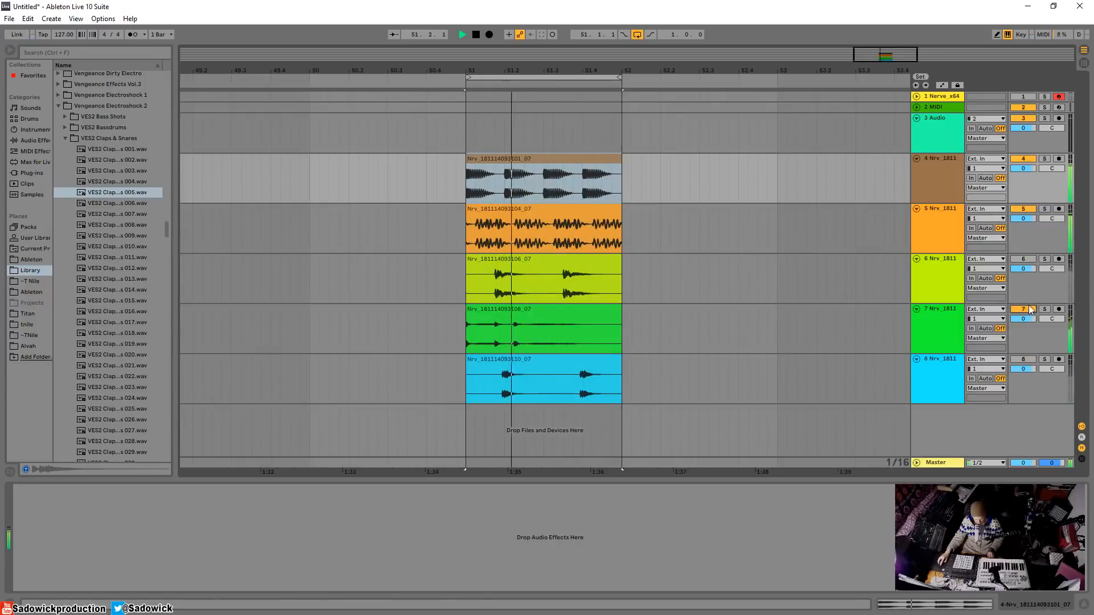
- Solo track 7 to hear its percussion clip alone, and stop playback
left_click(1045, 309)
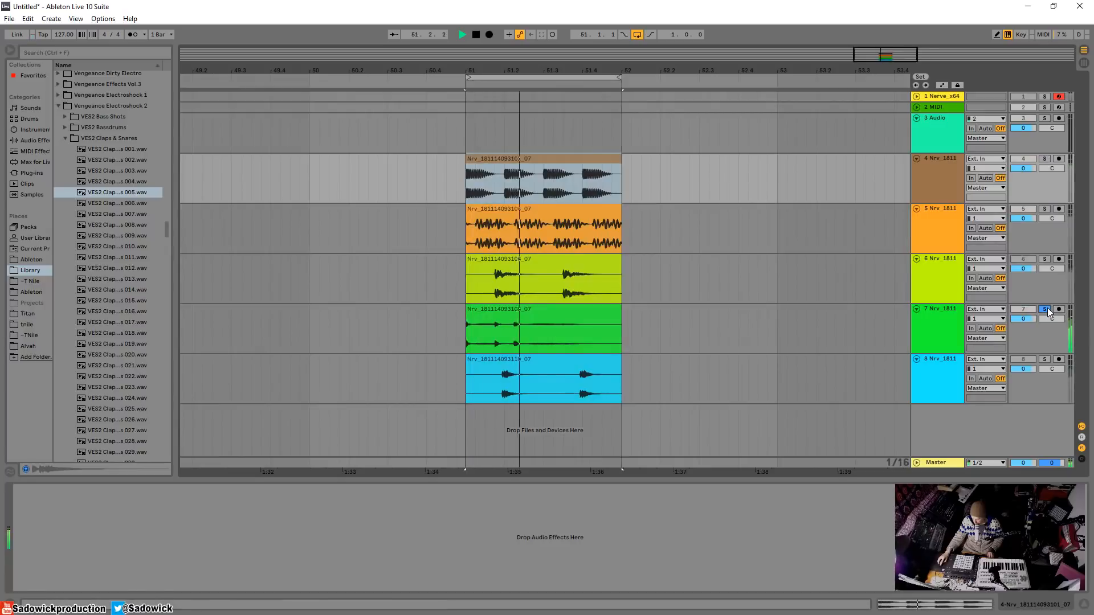
left_click(490, 228)
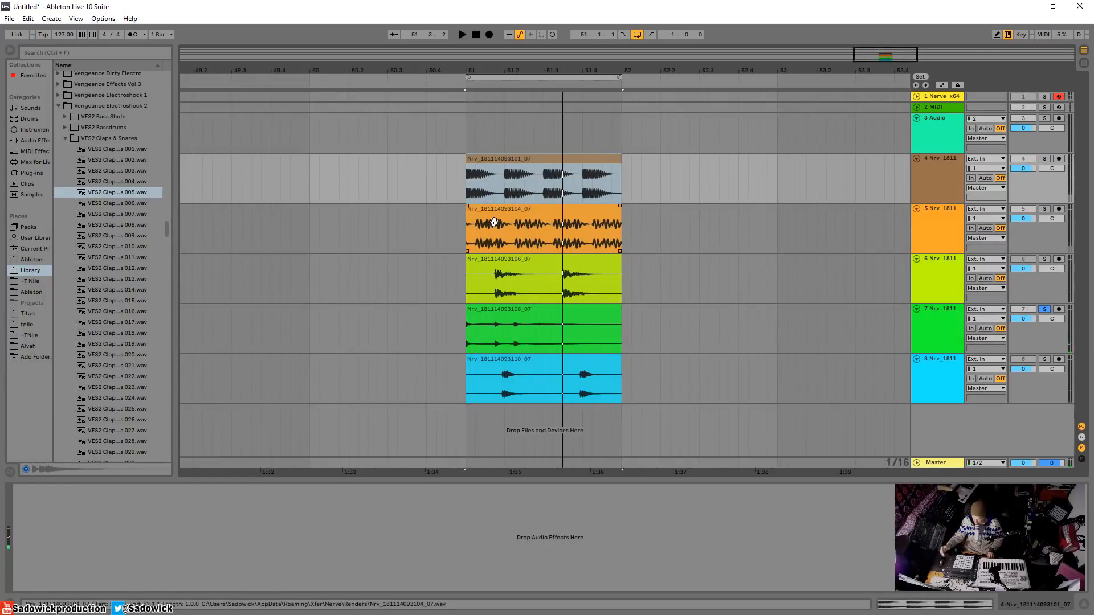
left_click(528, 174)
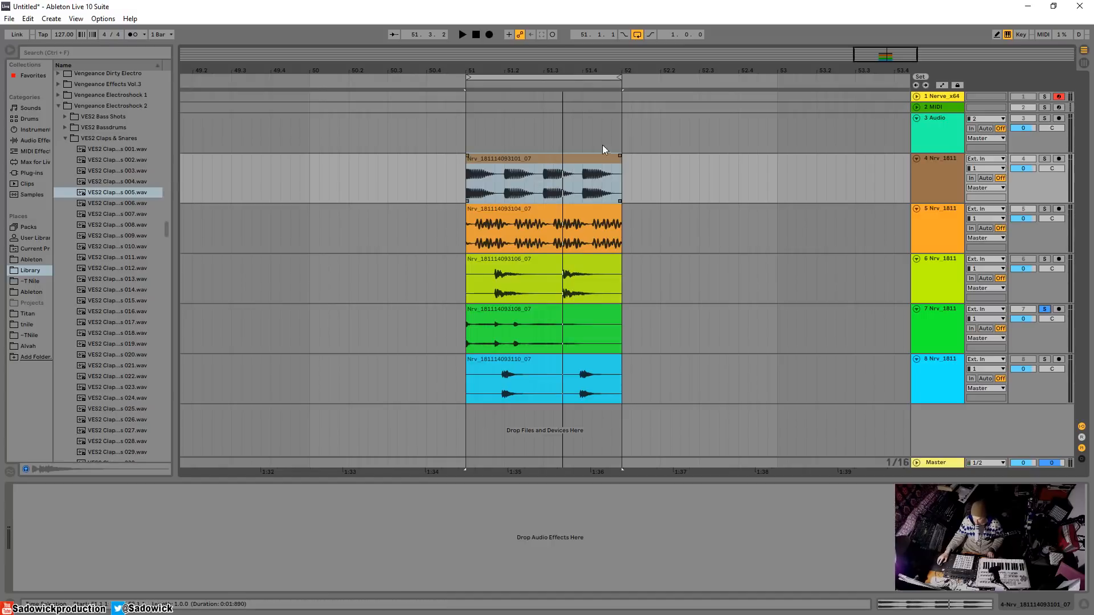
left_click_drag(632, 68, 607, 69)
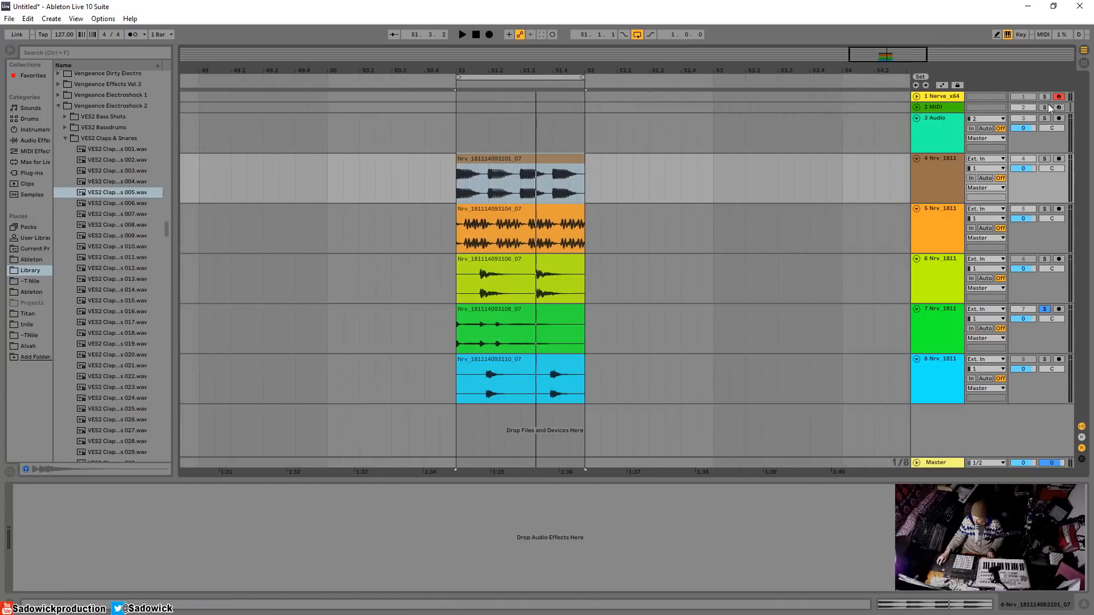
- Reopen the Nerve plug-in window from track 1 and move it clear of the audio clips
left_click(952, 100)
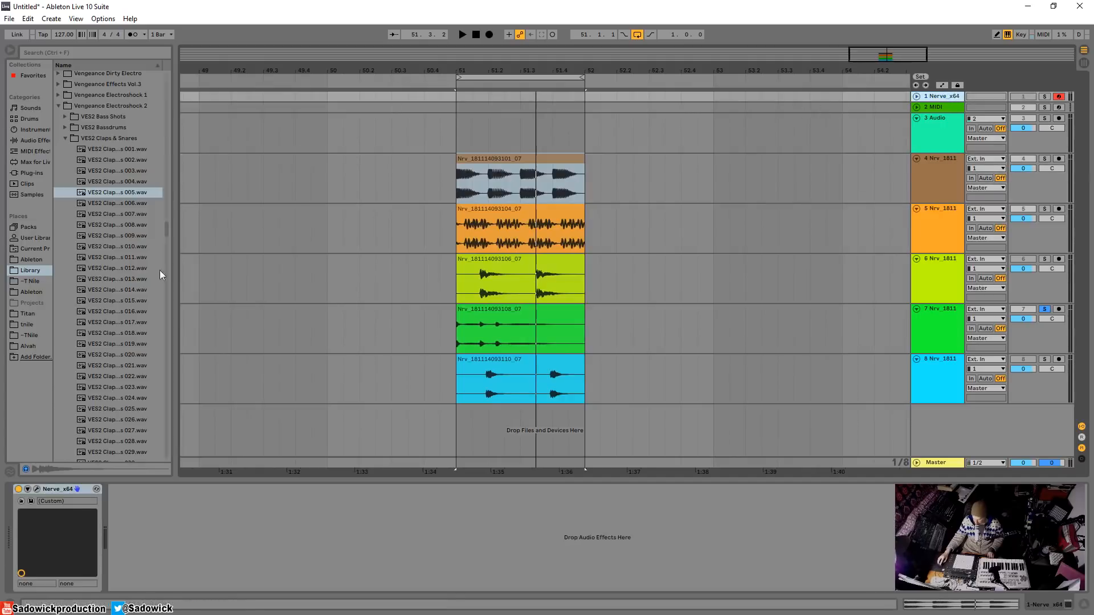
left_click(37, 490)
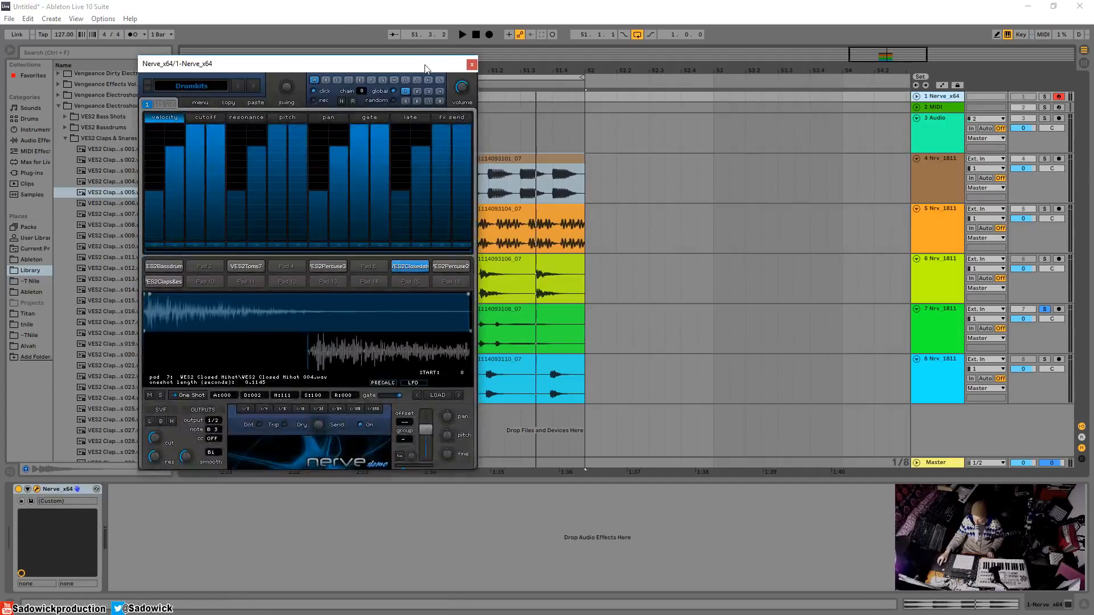
left_click_drag(425, 66, 393, 61)
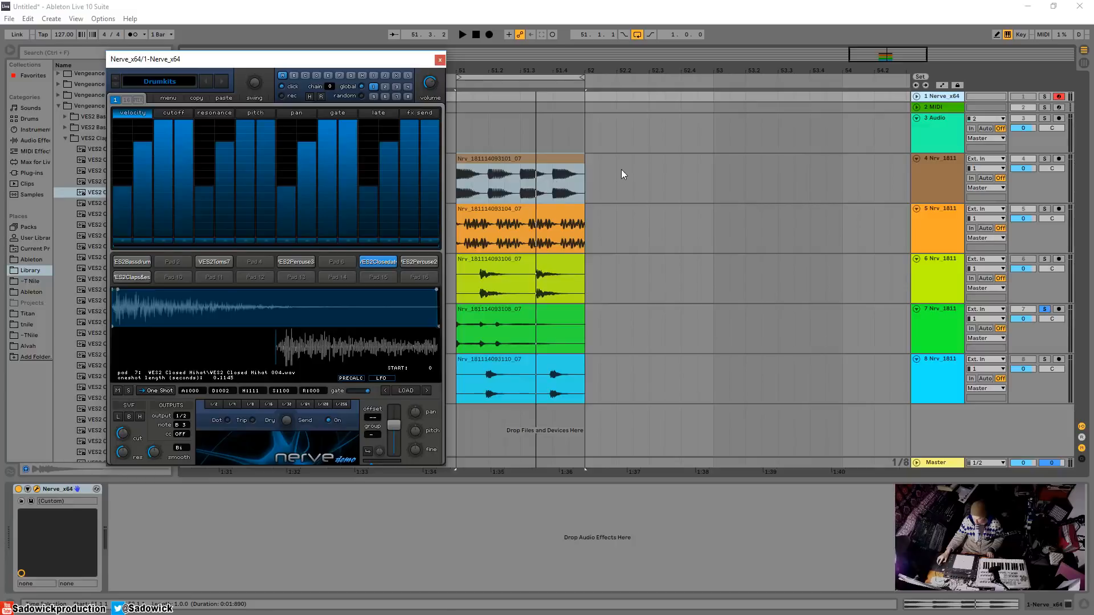
- Switch Nerve to pattern 2 and enter full-velocity closed hihat hits on steps 1, 5, 9 and 13 of Pad 7
left_click(294, 76)
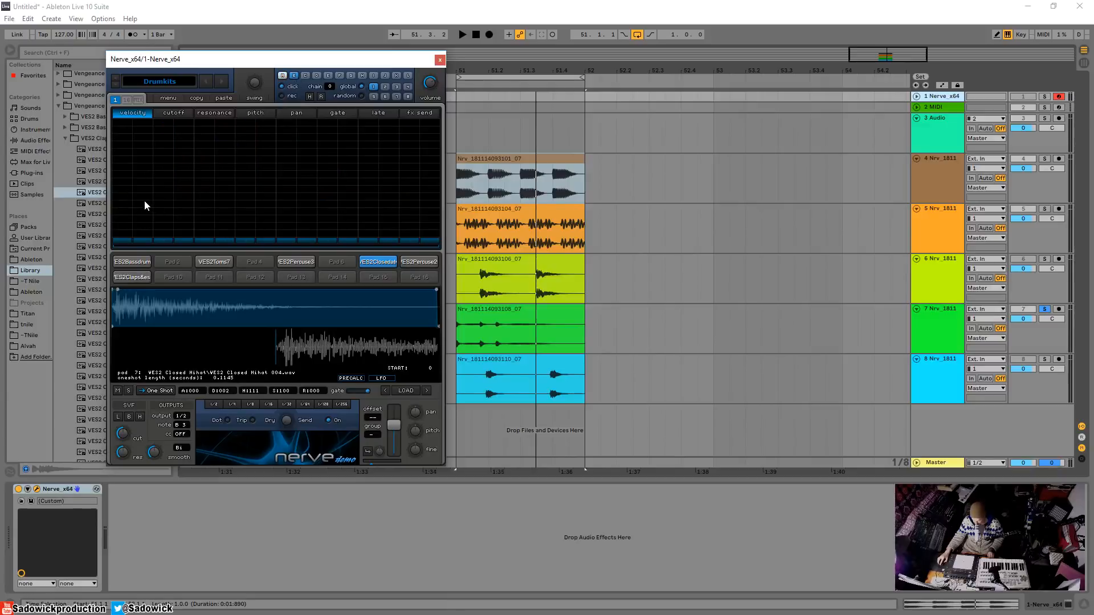
left_click(121, 171)
left_click(204, 146)
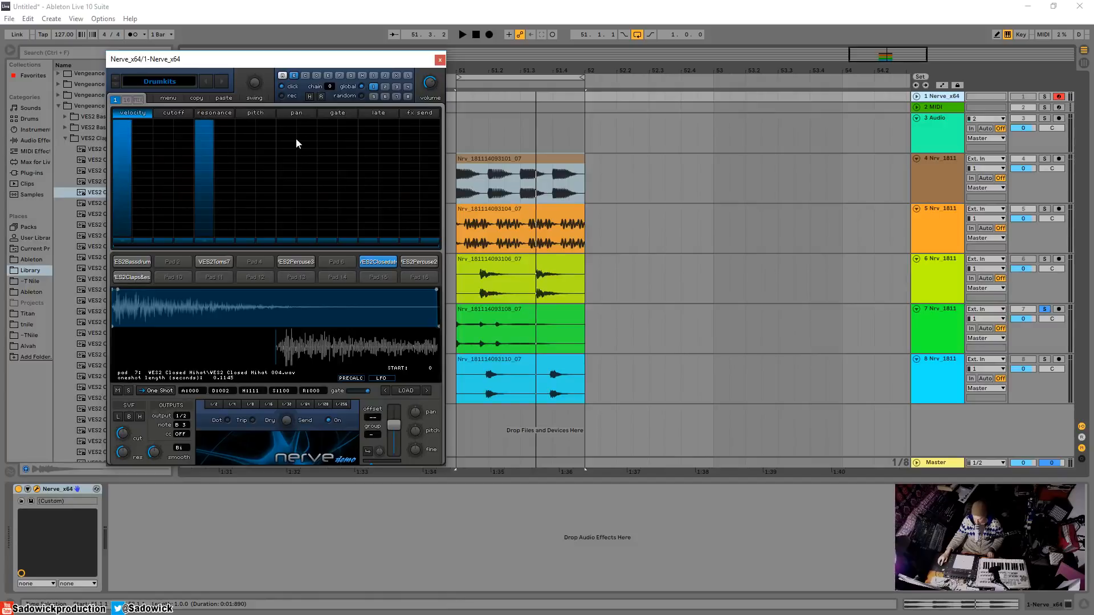
left_click(285, 139)
left_click(368, 136)
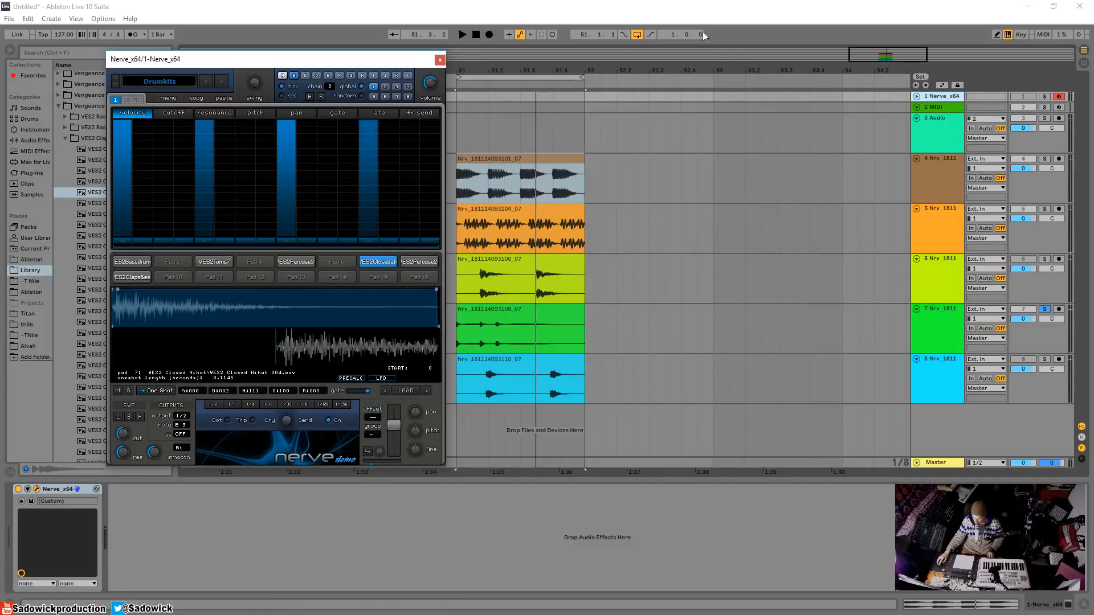
- Solo track 1, enter full-velocity bassdrum hits on steps 1, 5, 9 and 13 of Pad 1, and play the pattern briefly
left_click(1046, 97)
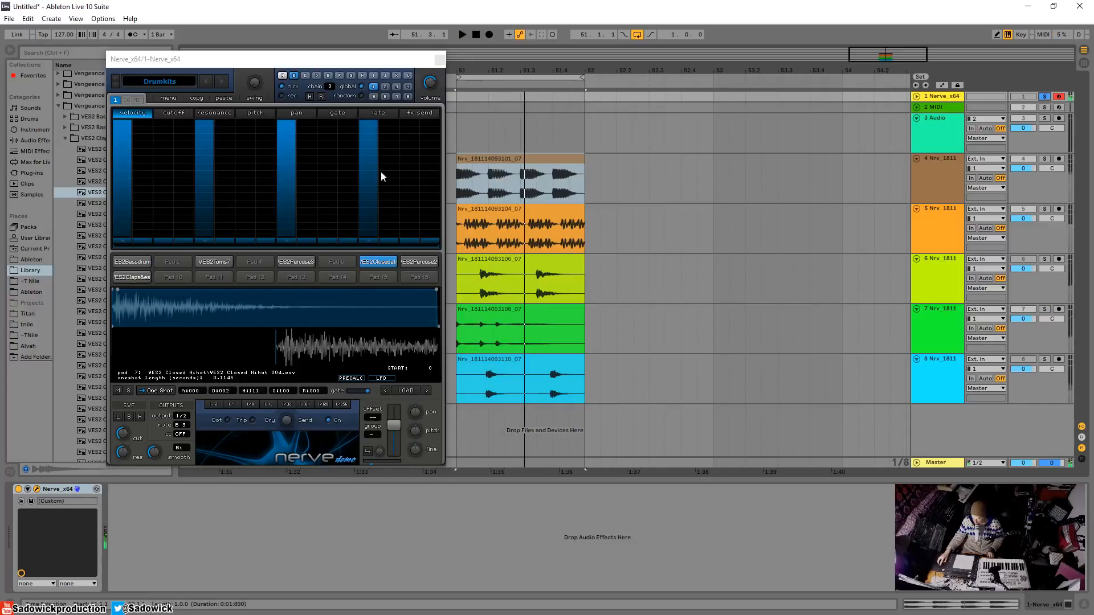
left_click(140, 263)
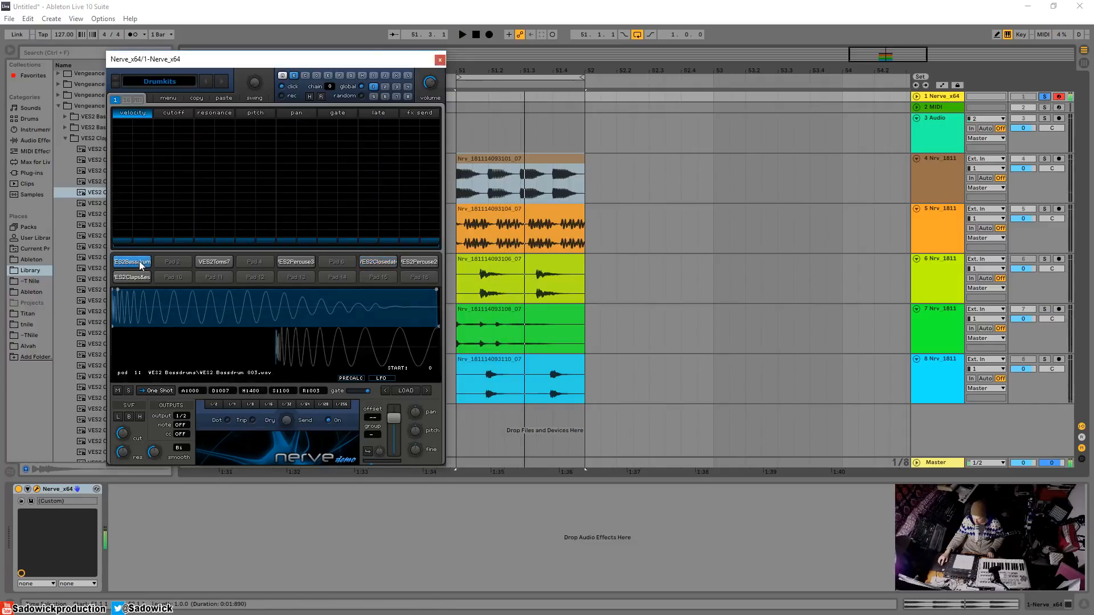
left_click(123, 125)
left_click(203, 134)
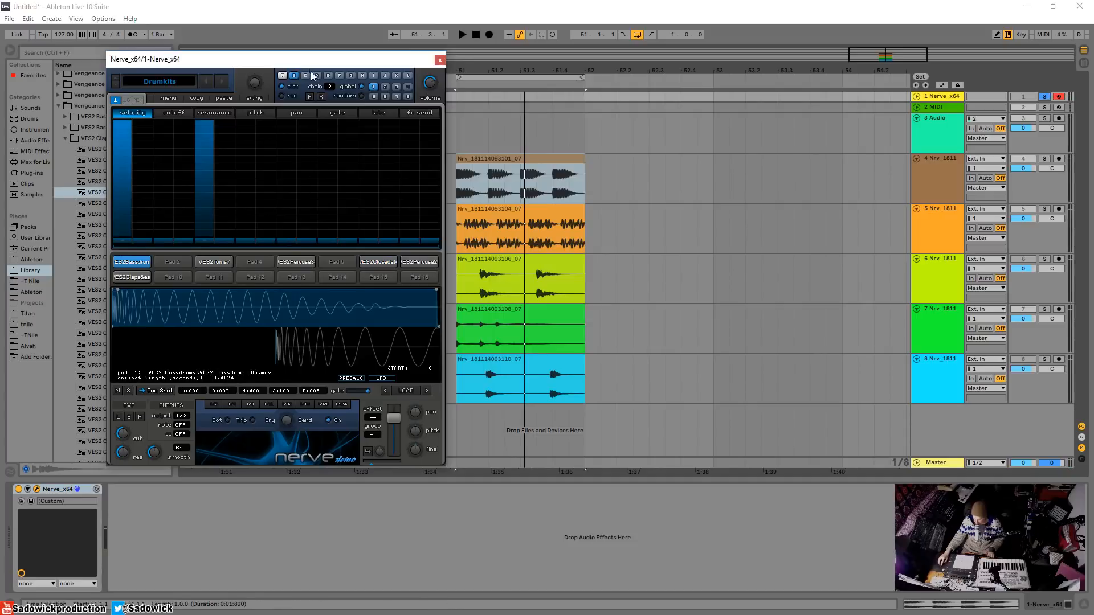
left_click(278, 121)
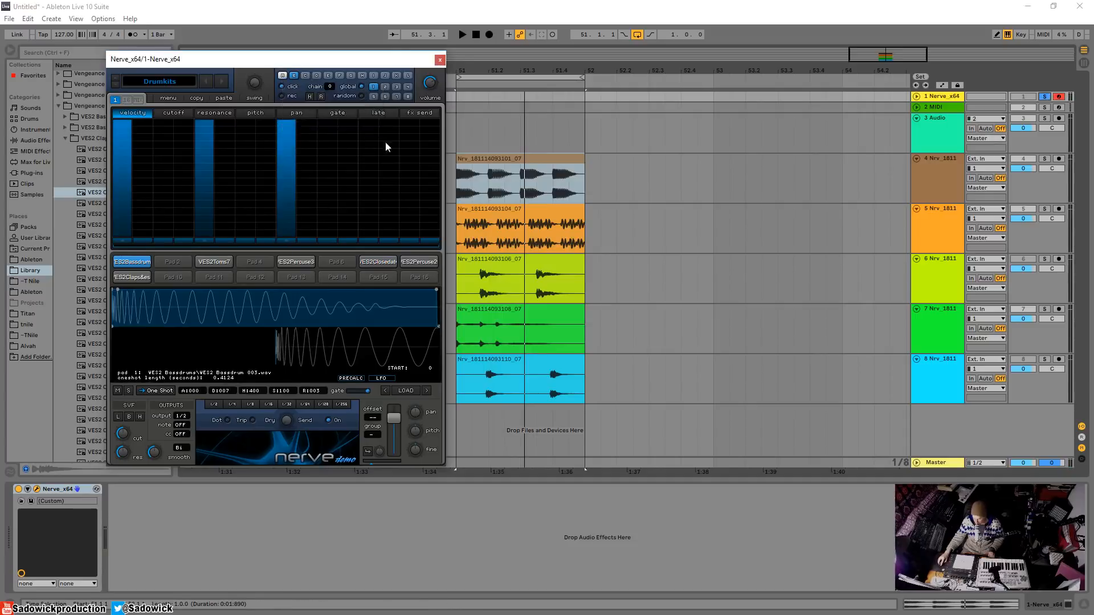
left_click(368, 134)
key("space")
key("space")
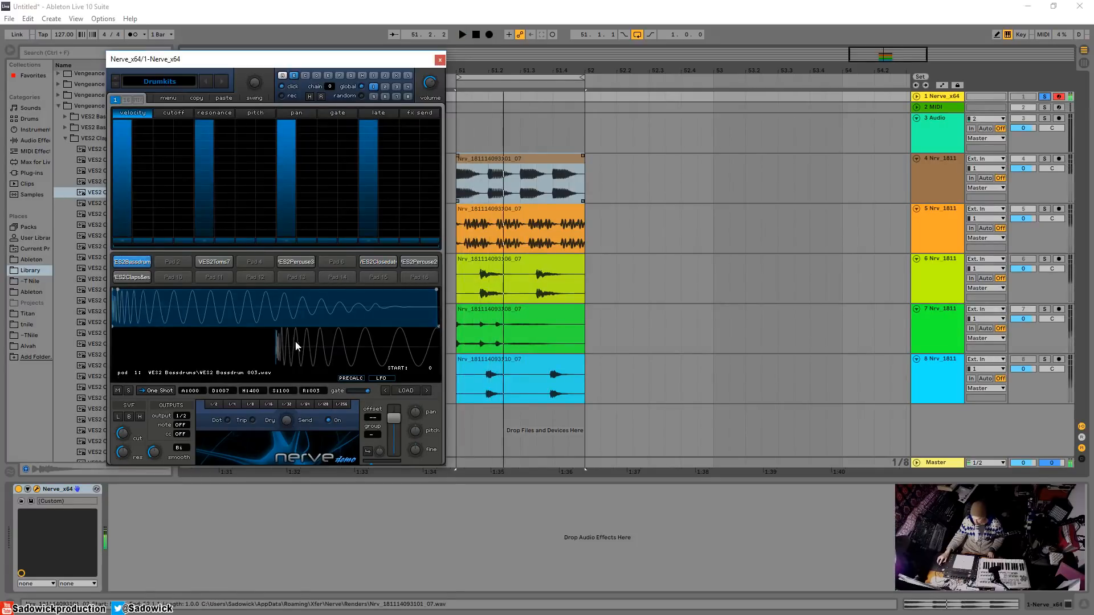
- Show the bassdrum pad's precalc settings, adjust its Sin amount and play the pattern
left_click(351, 378)
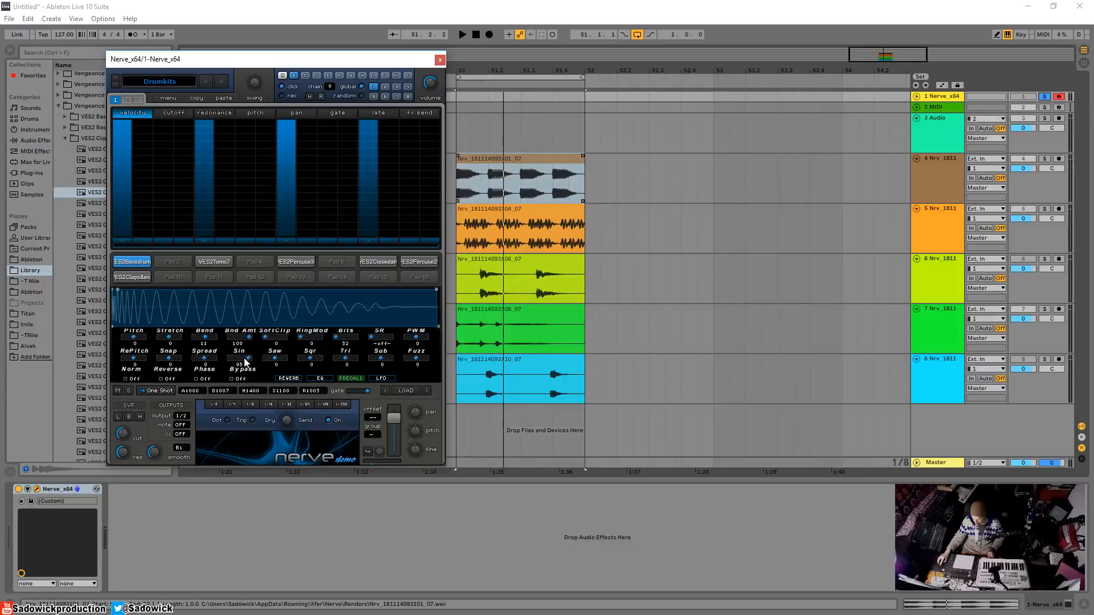
left_click_drag(249, 359, 245, 359)
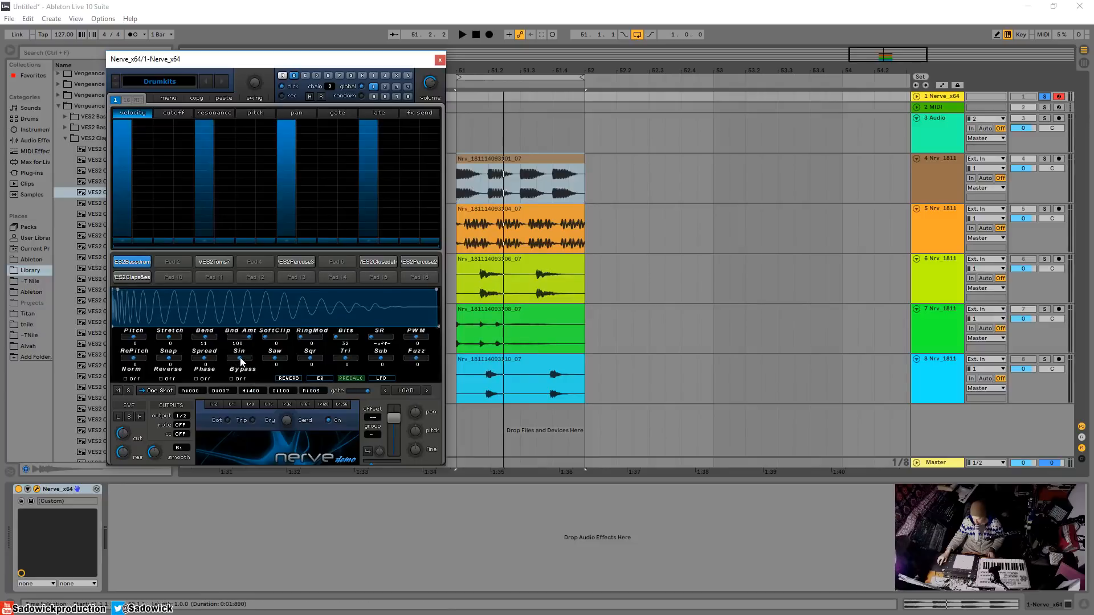
key("space")
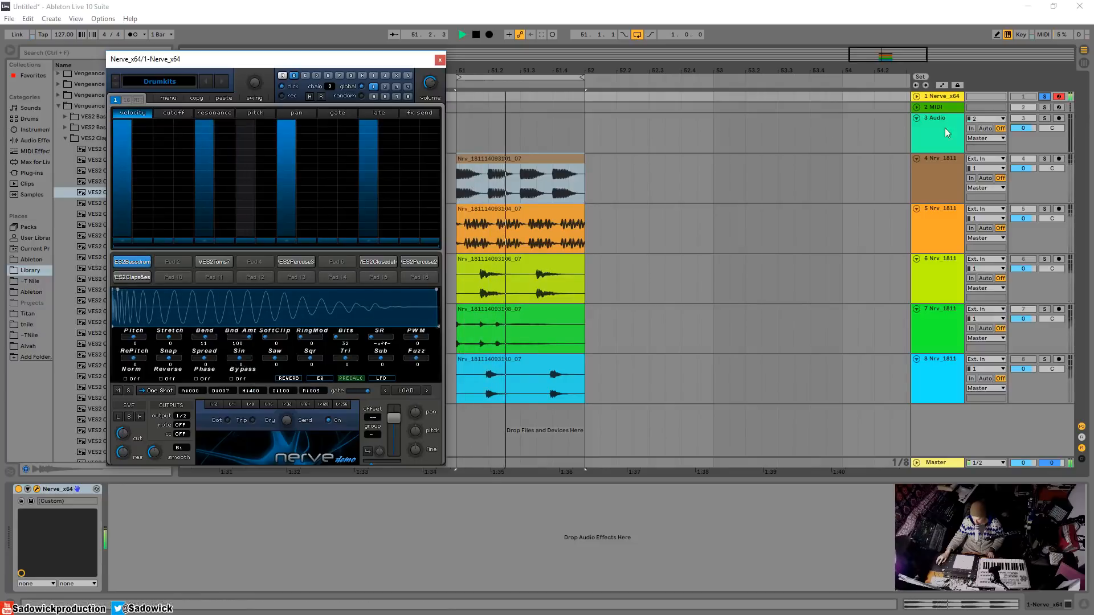
key("space")
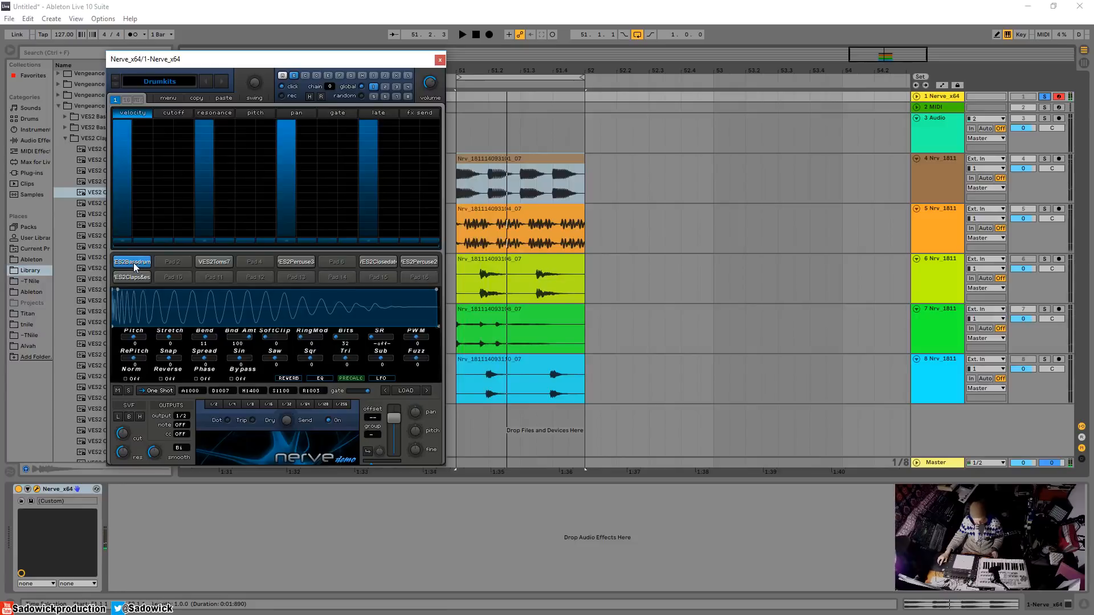
- Place the bassdrum pad's loop on track 4 at bar 53 and duplicate the bar 51 clips of tracks 5 to 8 there
left_click_drag(130, 262, 760, 159)
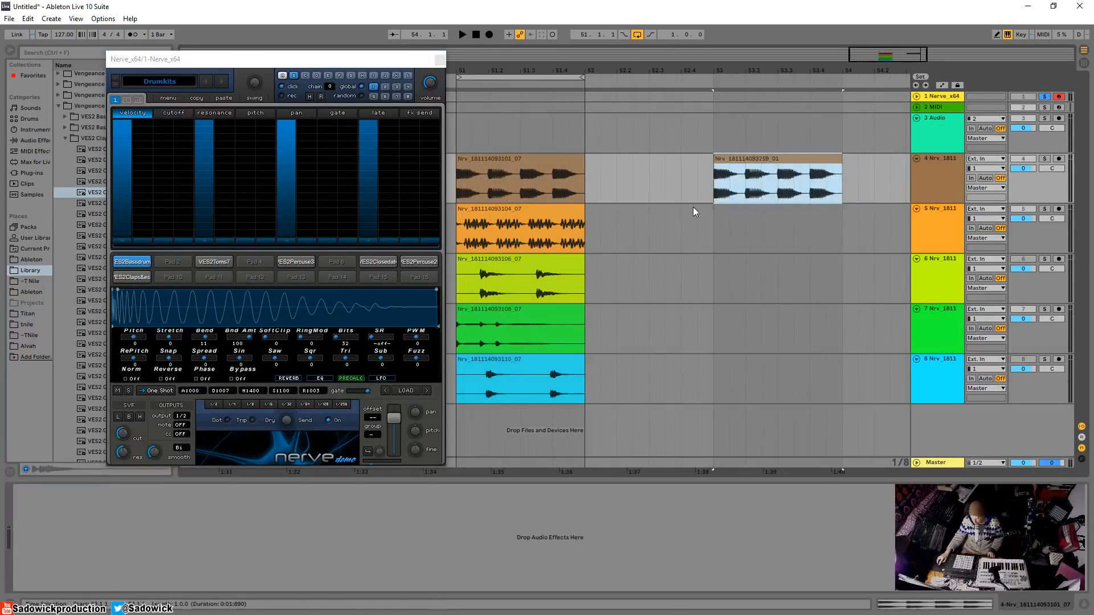
left_click_drag(711, 214, 453, 389)
key("ctrl+d")
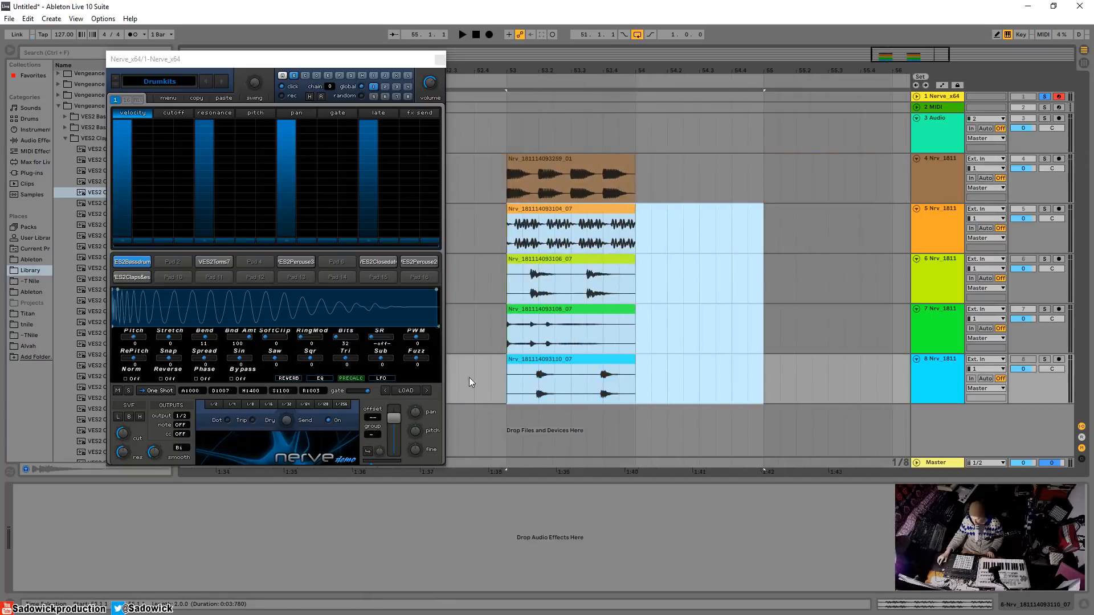
- Unsolo track 1 and play the new bassdrum clip at bar 53
left_click(1043, 97)
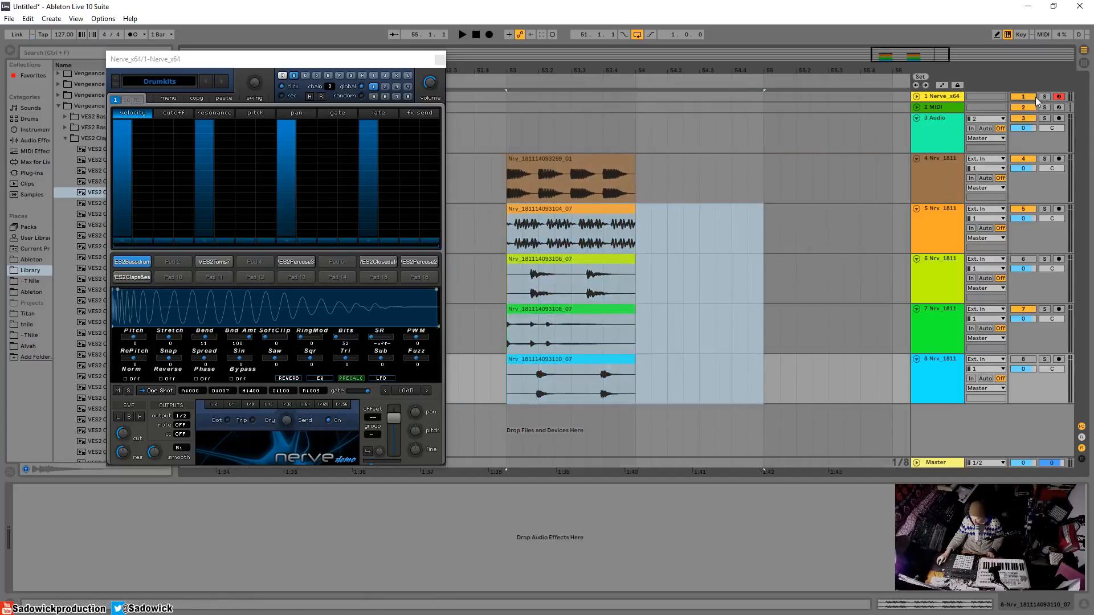
left_click(539, 159)
key("space")
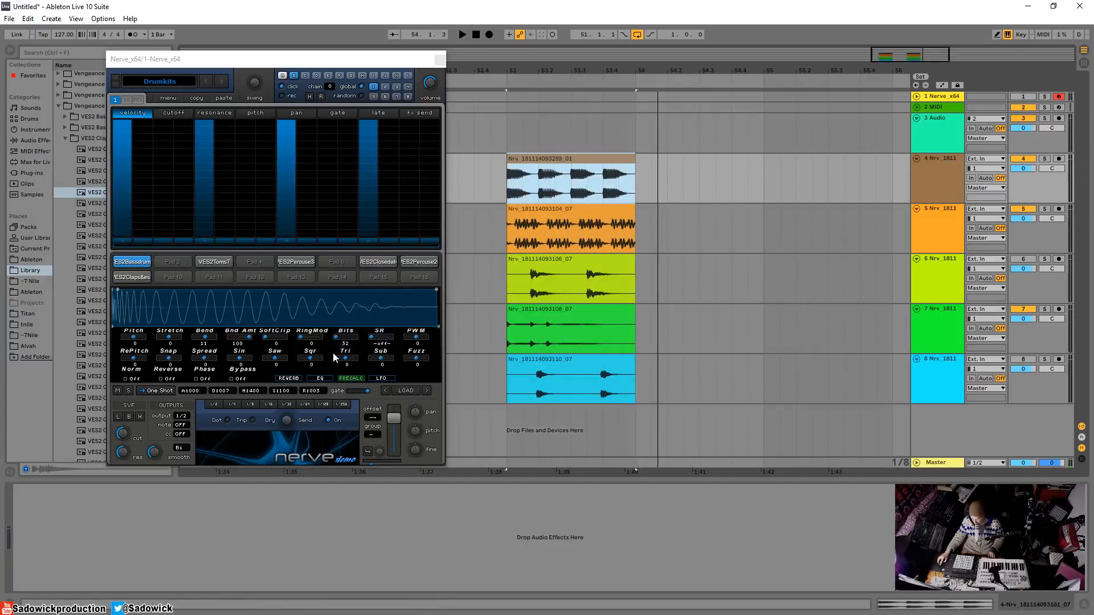
- Set the bassdrum pad's Sin amount to -99 and audition the pad
left_click(218, 357)
left_click_drag(218, 357, 212, 354)
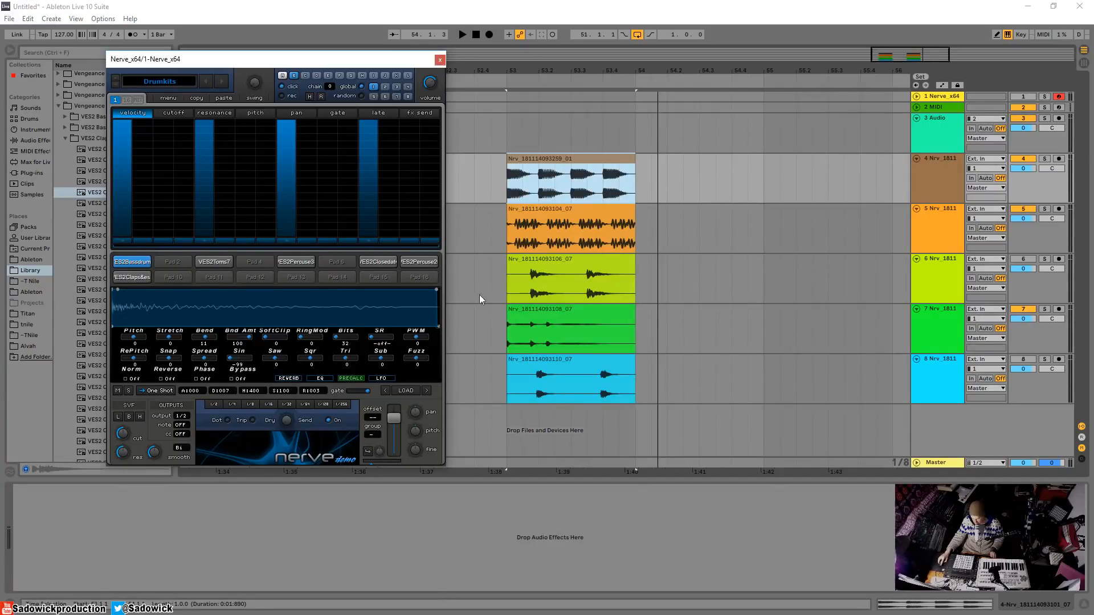
left_click(132, 260)
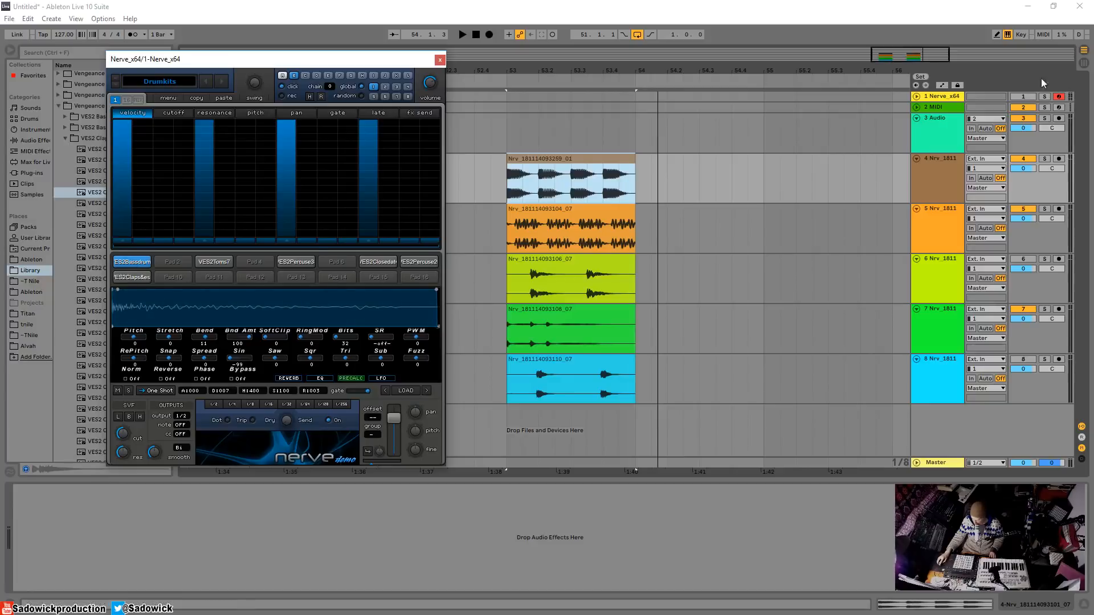
- Export the bassdrum pad as a one-shot audio clip onto track 4 at 54.3
left_click(138, 266, "ctrl")
left_click(135, 265, "ctrl")
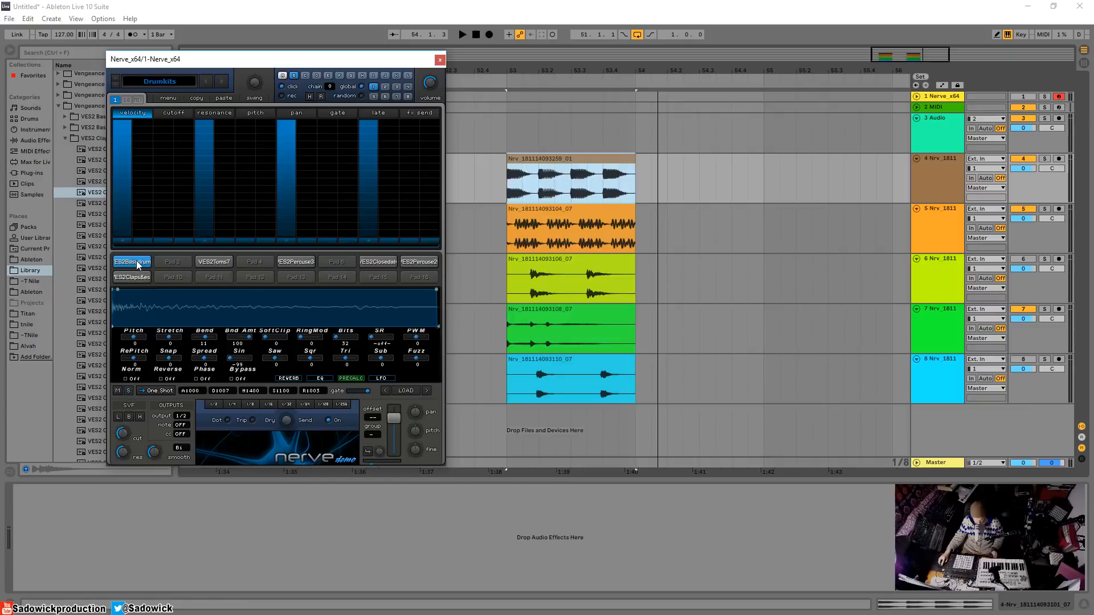
left_click_drag(139, 266, 714, 161)
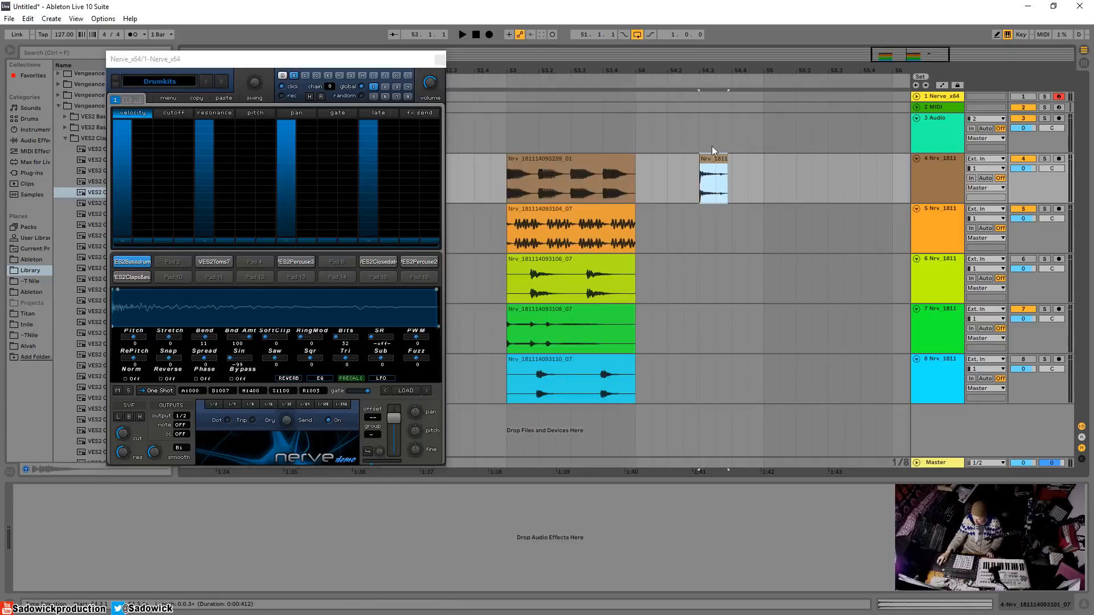
- Solo track 4 and listen closely to the exported bassdrum one-shot clip
left_click(1046, 159)
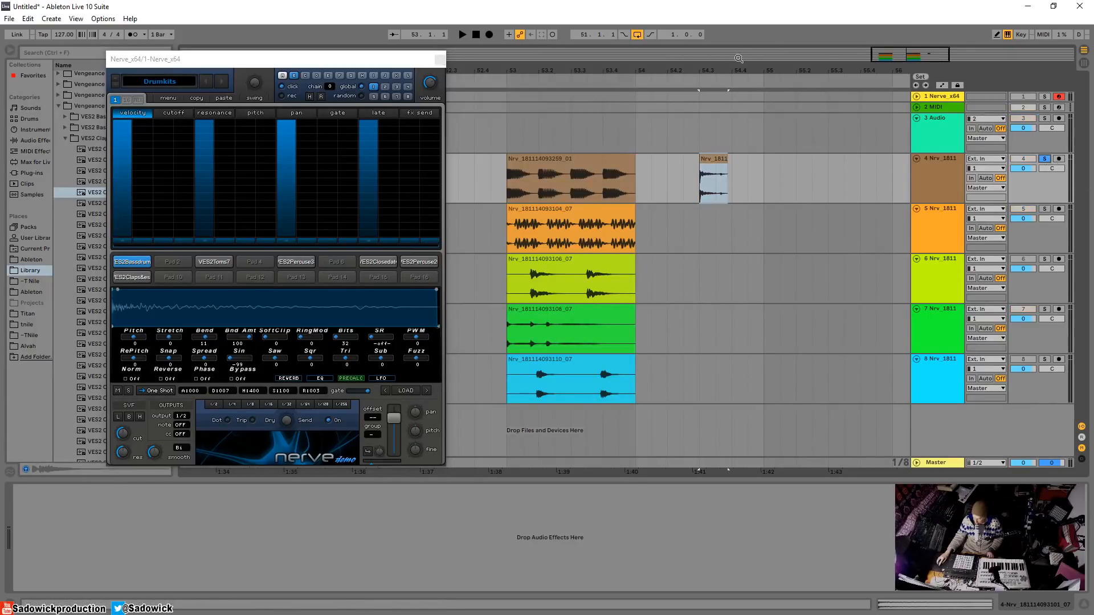
left_click_drag(720, 69, 692, 143)
left_click(661, 153)
key("space")
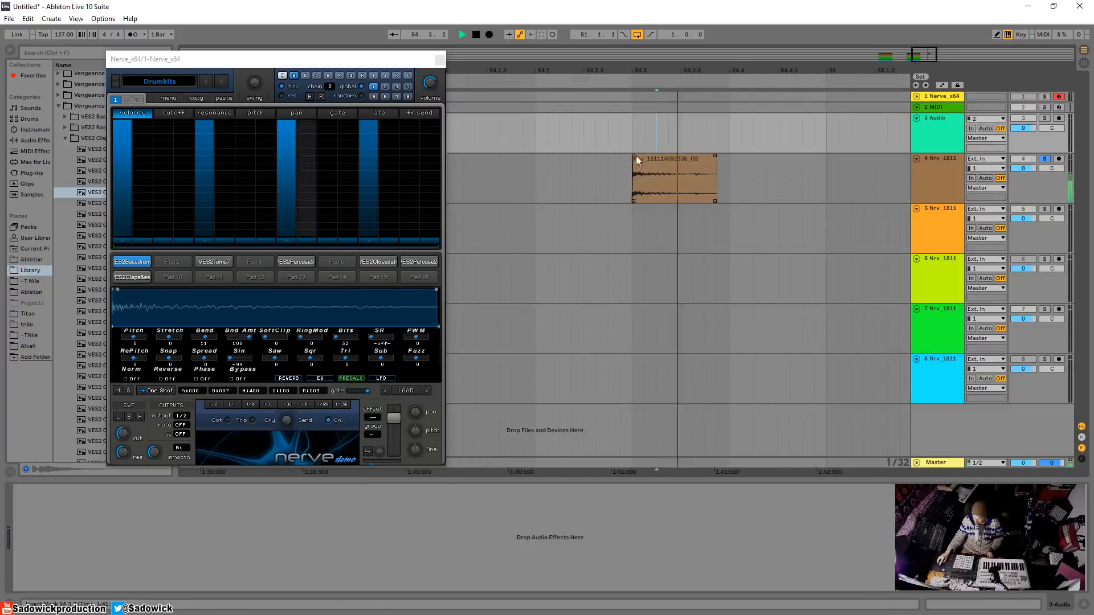
key("space")
left_click(595, 158)
left_click(652, 159)
key("space")
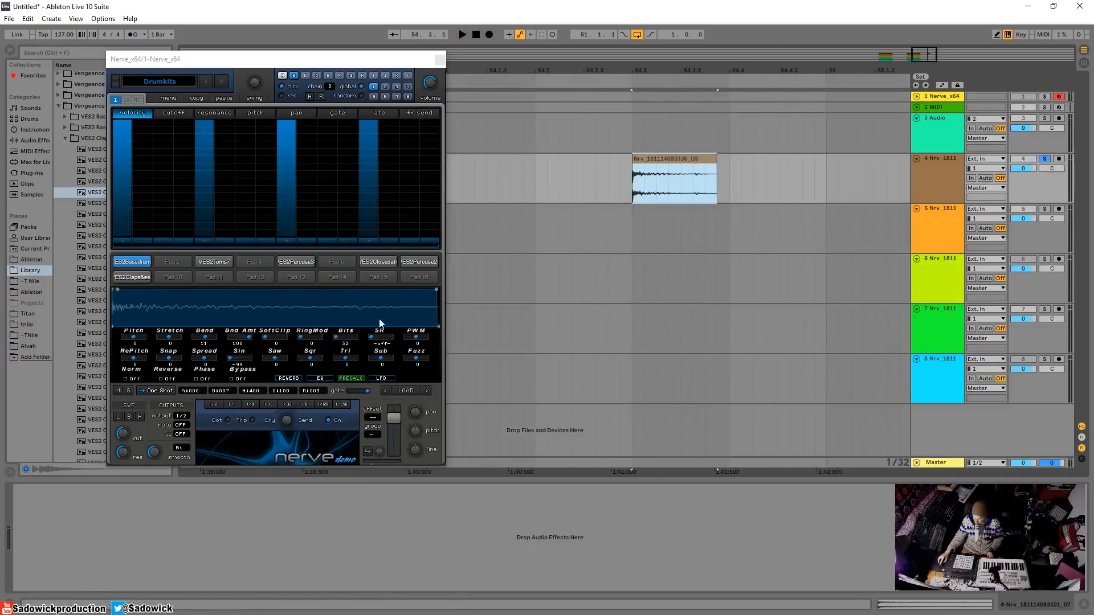
mouse_move(680, 159)
left_mouse_down()
mouse_move(690, 161)
mouse_move(679, 159)
left_mouse_up()
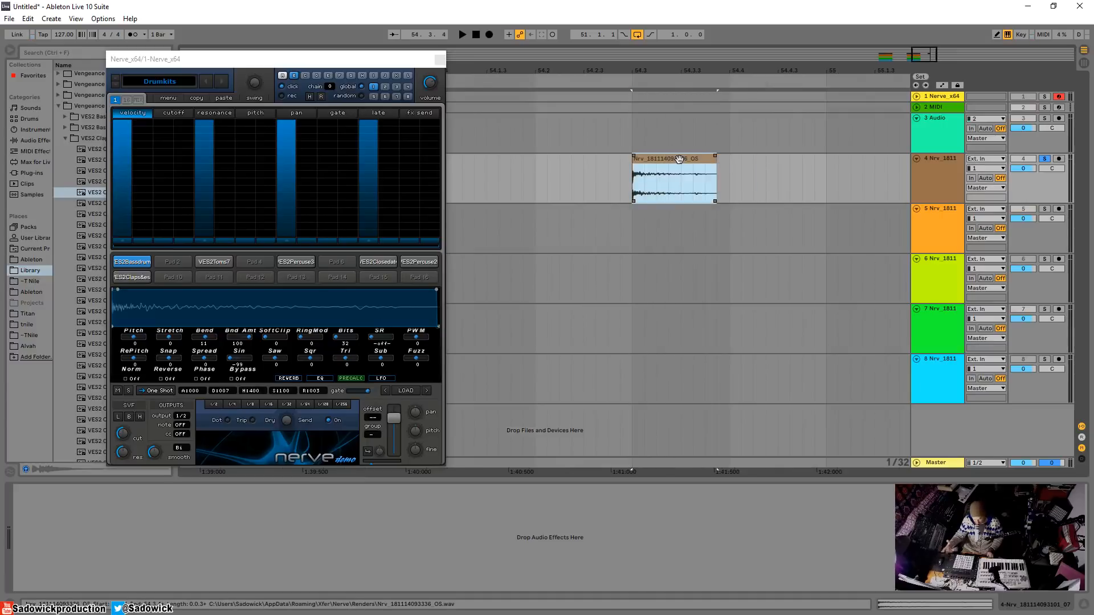
key("space")
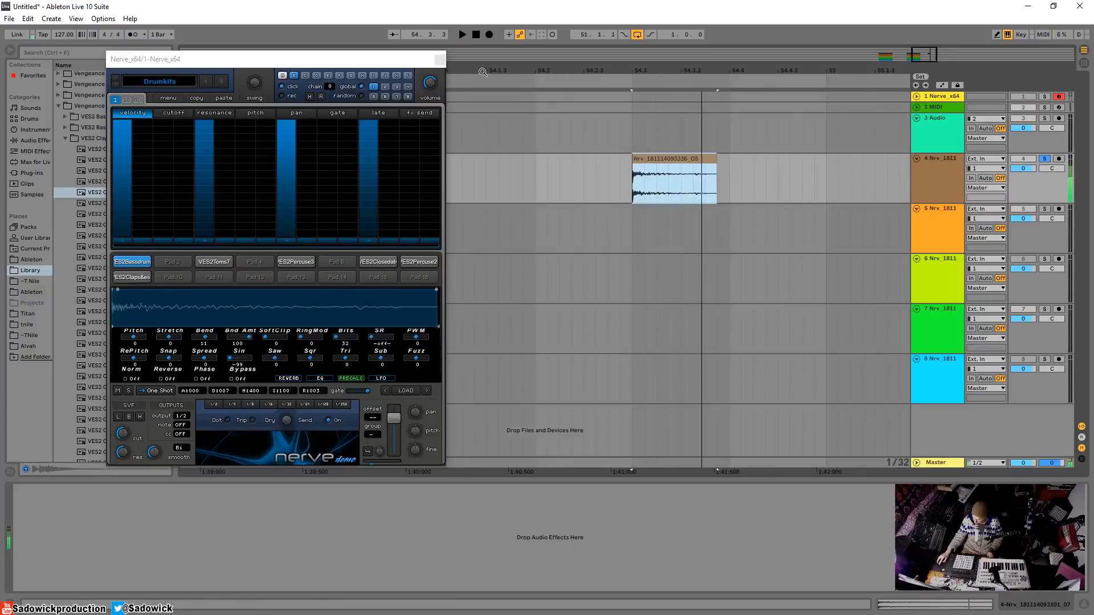
- Close the Nerve window and move the one-shot clip to track 3 at the start of bar 51
left_click(440, 61)
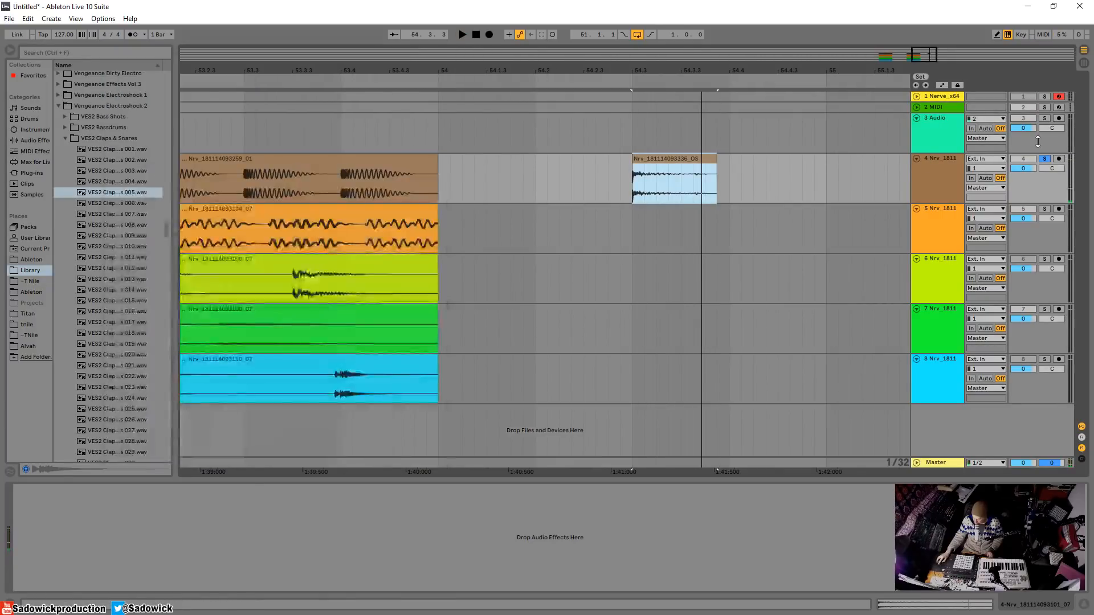
left_click_drag(713, 74, 779, 28)
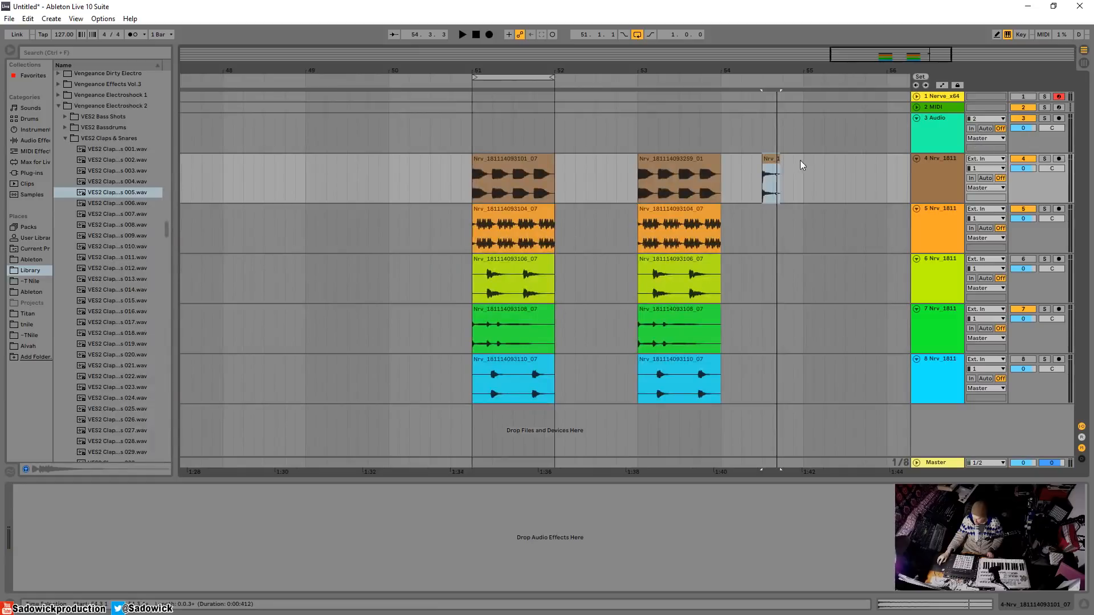
left_click_drag(770, 170, 479, 132)
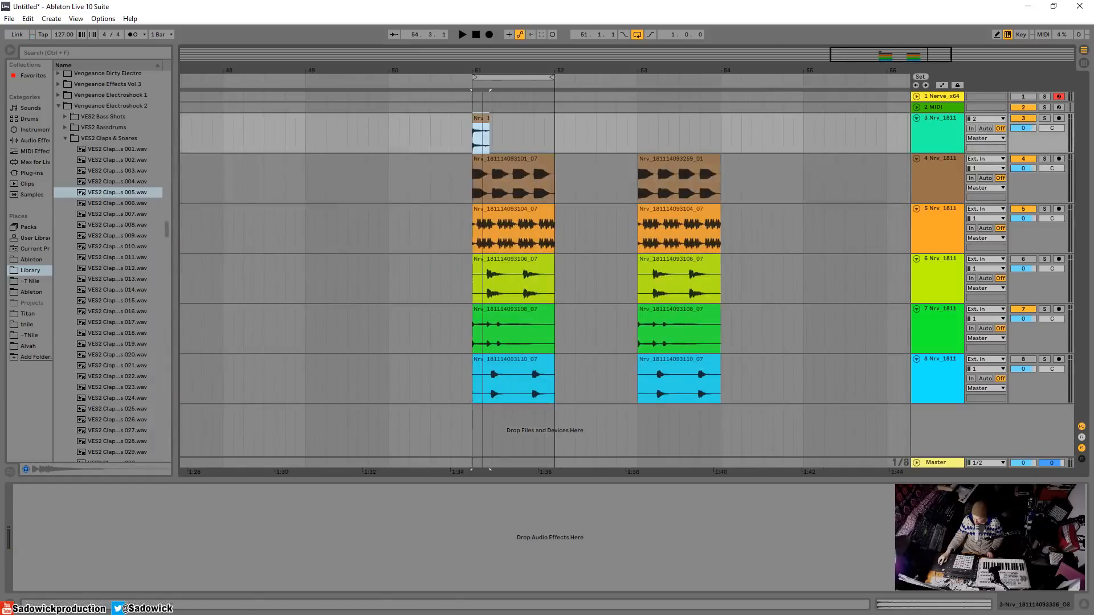
key("z")
left_click(505, 238)
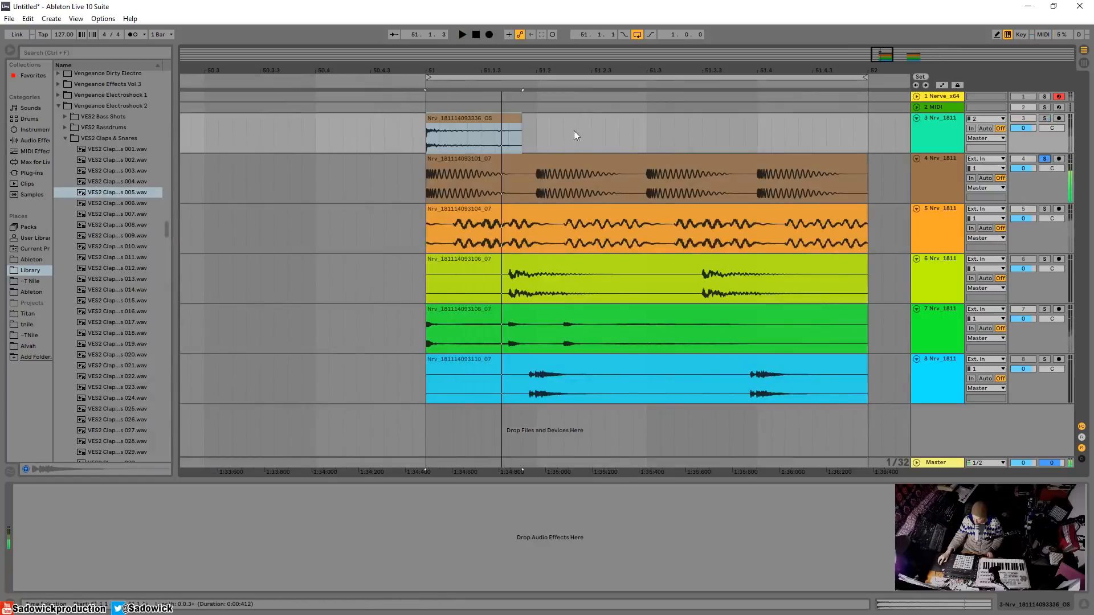
- Duplicate the one-shot on track 3 so it falls on all four beats of bar 51
left_click_drag(536, 125, 412, 124)
key("ctrl+d")
key("ctrl+d")
key("ctrl+d")
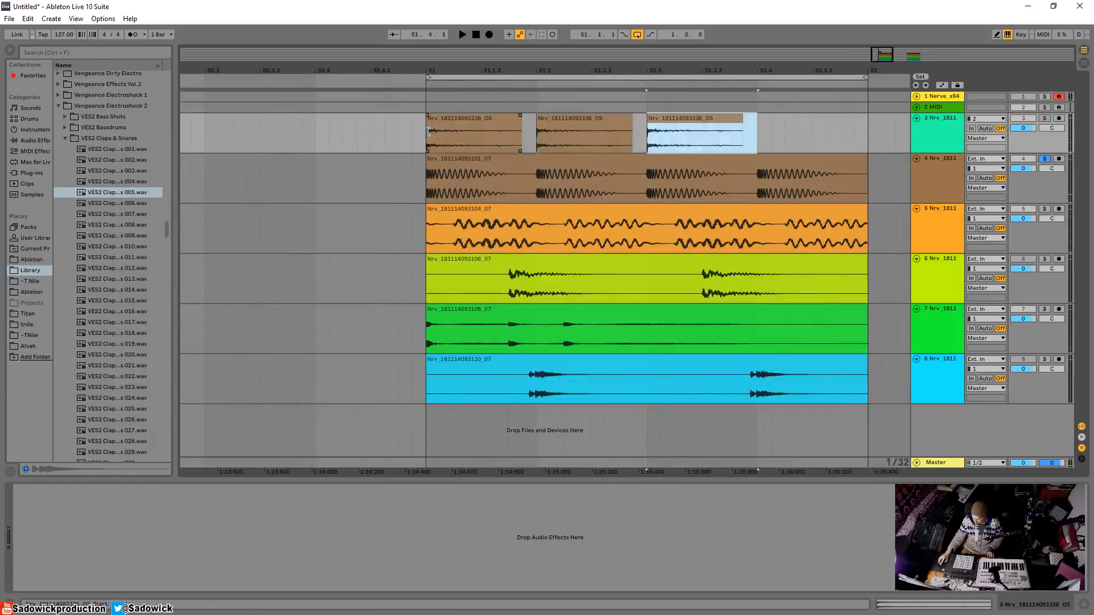
- Solo track 3 with track 4 to hear the one-shots against the kick loop, and increase the height of track 3
left_click(459, 119)
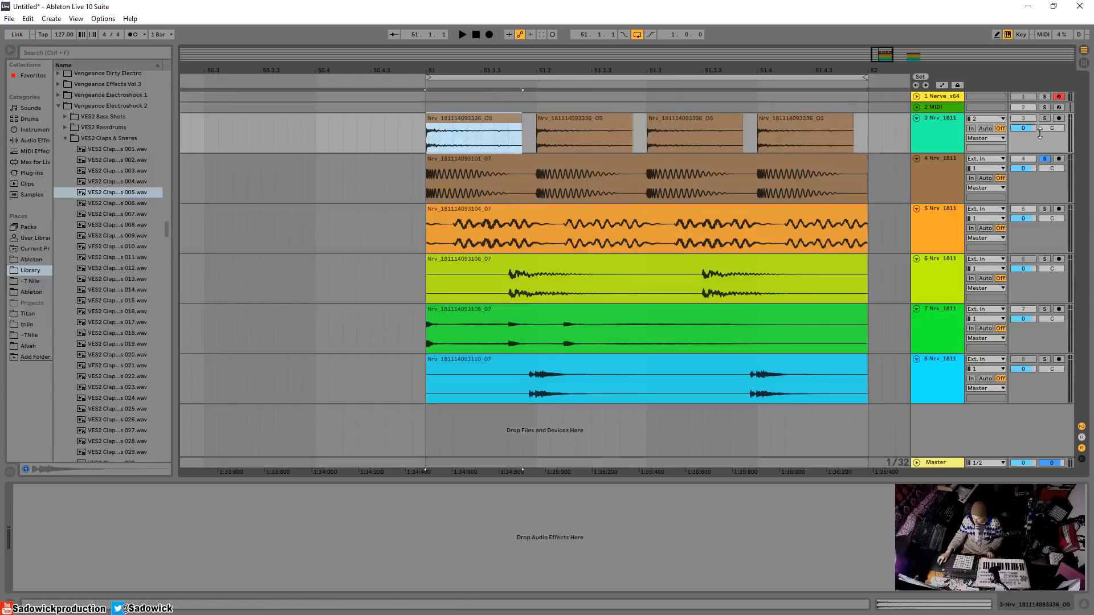
left_click(731, 136)
key("space")
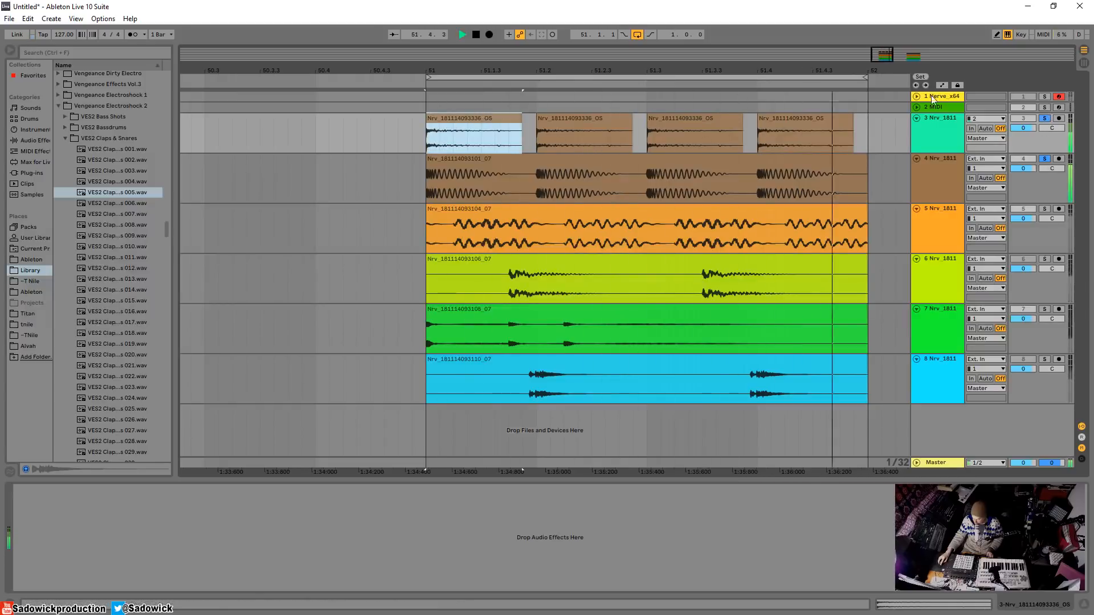
key("space")
left_click_drag(1046, 140, 1043, 158)
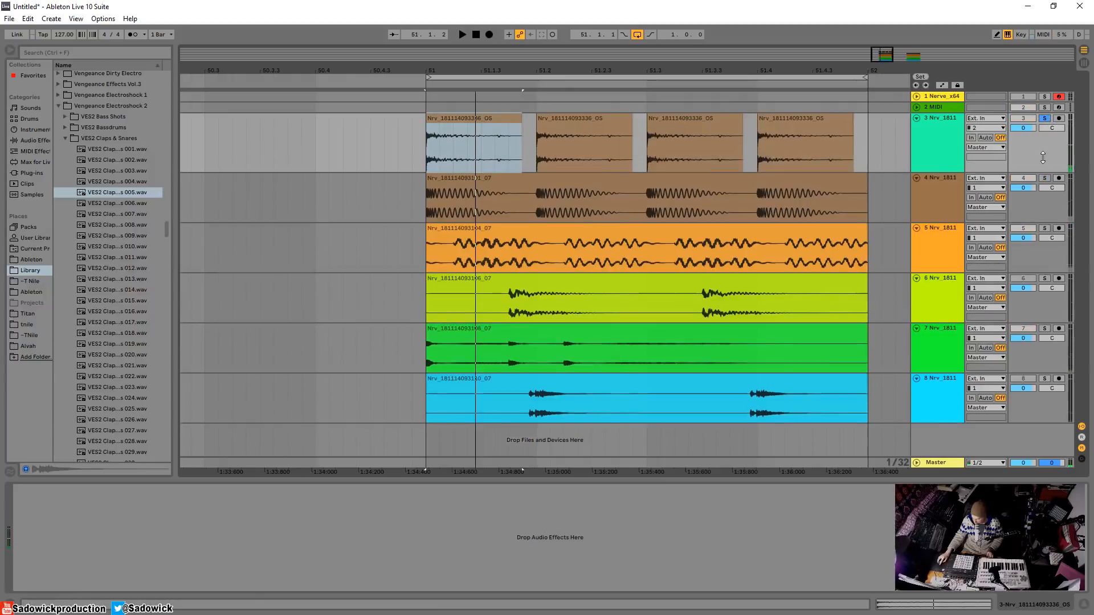
key("space")
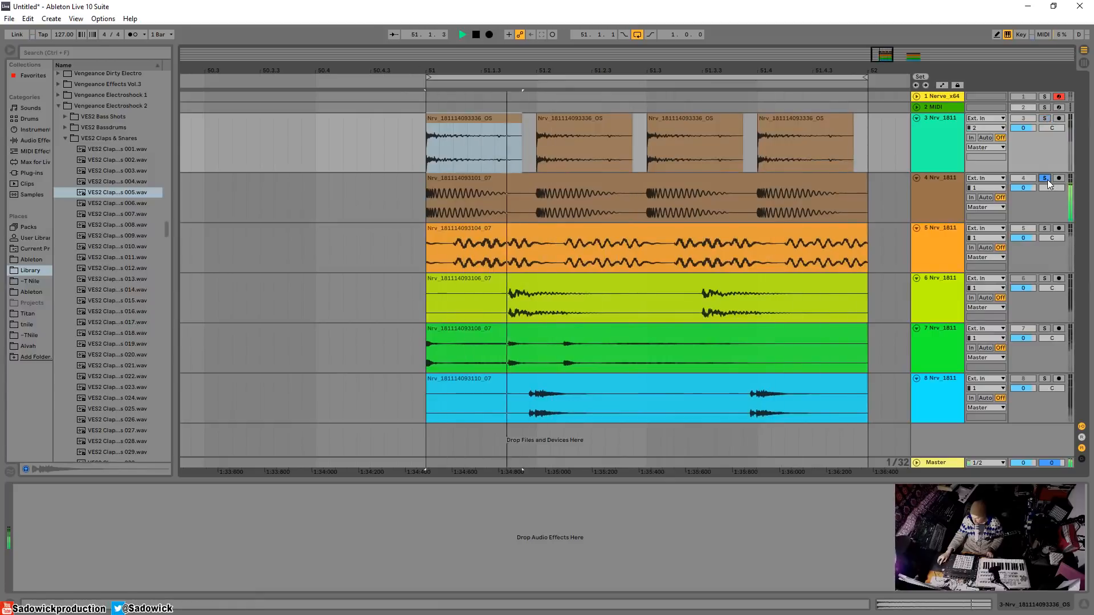
key("space")
- Select the bar 51 kick clip on track 4, and reopen the Nerve plug-in window from track 1
left_click(466, 177)
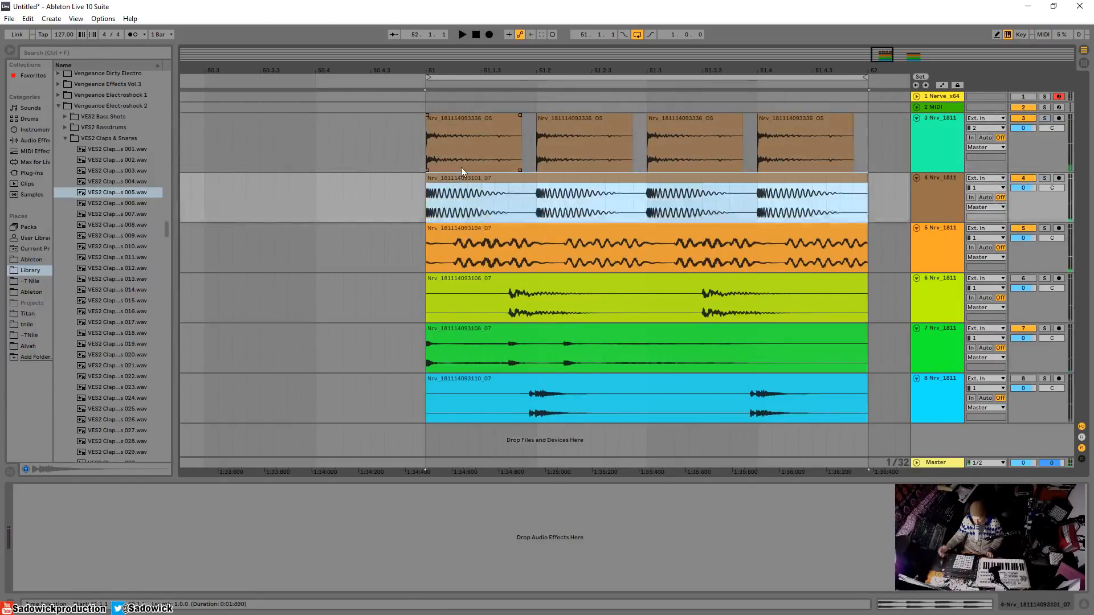
left_click_drag(613, 70, 351, 22)
left_click_drag(352, 63, 409, 61)
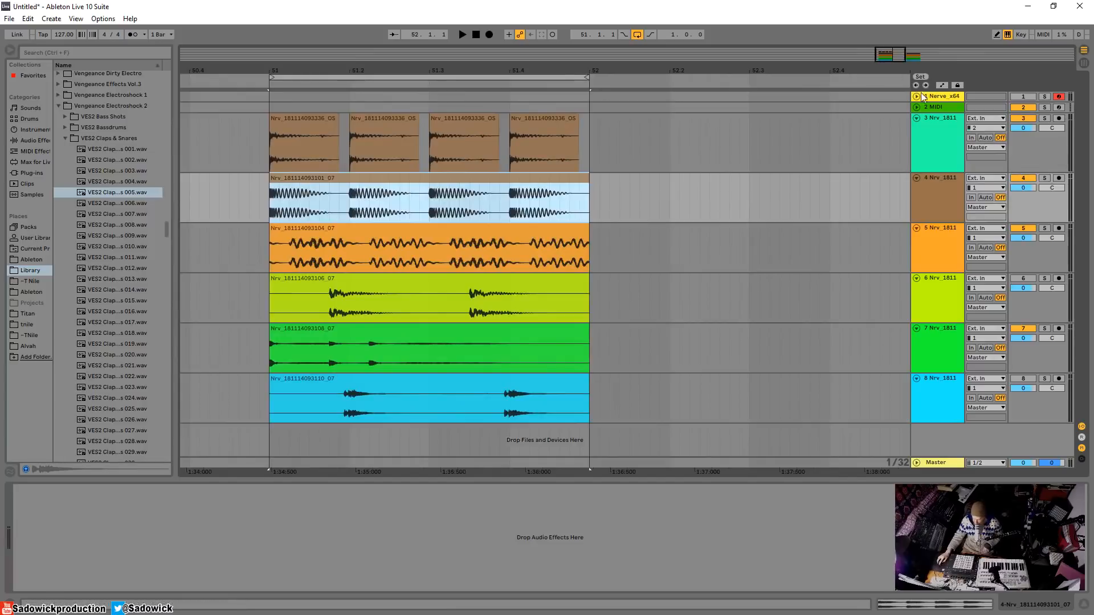
left_click(940, 96)
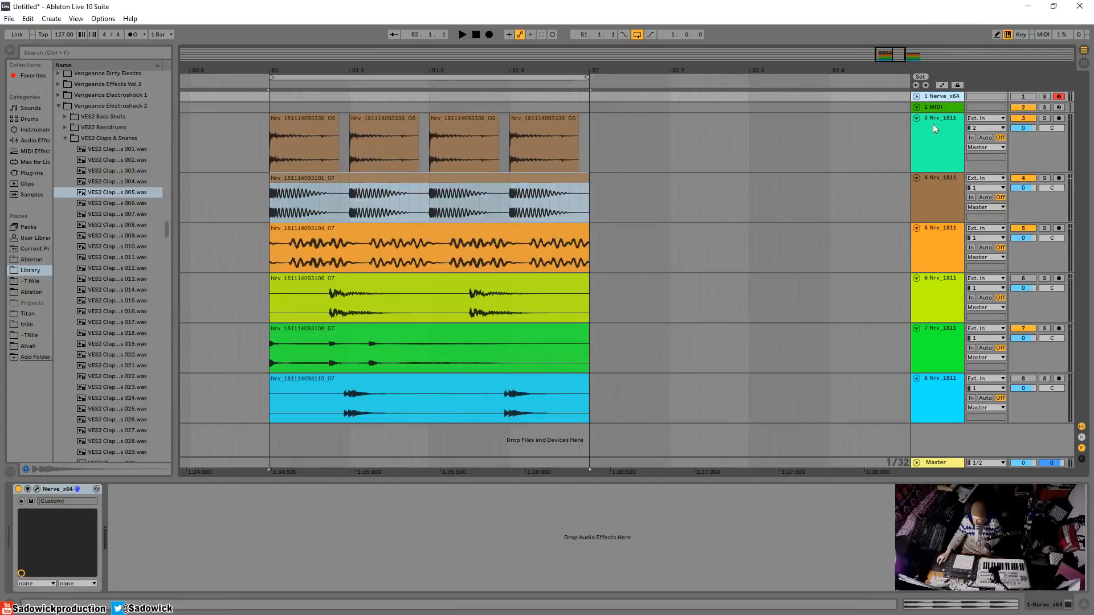
left_click(37, 489)
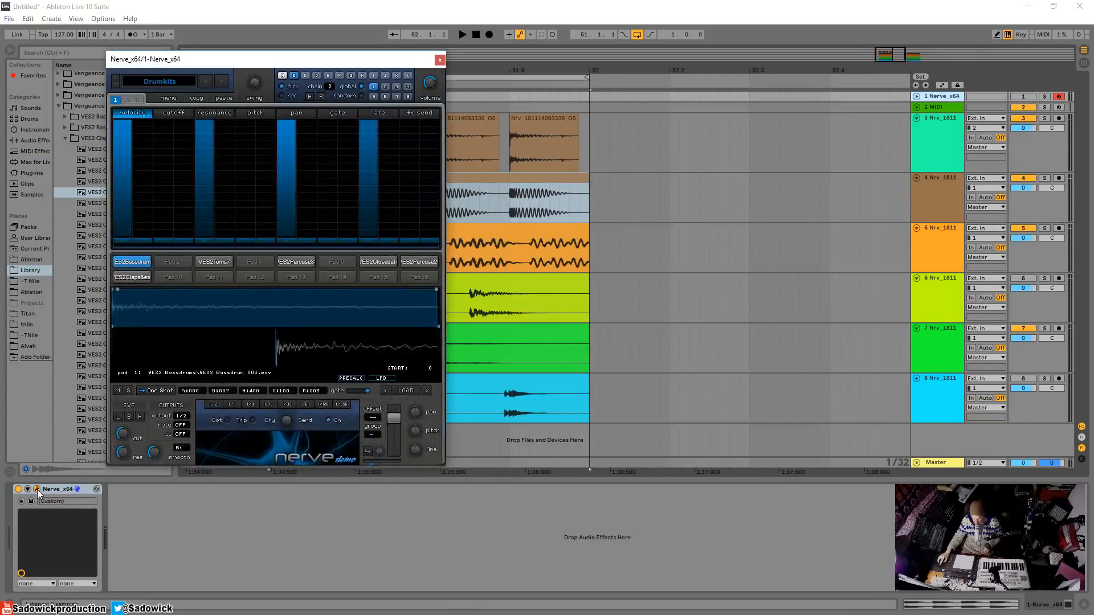
- Close the Nerve window, switch tracks 6 and 8 on, and make track 6 taller and track 7 shorter
left_click(36, 489)
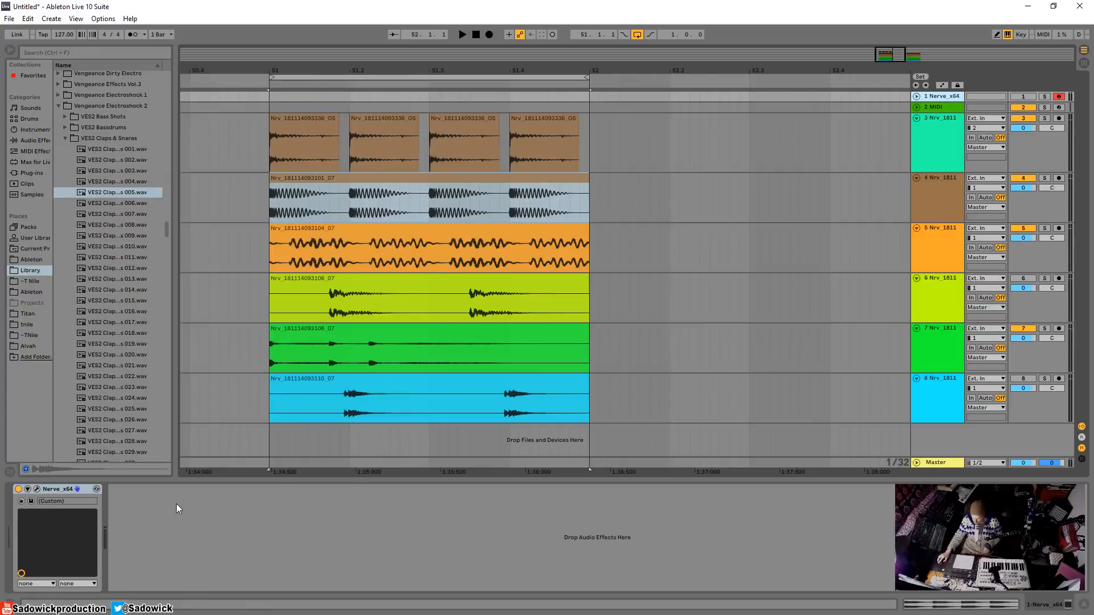
left_click_drag(567, 70, 568, 39)
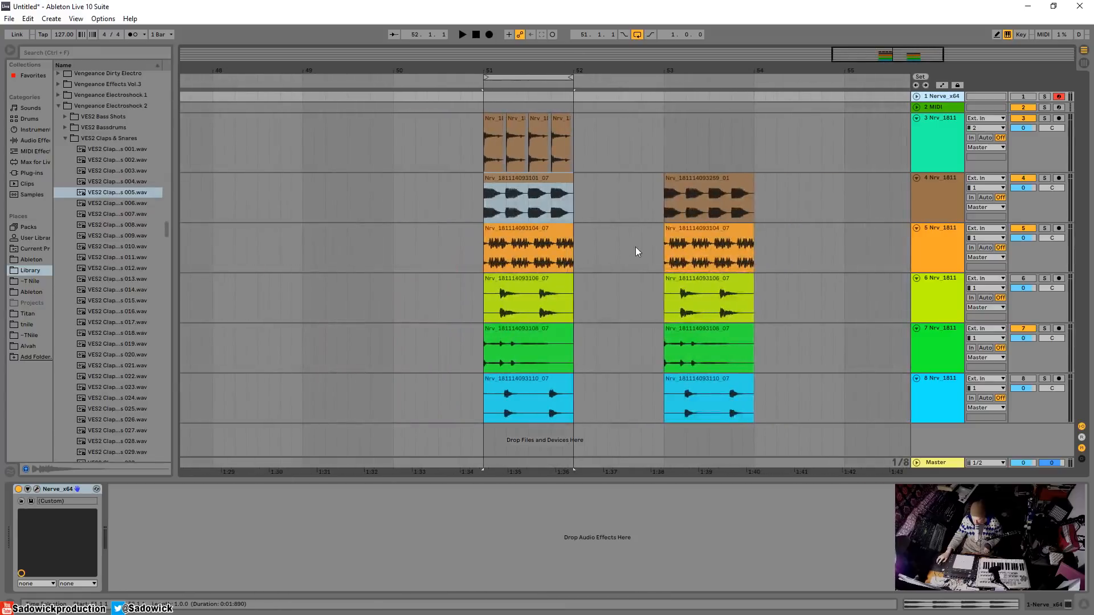
mouse_move(1064, 302)
left_mouse_down()
mouse_move(1063, 283)
mouse_move(1059, 311)
left_mouse_up()
left_click(1024, 279)
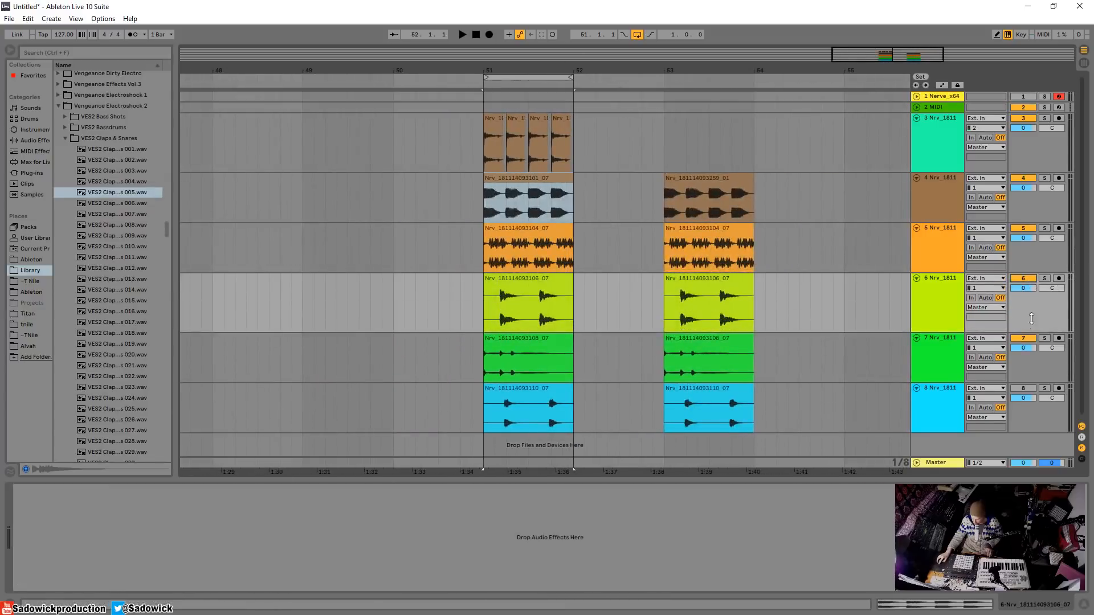
left_click_drag(1015, 384, 1016, 374)
left_click(1020, 388)
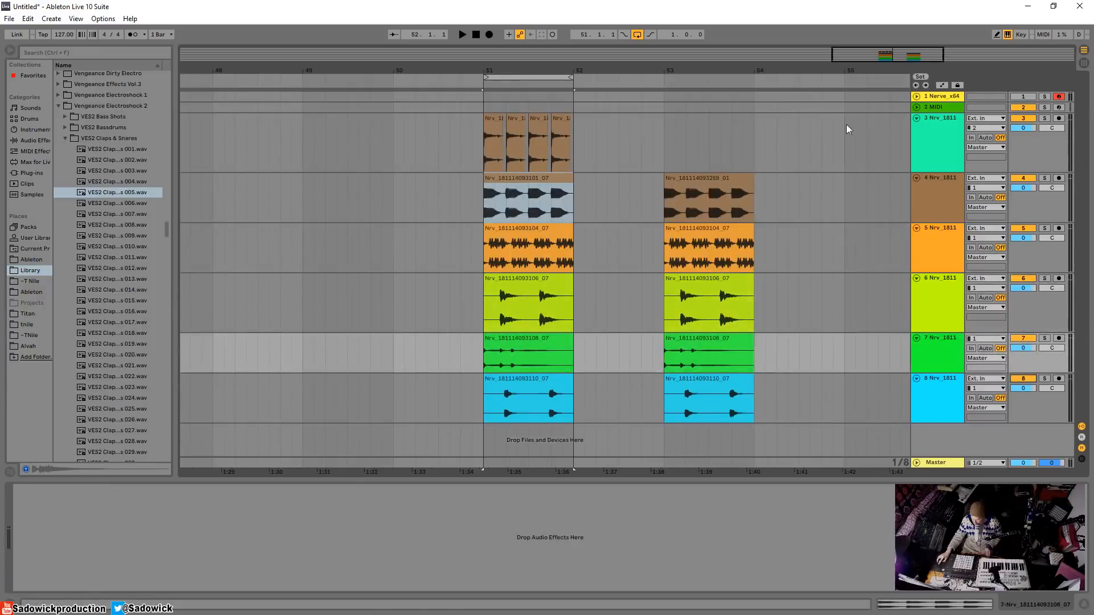
- Play the layered loop in bar 51, switch track 5 off and solo it, and increase that track's height
left_click(491, 131)
key("space")
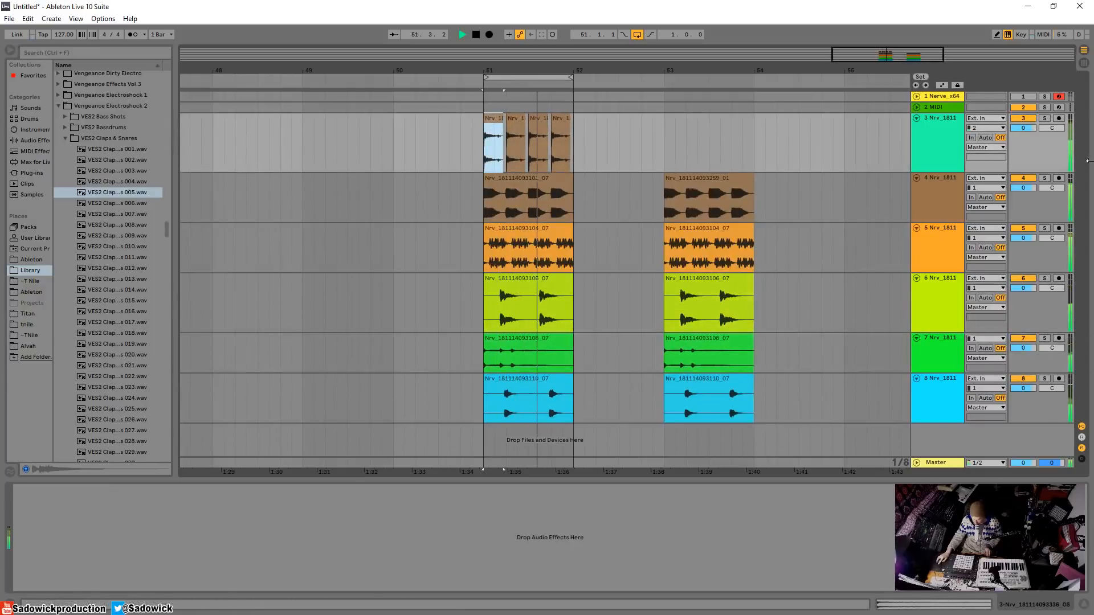
left_click(1029, 230)
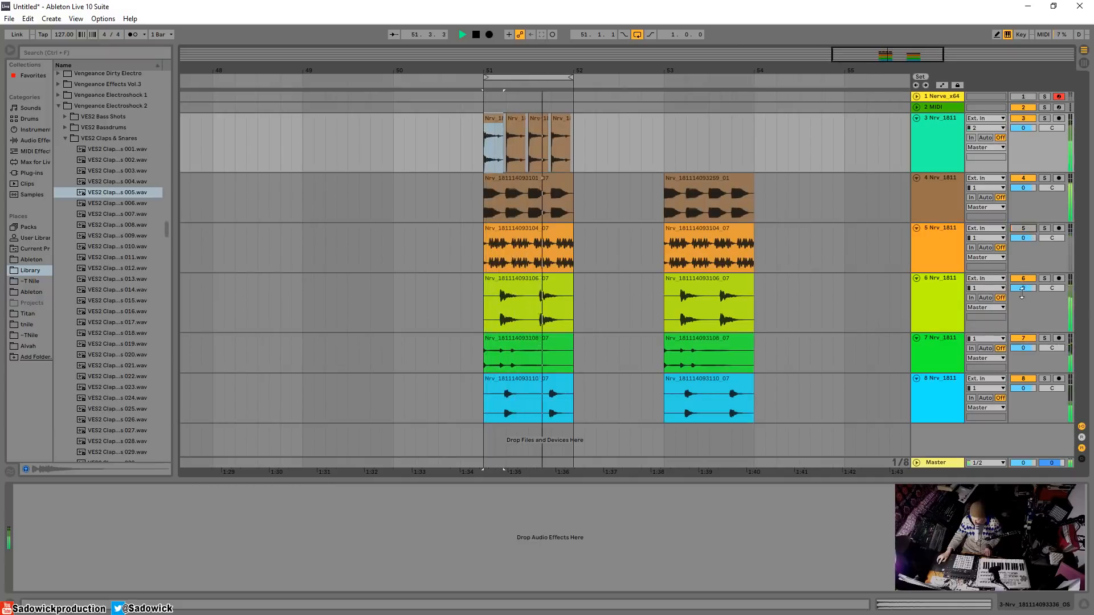
left_click(1044, 229)
left_click_drag(1039, 251, 1037, 261)
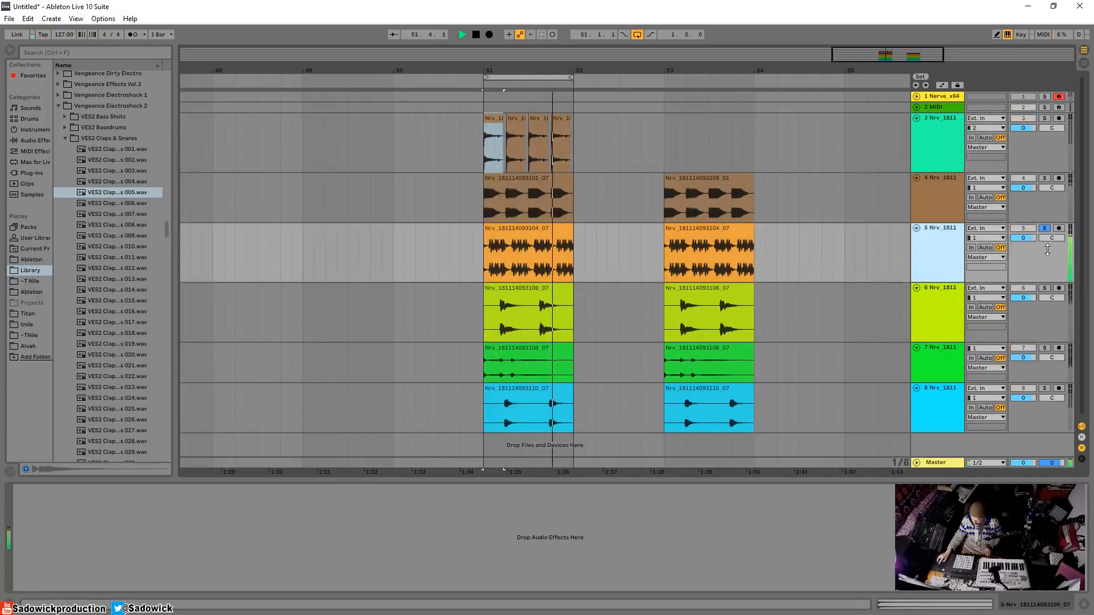